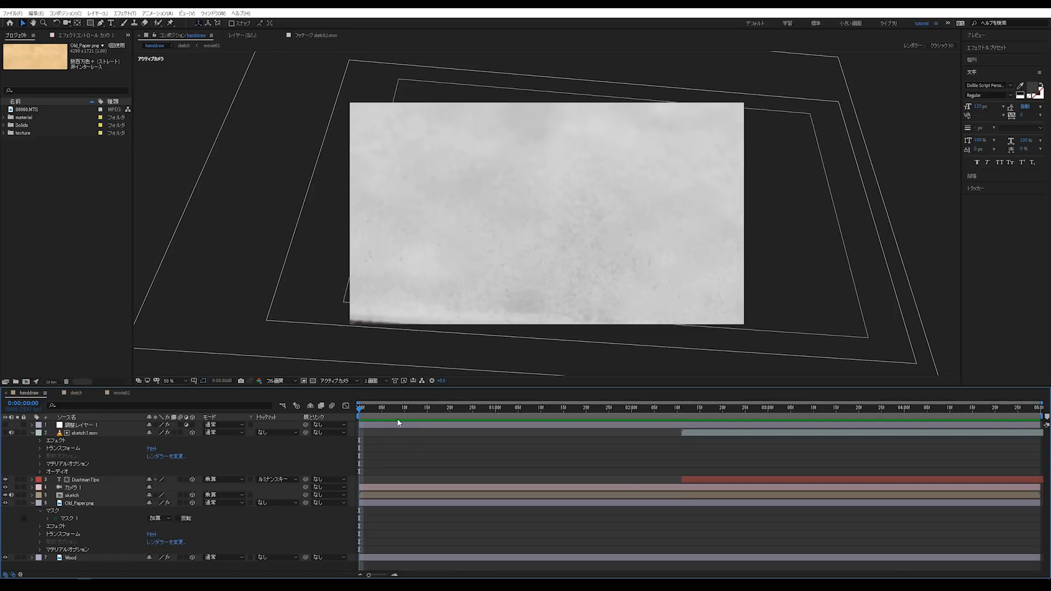
Preview the finished handdraw composition from the start and scrub through its timeline
left_click_drag(384, 409, 292, 439)
key("space")
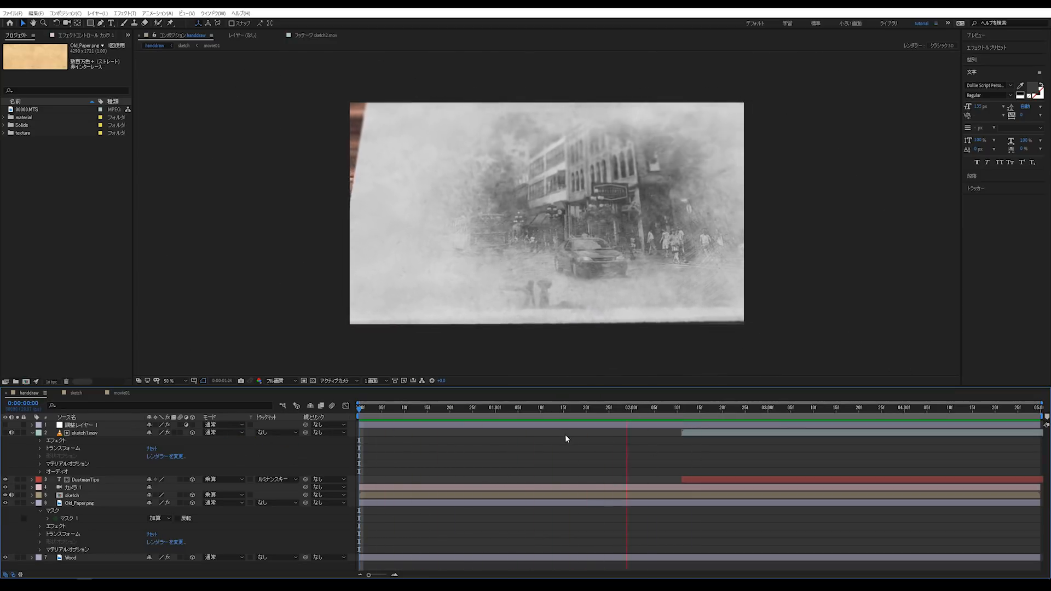
key("space")
mouse_move(840, 412)
left_mouse_down()
mouse_move(593, 431)
mouse_move(923, 431)
mouse_move(413, 393)
mouse_move(837, 435)
mouse_move(477, 456)
mouse_move(474, 439)
mouse_move(676, 430)
mouse_move(922, 457)
mouse_move(417, 467)
mouse_move(892, 474)
mouse_move(384, 478)
mouse_move(967, 504)
mouse_move(733, 522)
mouse_move(425, 495)
mouse_move(394, 464)
mouse_move(686, 499)
mouse_move(447, 484)
mouse_move(552, 480)
mouse_move(378, 487)
mouse_move(535, 476)
mouse_move(828, 491)
mouse_move(378, 492)
mouse_move(551, 476)
mouse_move(424, 483)
mouse_move(505, 476)
mouse_move(664, 484)
mouse_move(615, 508)
mouse_move(509, 510)
left_mouse_up()
left_click_drag(511, 409, 361, 454)
left_click(73, 234)
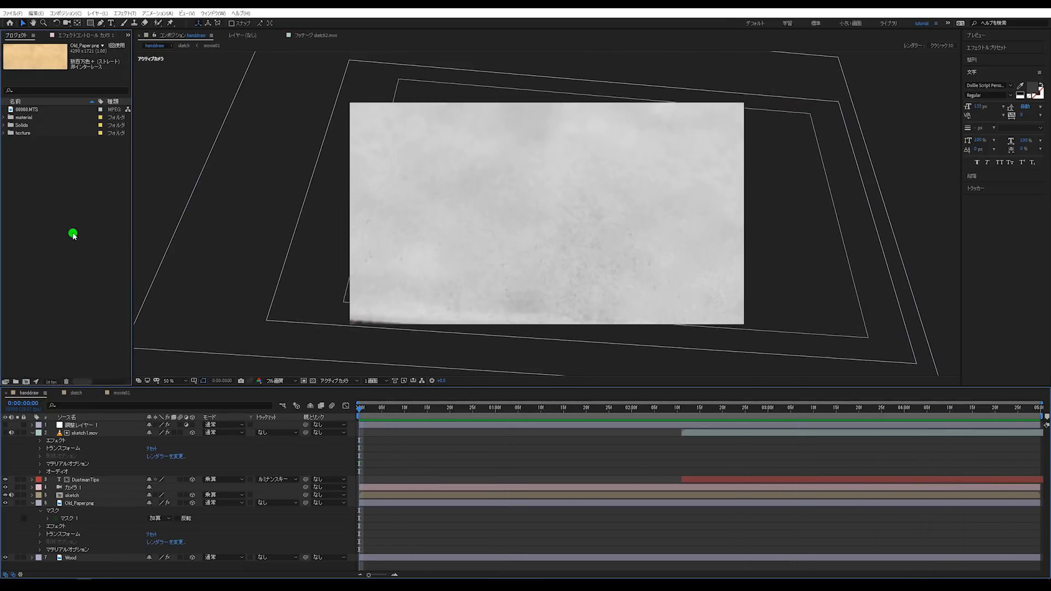
Expand the texture folder in the project and check the file import dialog without importing anything
left_click(4, 133)
left_click(22, 149)
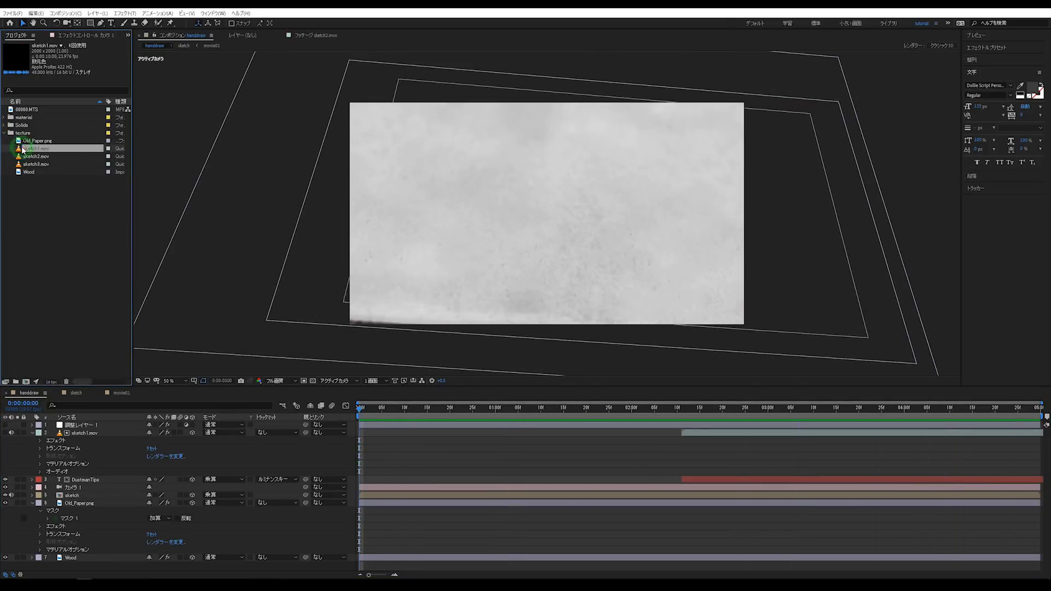
key("ctrl+i")
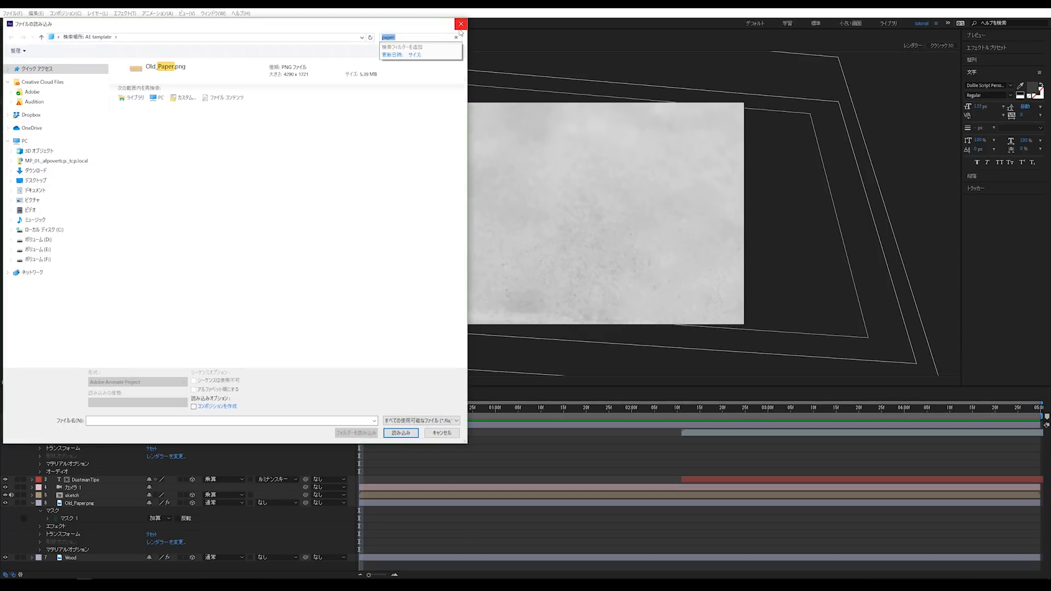
left_click(461, 24)
Open sketch1.mov in the footage viewer, maximized and fitted to the view
double_click(36, 149)
mouse_move(197, 362)
left_mouse_down()
mouse_move(111, 363)
mouse_move(152, 363)
mouse_move(133, 362)
mouse_move(144, 359)
left_mouse_up()
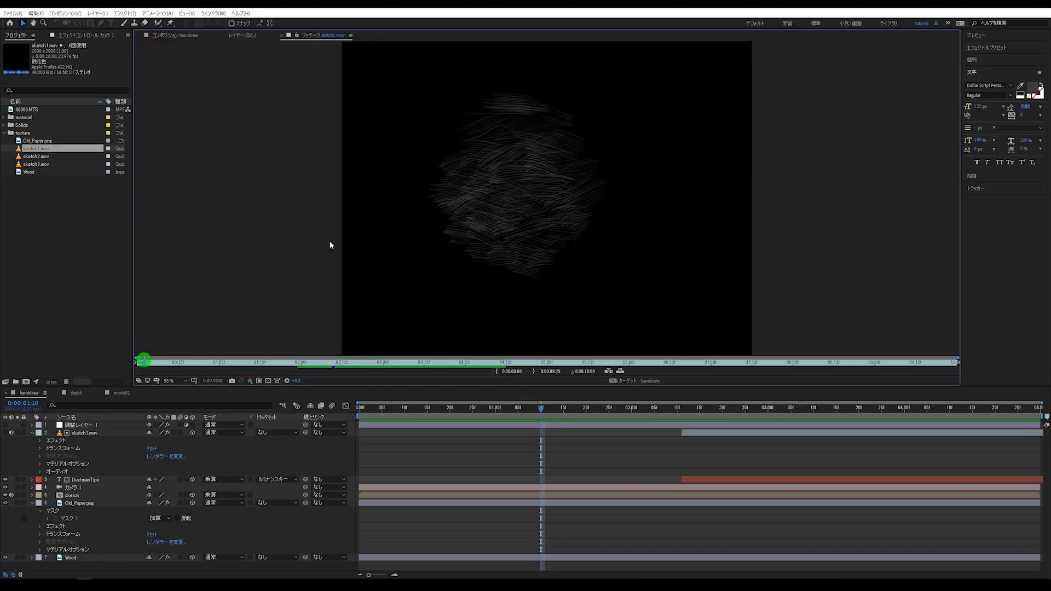
key("ctrl+f")
left_click(485, 292)
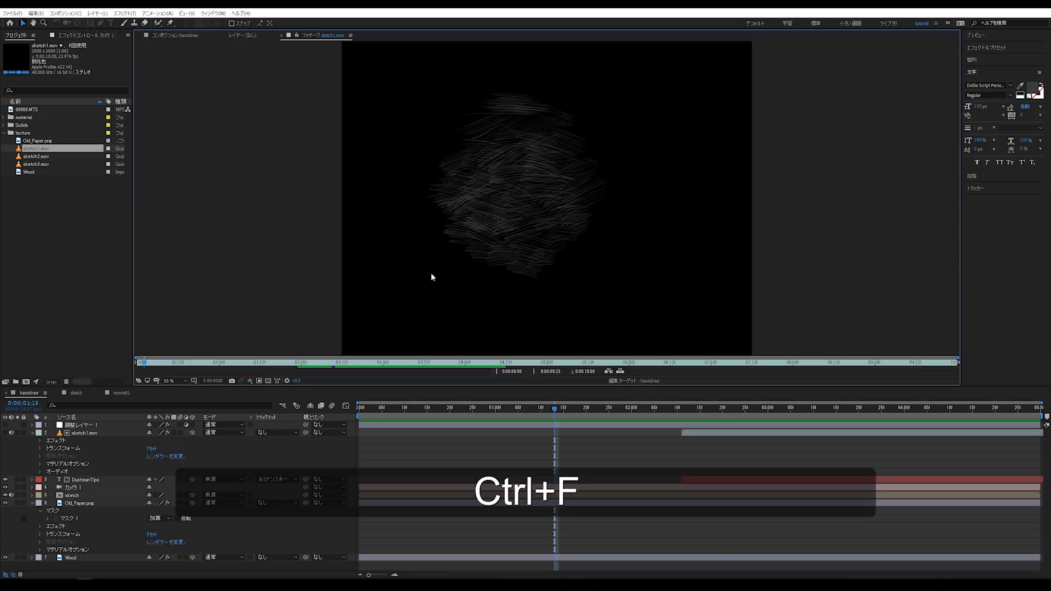
key("grave")
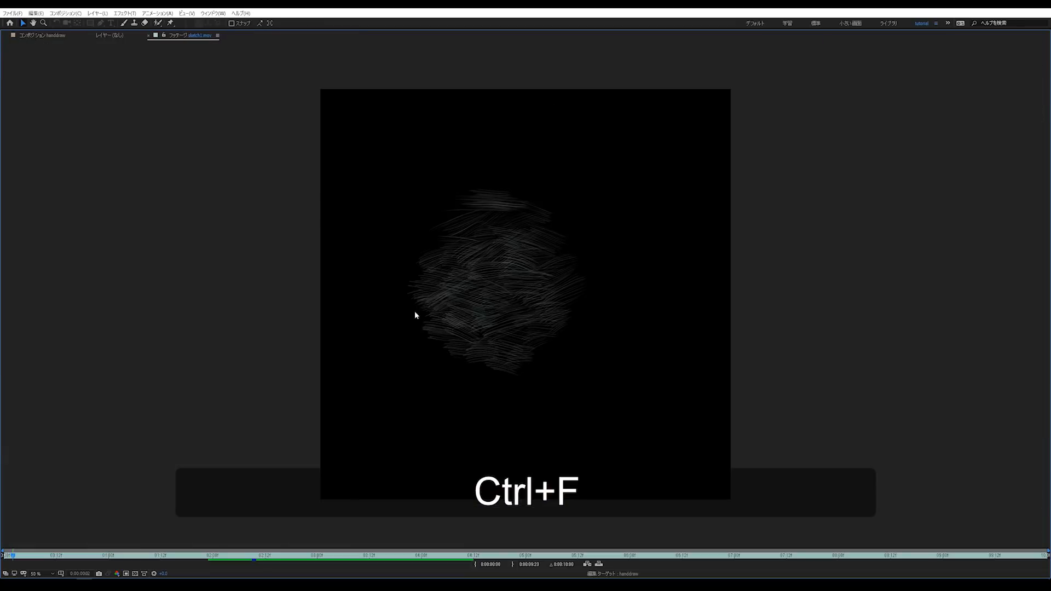
left_click(35, 573)
left_click(65, 425)
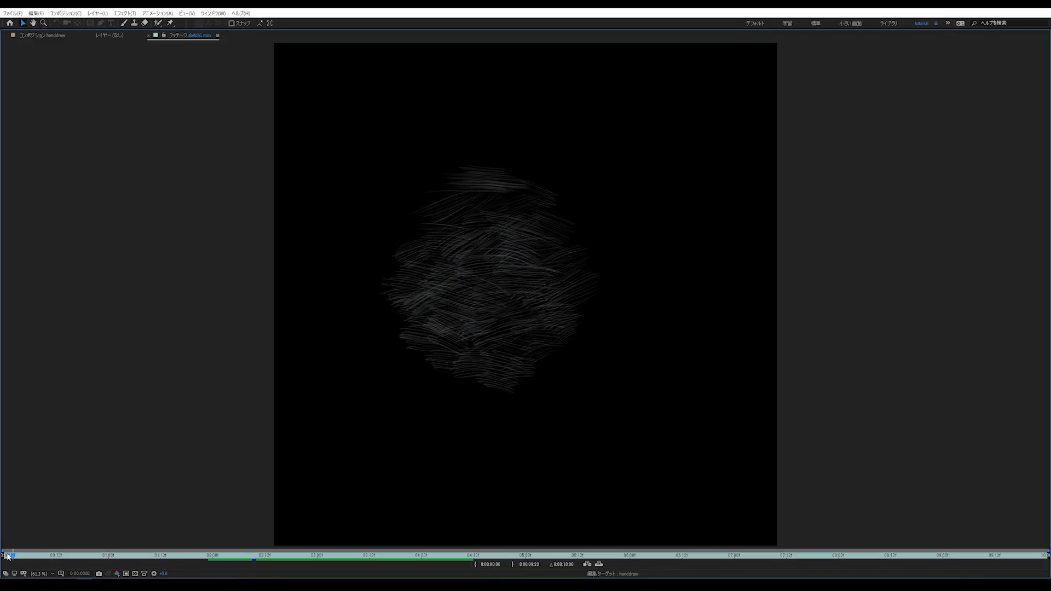
Play and scrub through the sketch1.mov footage from its first frame, and restore the normal workspace layout
mouse_move(14, 557)
left_mouse_down()
mouse_move(35, 555)
mouse_move(2, 554)
left_mouse_up()
key("space")
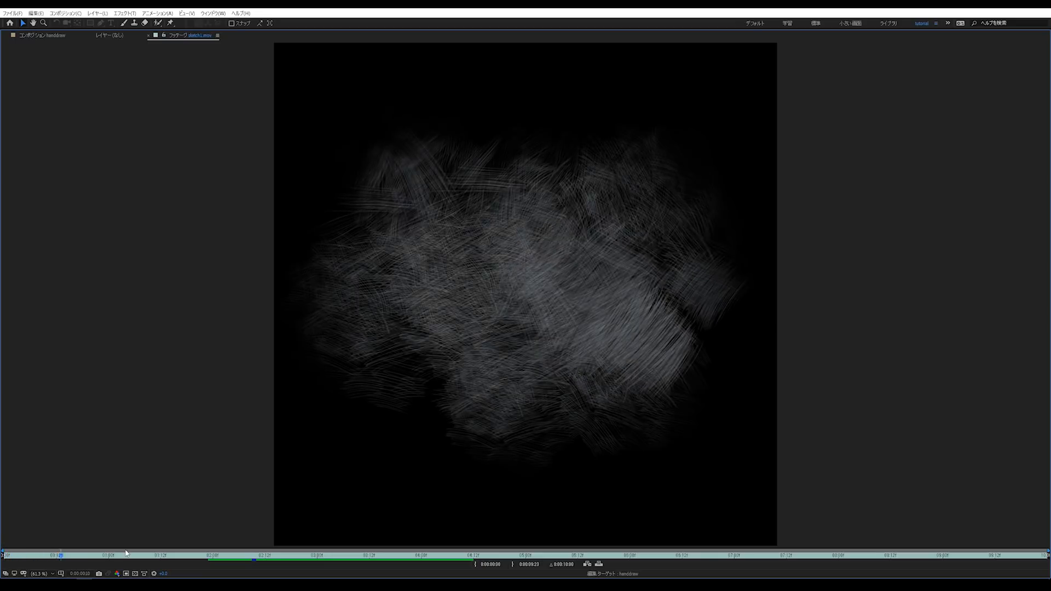
left_click_drag(238, 559, 182, 425)
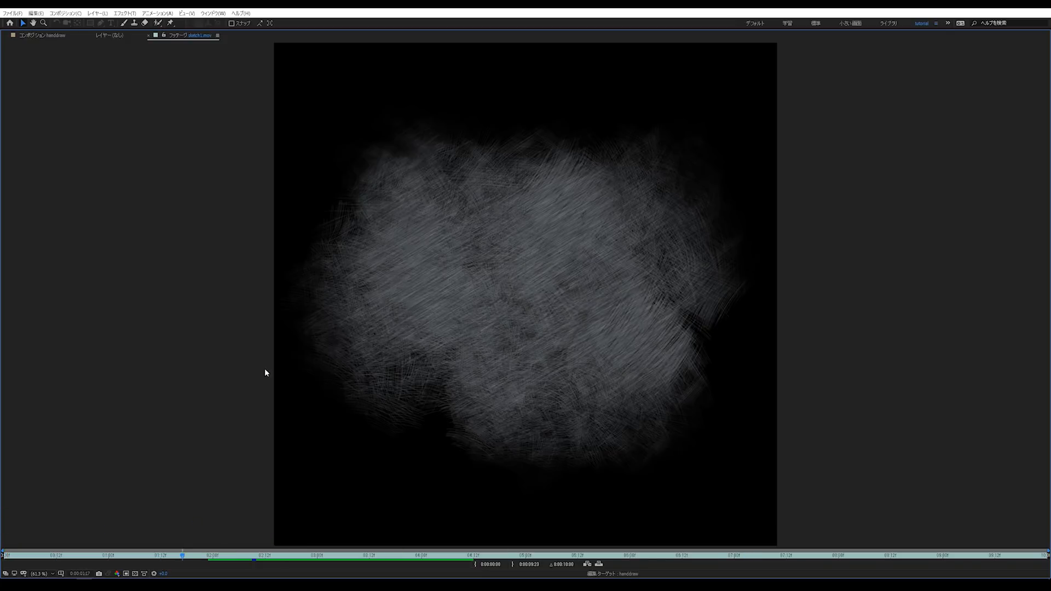
key("grave")
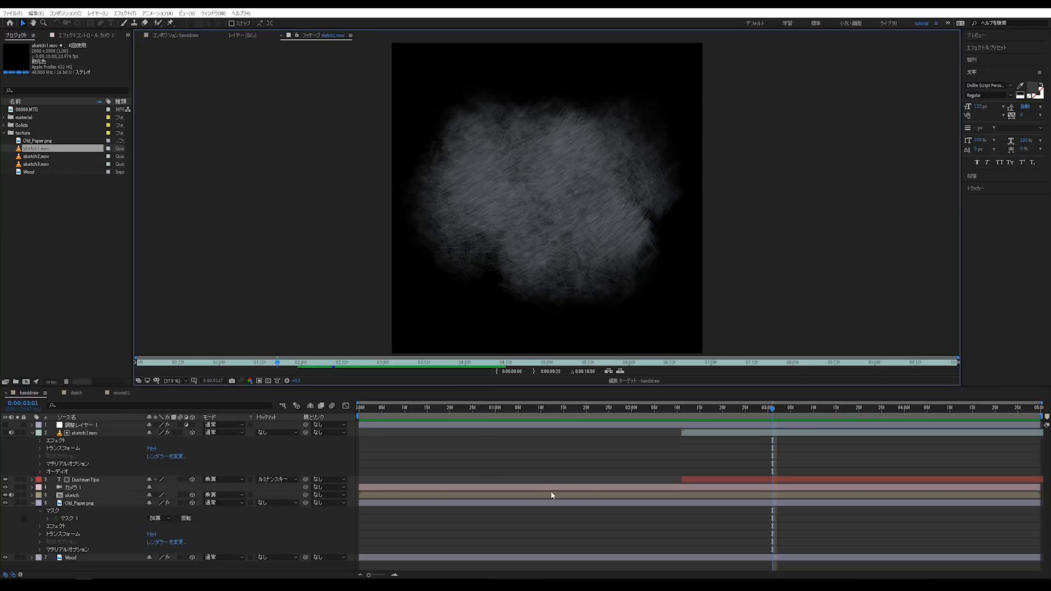
Create a 1920 × 1080 px composition named sketch at 23.976 fps with a duration of 0:00:05:00
left_click(587, 470)
left_click(108, 251)
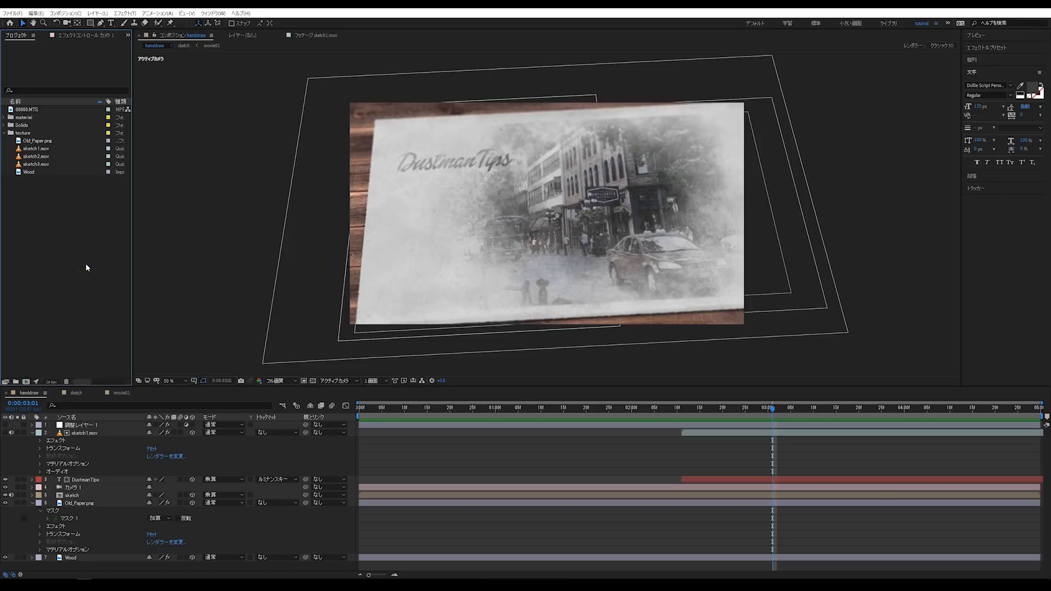
key("ctrl+n")
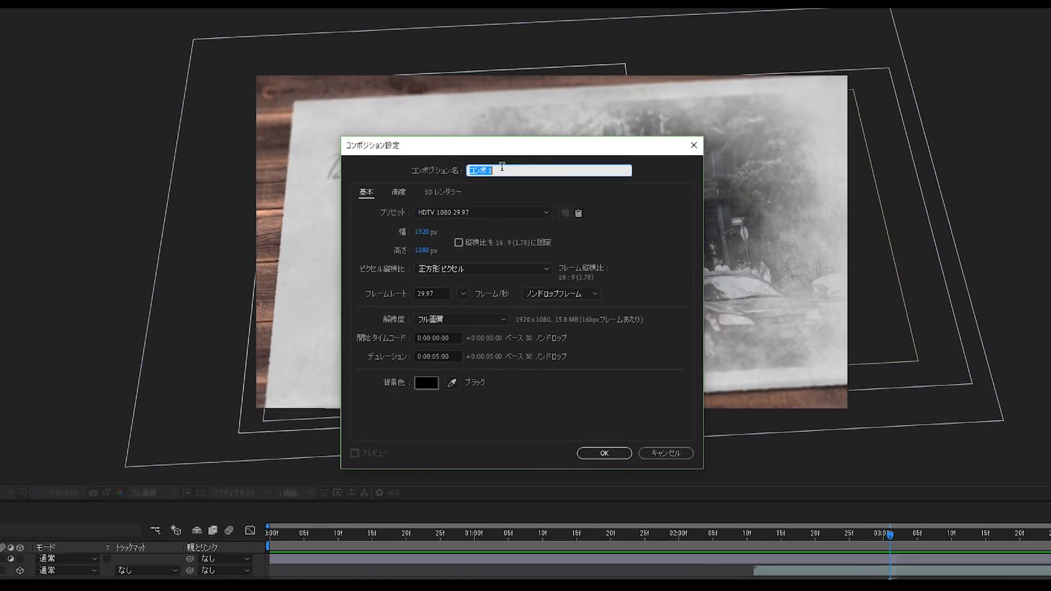
left_click_drag(512, 151, 475, 170)
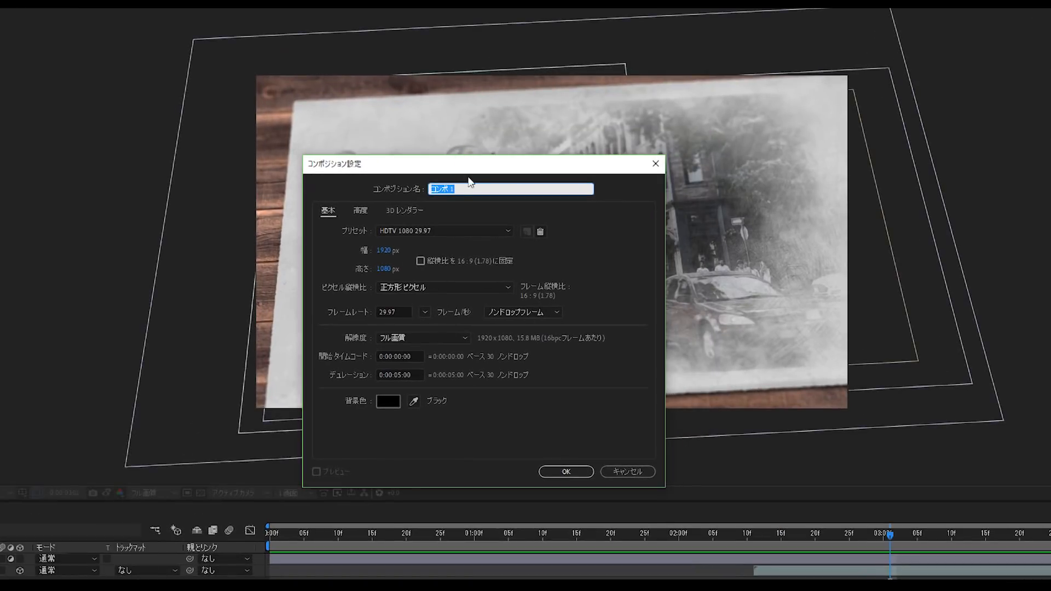
left_click_drag(498, 166, 474, 174)
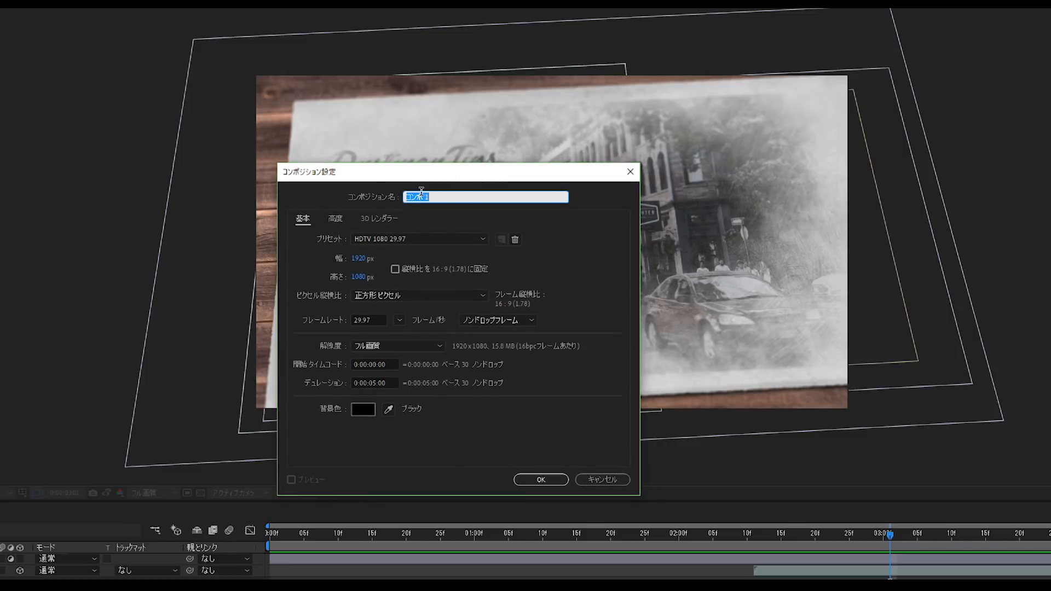
left_click(399, 320)
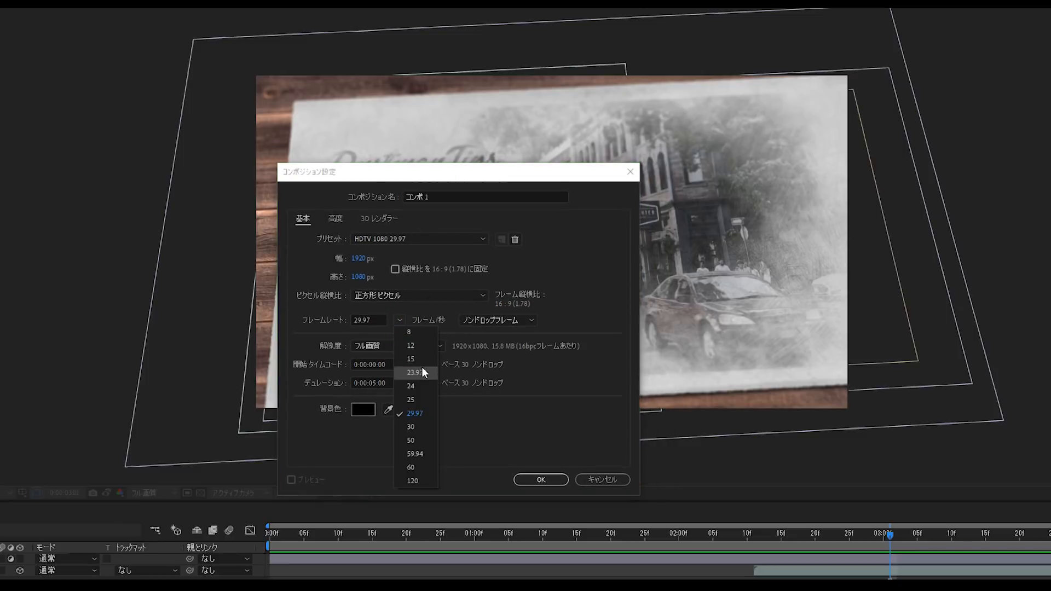
left_click(422, 372)
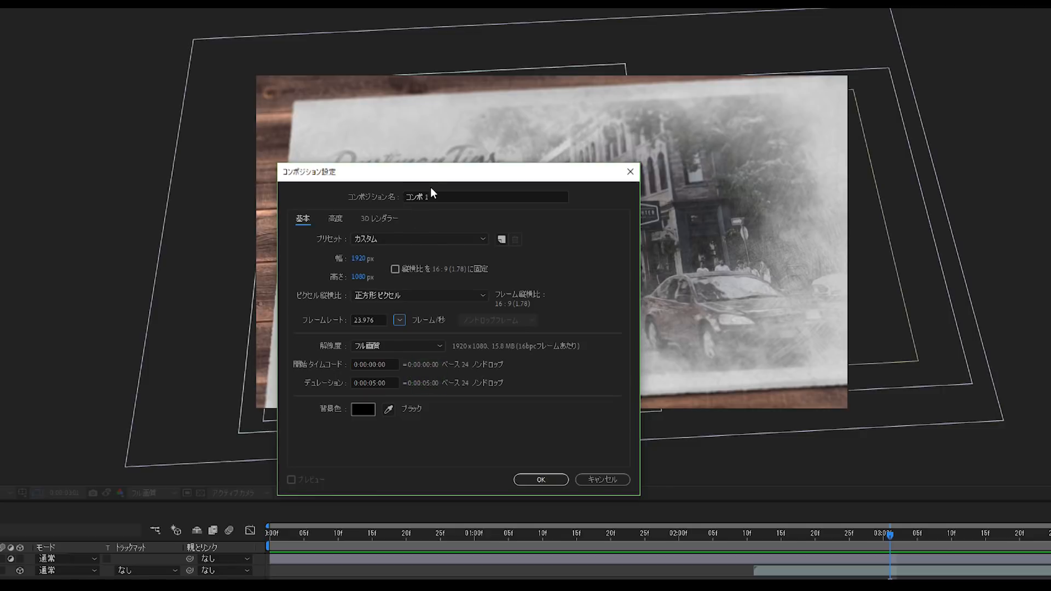
left_click_drag(441, 192, 309, 198)
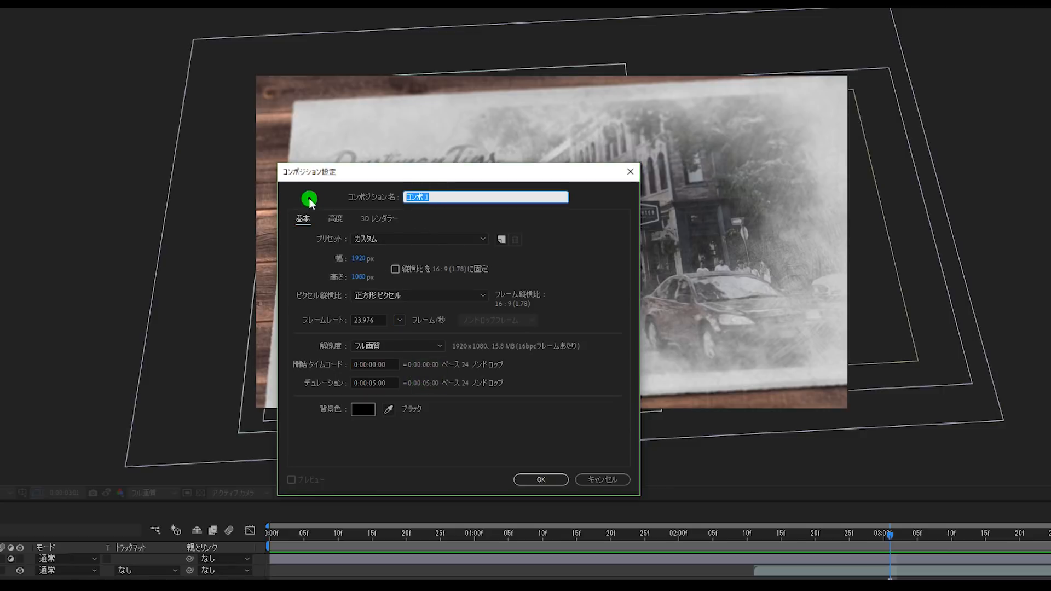
key("BackSpace")
left_click(540, 480)
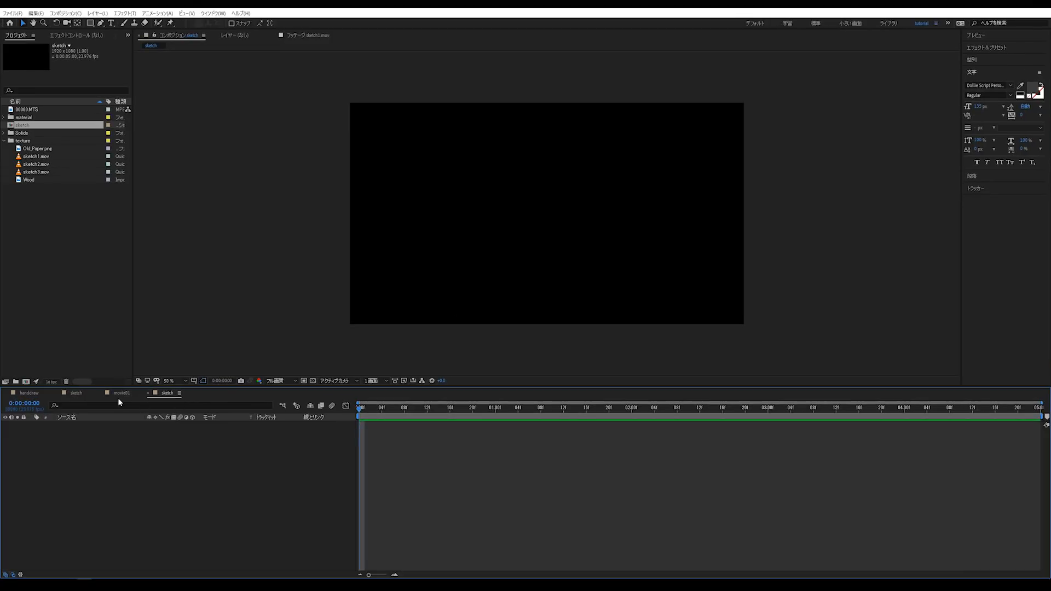
Close the old movie01 composition in the timeline, keeping the new empty sketch composition active
left_click(100, 393)
left_click(128, 488)
left_click(82, 231)
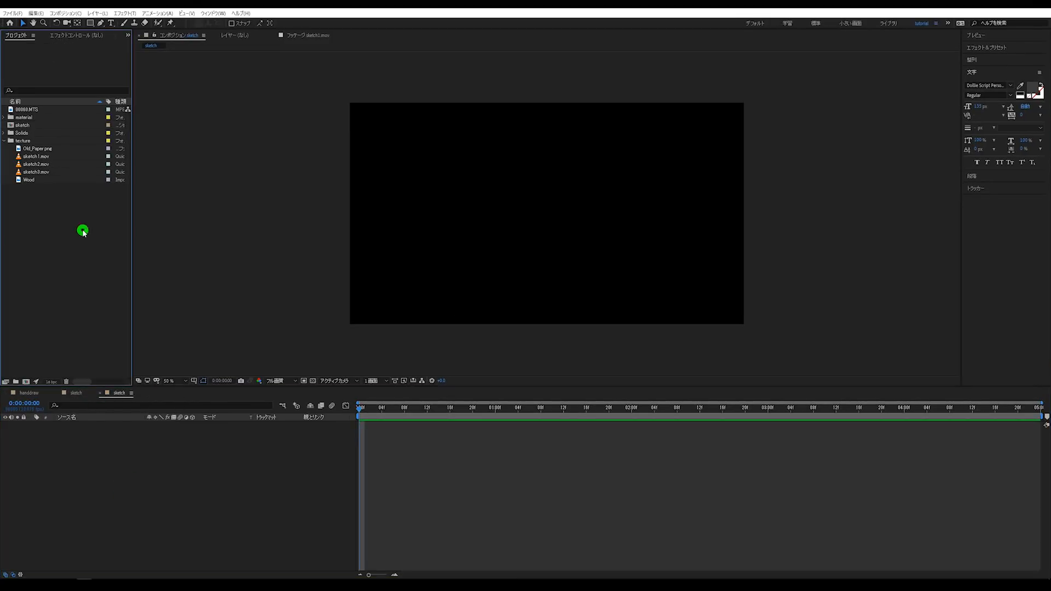
Add the Wood texture to the sketch composition and scale it down to the frame width
left_click(39, 237)
left_click(23, 148)
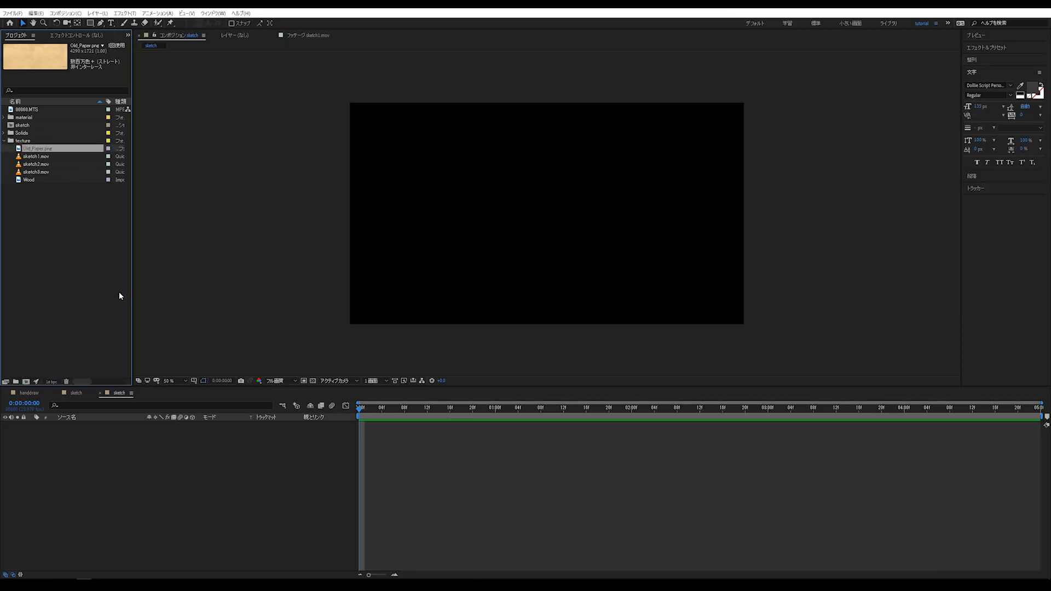
left_click(39, 181)
left_click_drag(38, 183, 195, 446)
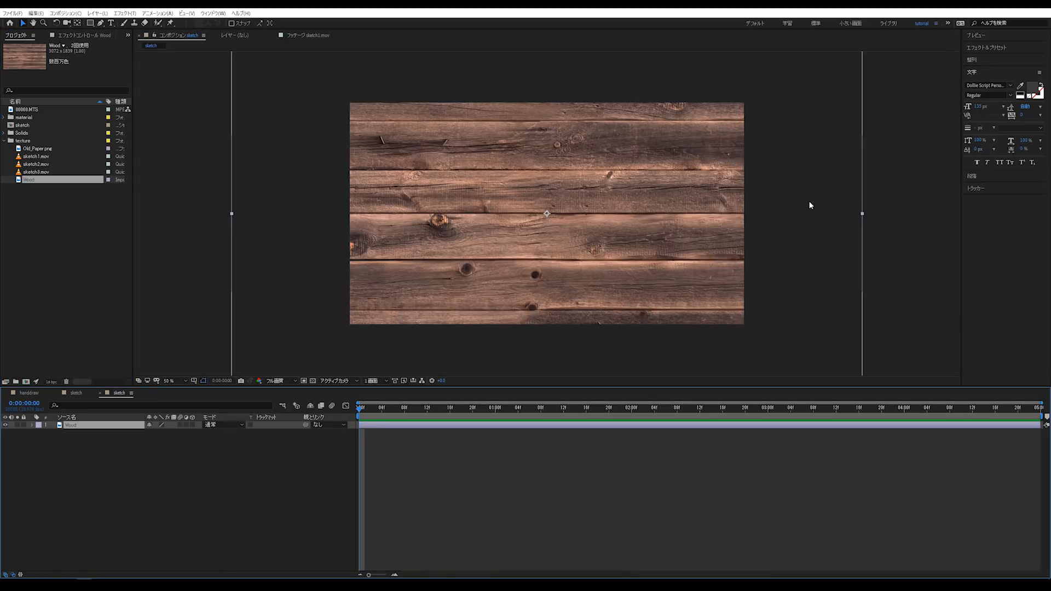
left_click_drag(861, 215, 744, 216)
left_click(455, 459)
Place Old_Paper.png above the Wood layer and scale it down so wood shows above and below the paper
left_click_drag(35, 148, 112, 425)
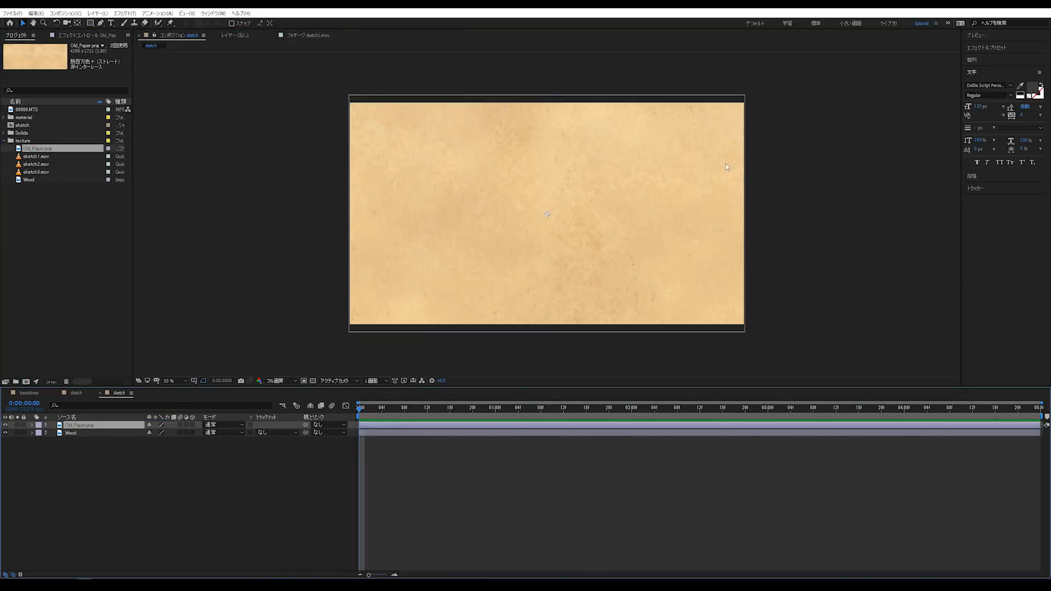
key("comma")
left_click_drag(765, 212, 658, 220)
key("period")
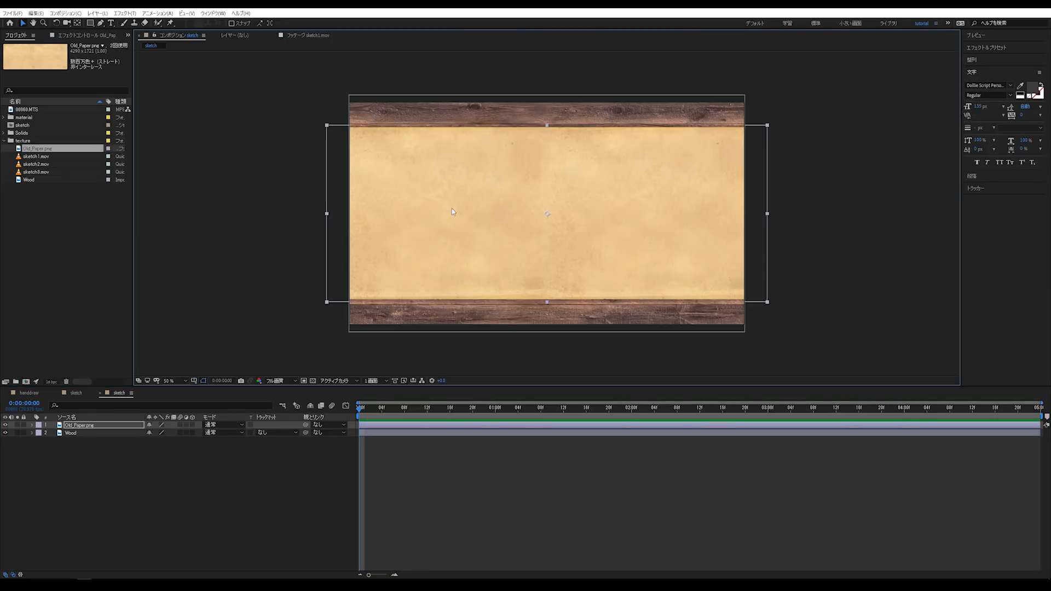
key("comma")
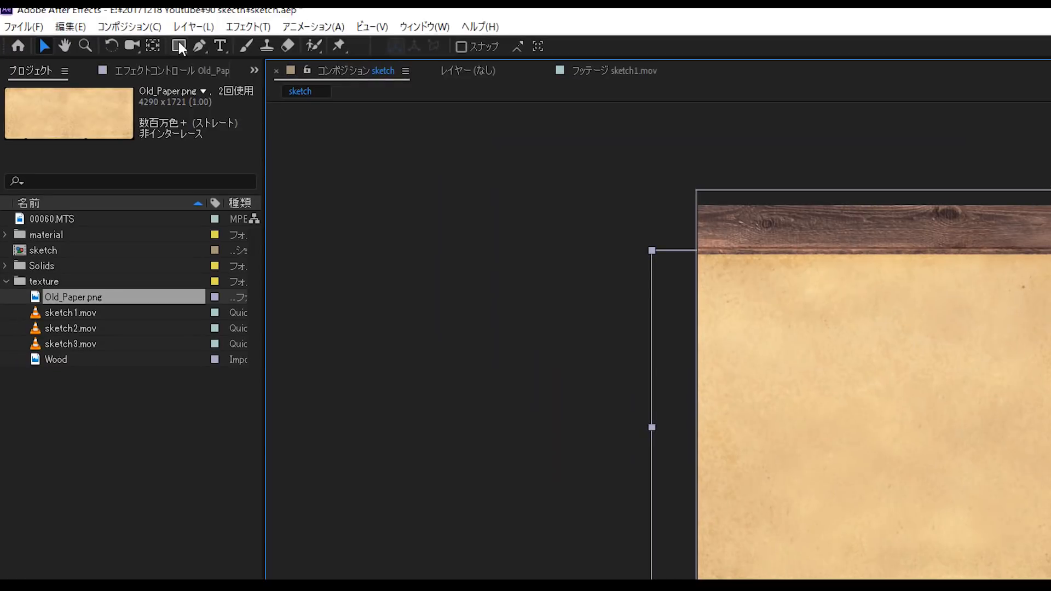
Draw a rectangular mask on the Old_Paper.png layer that crops its left and right sides inside the frame
left_click(179, 44)
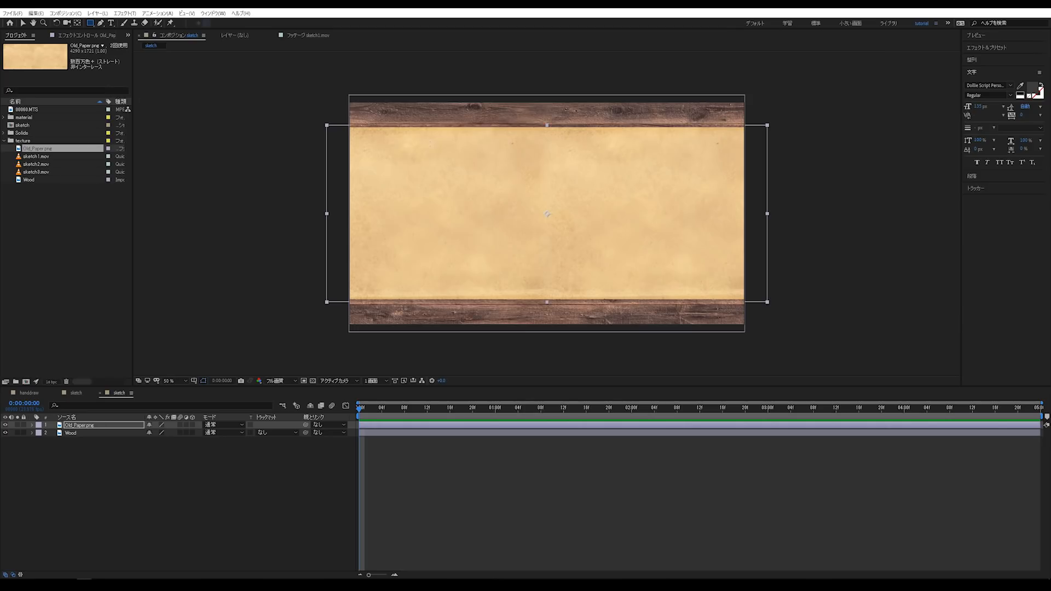
left_click_drag(410, 119, 717, 307)
key("v")
left_click(392, 465)
Widen the paper mask by moving its two left corner points outward until the paper is roughly centered
left_click(390, 425)
left_click(410, 119)
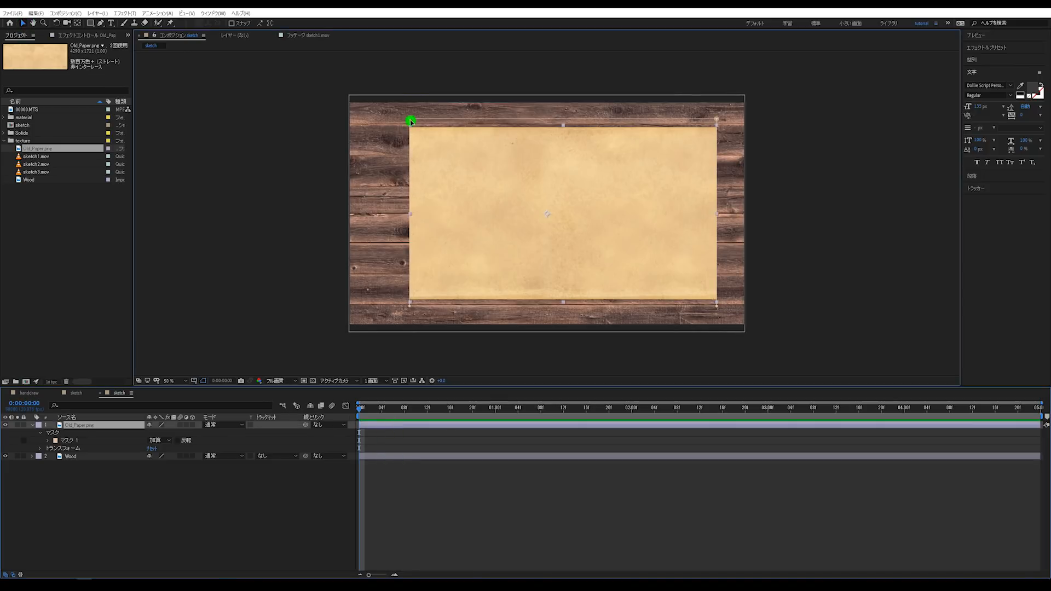
left_click(410, 307, "shift")
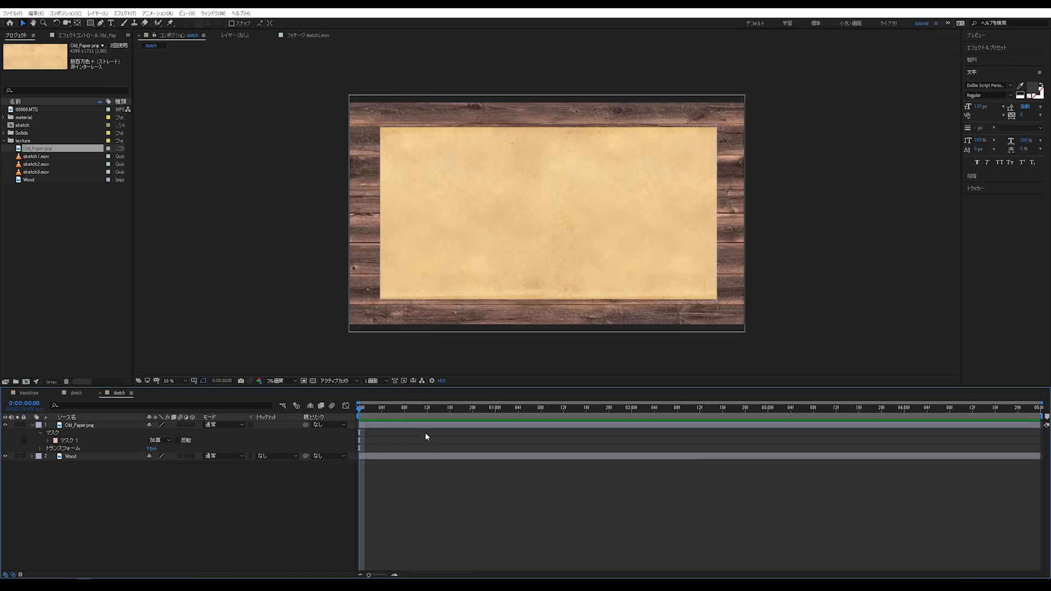
Find the 色かぶり補正 (Tint) effect by searching for 色かぶり and apply it to the Old_Paper.png layer
left_click(425, 426)
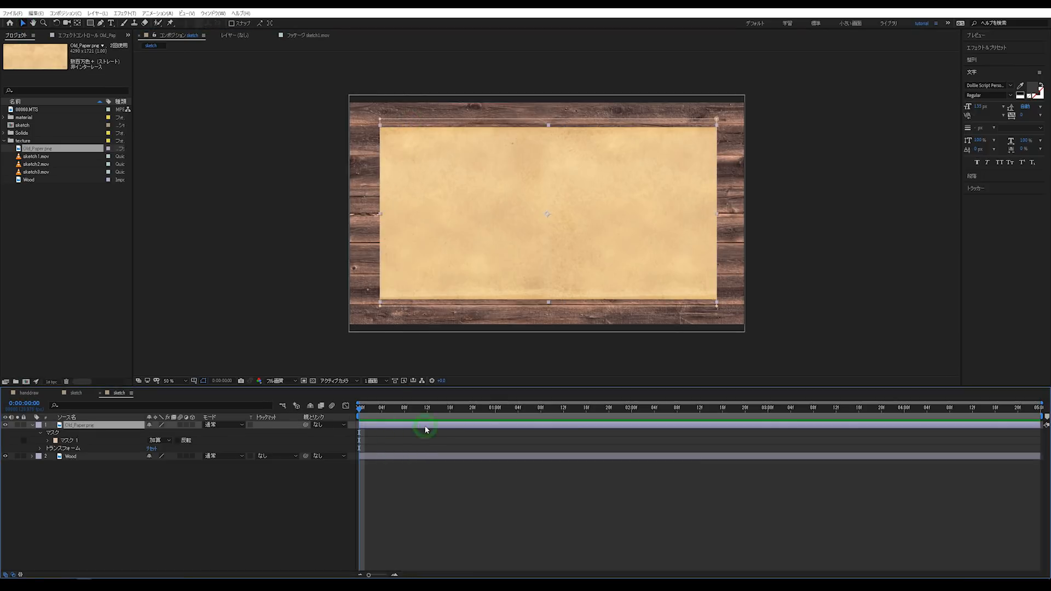
left_click(985, 49)
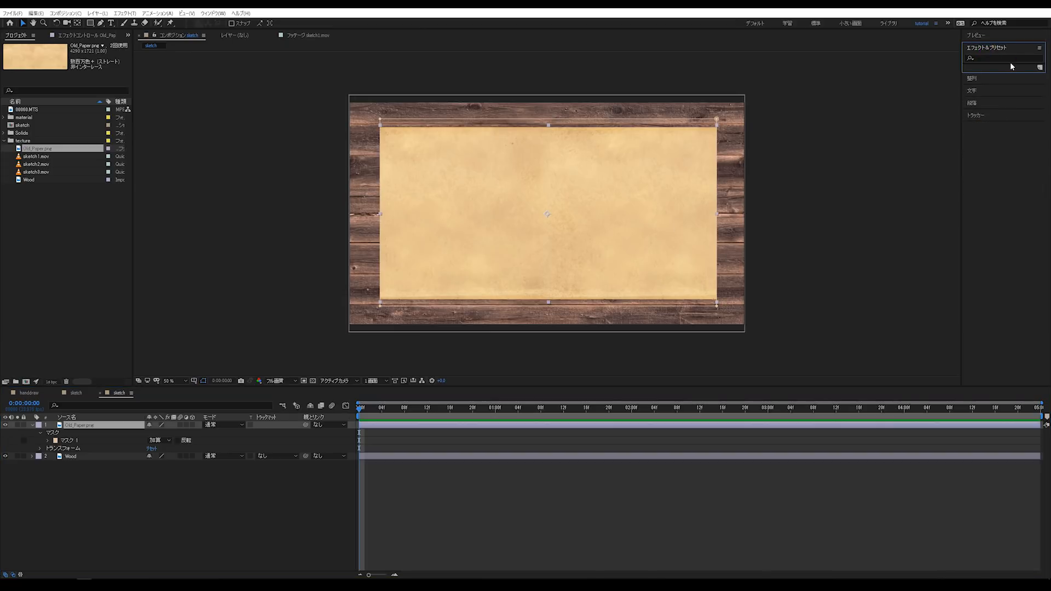
left_click(1011, 58)
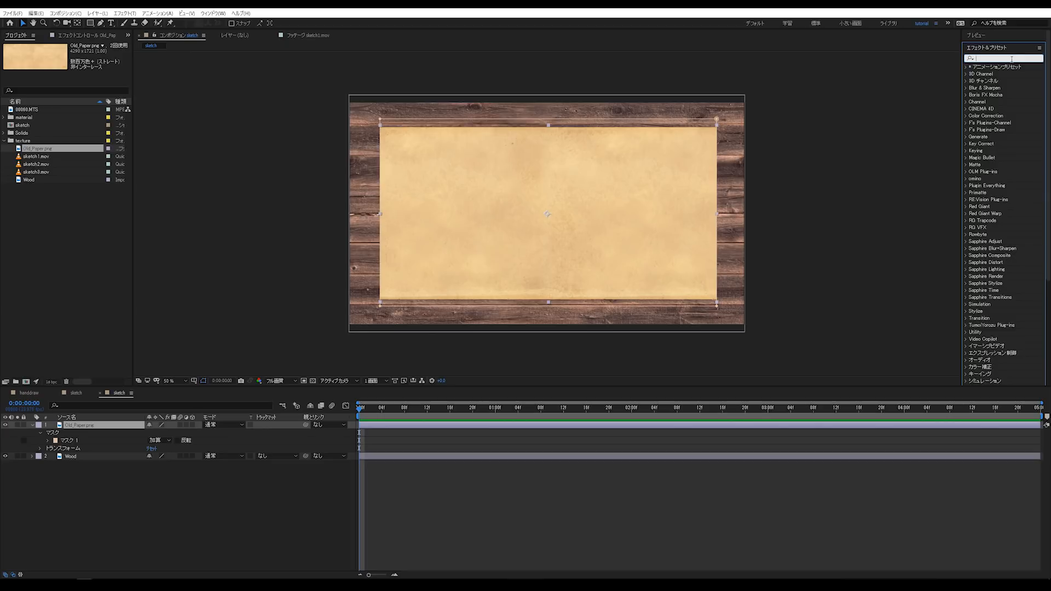
type("i")
key("BackSpace")
key("Zenkaku_Hankaku")
type("色かぶり")
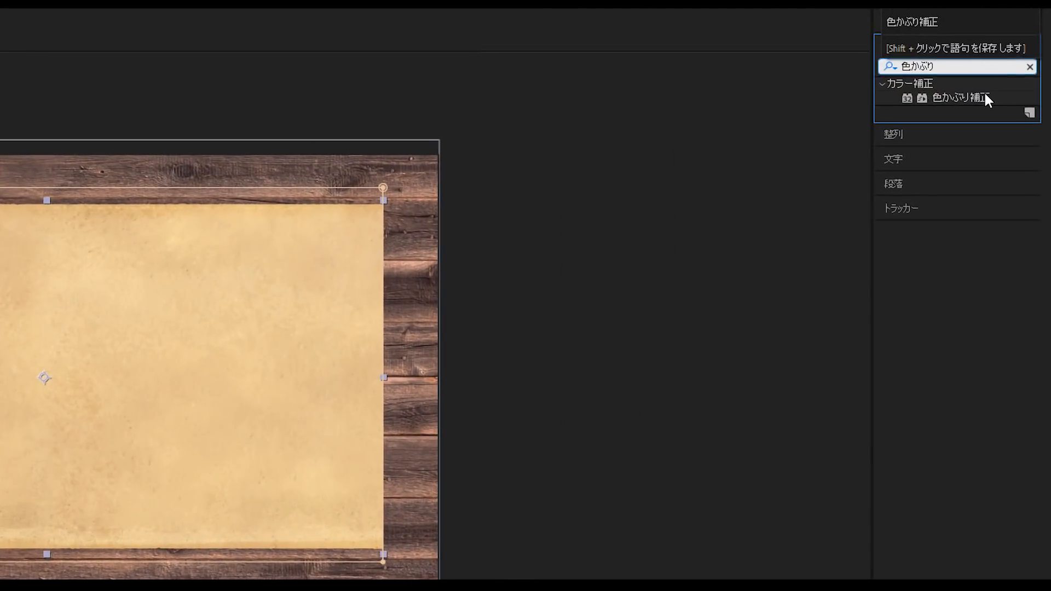
left_click(1020, 74)
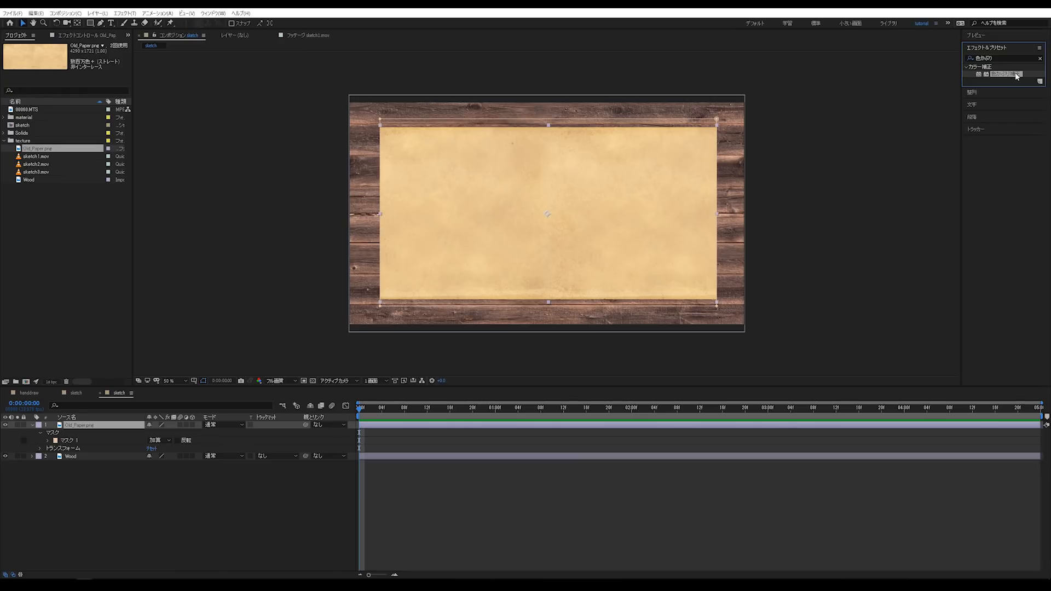
left_click_drag(972, 103, 500, 324)
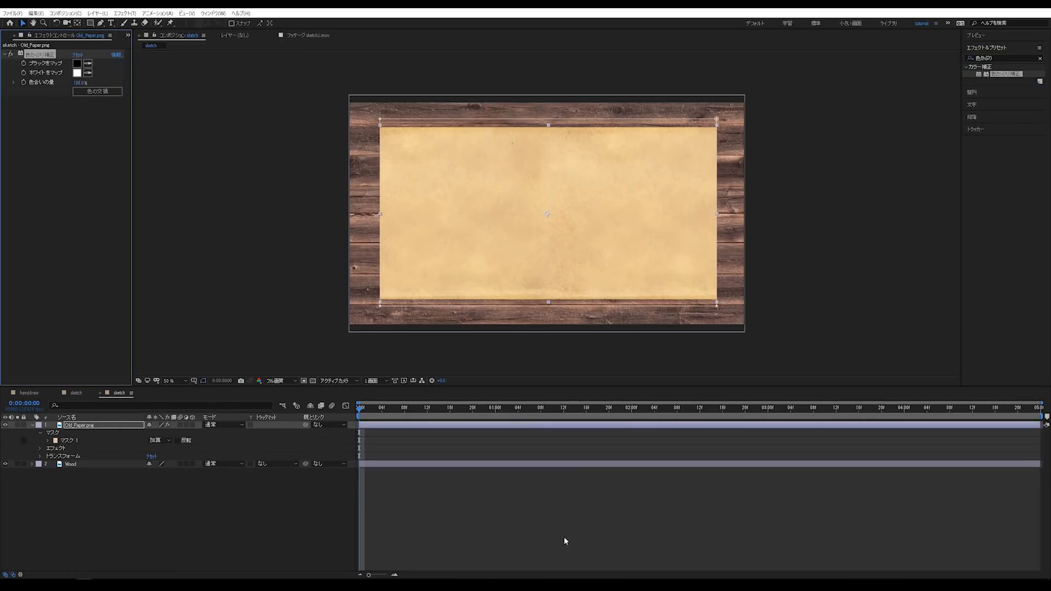
left_click(600, 519)
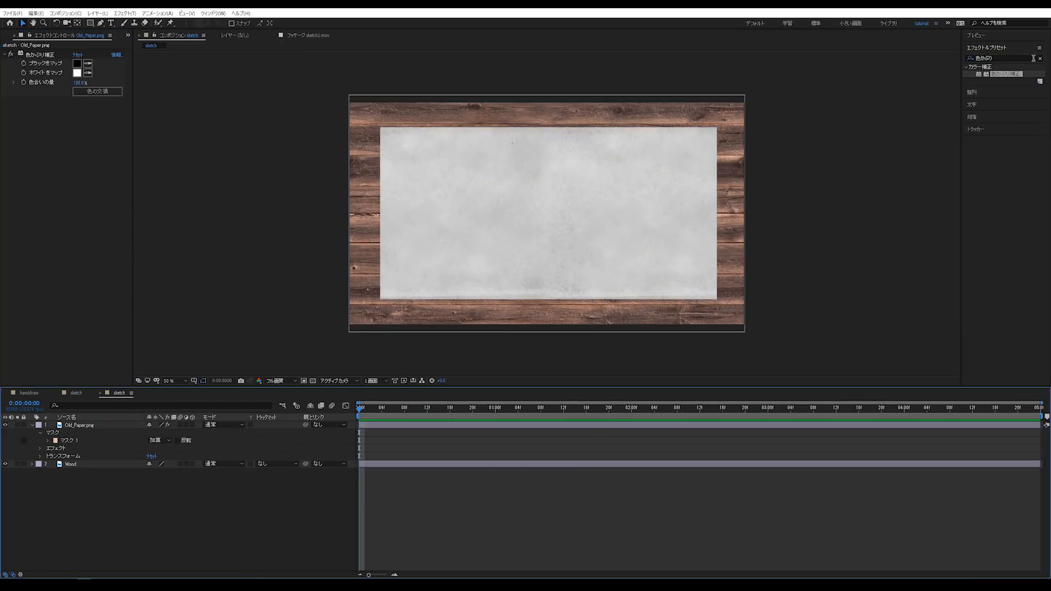
Find the ラフエッジ (Roughen Edges) effect by searching for ラフ, apply it to Old_Paper.png, and compare the paper edge with the effect off and on
left_click(1039, 59)
type("ラフ")
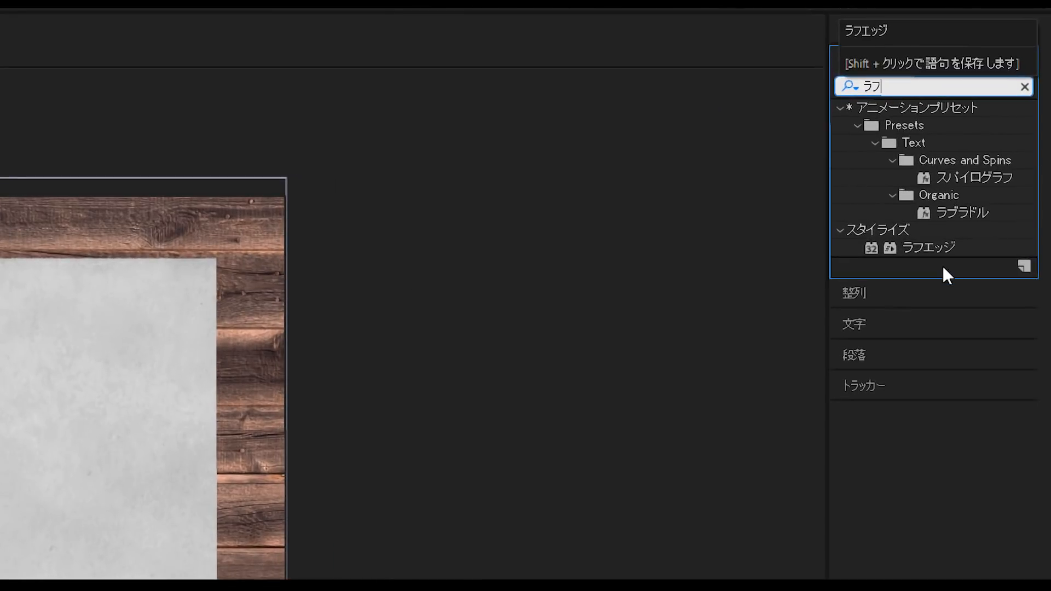
left_click(1005, 123)
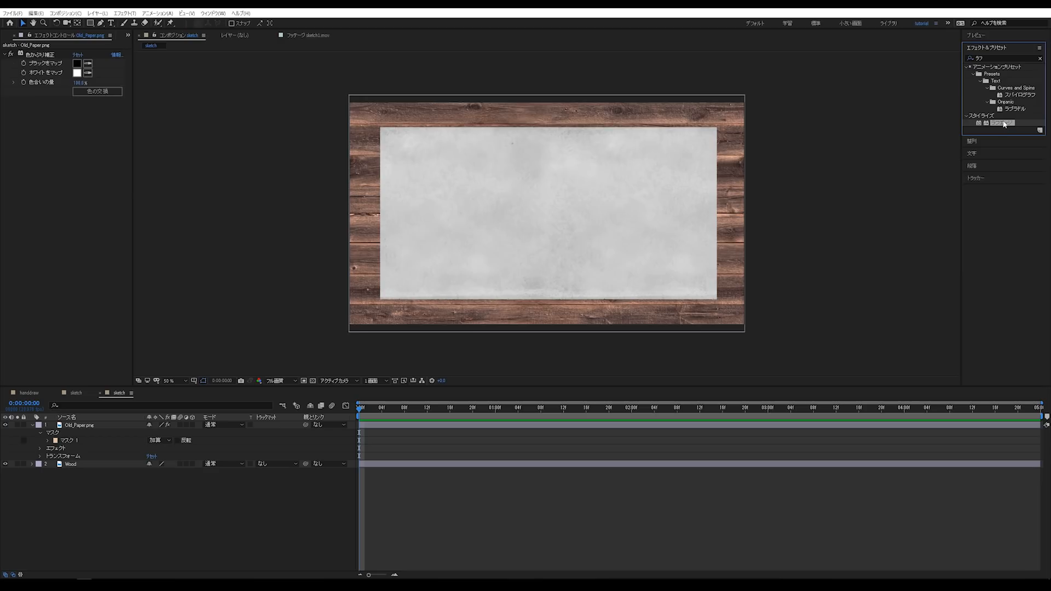
left_click_drag(933, 247, 103, 424)
scroll(431, 214, "up", 4)
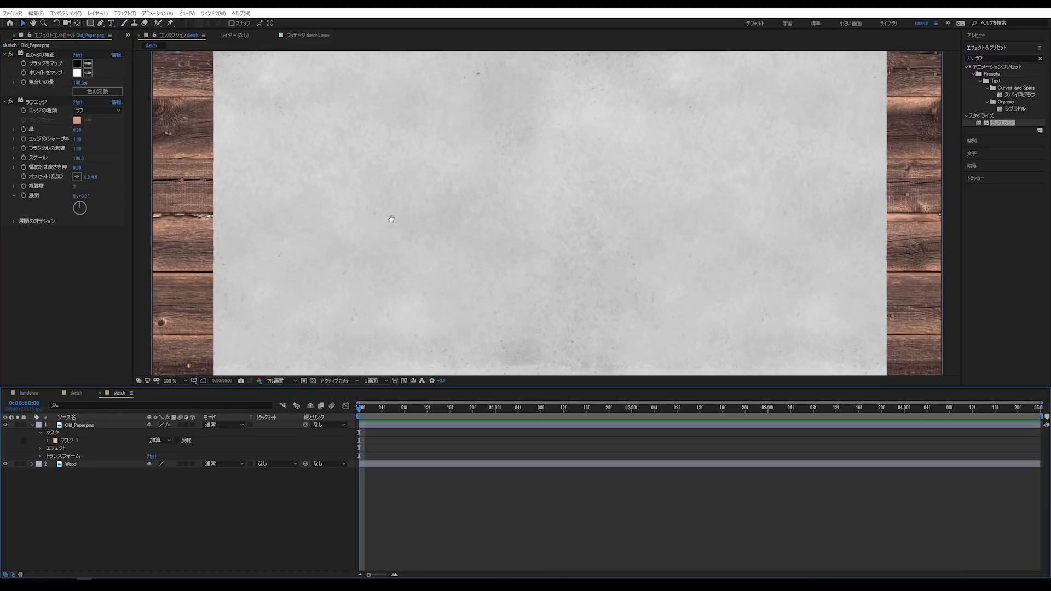
left_click_drag(632, 162, 511, 312)
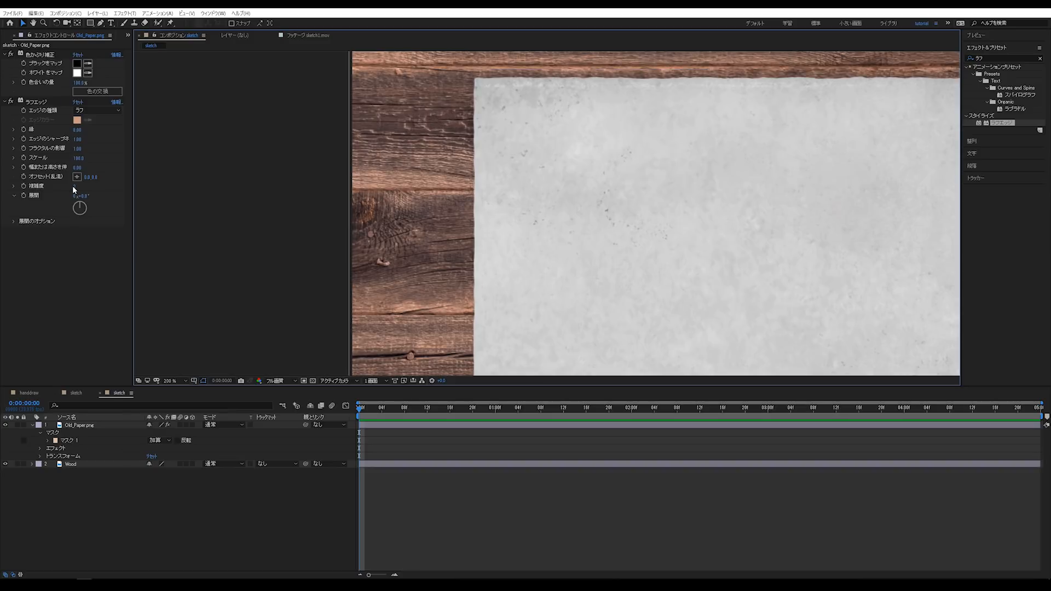
left_click(11, 102)
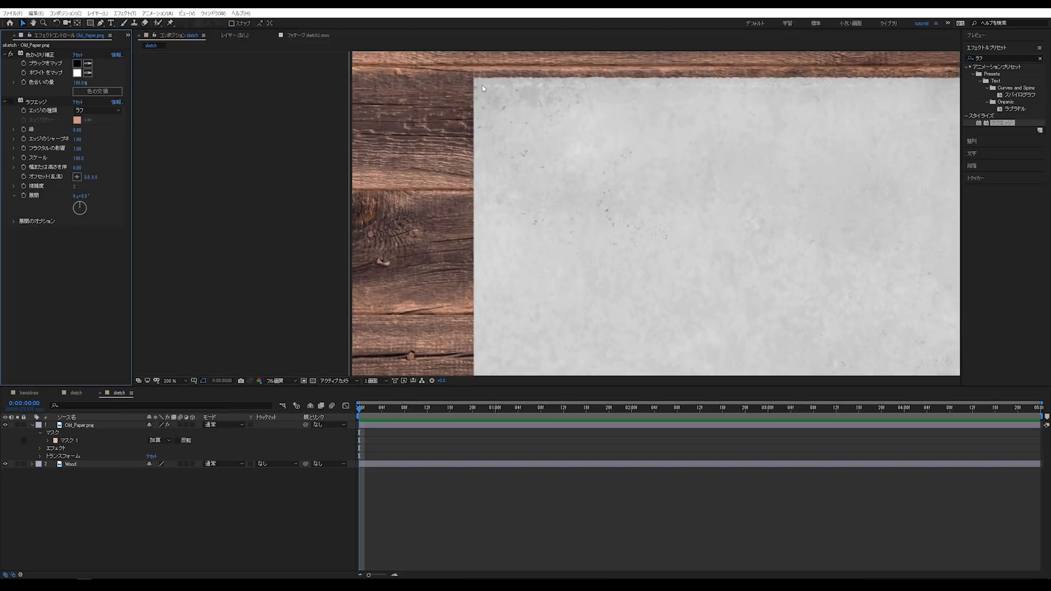
left_click(11, 101)
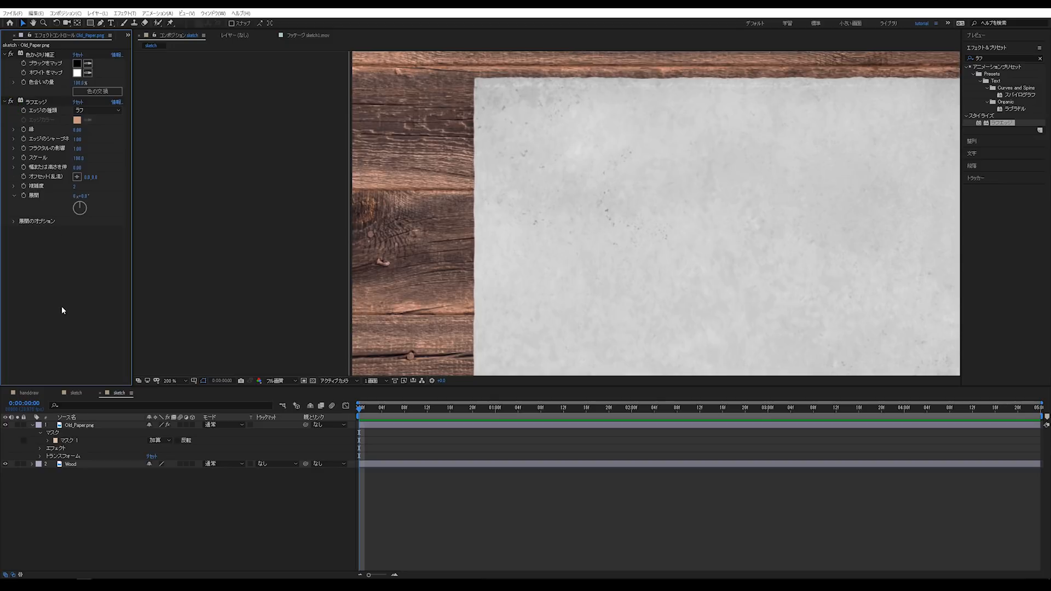
Try a smaller スケール (Scale) for the ラフエッジ effect, then a changed 縁 (Border) value, and undo the border change
left_click(76, 158)
left_click_drag(80, 158, 39, 155)
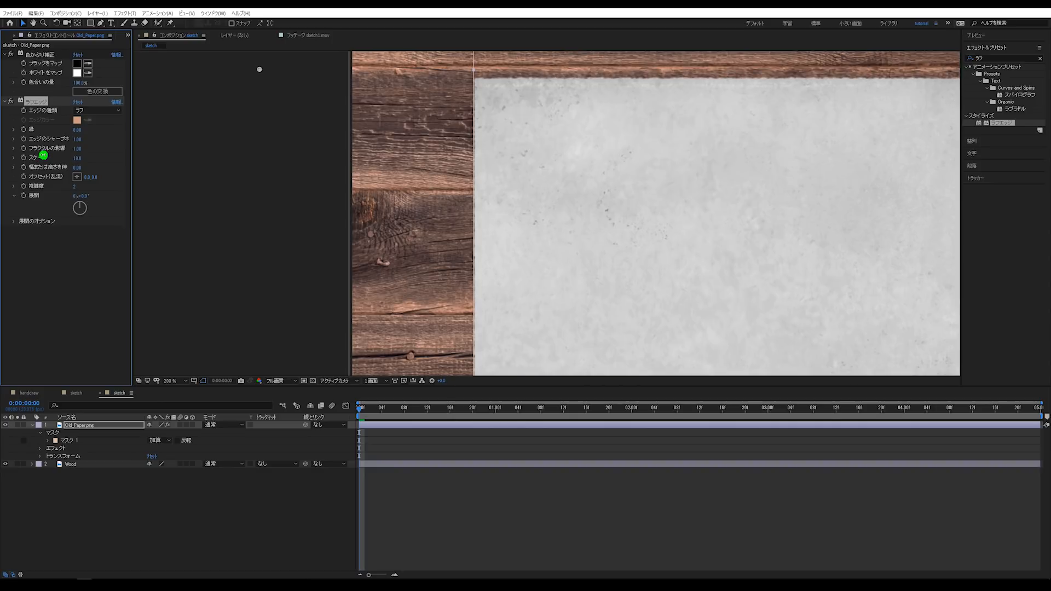
left_click(466, 501)
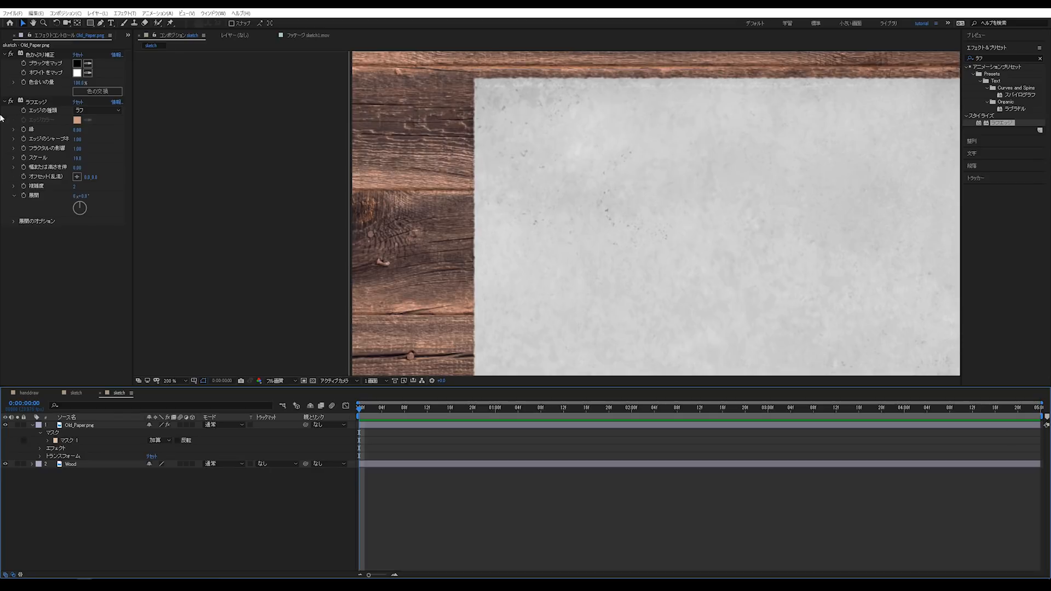
left_click_drag(76, 131, 89, 131)
key("ctrl+z")
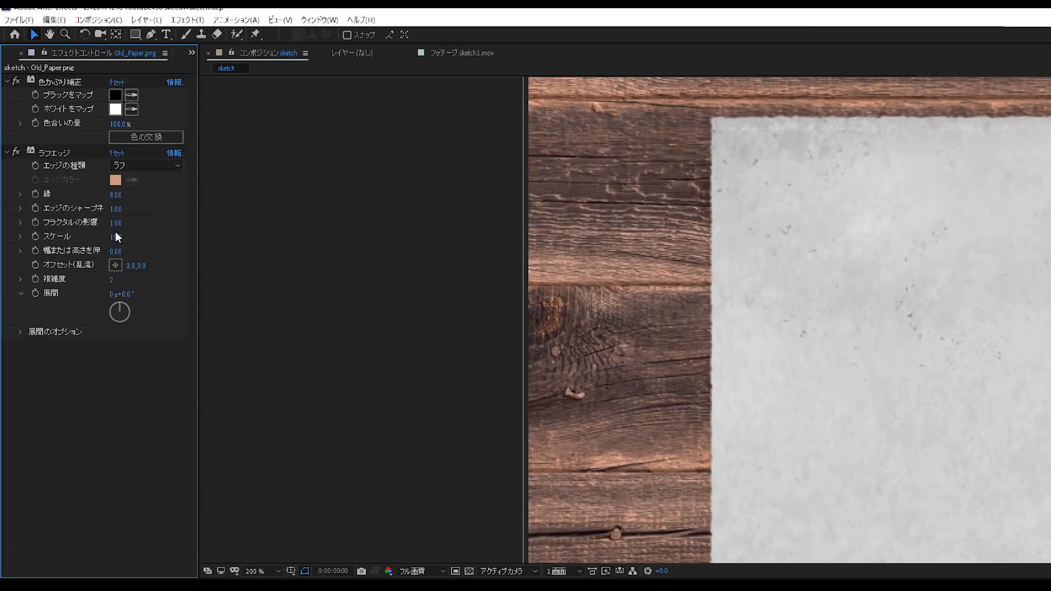
Set the ラフエッジ effect's スケール (Scale) to 20 and its 縁 (Border) to 10 on the paper layer
left_click(80, 158)
type("20")
key("Return")
key("Return")
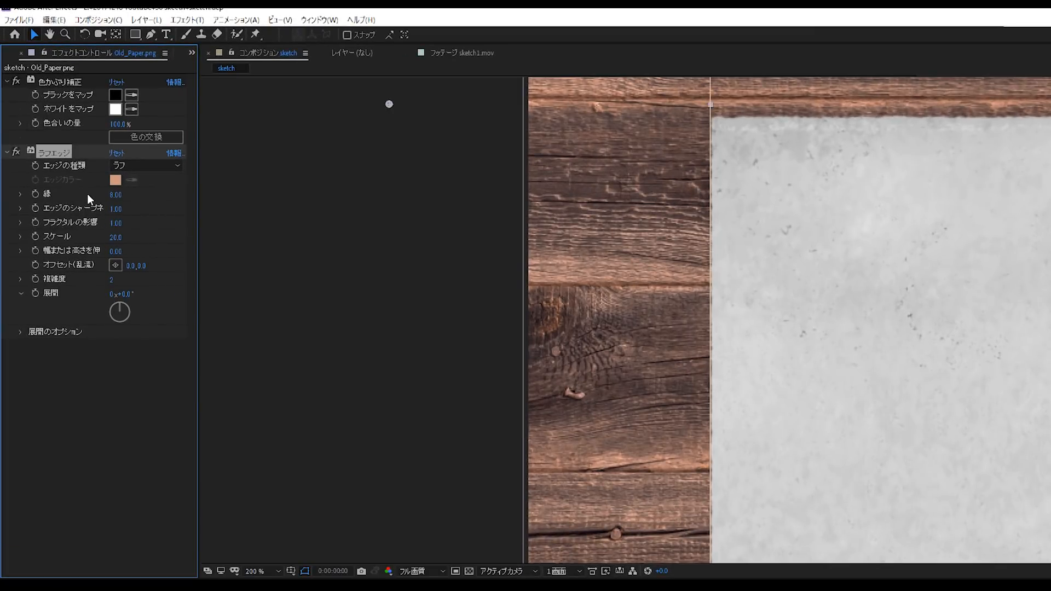
left_click(115, 195)
type("10")
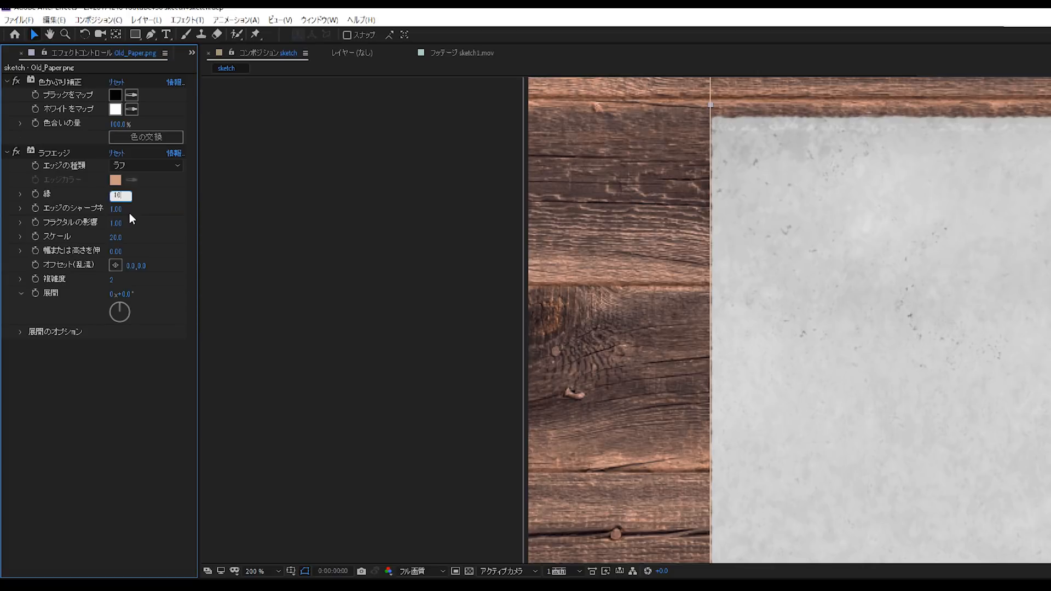
key("Return")
left_click(439, 335)
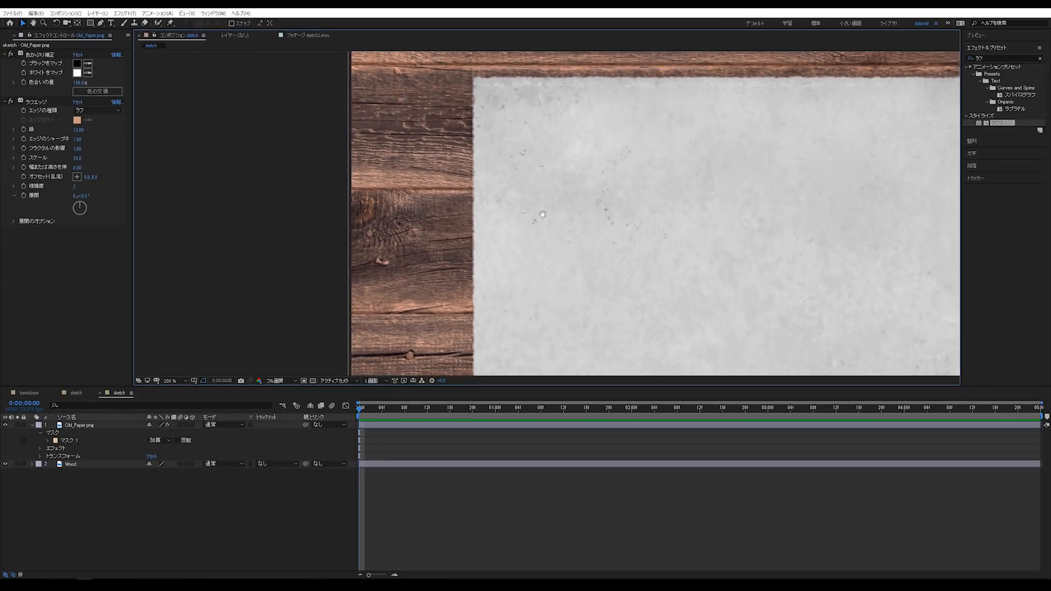
left_click_drag(553, 220, 445, 174)
scroll(449, 176, "down", 1)
left_click_drag(683, 253, 541, 184)
scroll(541, 184, "down", 1)
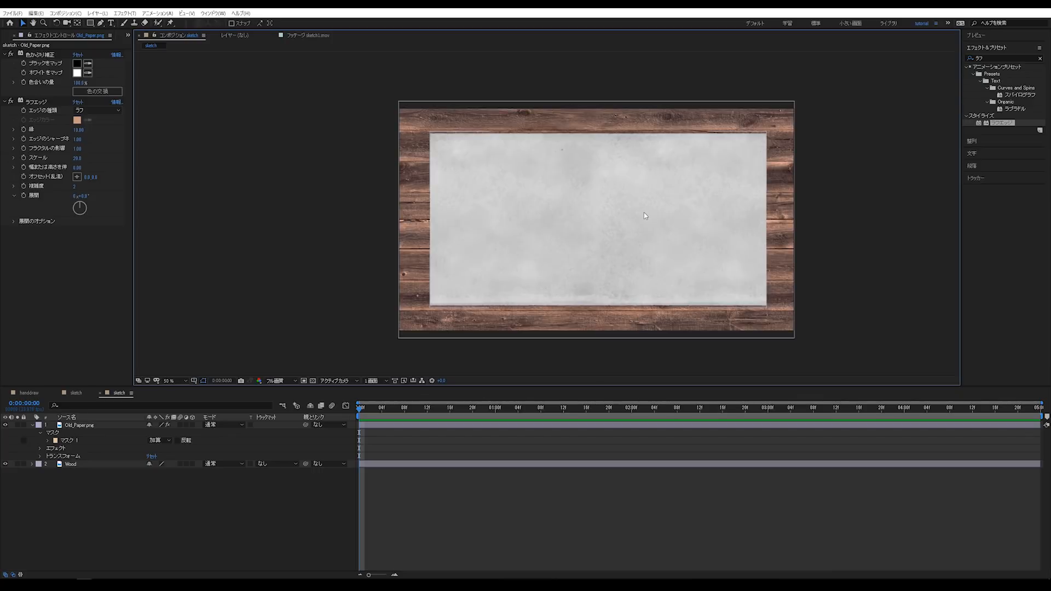
Find the ドロップシャドウ (Drop Shadow) effect by searching for ドロップ and add it below ラフエッジ on the Old_Paper.png layer
left_click(85, 498)
left_click(84, 425)
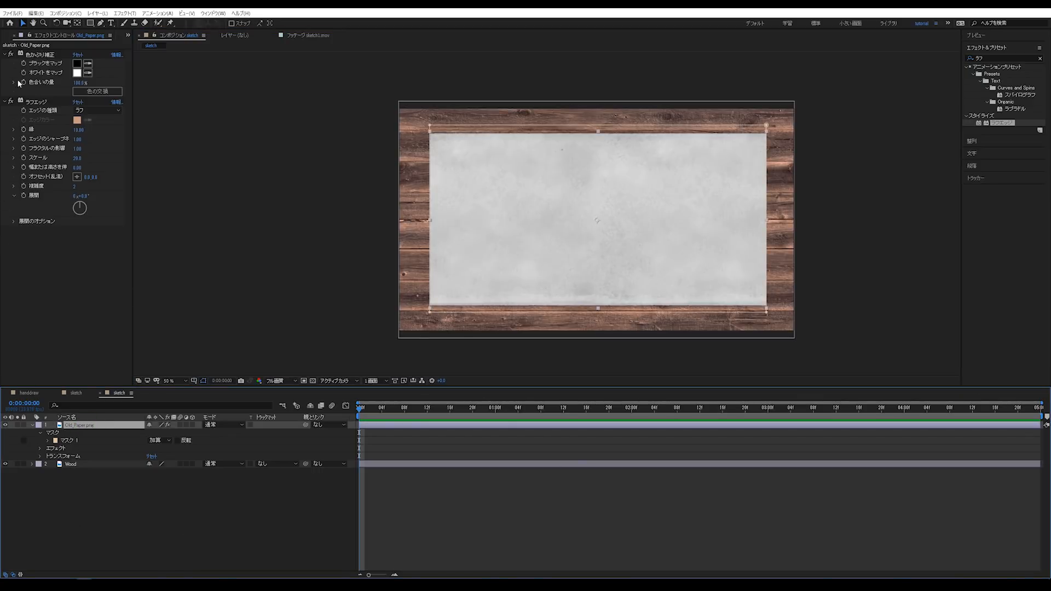
left_click(1041, 58)
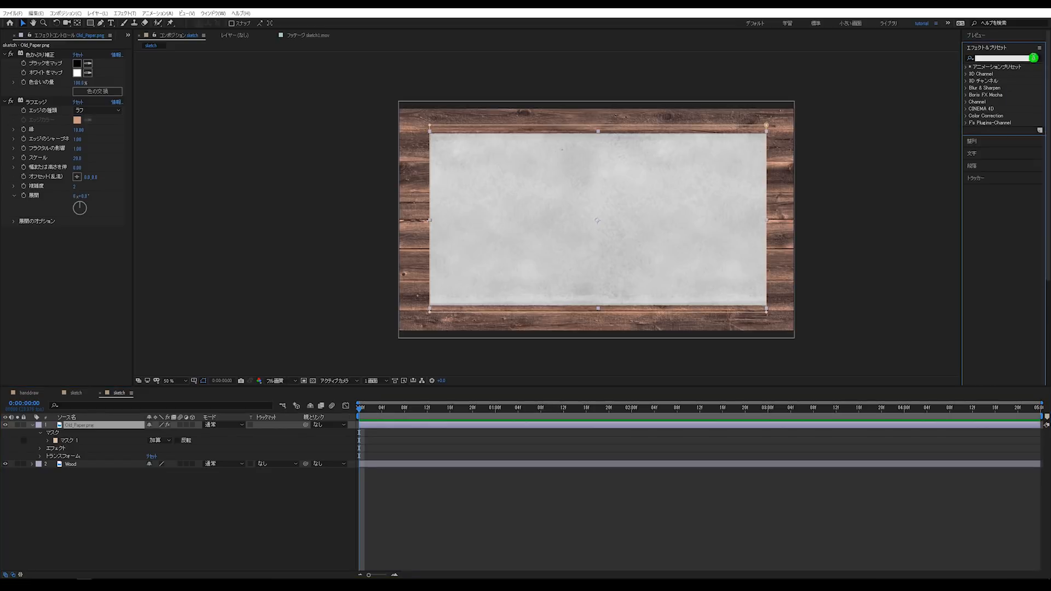
type("泥")
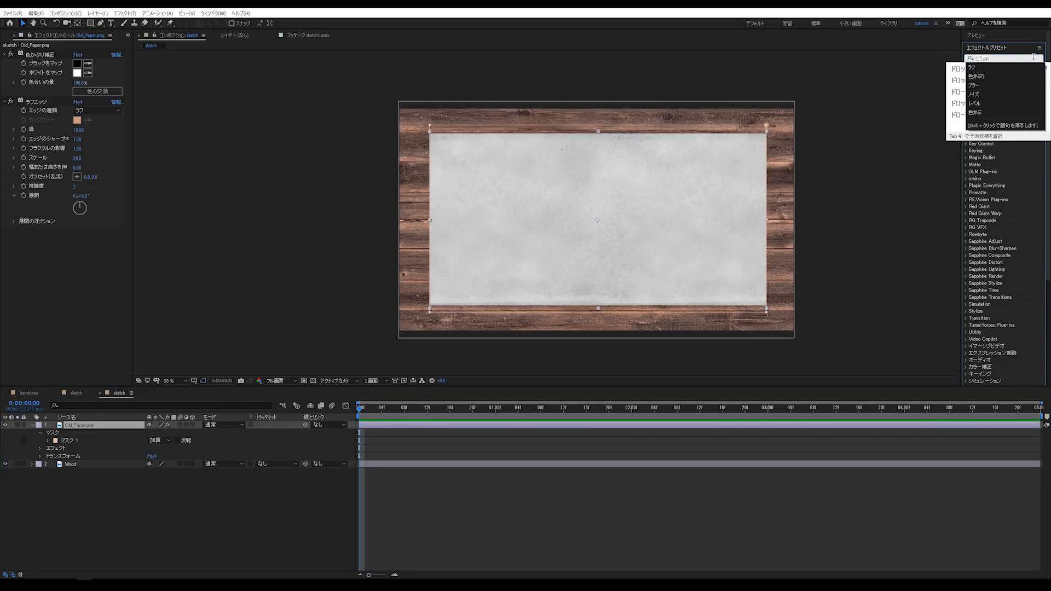
key("BackSpace")
type("どろ")
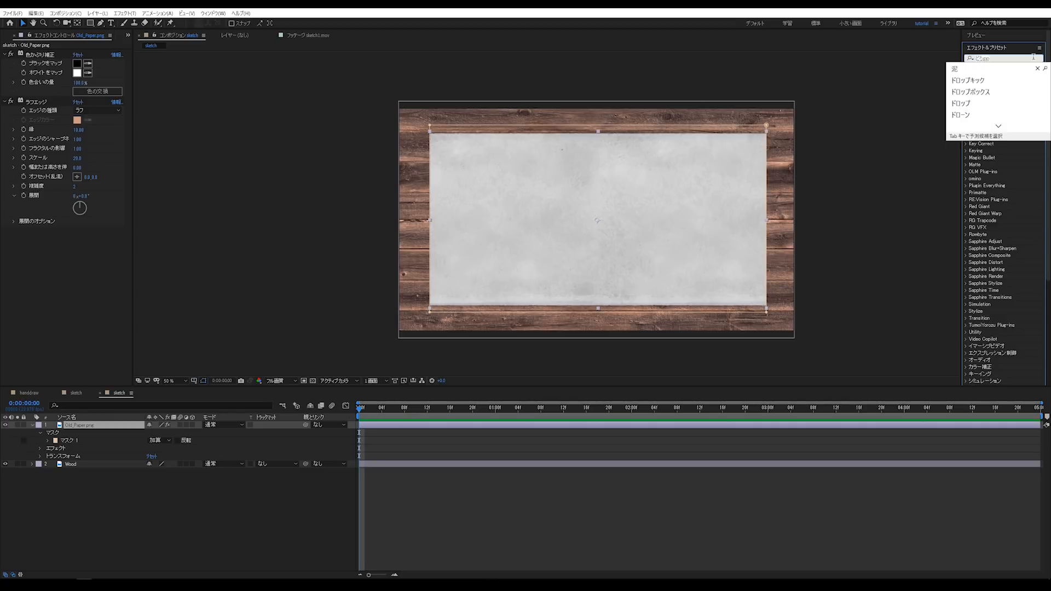
type("ップ")
key("space")
key("Return")
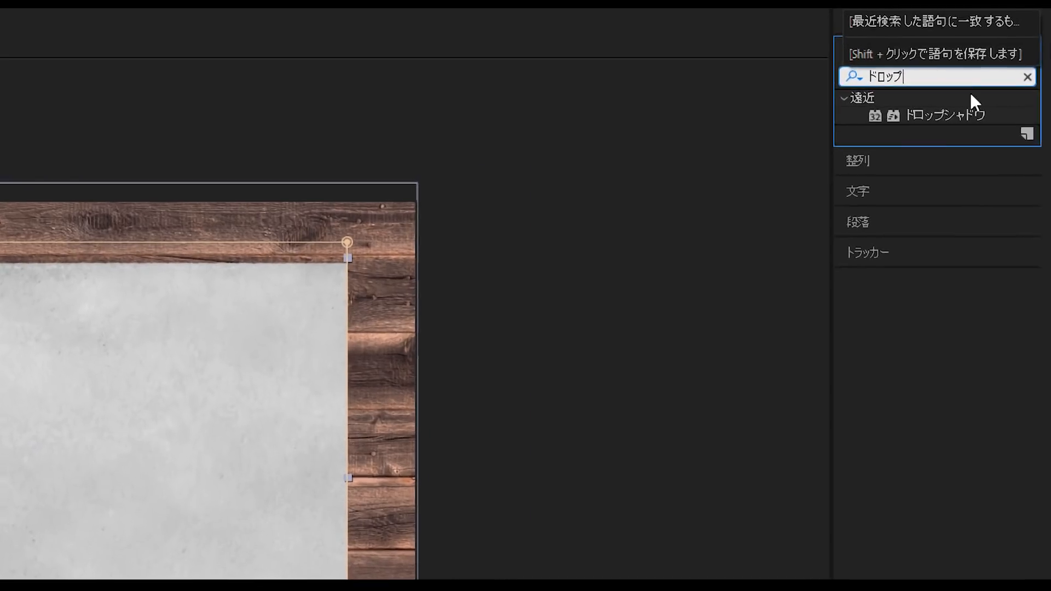
left_click(1007, 73)
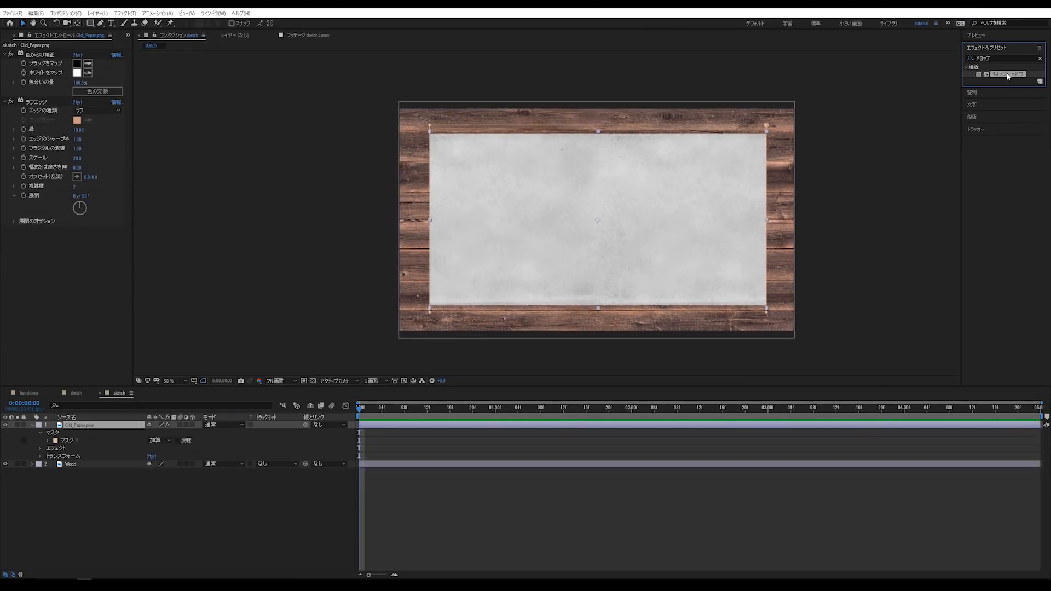
left_click_drag(1008, 74, 40, 241)
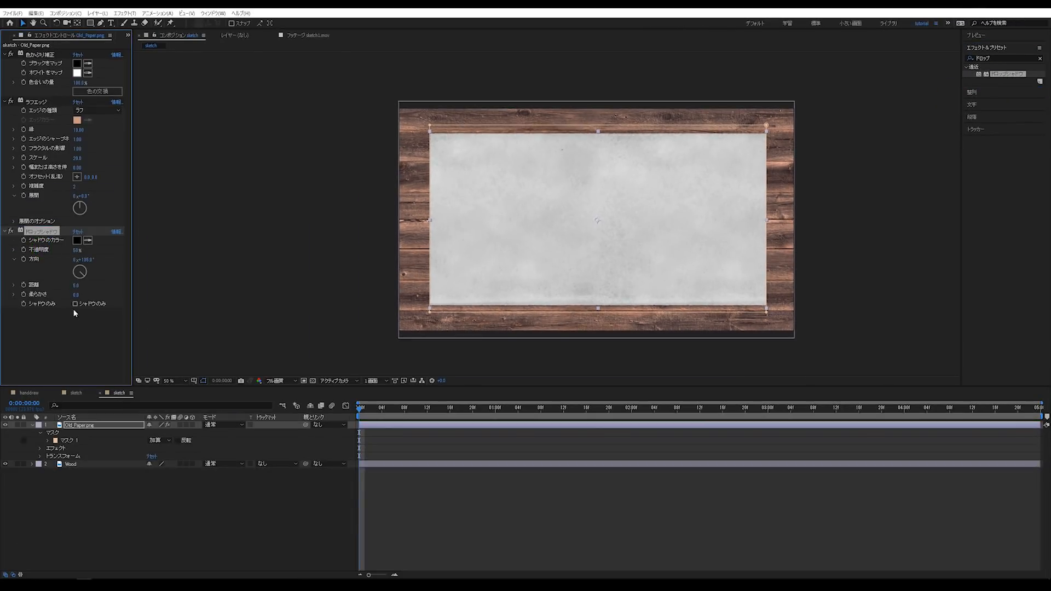
Change the drop shadow colour to a very dark brown, about 2A241A, while viewing the paper's lower edge up close
left_click(585, 524)
scroll(665, 331, "up", 1)
left_click_drag(585, 302, 437, 103)
scroll(592, 198, "up", 1)
left_click_drag(722, 239, 449, 318)
scroll(691, 277, "down", 1)
left_click_drag(676, 285, 744, 383)
left_click_drag(557, 317, 683, 177)
scroll(437, 250, "up", 1)
left_click_drag(414, 252, 431, 239)
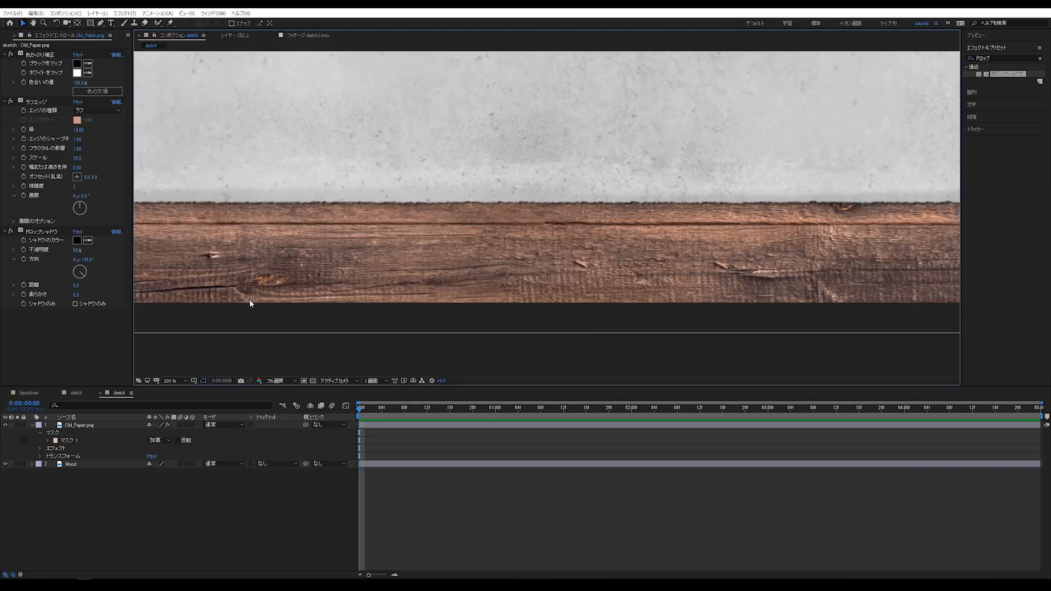
left_click(78, 240)
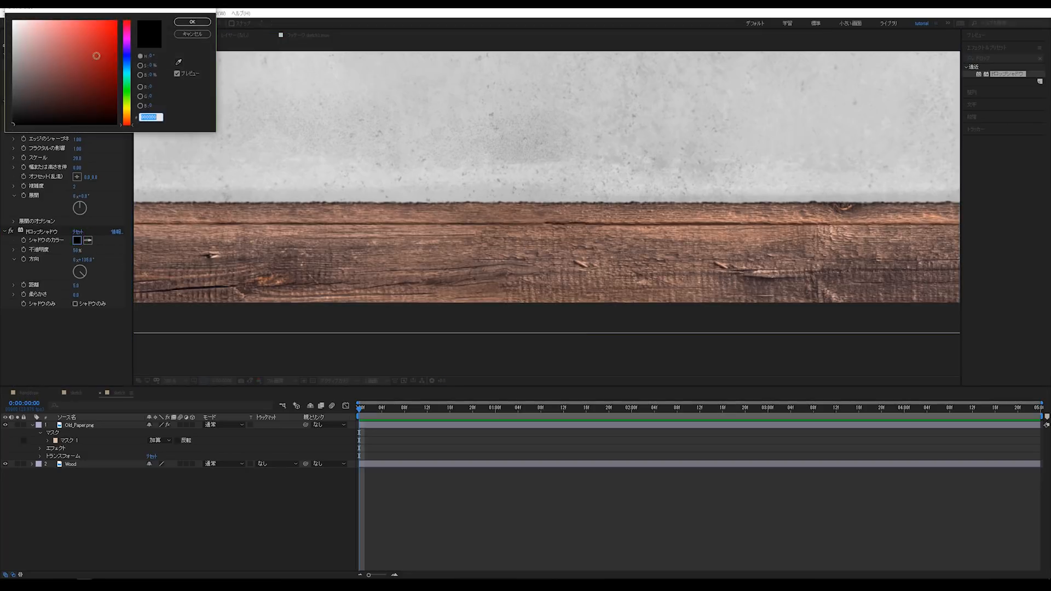
left_click_drag(125, 10, 691, 89)
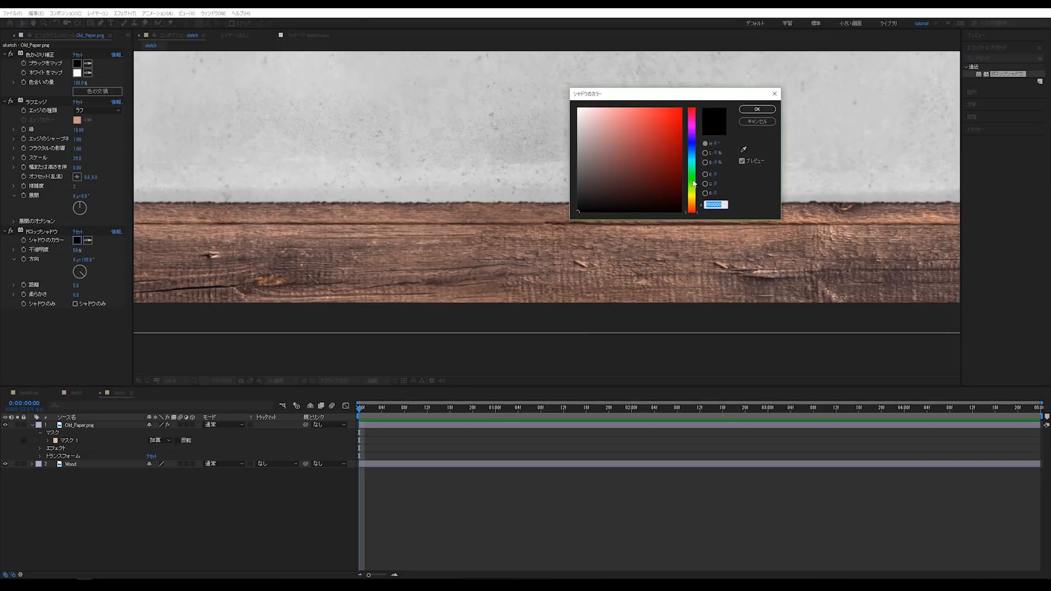
left_click(693, 205)
left_click_drag(693, 205, 693, 203)
left_click(617, 192)
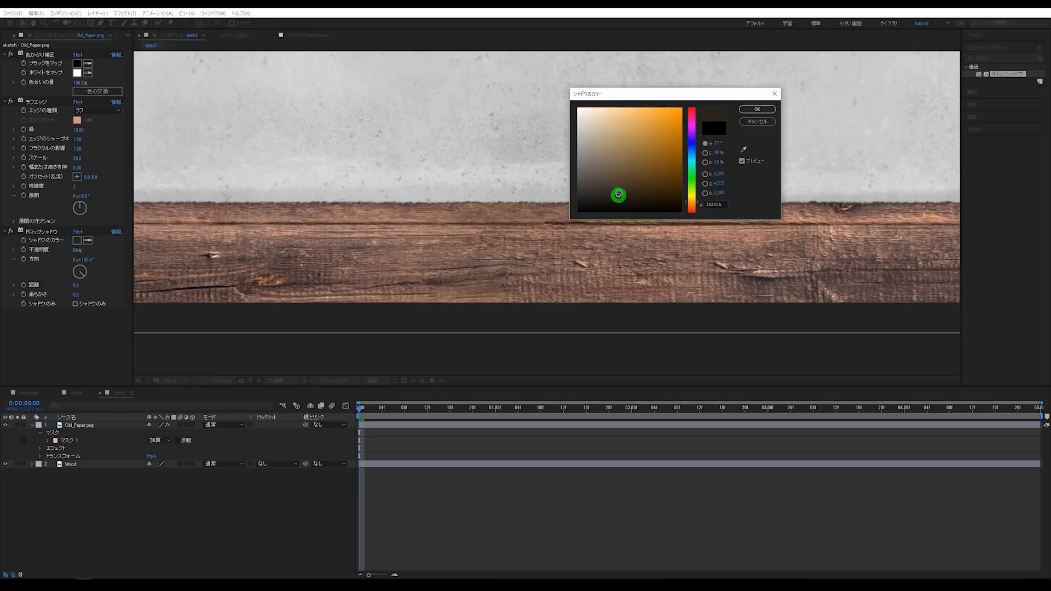
left_click_drag(620, 192, 619, 193)
left_click(754, 110)
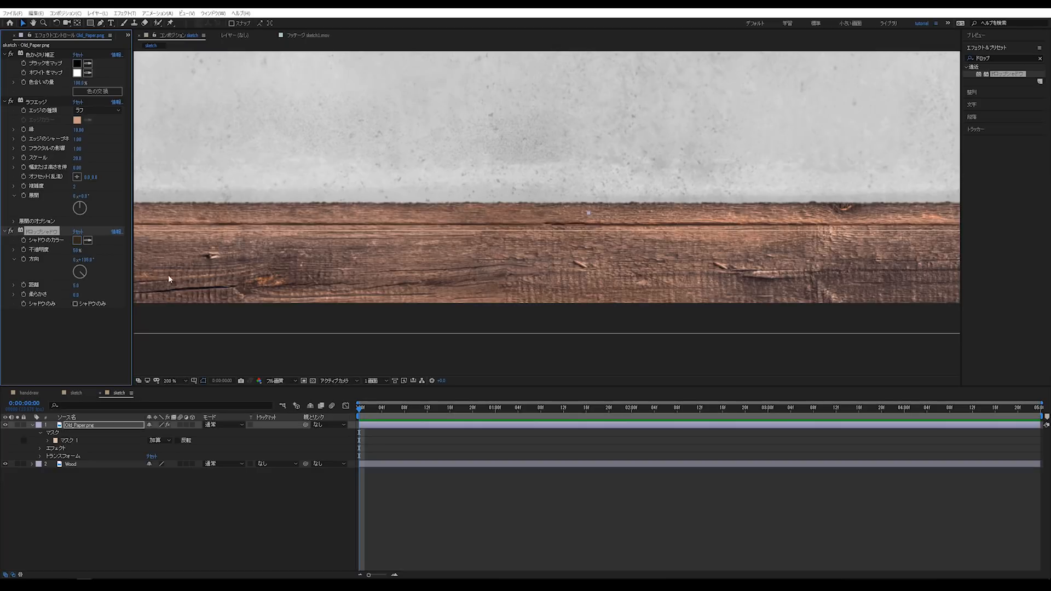
Set the drop shadow's 距離 (Distance) to 7 and fit the whole composition in the viewer
left_click_drag(75, 284, 76, 283)
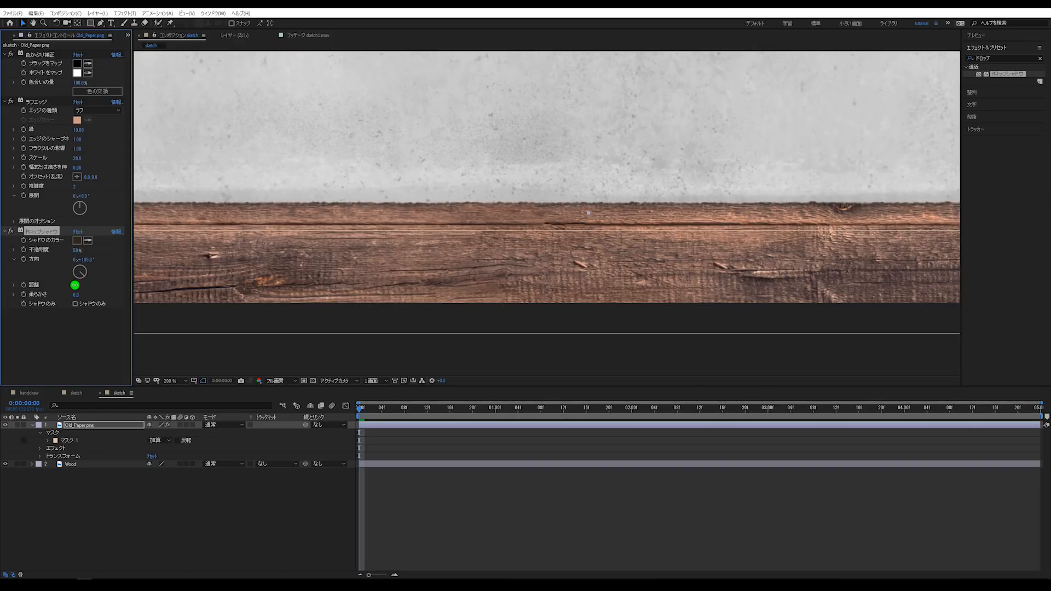
left_click(605, 475)
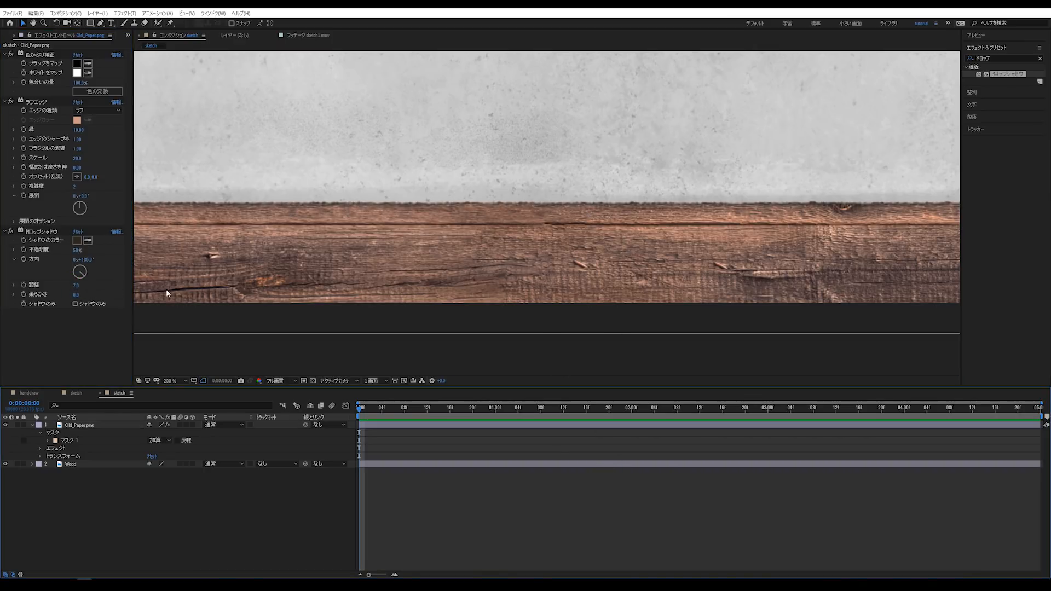
scroll(539, 301, "down", 1)
left_click(175, 382)
left_click(177, 385)
left_click(541, 481)
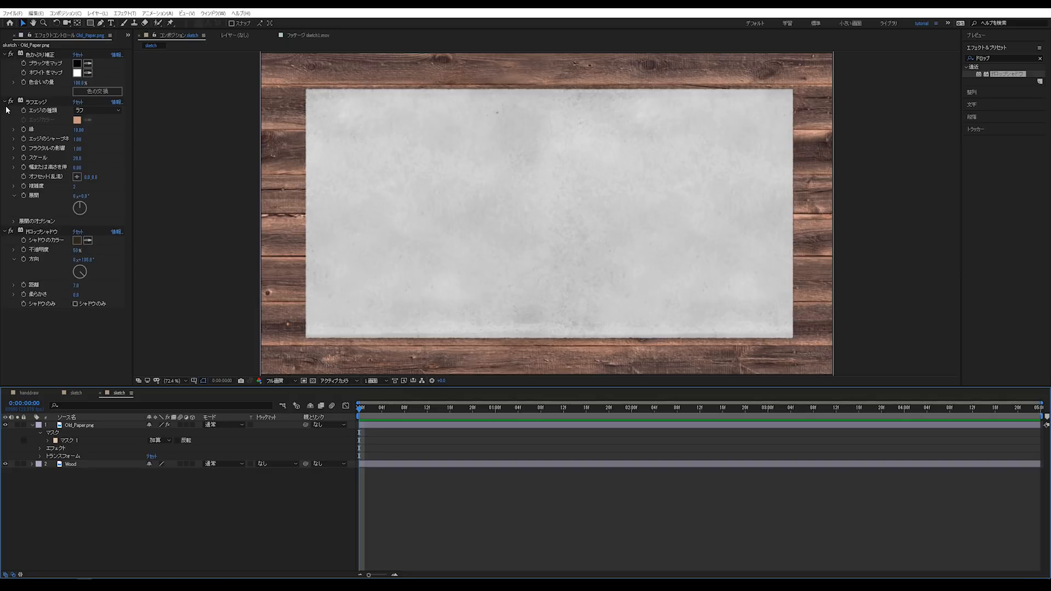
Collapse the 色かぶり補正 and ラフエッジ effect settings and the Old_Paper.png layer's properties
left_click(6, 55)
left_click(6, 64)
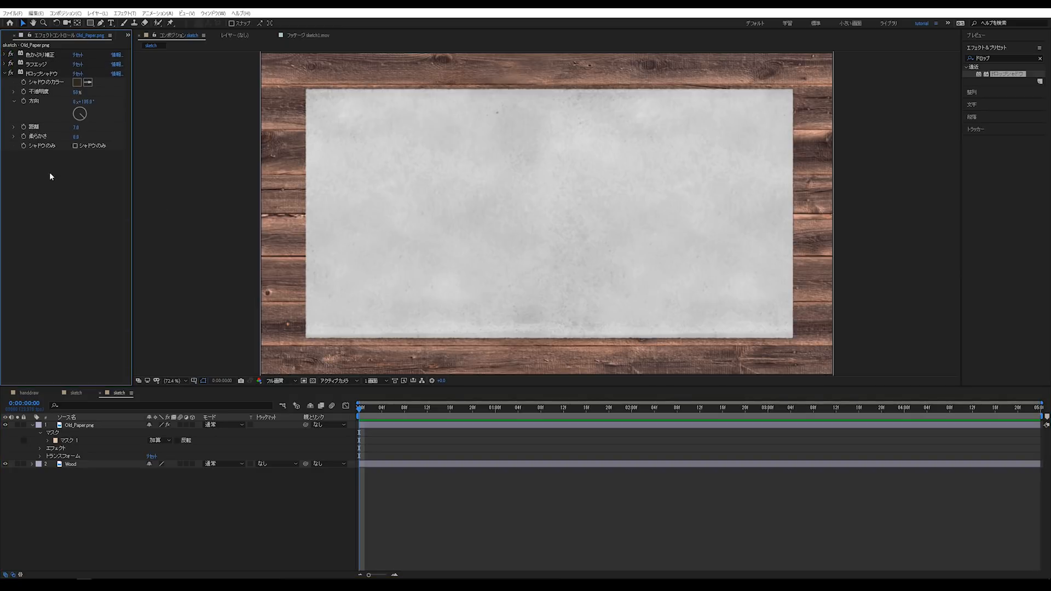
left_click(560, 463)
left_click(194, 491)
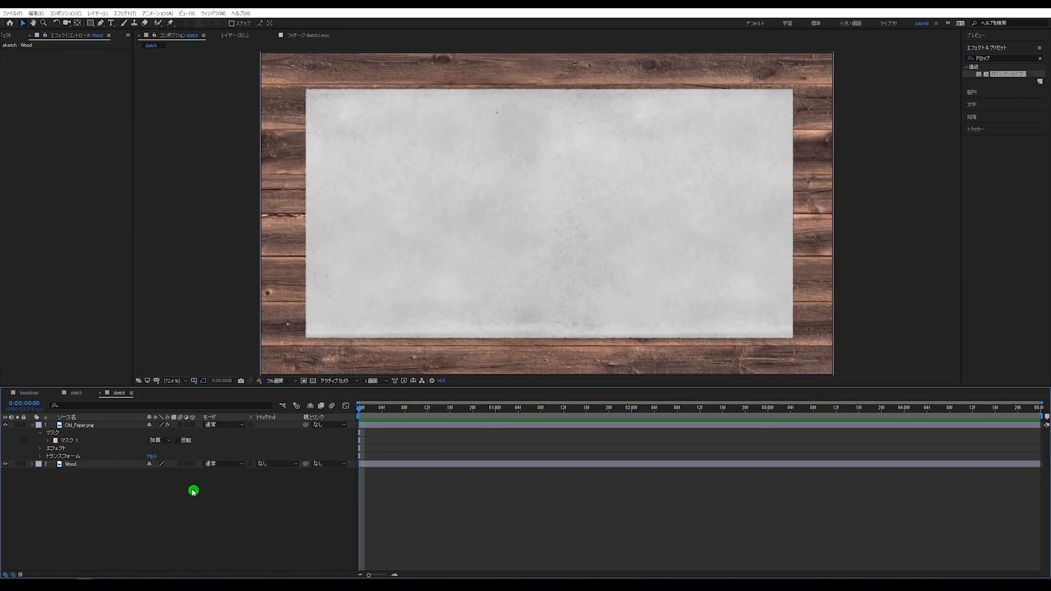
left_click(32, 425)
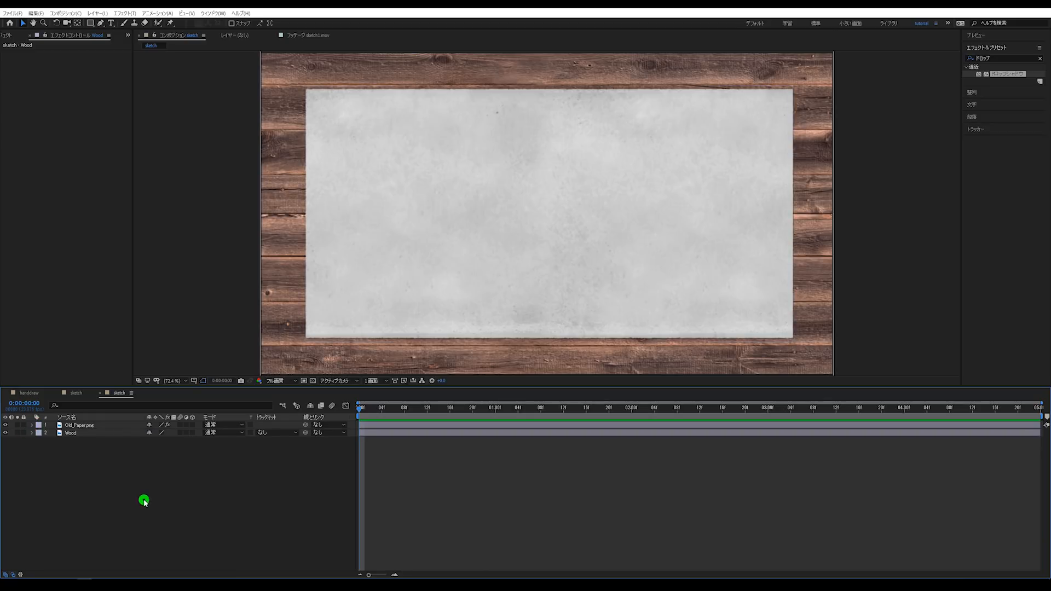
right_click(104, 458)
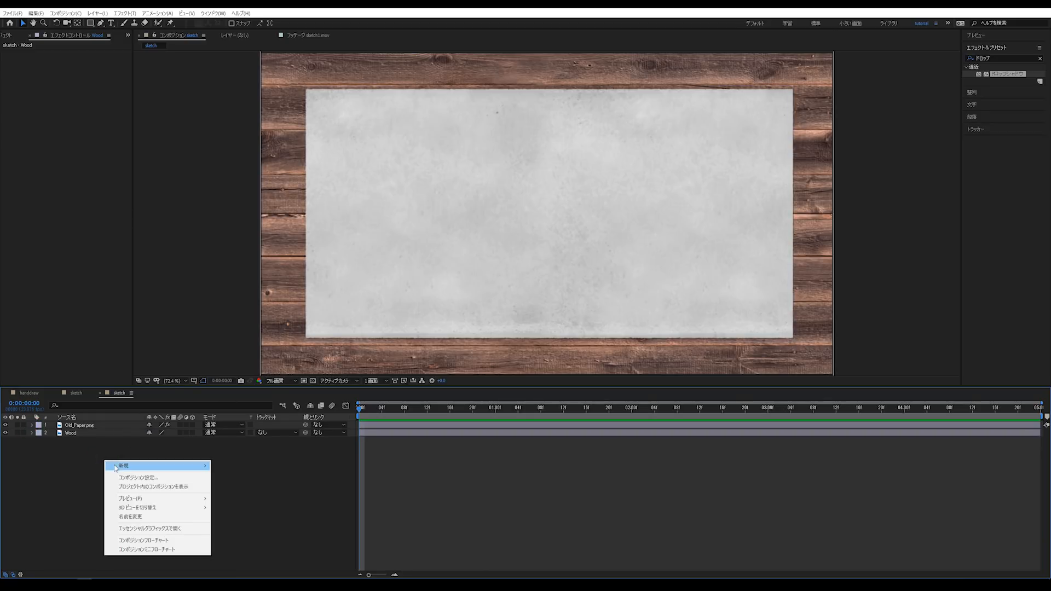
mouse_move(124, 466)
left_click(116, 445)
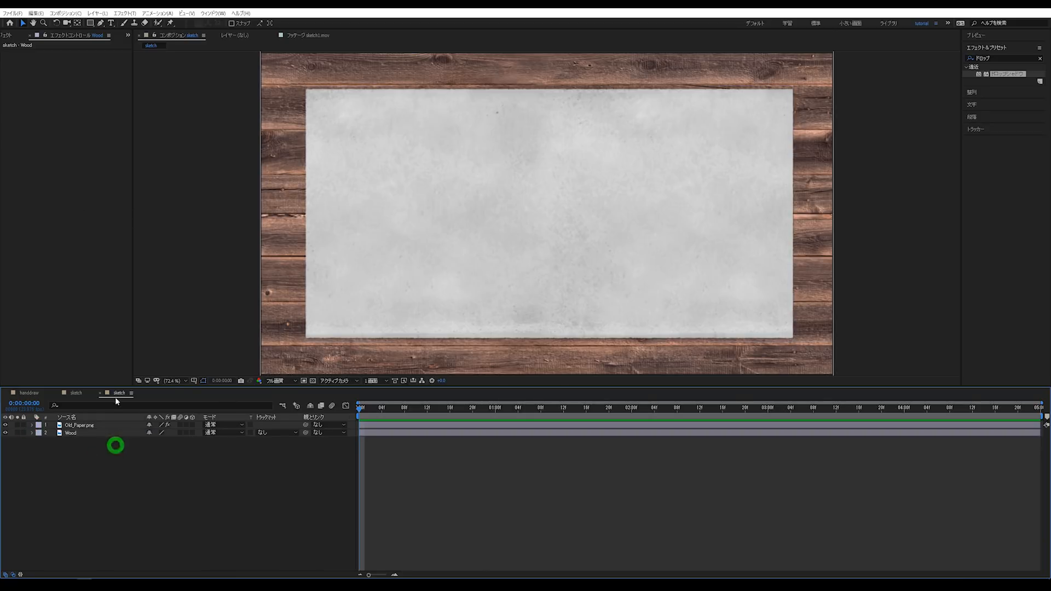
Add the .MTS street footage from the project to the sketch composition as the top layer, above Old_Paper.png
left_click(8, 35)
left_click(49, 291)
left_click(34, 112)
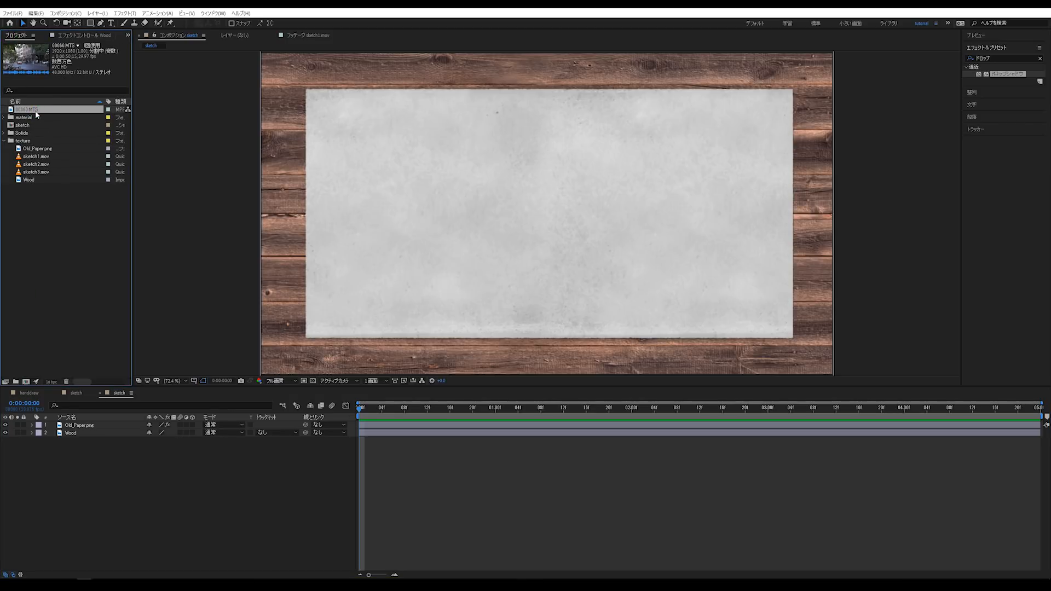
left_click_drag(35, 110, 96, 427)
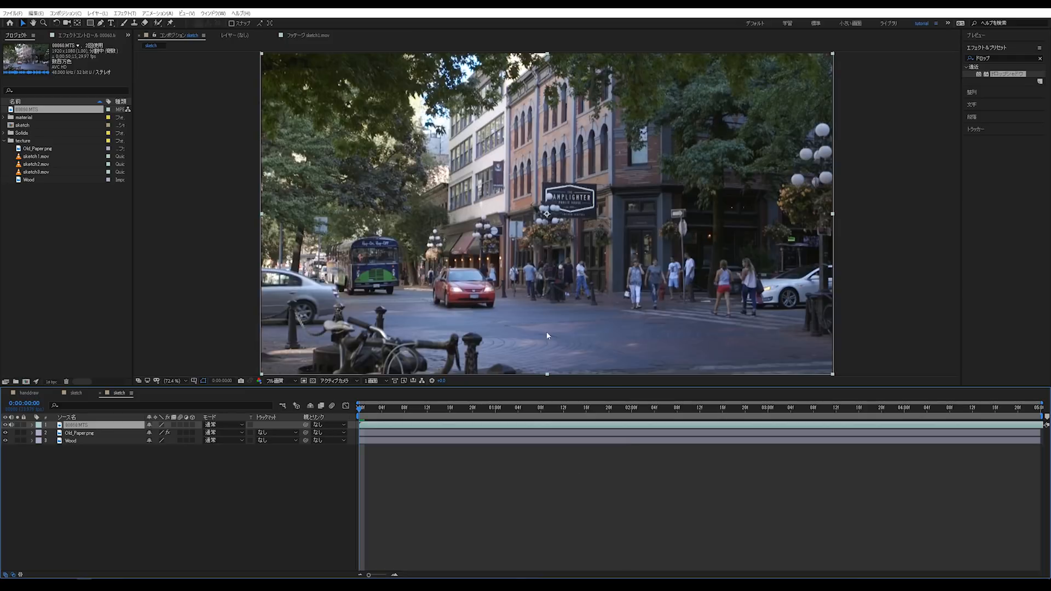
Shrink the street footage layer to fit inside the paper and place it near the paper's right edge with a wide blank margin on the left
key("comma")
key("comma")
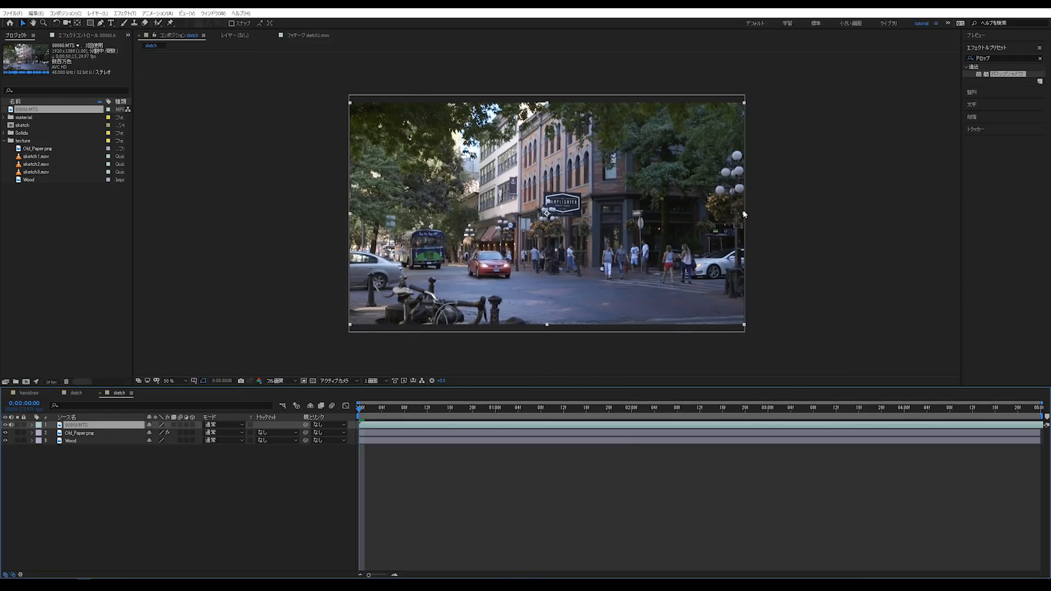
mouse_move(743, 216)
left_mouse_down()
mouse_move(669, 224)
mouse_move(681, 220)
mouse_move(640, 213)
left_mouse_up()
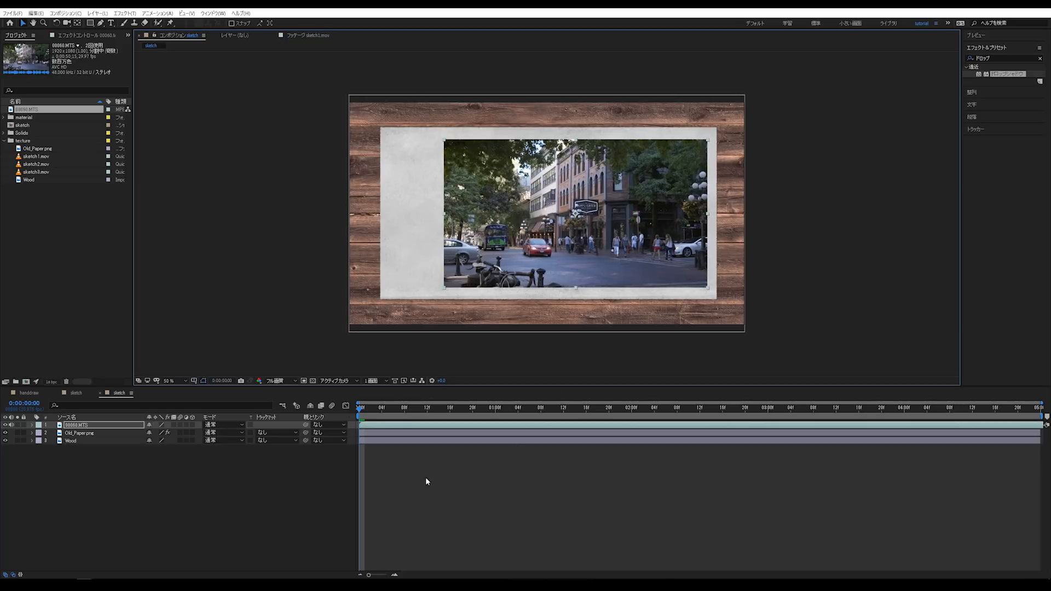
left_click(410, 484)
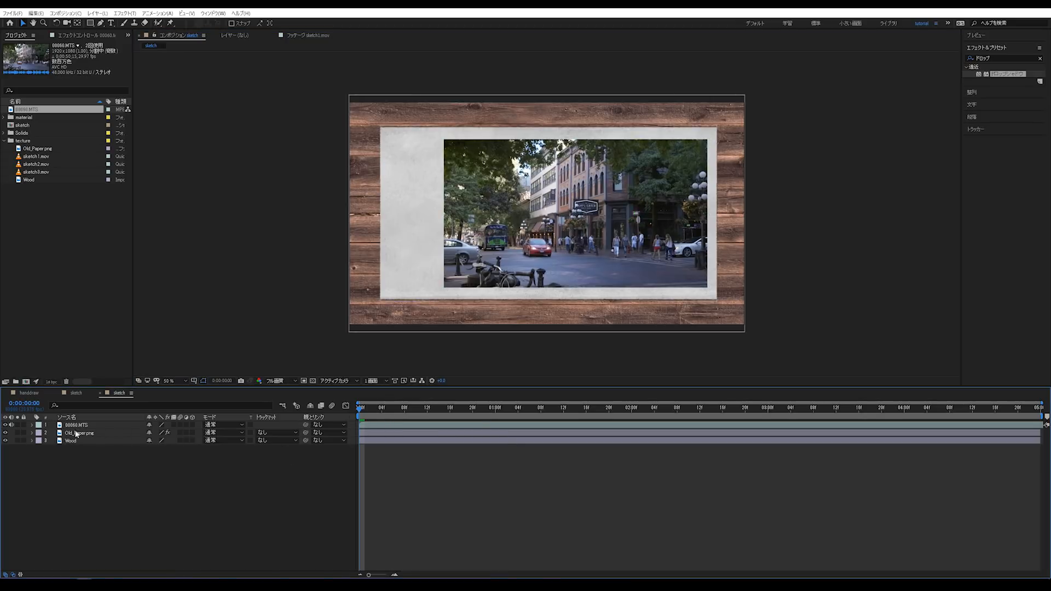
Play the composition from its first frame to check the footage moving on the paper, and stop the preview
left_click(181, 494)
left_click_drag(379, 411, 328, 416)
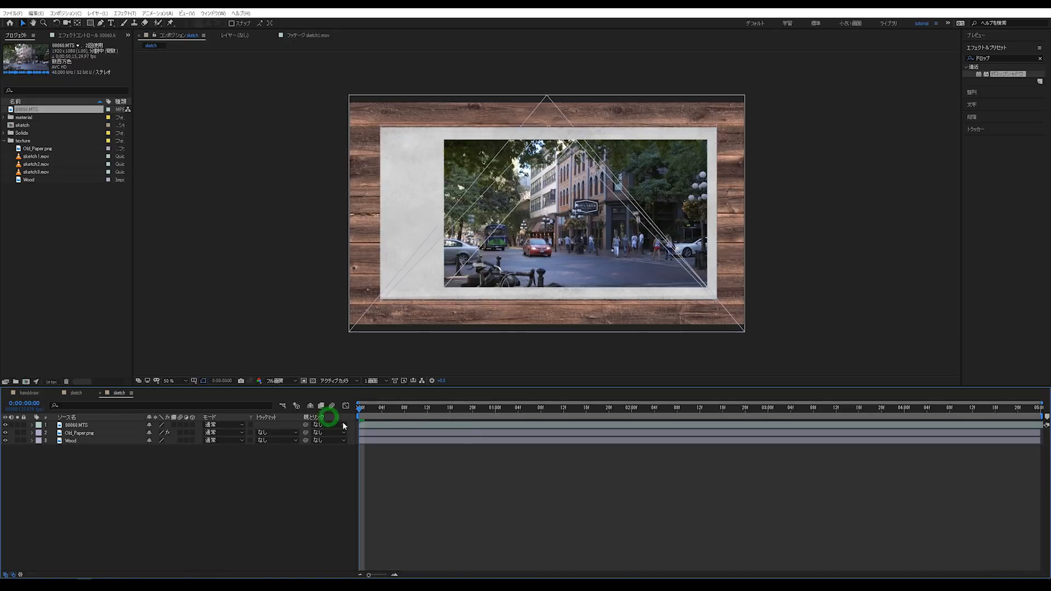
key("space")
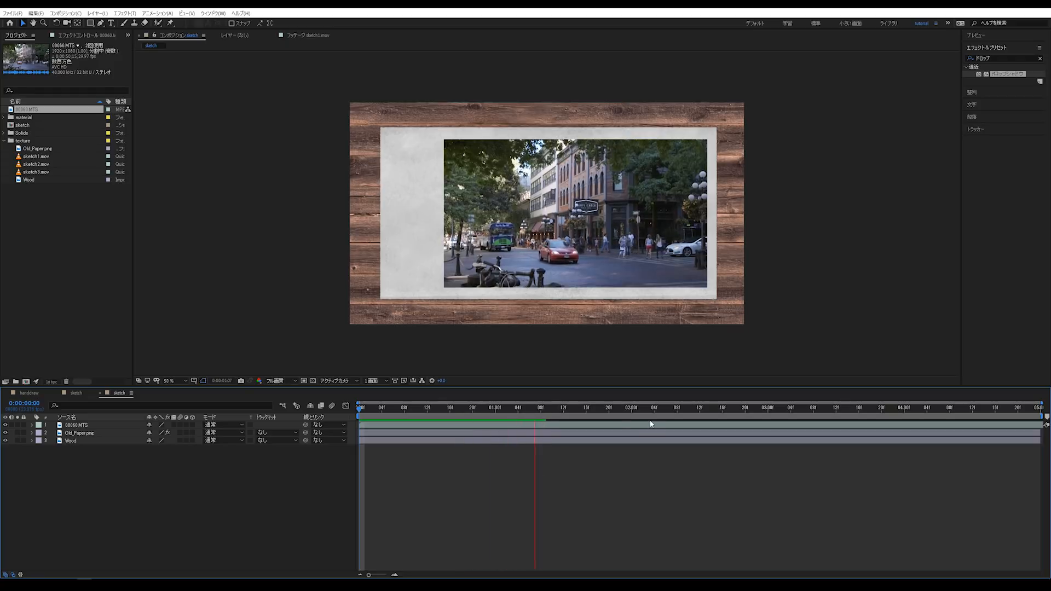
key("space")
right_click(468, 425)
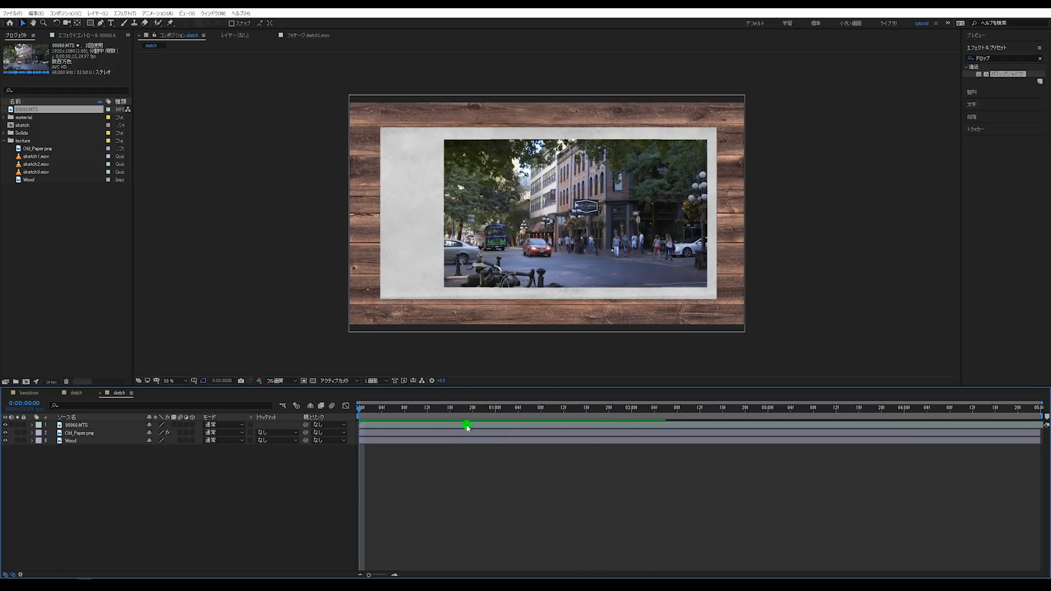
left_click(428, 487)
Turn the street footage, Old_Paper.png and Wood layers into 3D layers
left_click_drag(192, 425, 192, 440)
right_click(131, 476)
mouse_move(151, 480)
left_click(335, 519)
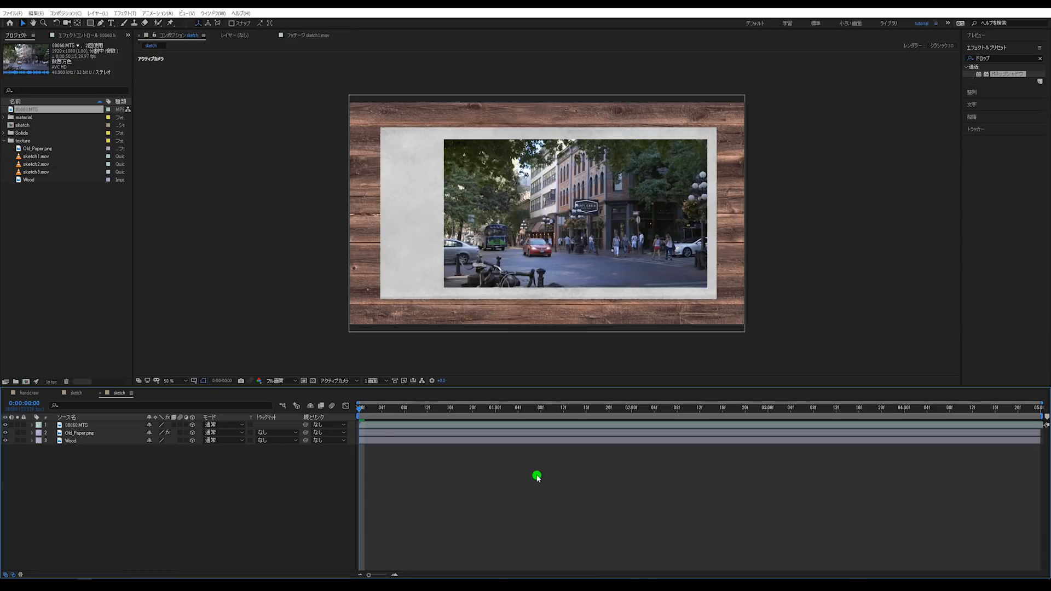
Create a 2ノードカメラ (two-node camera) named カメラ 1 with the 50mm preset and 被写界深度 (depth of field) off
right_click(250, 463)
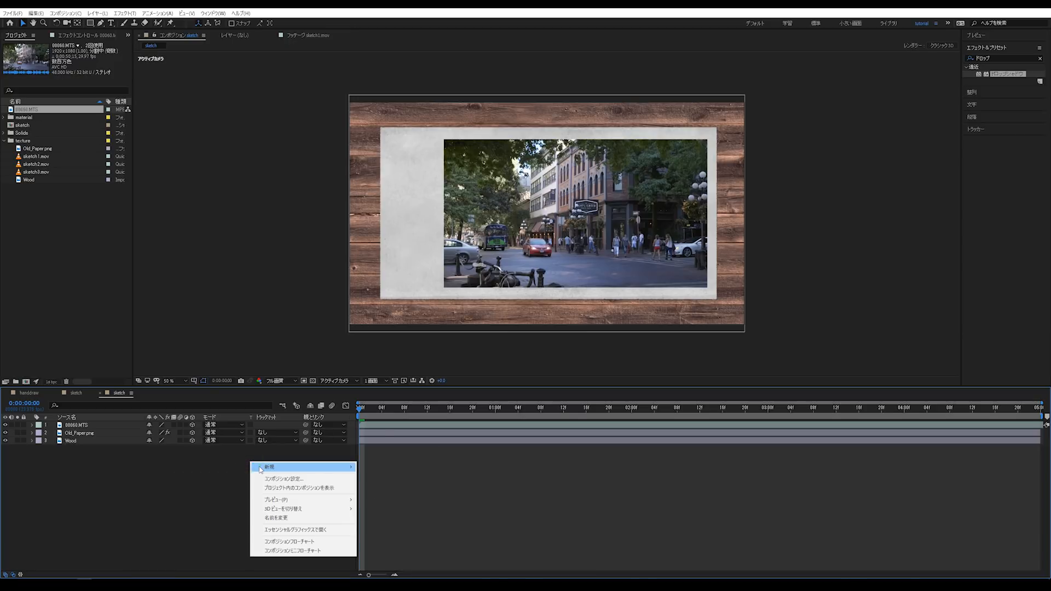
mouse_move(299, 470)
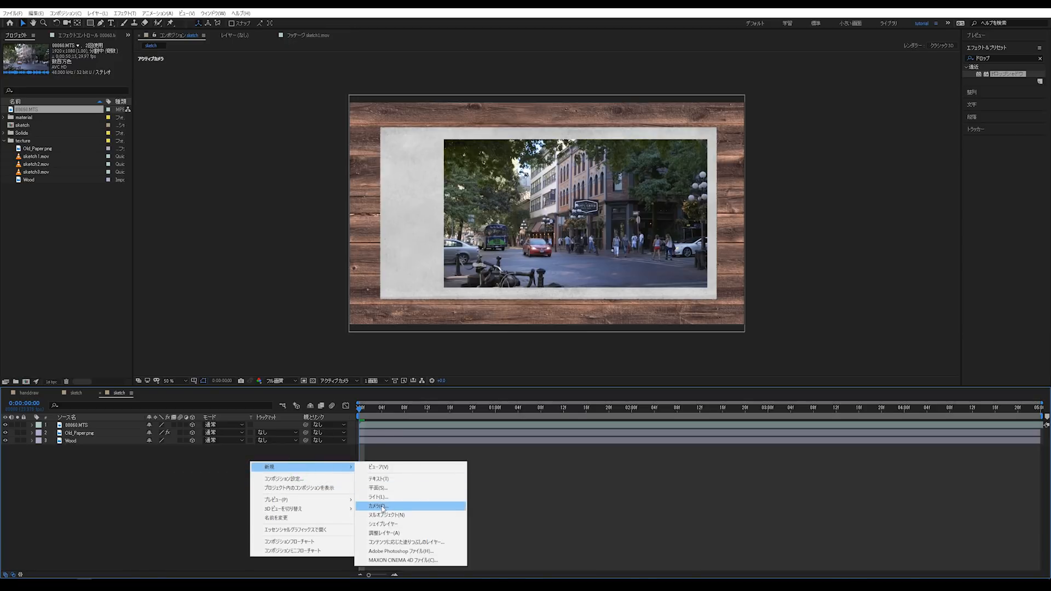
left_click(383, 507)
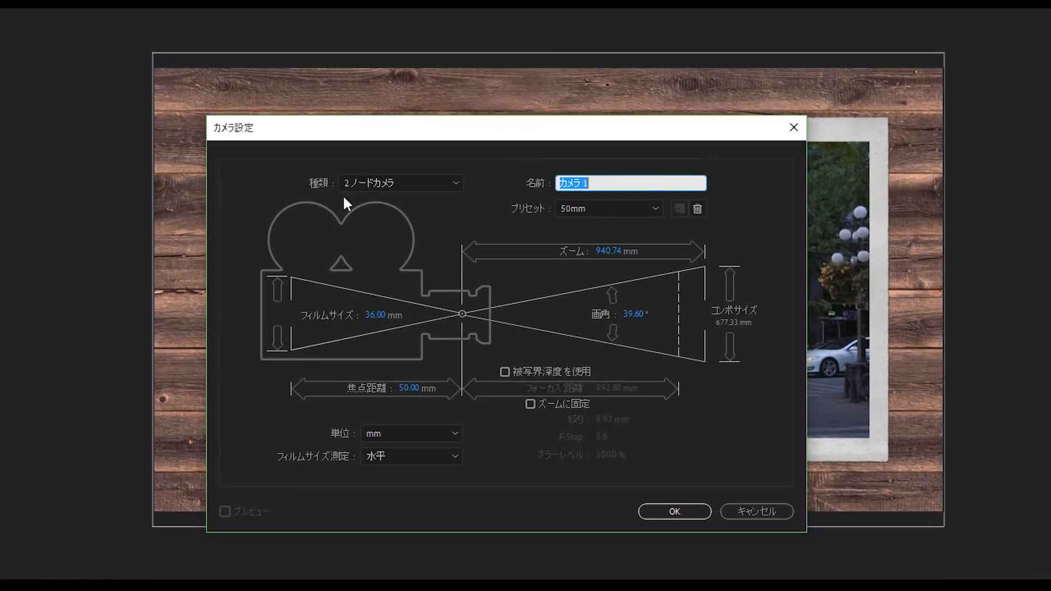
left_click(462, 160)
left_click(384, 216)
left_click(619, 209)
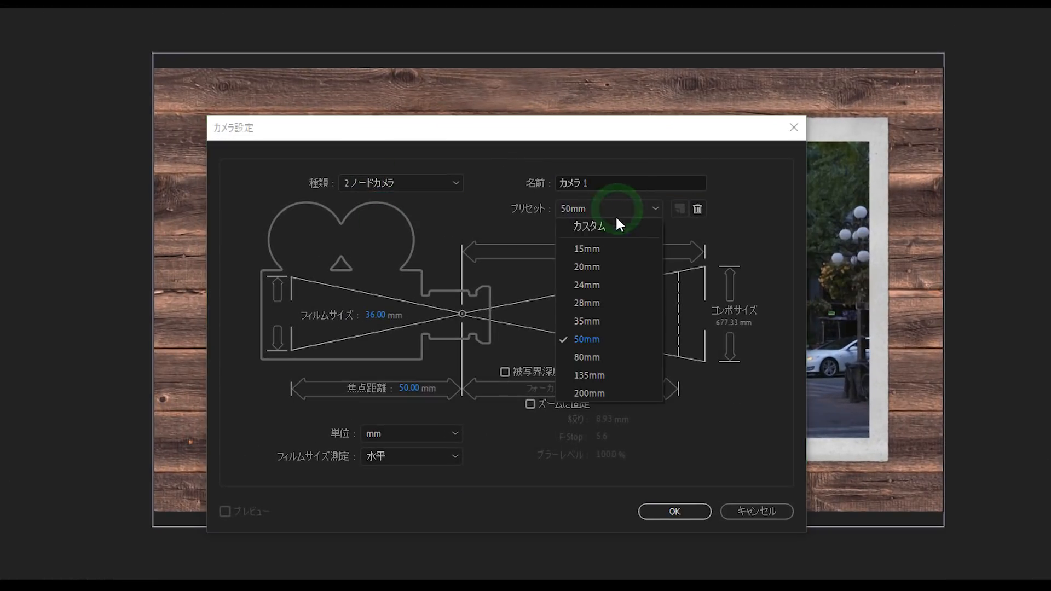
left_click(608, 339)
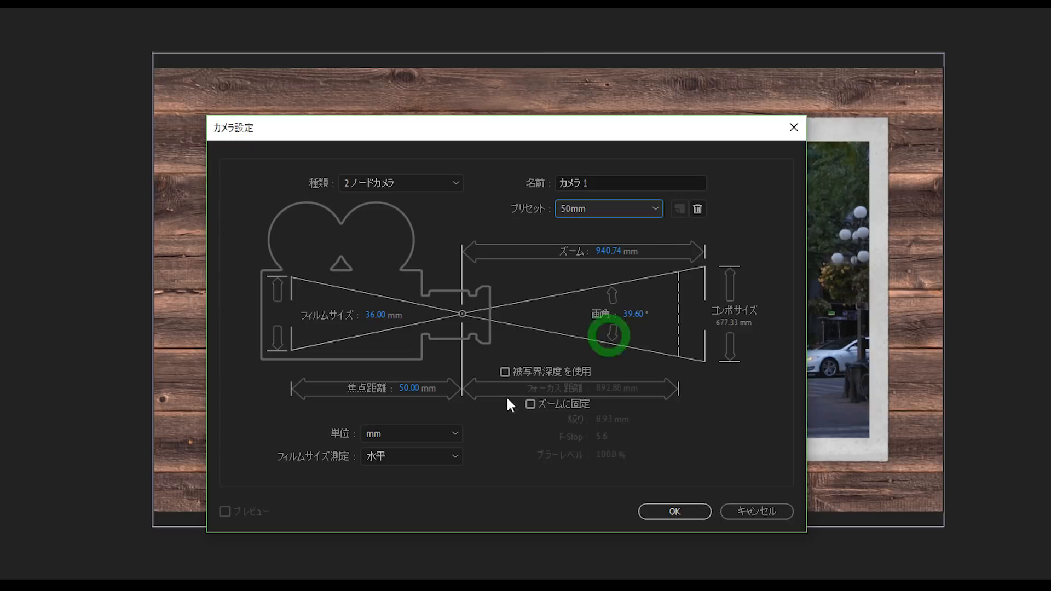
left_click(549, 373)
left_click(547, 374)
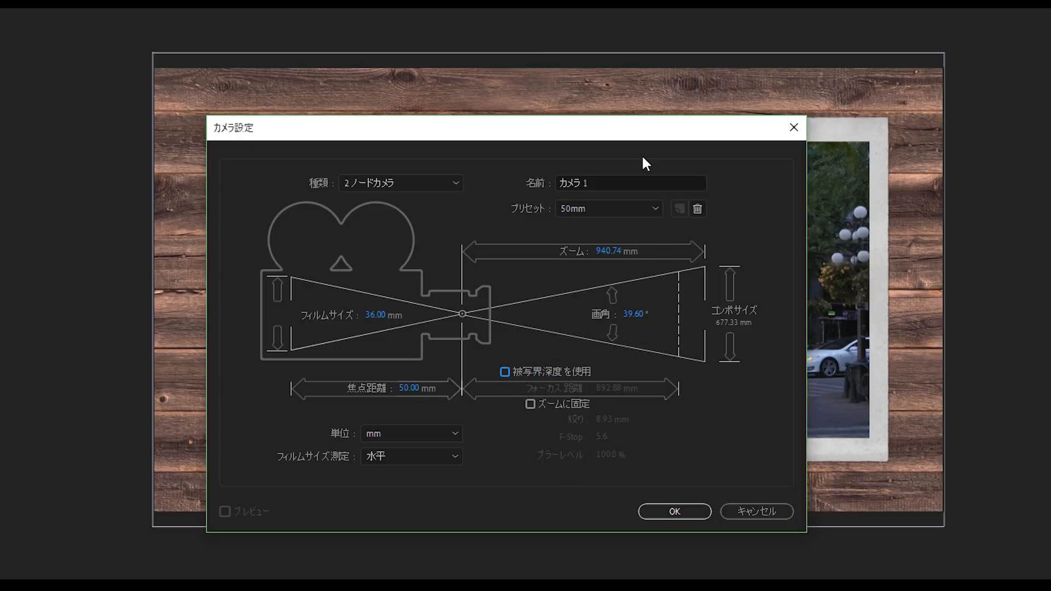
left_click(680, 510)
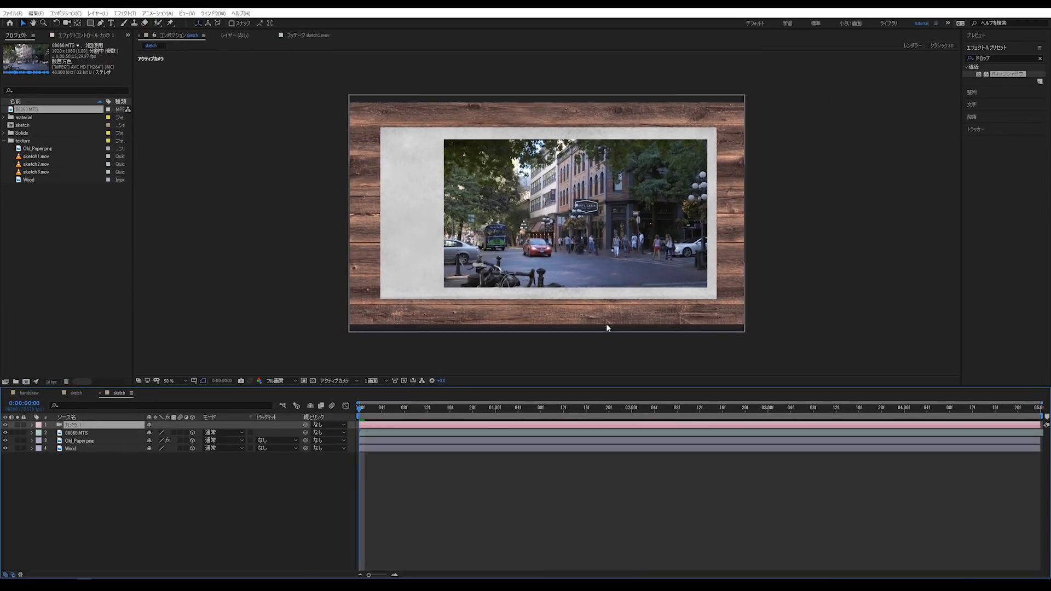
Try orbiting the camera to see the wood, paper and footage in a tilted perspective
left_click(435, 485)
key("c")
left_click_drag(533, 256, 535, 230)
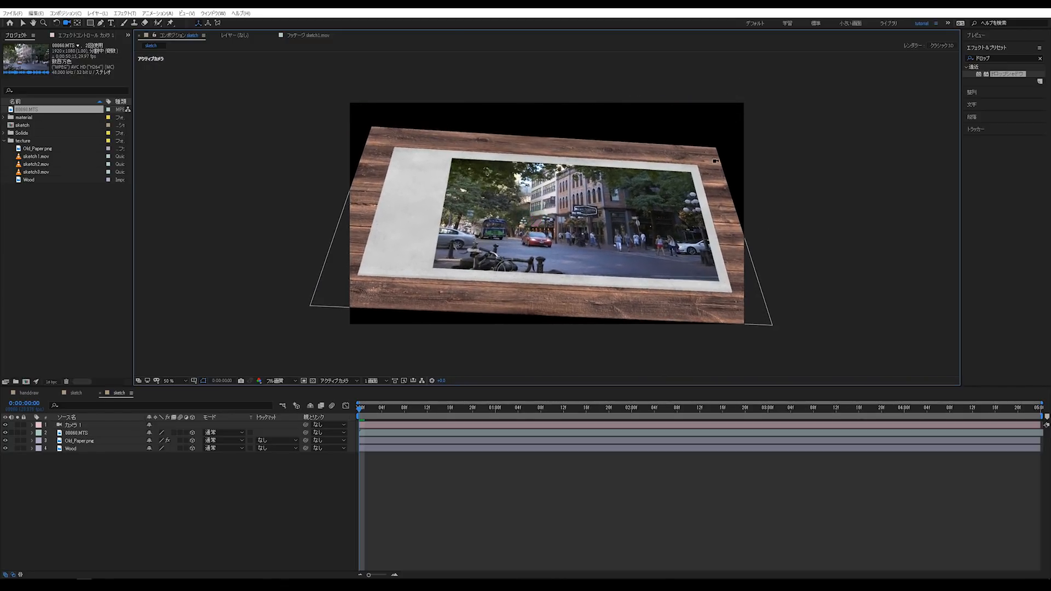
left_click(458, 493)
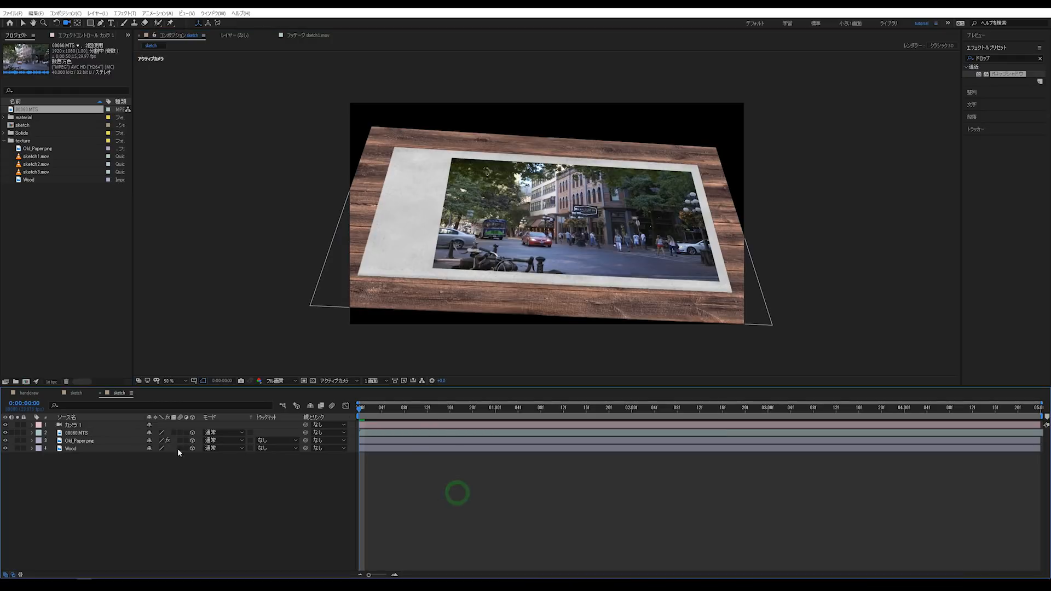
Clear the effects search text and undo the camera orbit
left_click(109, 448)
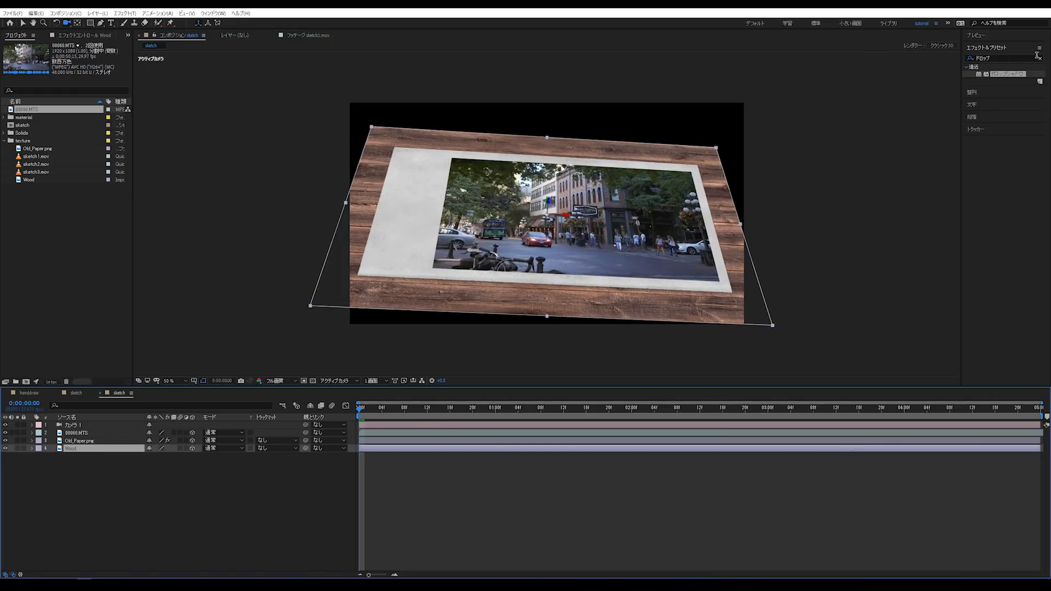
left_click(1040, 58)
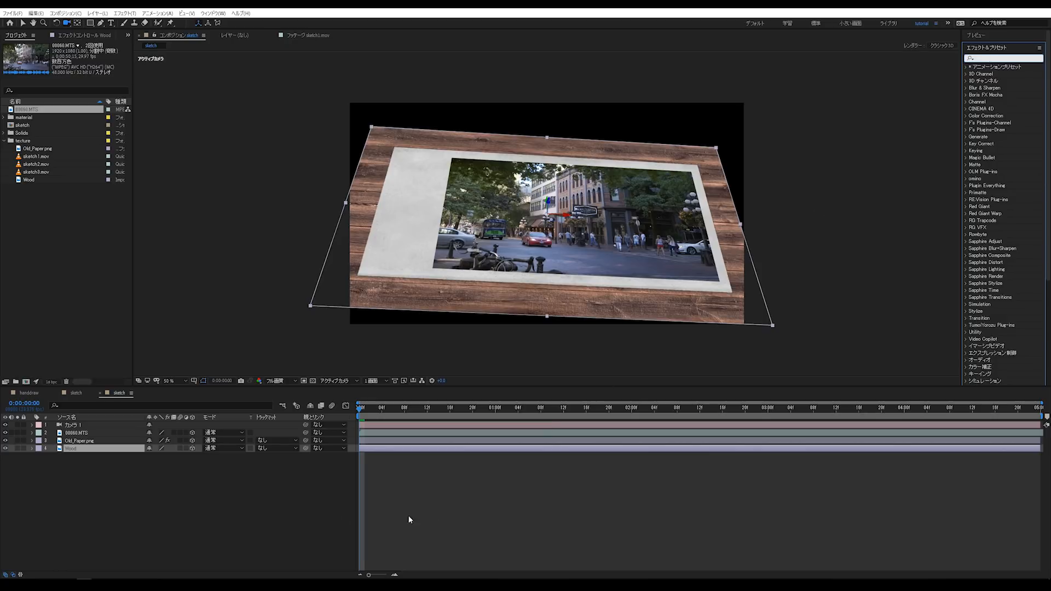
left_click(434, 521)
key("ctrl+z")
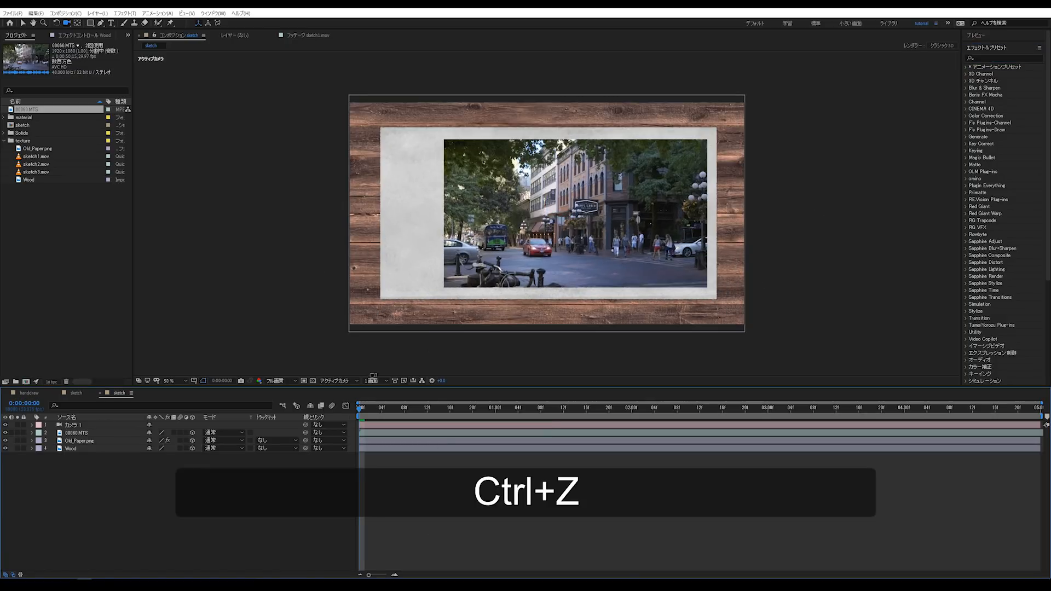
Switch the viewer to カスタムビュー 1 and orbit it to examine the wood's edges from a slightly tilted front angle
left_click(339, 381)
left_click(345, 464)
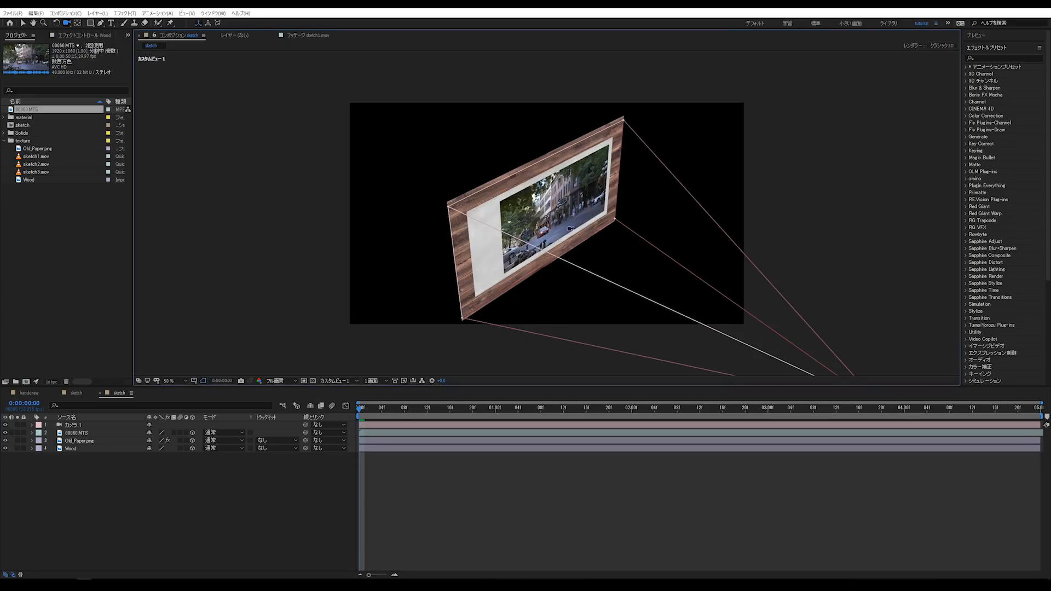
left_click_drag(619, 245, 563, 152)
mouse_move(554, 157)
left_mouse_down()
mouse_move(552, 143)
mouse_move(551, 184)
mouse_move(573, 182)
mouse_move(563, 159)
mouse_move(572, 148)
left_mouse_up()
left_click_drag(547, 186, 526, 144)
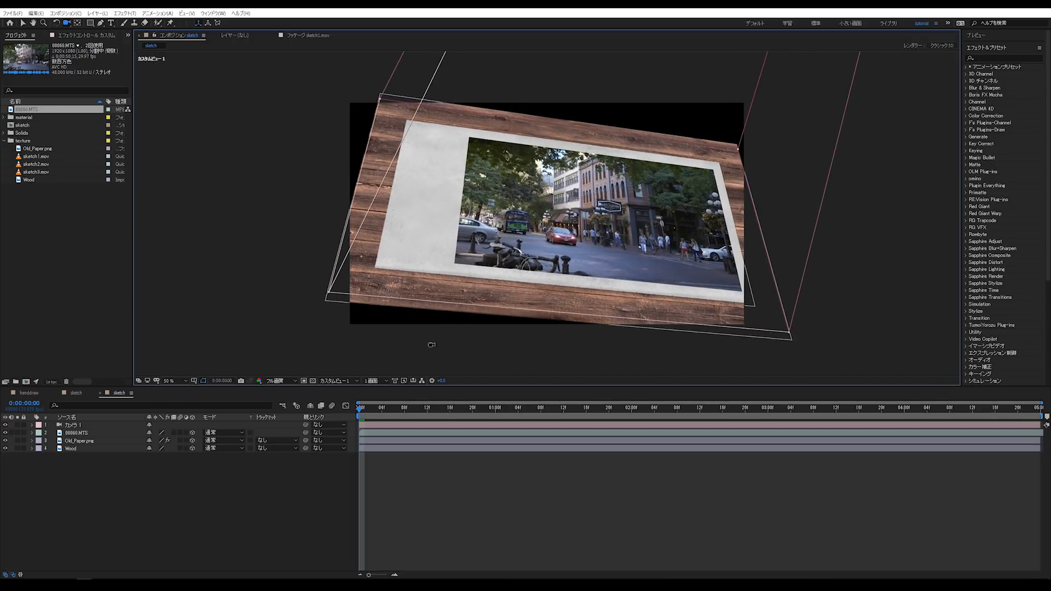
left_click(540, 473)
key("v")
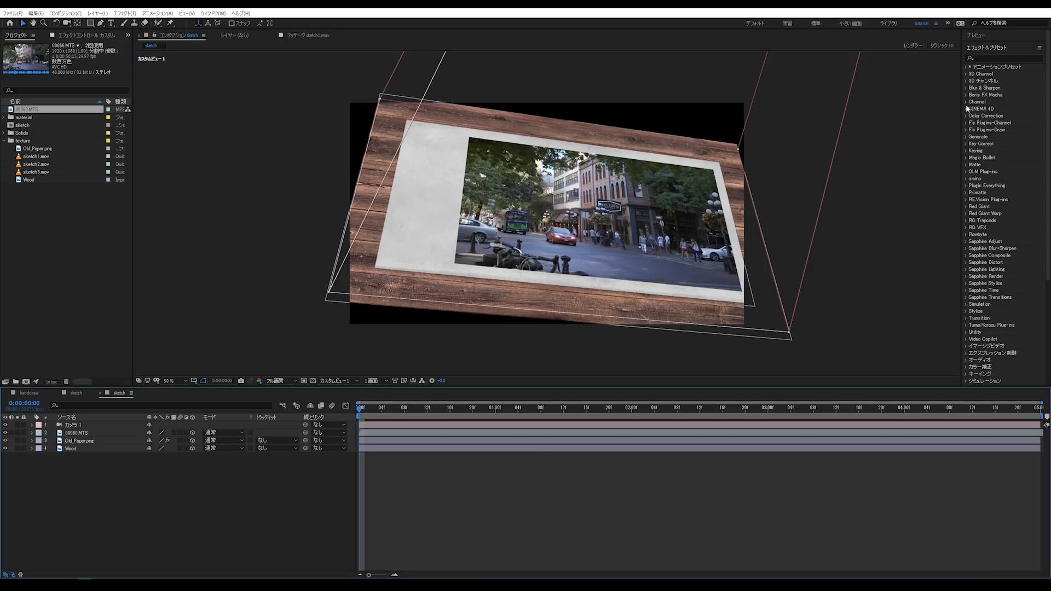
Search the effects for モーション and apply モーションタイル (Motion Tile) to the Wood layer
left_click(1003, 59)
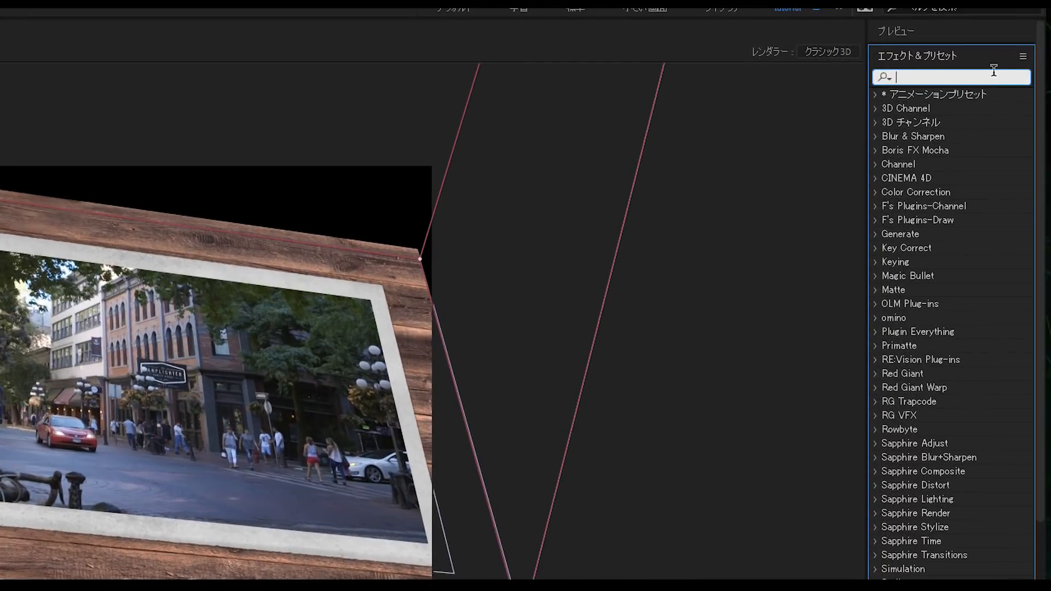
left_click(1024, 56)
type("モーション")
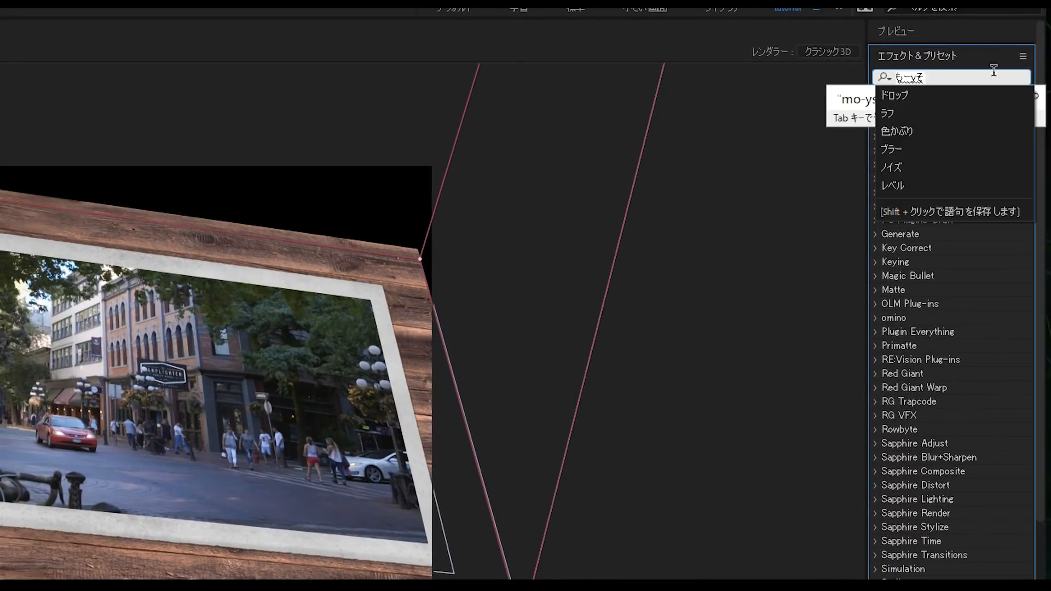
key("Return")
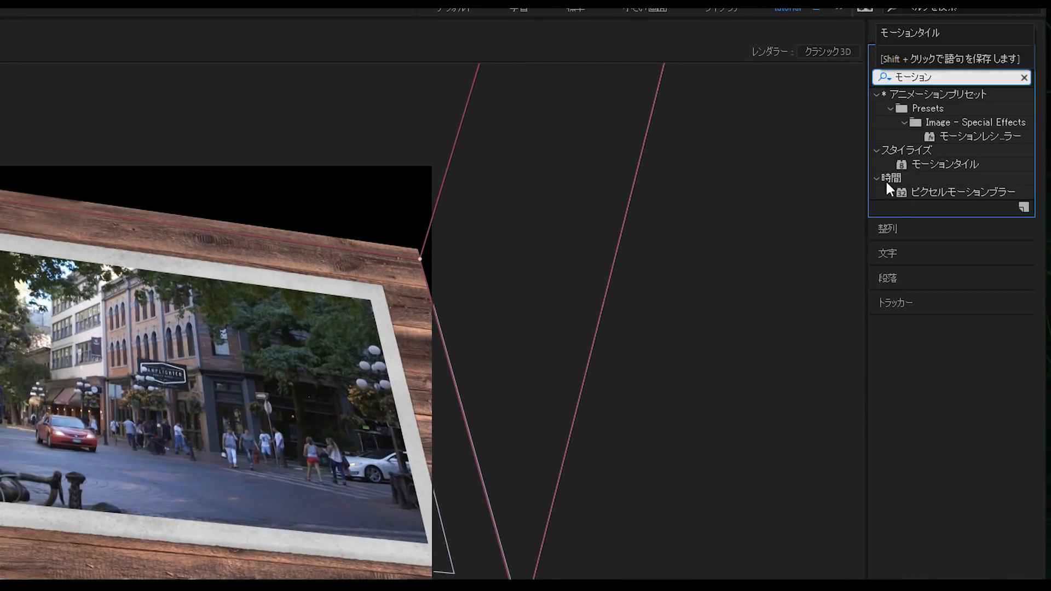
left_click(970, 163)
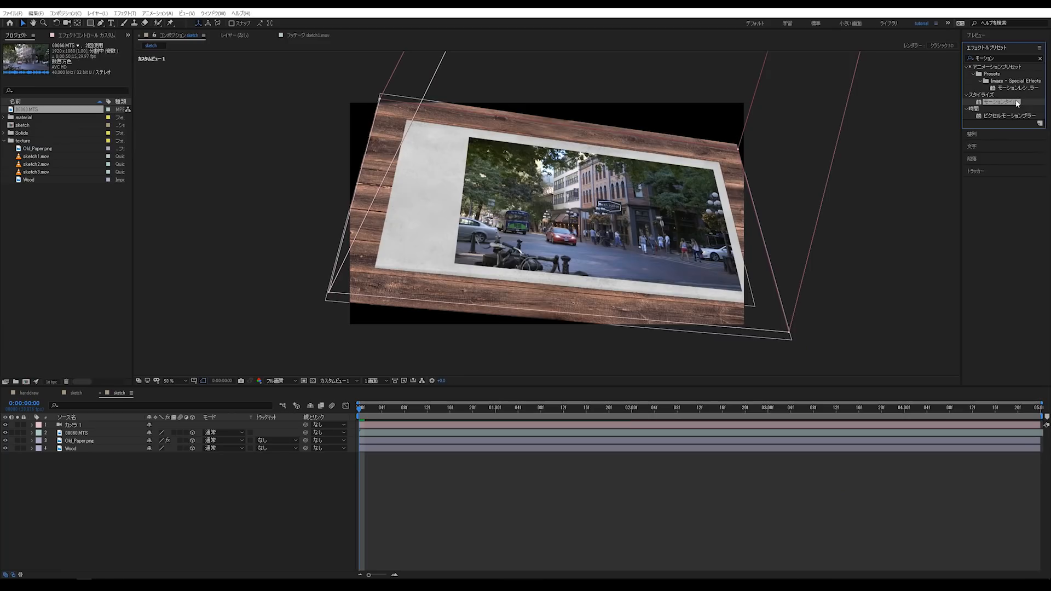
left_click_drag(1016, 104, 92, 447)
left_click(23, 206)
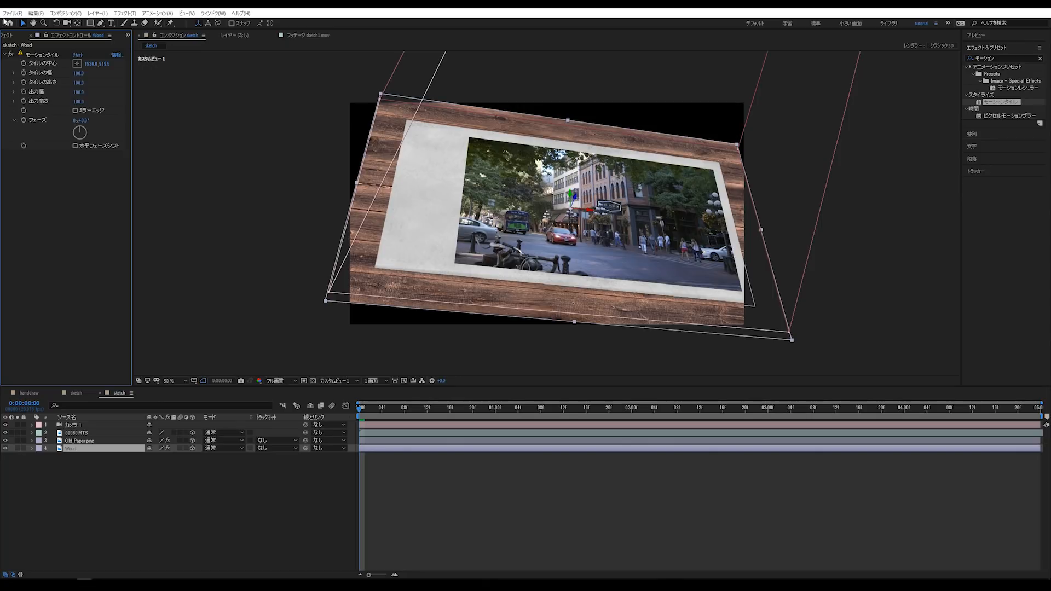
left_click_drag(527, 121, 352, 94)
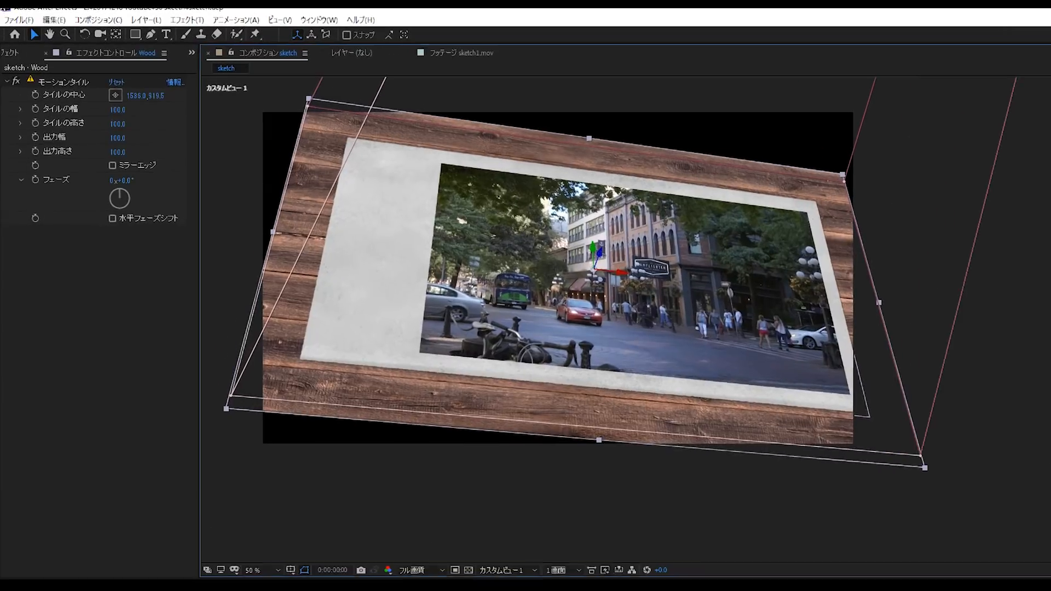
Set the Wood layer's Motion Tile 出力幅 (Output Width) and 出力高さ (Output Height) to 150
left_click_drag(113, 138, 127, 135)
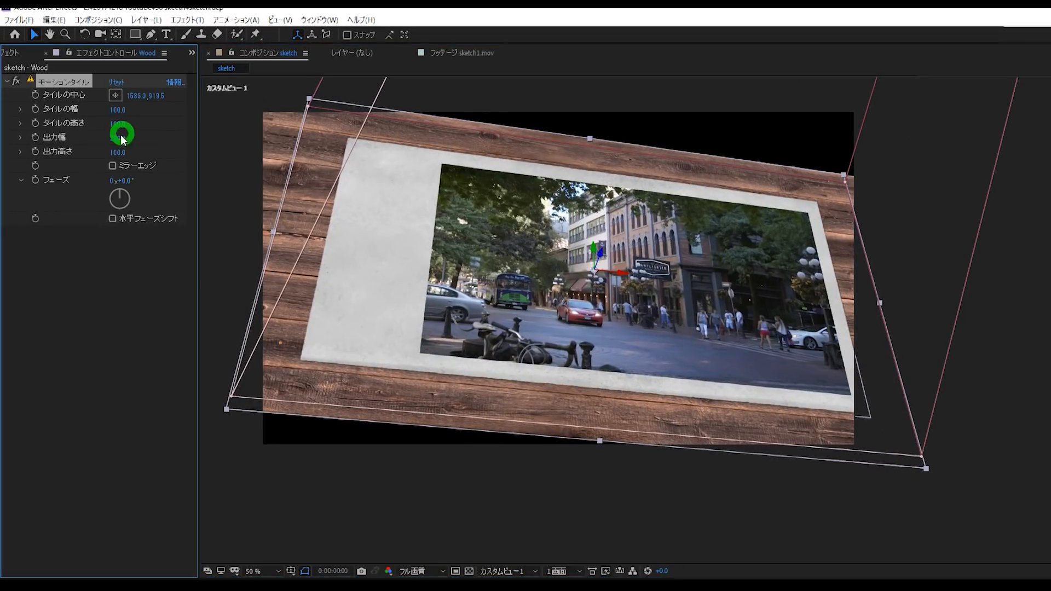
left_click(119, 137)
type("150")
key("Return")
left_click(121, 152)
type("150")
key("Return")
left_click(415, 553)
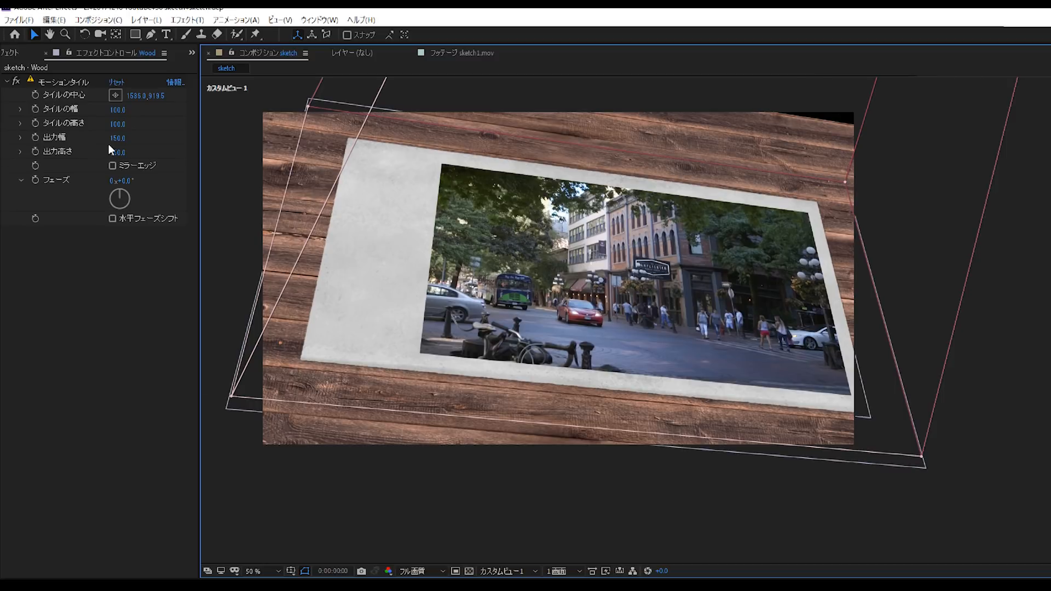
Raise both 出力高さ and 出力幅 of the Wood layer's Motion Tile to 200
left_click(119, 153)
type("200")
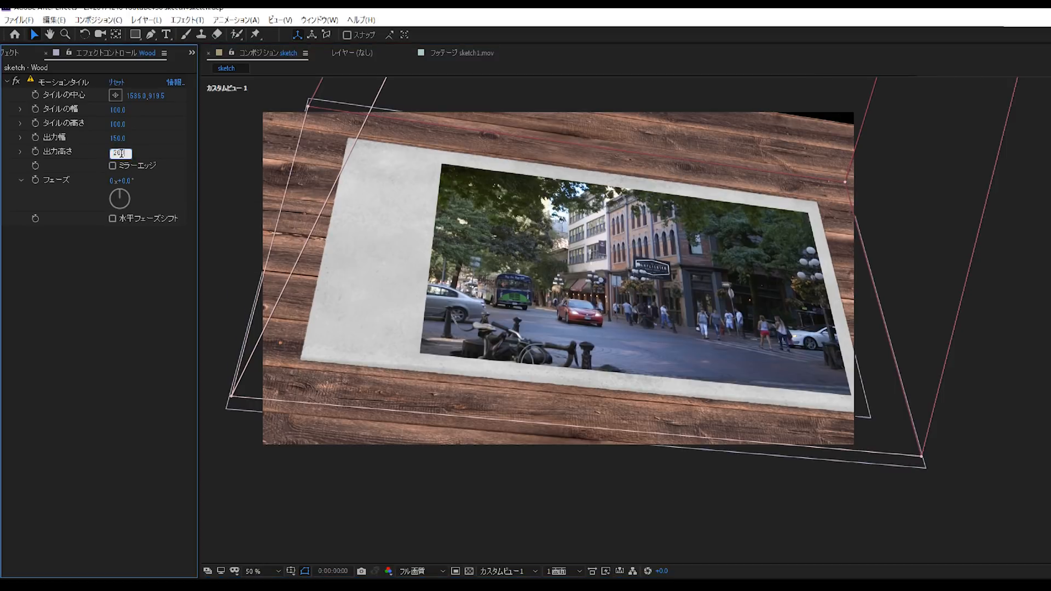
key("Return")
left_click(118, 138)
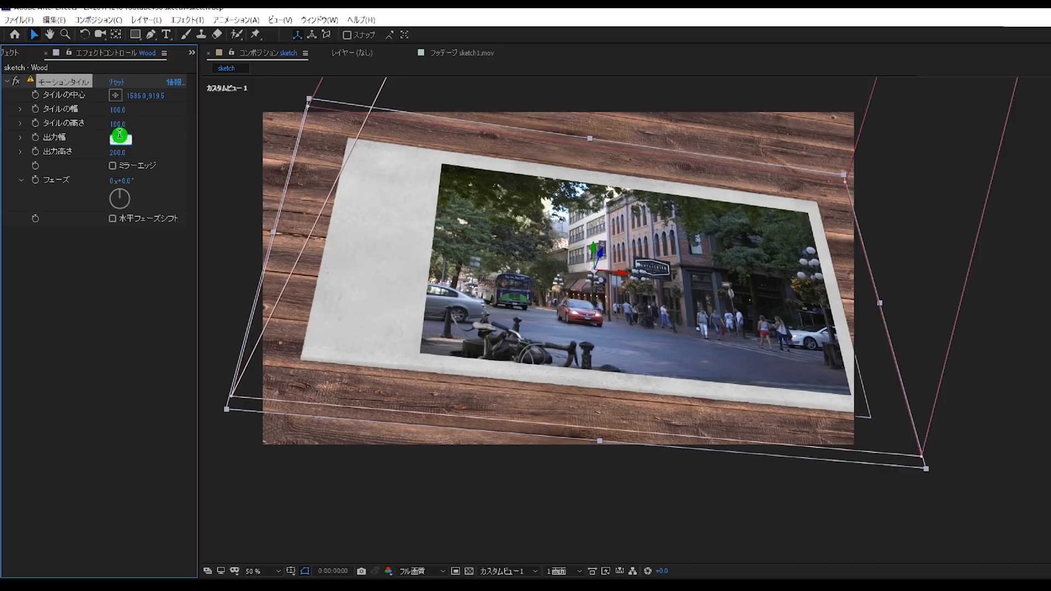
type("200")
key("Return")
key("Return")
Turn off the mask and shape path display and return the viewer to アクティブカメラ (Active Camera)
left_click(305, 571)
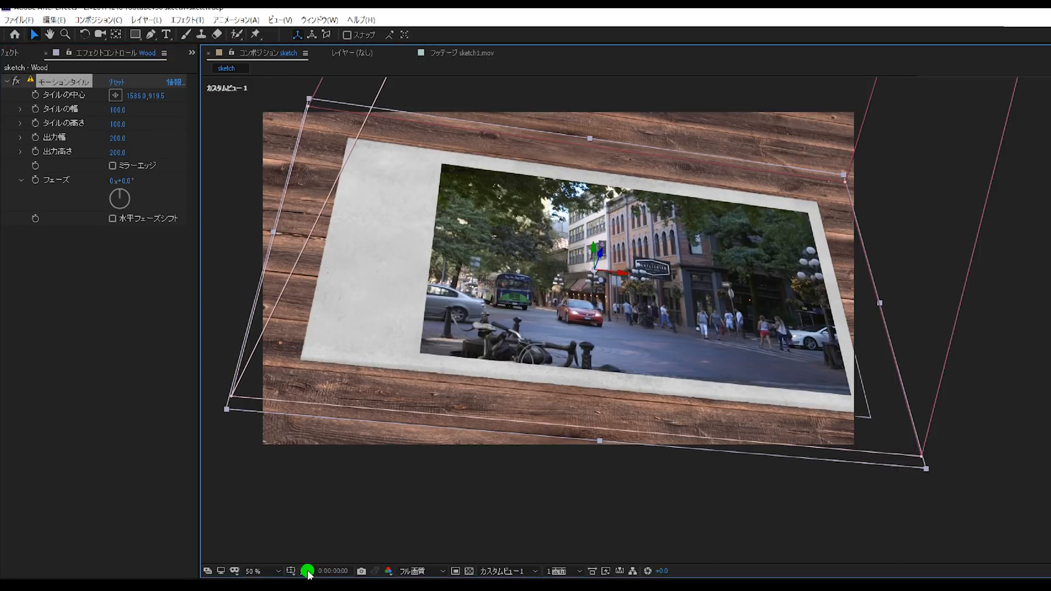
left_click(358, 496)
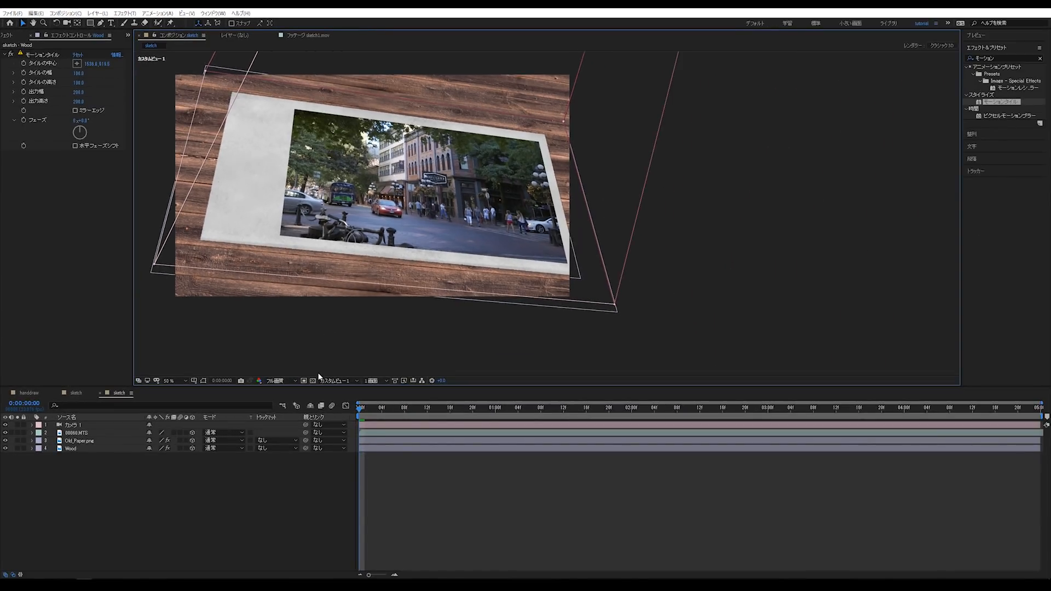
left_click(323, 380)
left_click(335, 387)
left_click(479, 502)
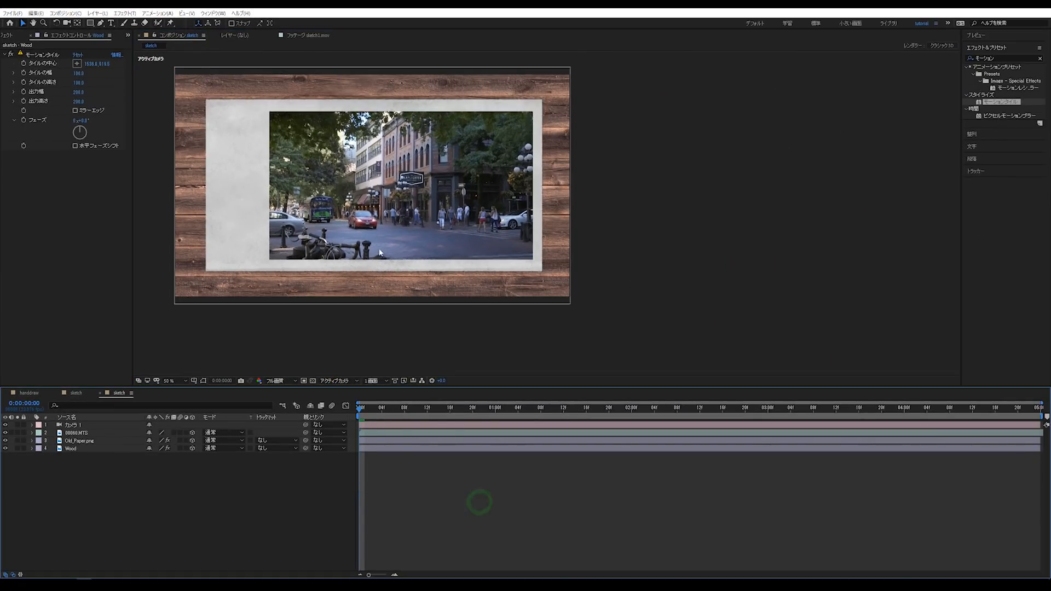
Fit the sketch composition to the viewer and collapse the Wood layer's モーションタイル (Motion Tile) settings
left_click(171, 380)
left_click(181, 395)
left_click(496, 502)
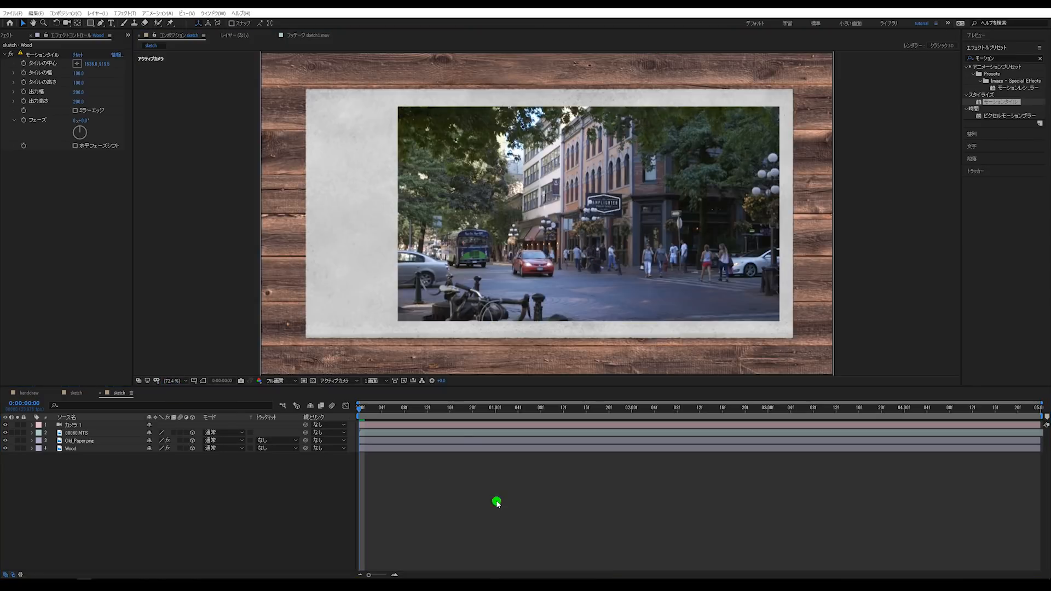
left_click(4, 55)
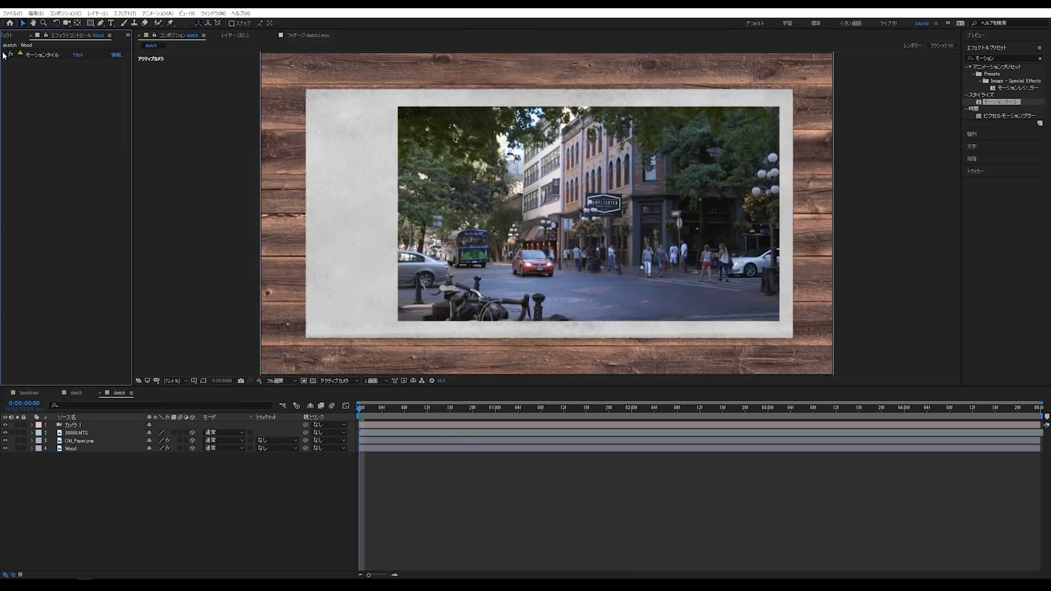
left_click(103, 465)
Precompose the 00060.MTS layer as handdraw, leaving all attributes in the sketch composition
left_click(102, 435)
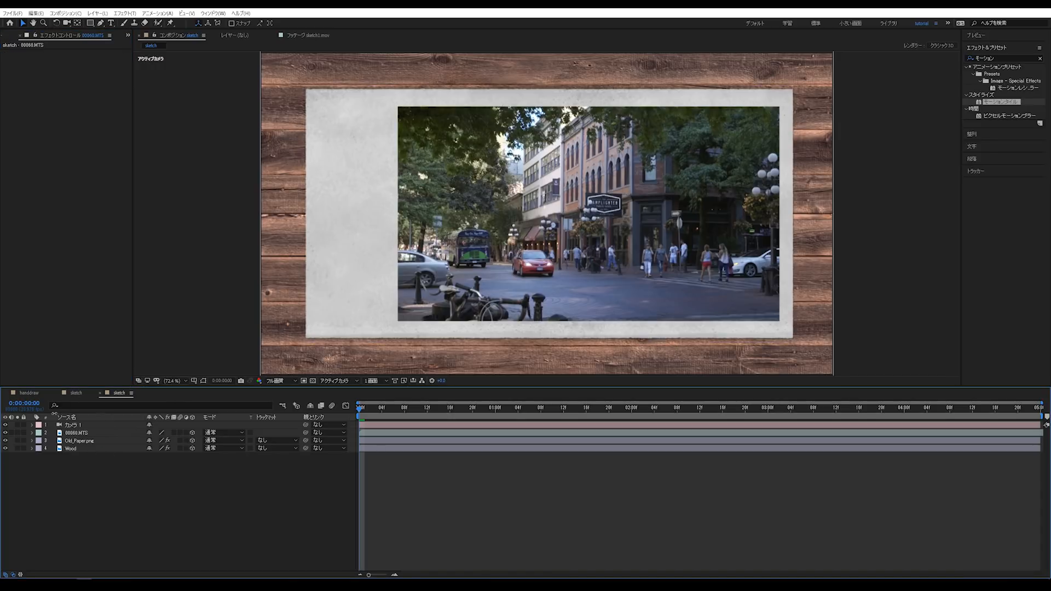
right_click(381, 436)
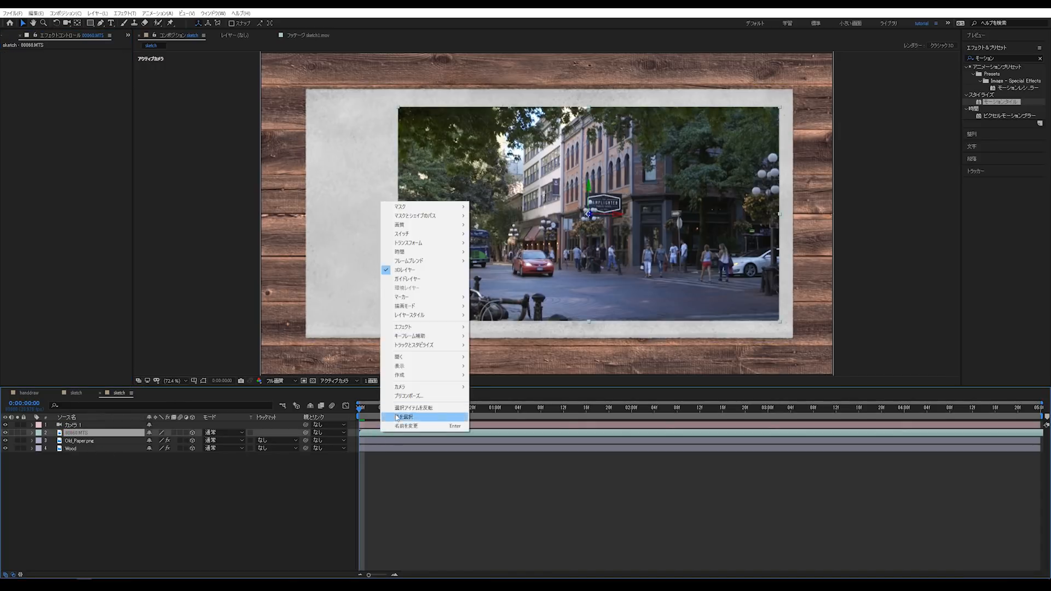
left_click(416, 399)
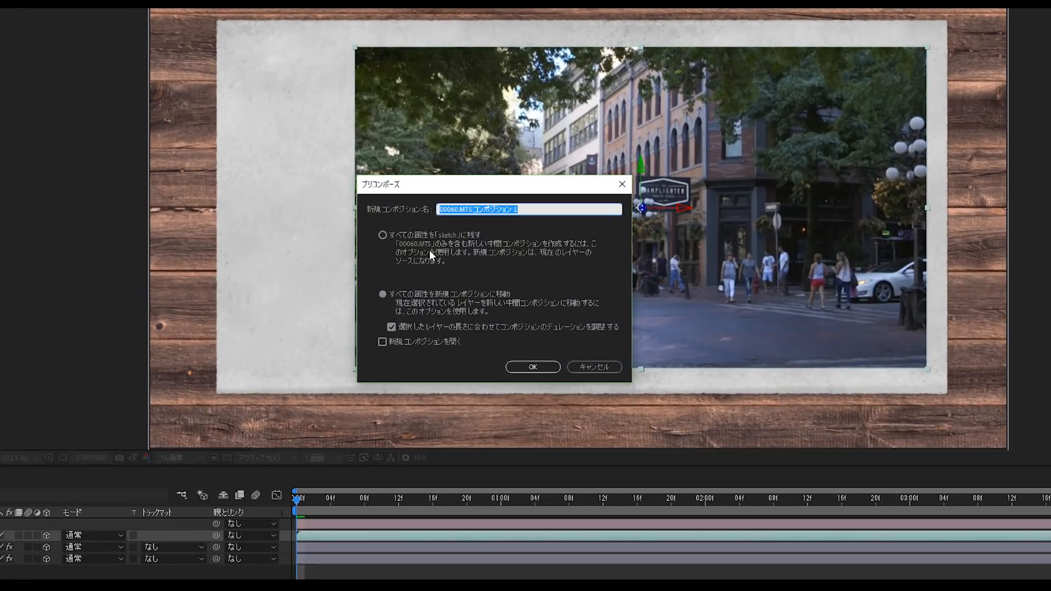
left_click(425, 236)
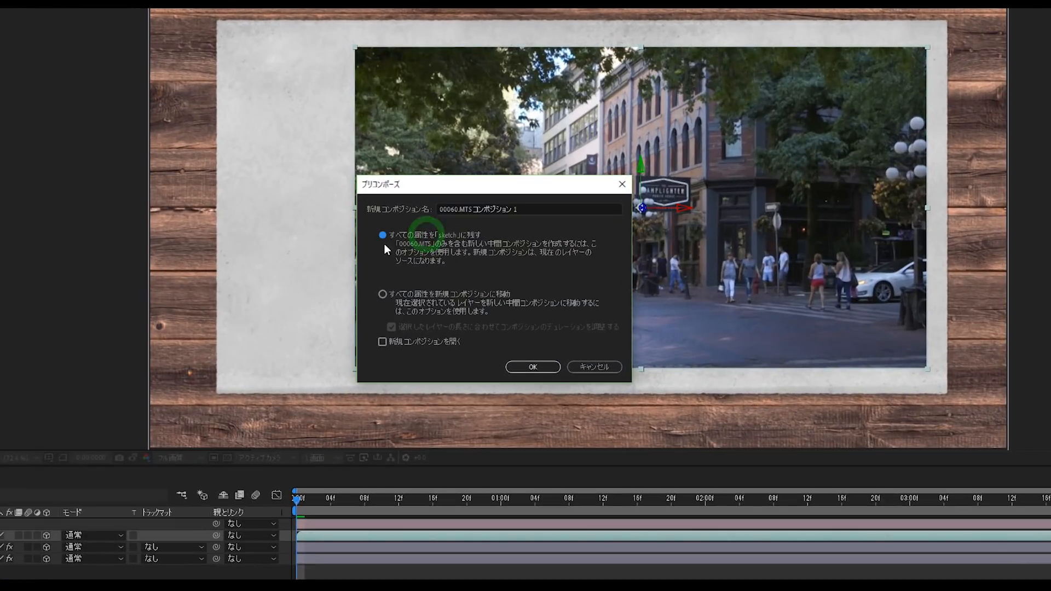
left_click(531, 211)
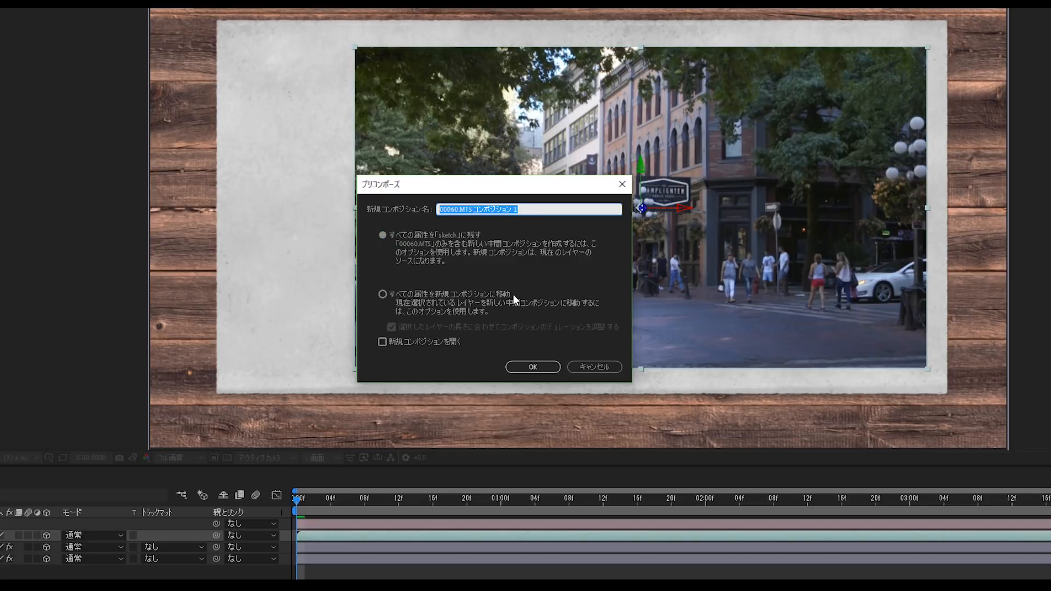
type("handdraw")
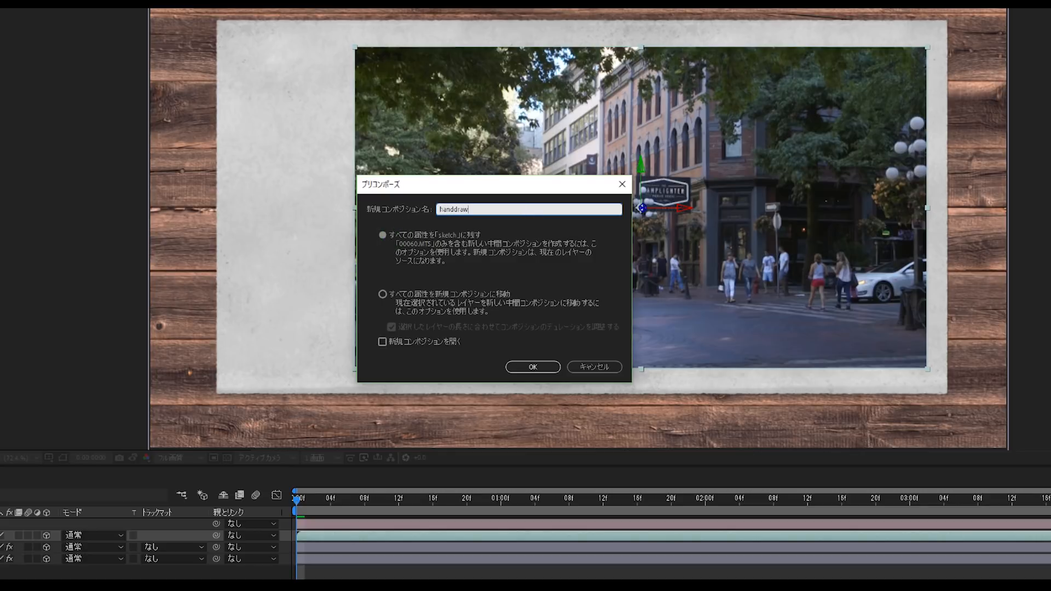
left_click(537, 365)
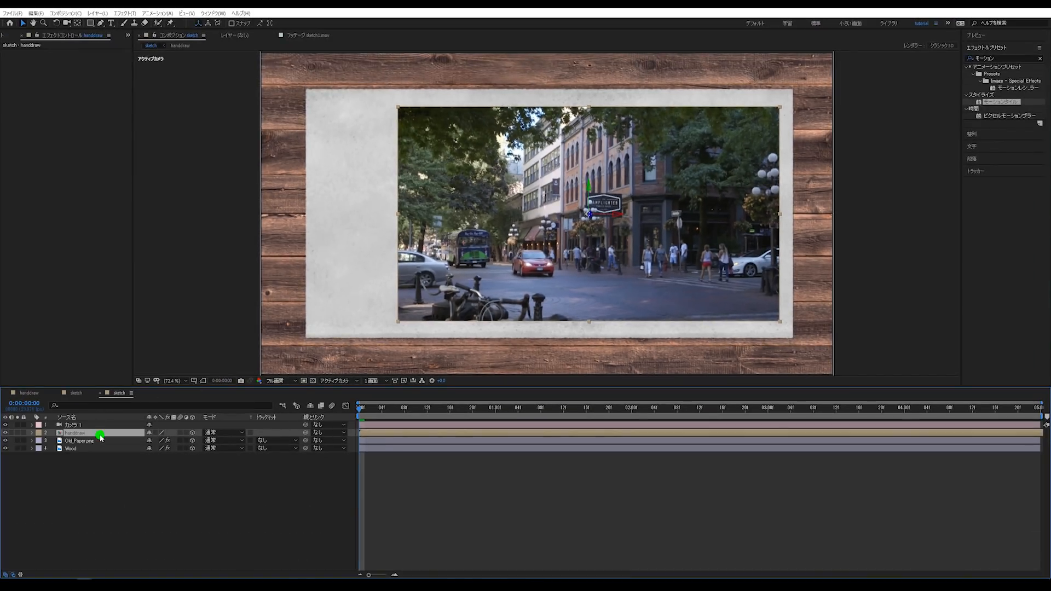
Open the handdraw precomposition and mute the audio of its 00060.MTS layer
double_click(100, 433)
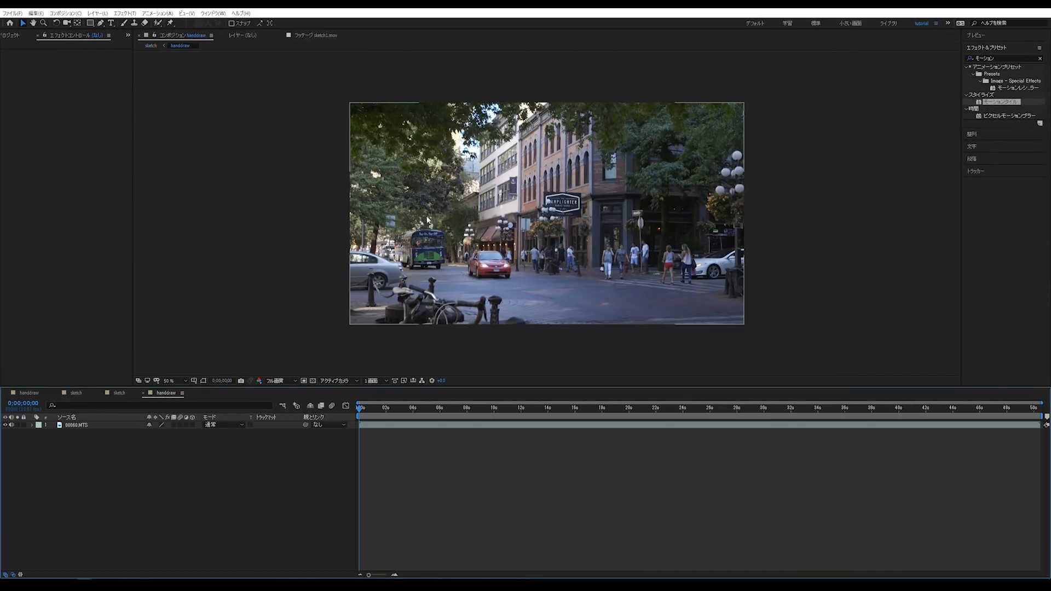
left_click(575, 160)
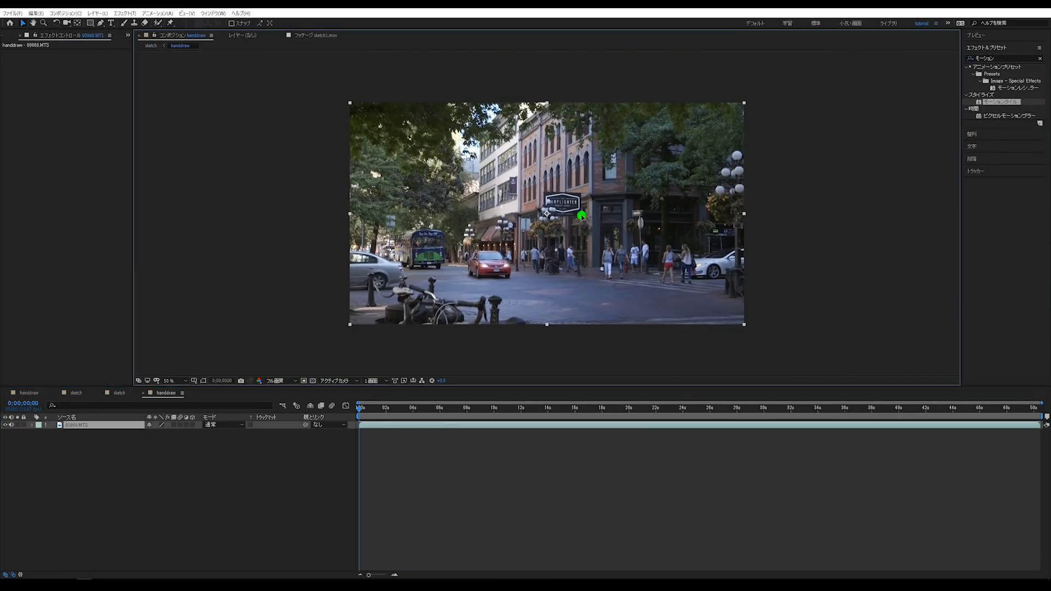
left_click(370, 511)
left_click(11, 425)
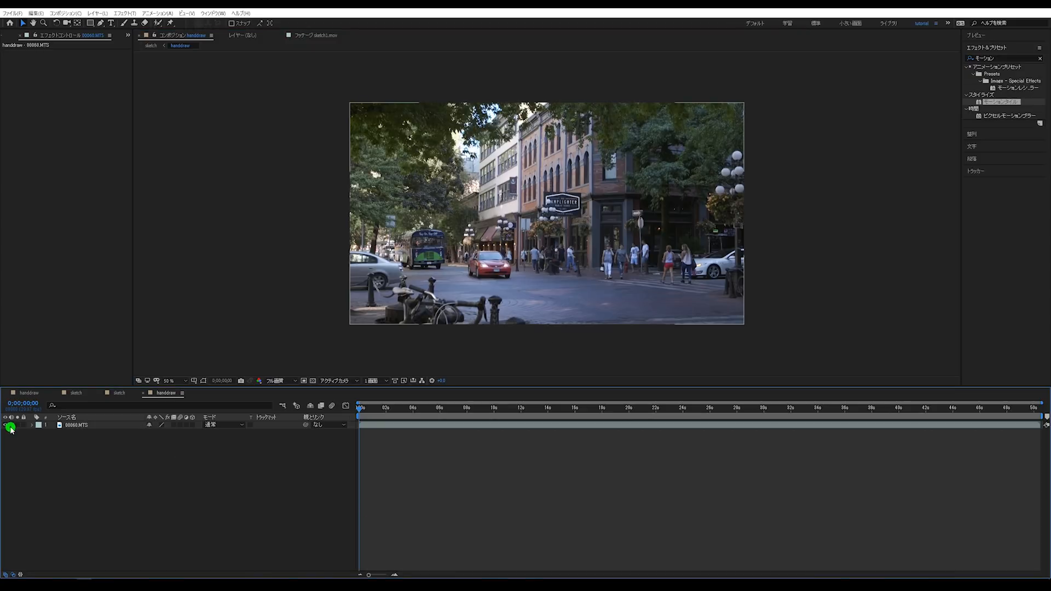
Precompose the 00060.MTS layer inside handdraw as movie, leaving all attributes in handdraw
left_click(86, 426)
right_click(107, 430)
right_click(106, 424)
left_click(137, 392)
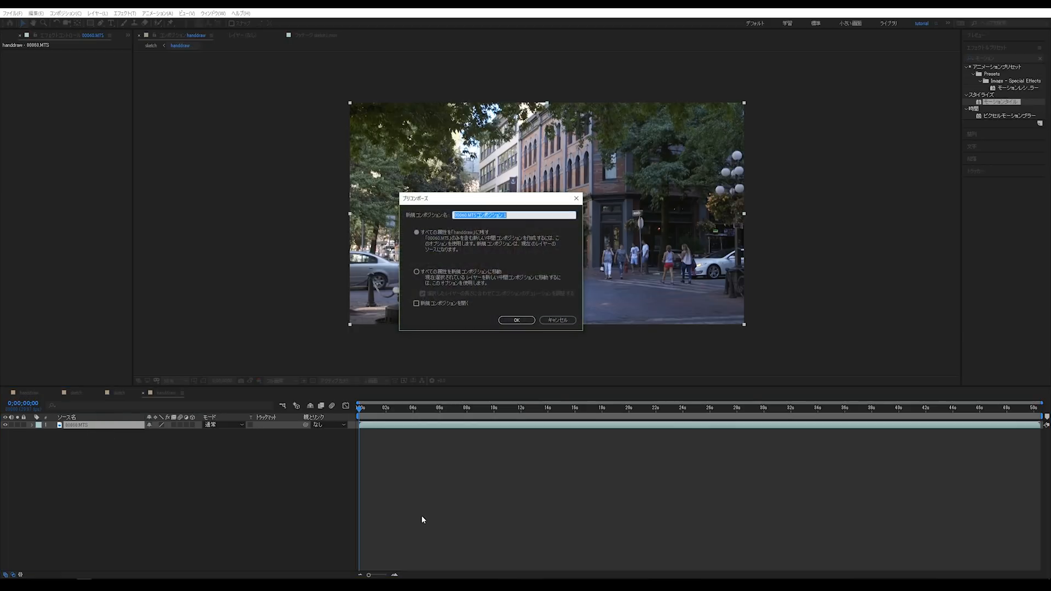
type("movie")
key("Return")
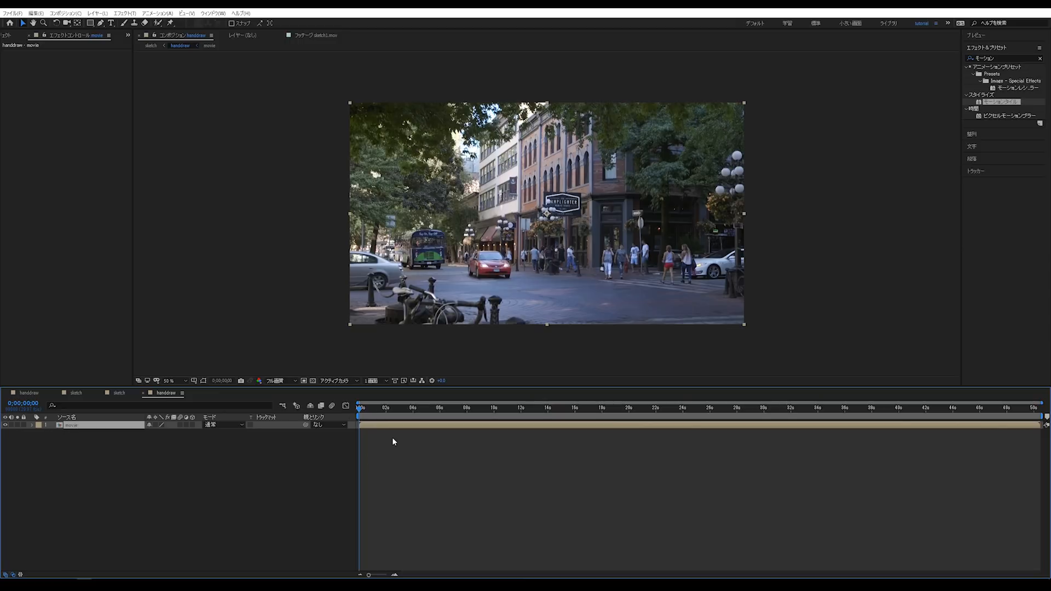
Open the movie precomposition to check its contents and close it to return to handdraw
double_click(76, 431)
left_click(379, 431)
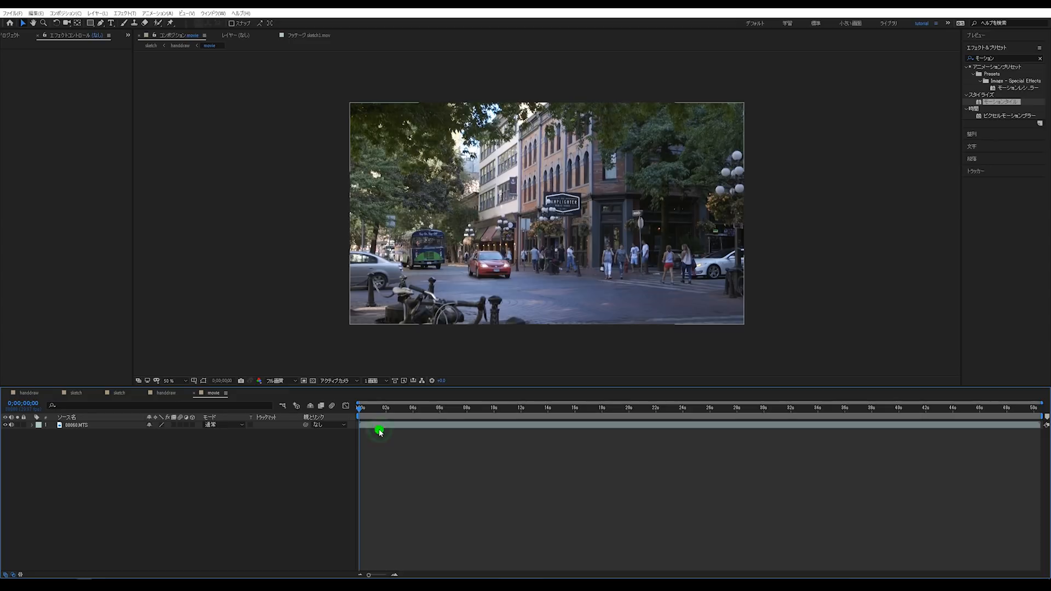
left_click(194, 393)
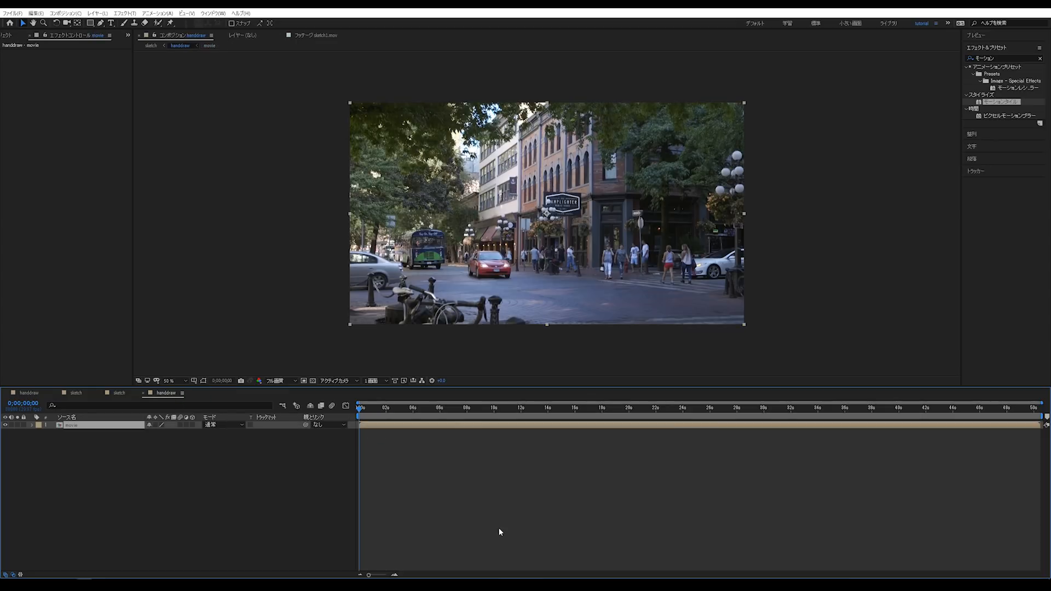
Add sketch1.mov from the project's texture folder to the handdraw timeline above the movie layer
left_click(3, 37)
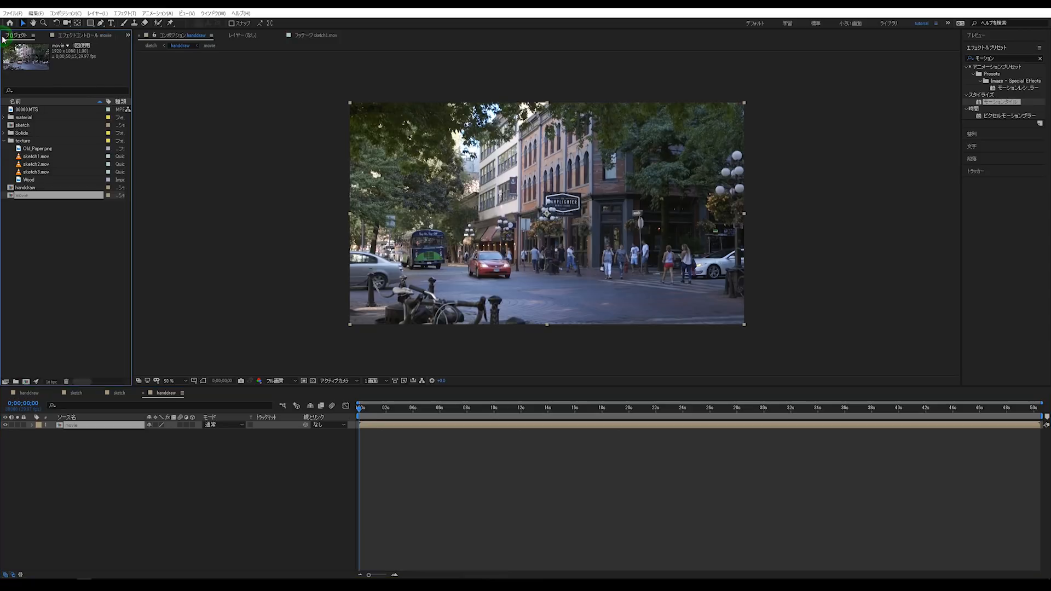
left_click(29, 234)
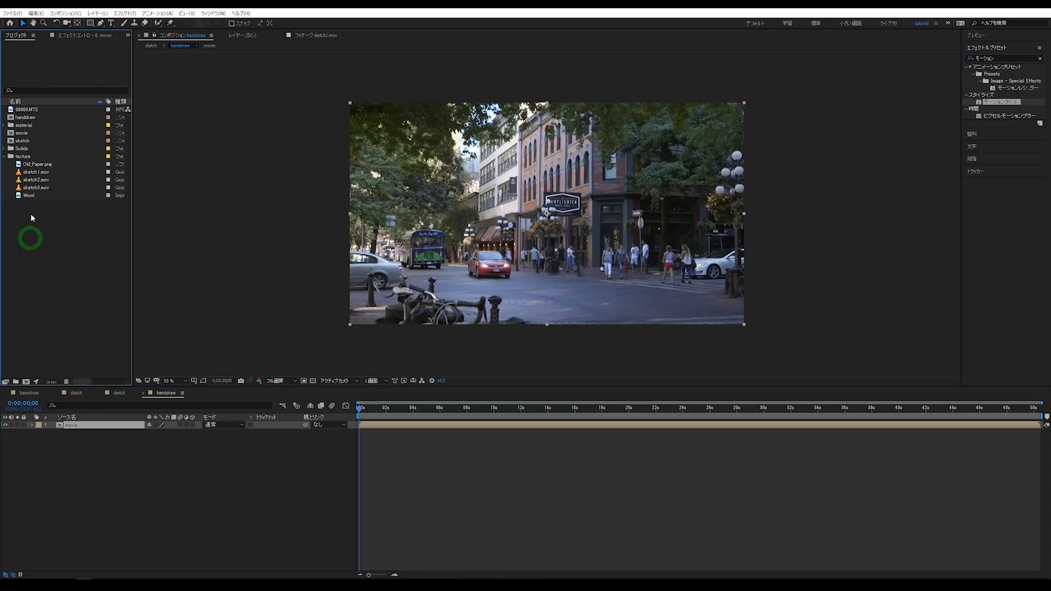
left_click(37, 172)
left_click(54, 271)
left_click_drag(36, 172, 134, 425)
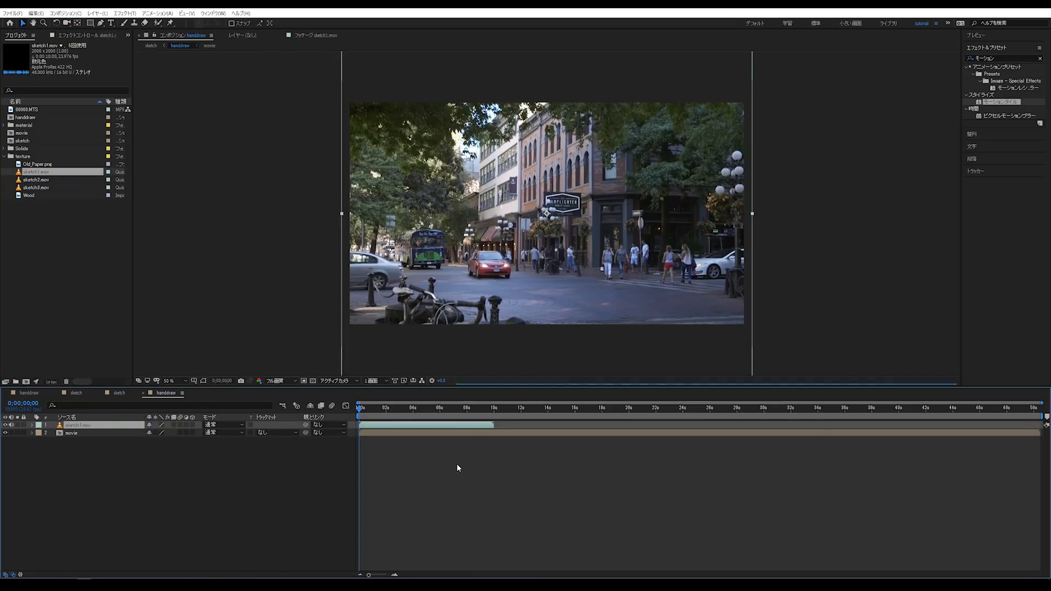
left_click(456, 464)
Set the duration of the handdraw composition to 0;00;10;00 in its composition settings
left_click(55, 228)
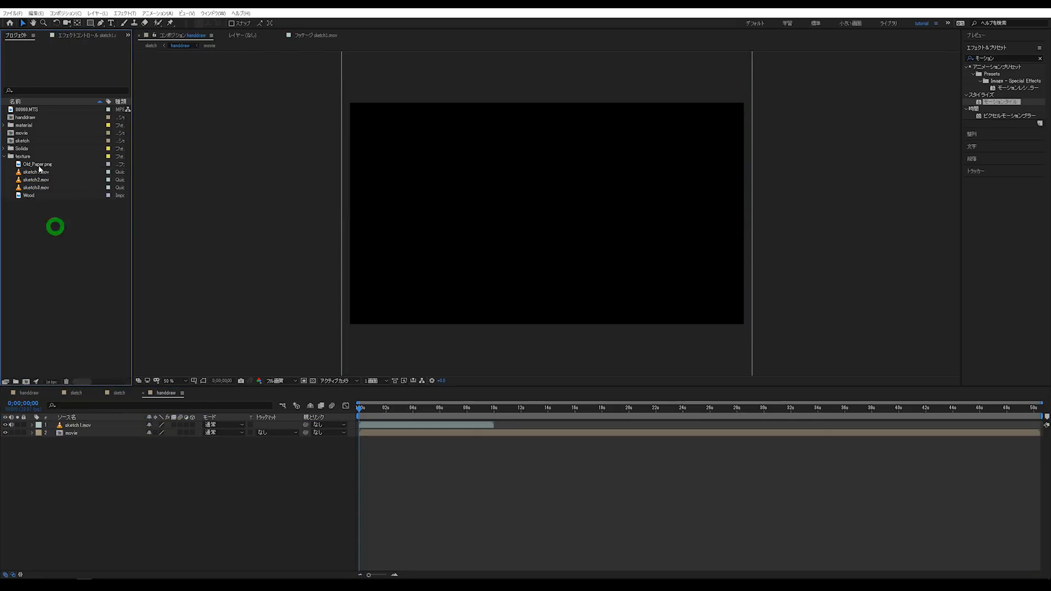
left_click(35, 118)
right_click(35, 119)
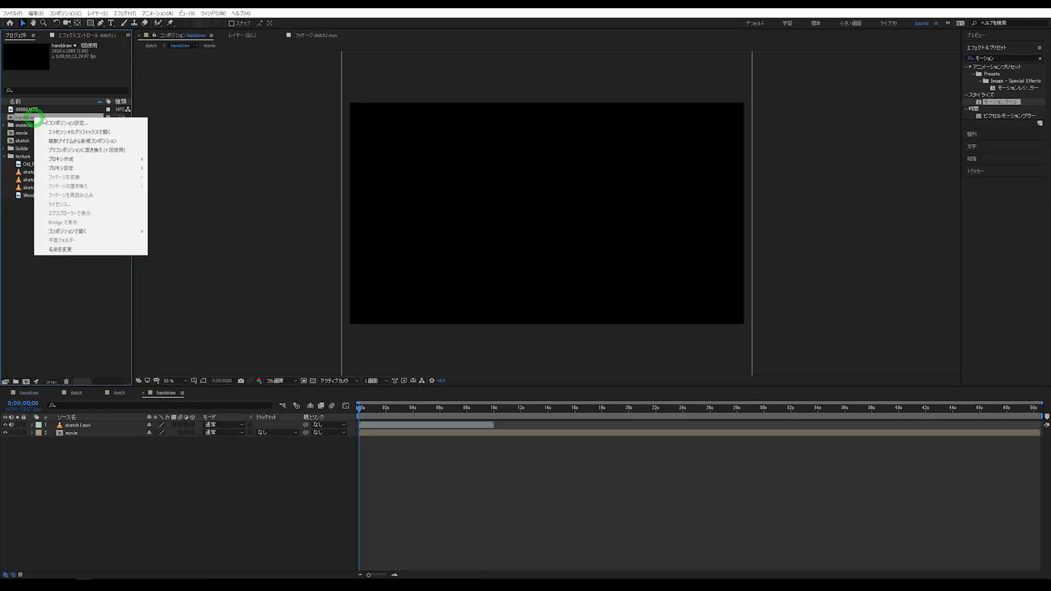
left_click(54, 118)
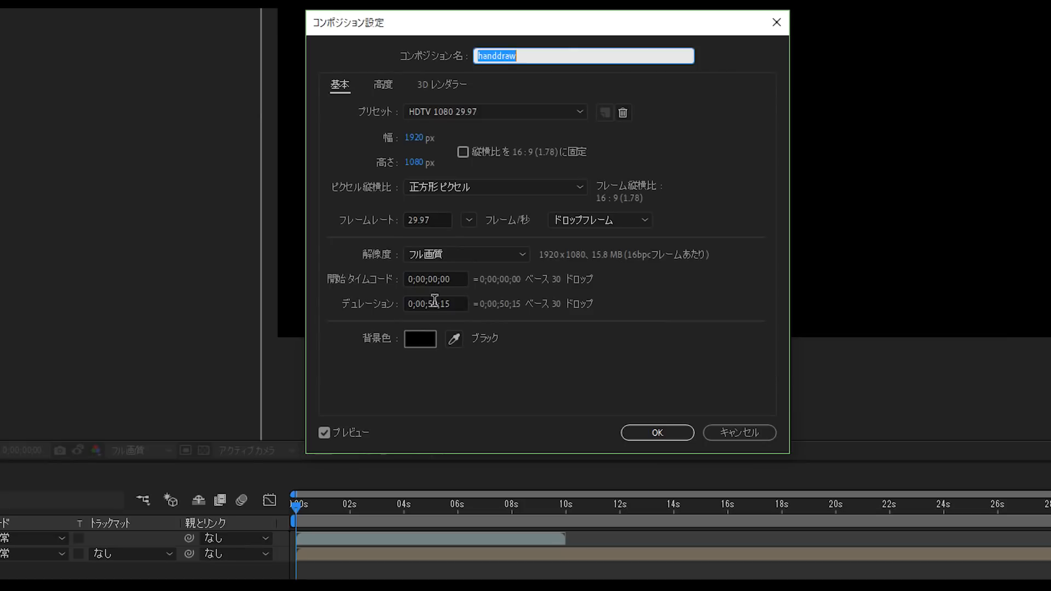
left_click(434, 301)
key("BackSpace")
type("1")
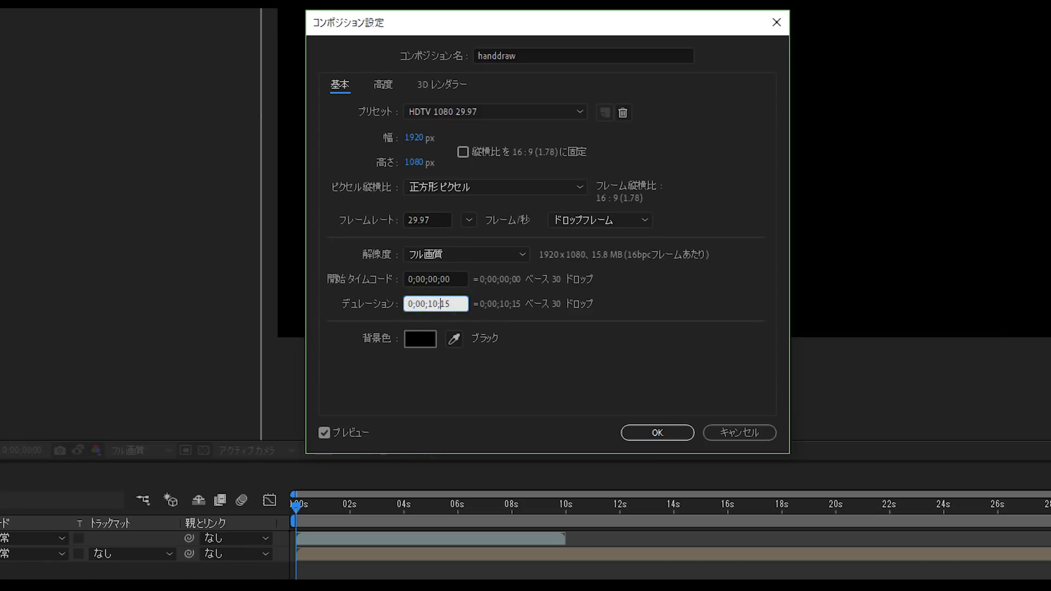
key("Return")
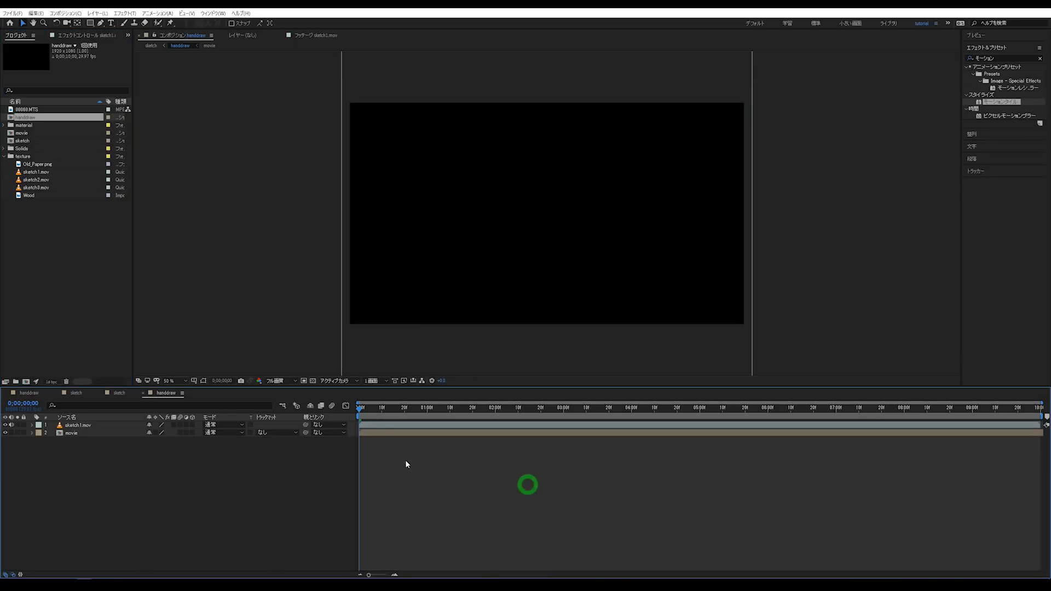
Play handdraw from the start to preview the stroke animation of sketch1.mov
mouse_move(364, 409)
left_mouse_down()
mouse_move(514, 408)
mouse_move(360, 408)
left_mouse_up()
key("space")
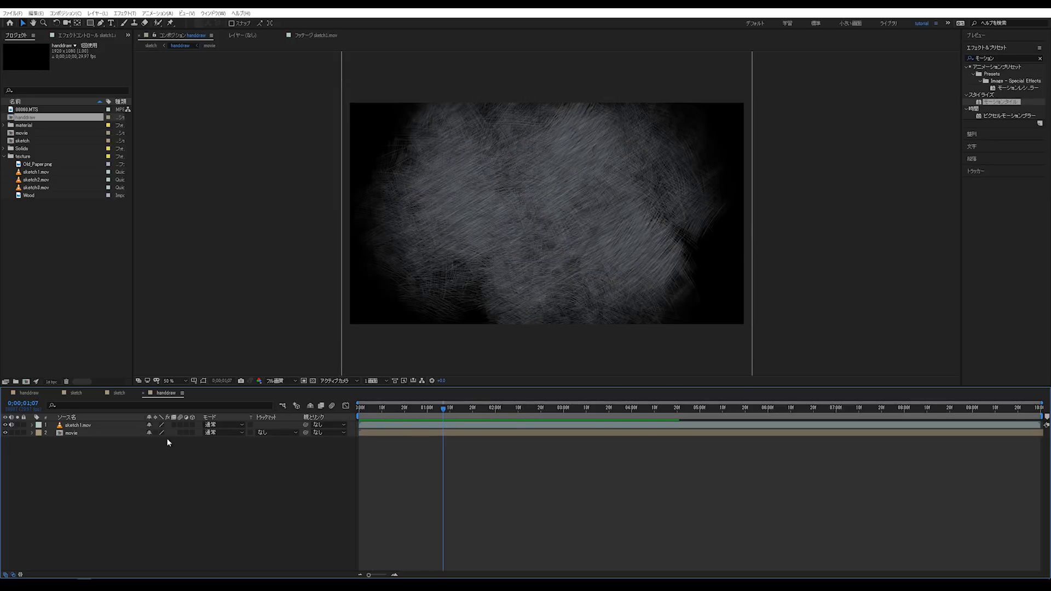
left_click(212, 432)
left_click(207, 451)
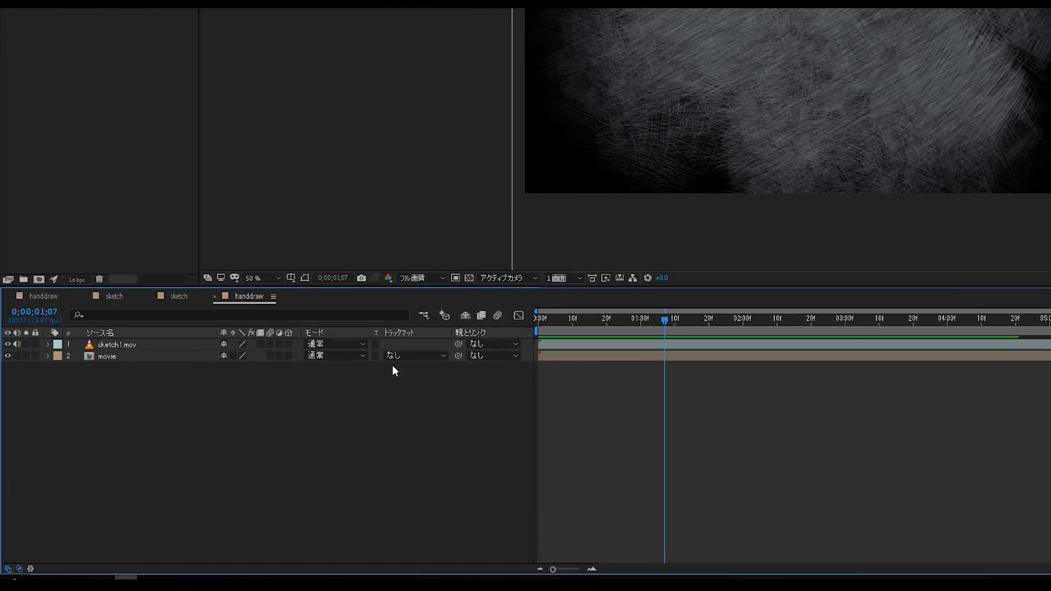
Hide the timeline's layer switches and blend mode columns and show them again
left_click(396, 356)
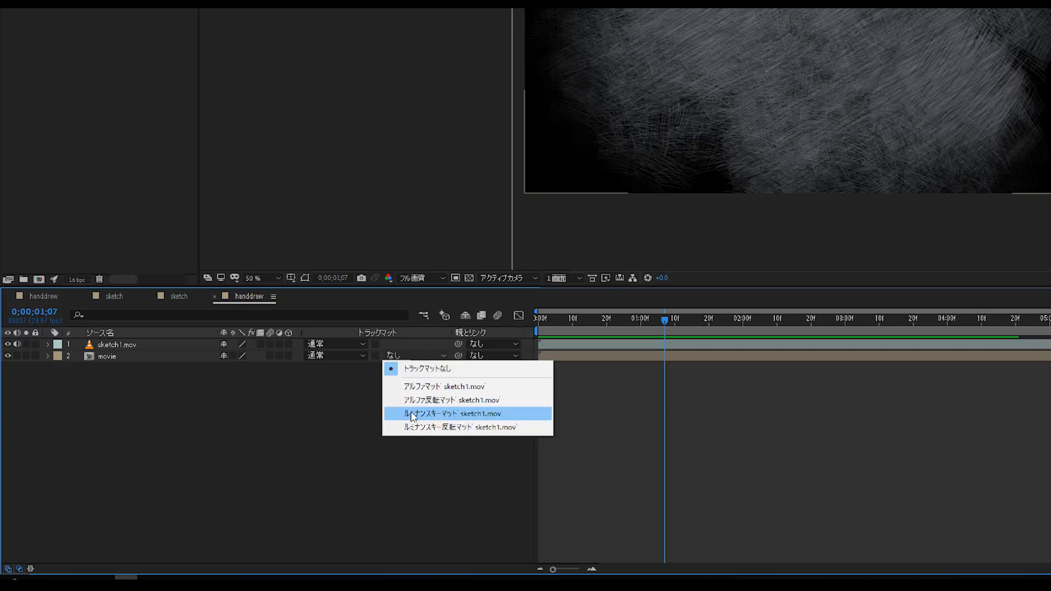
left_click(275, 415)
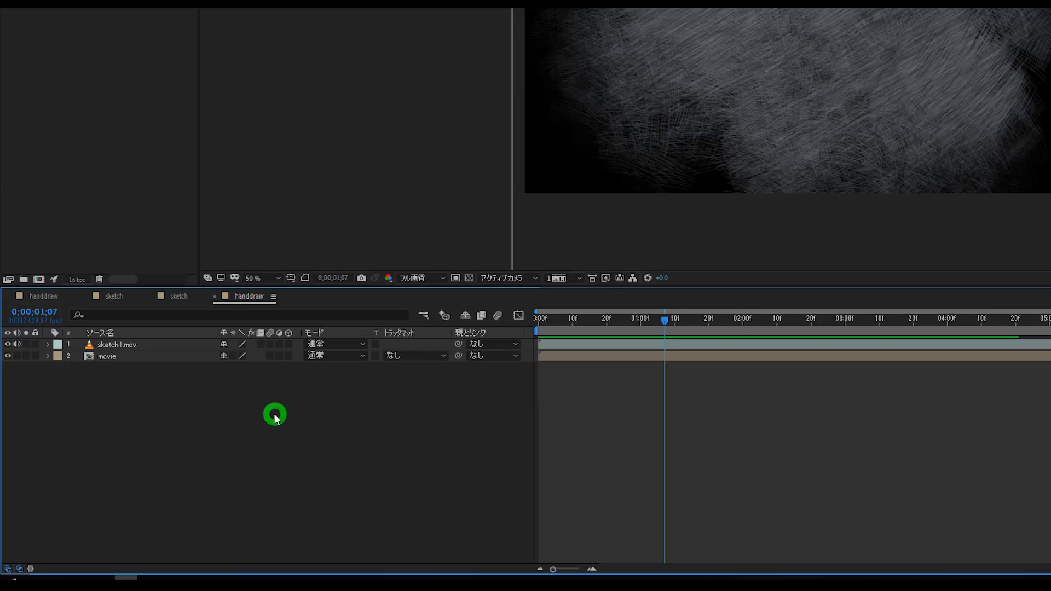
left_click(19, 569)
left_click(7, 569)
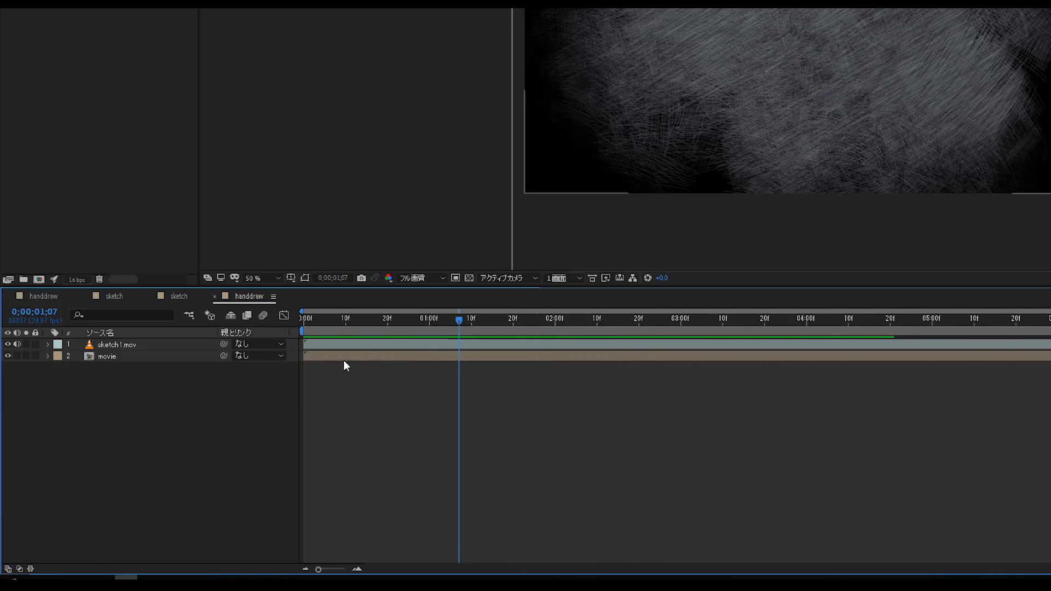
left_click(7, 570)
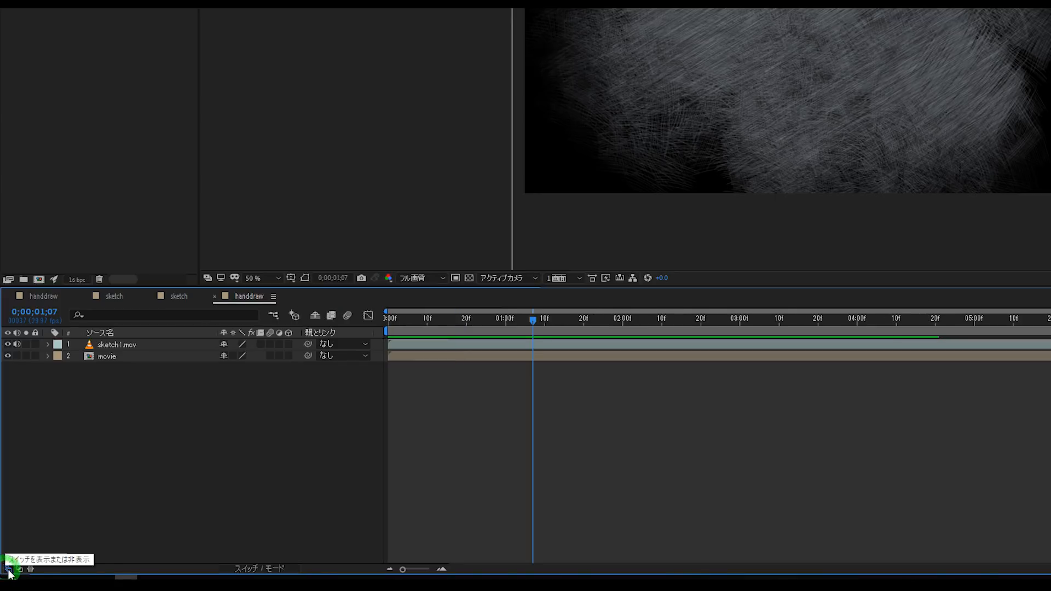
left_click(19, 569)
Set the movie layer's track matte to ルミナンスキーマット (Luma Matte) using sketch1.mov
left_click(382, 419)
left_click(422, 356)
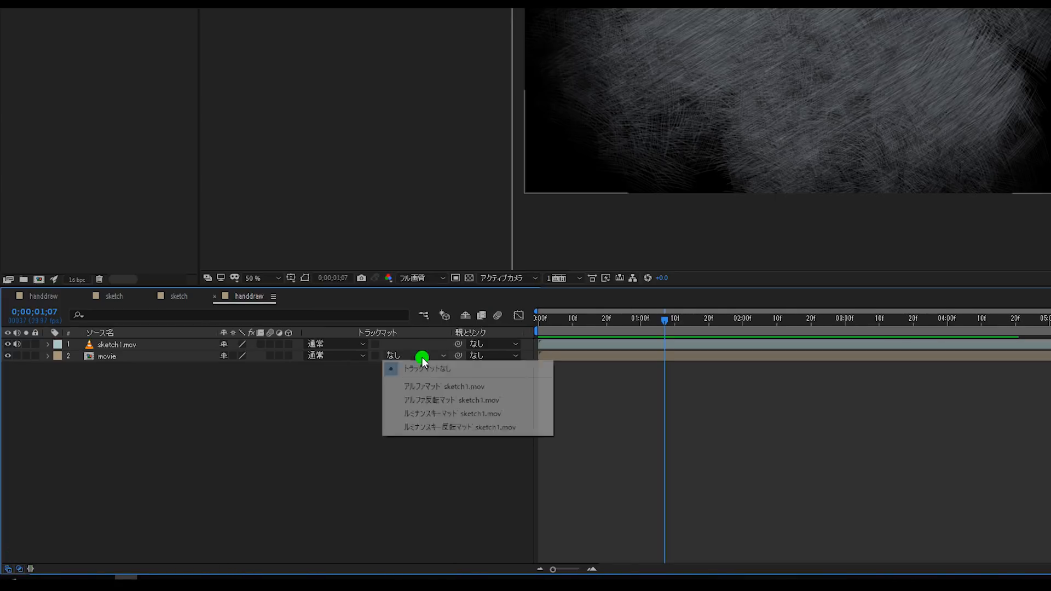
left_click(419, 413)
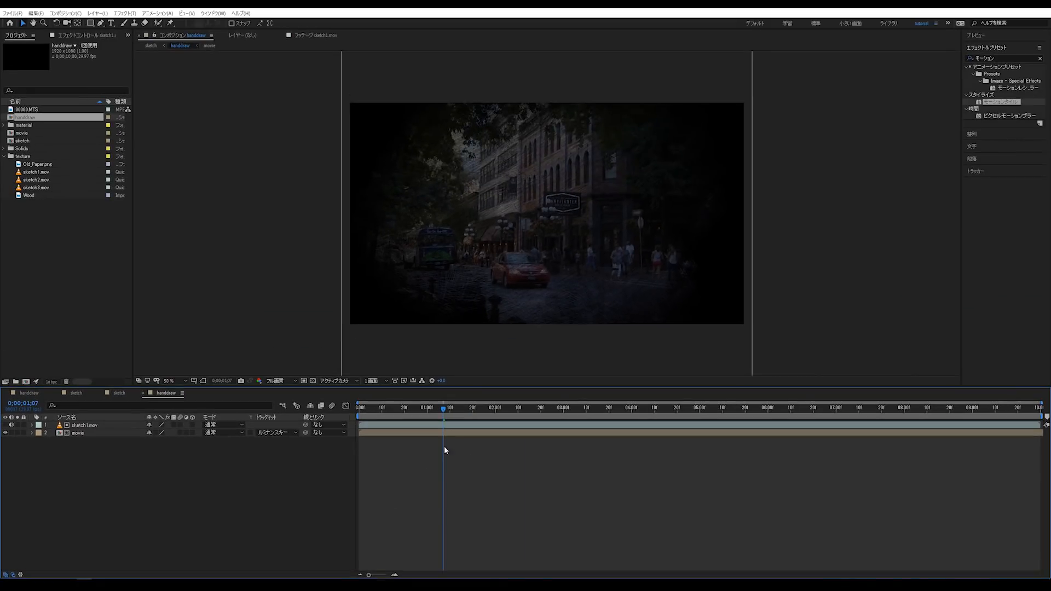
Play handdraw from the start to check how the footage is revealed through the sketch1.mov matte
left_click_drag(443, 409, 272, 425)
key("space")
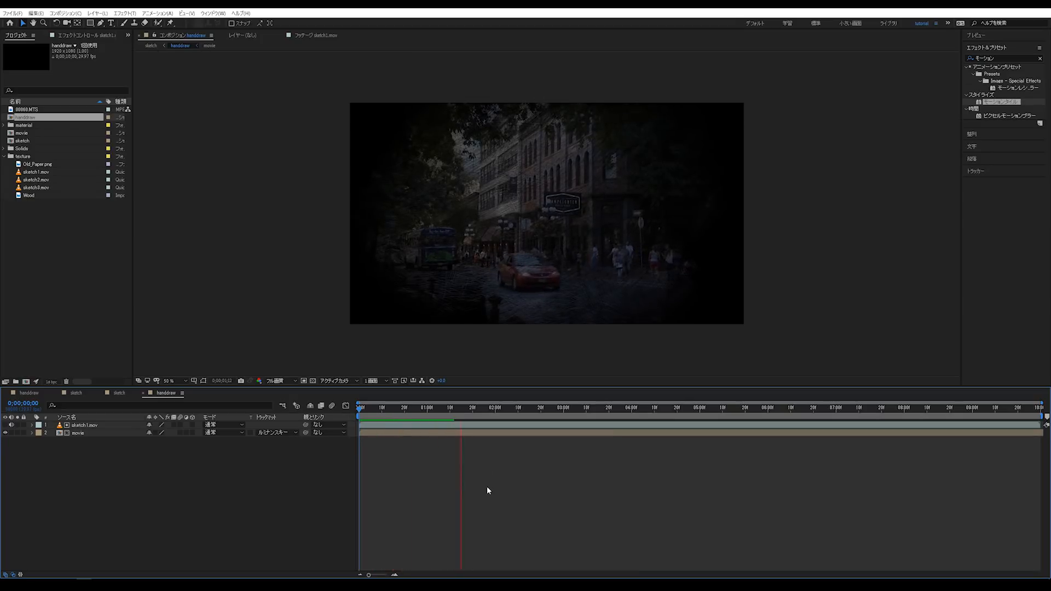
key("space")
left_click_drag(508, 413, 267, 425)
key("space")
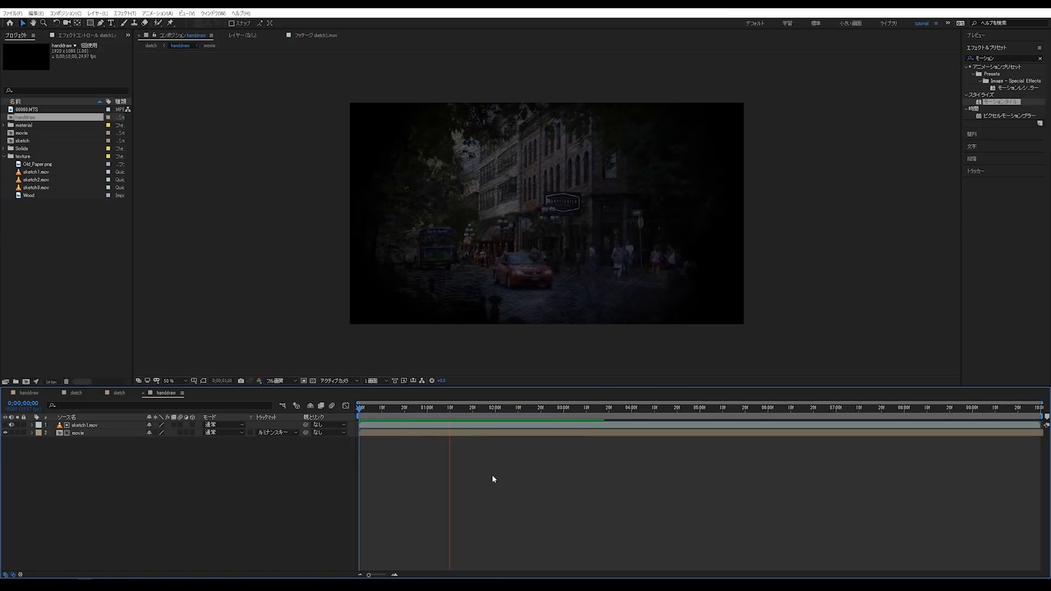
key("space")
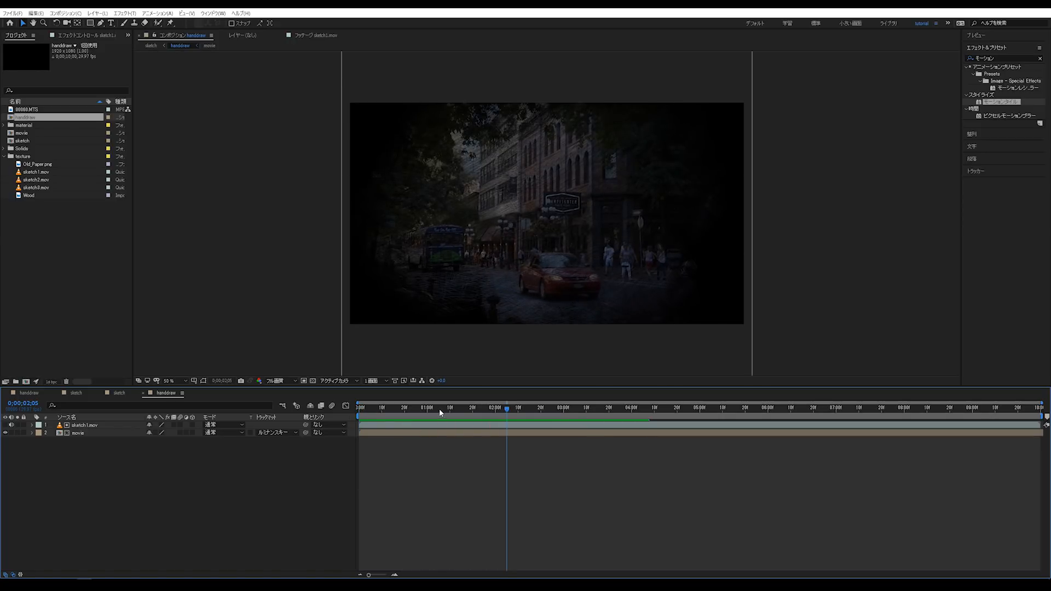
Remove the movie layer's track matte by setting it to なし (None)
left_click(11, 425)
left_click(12, 426)
left_click(87, 465)
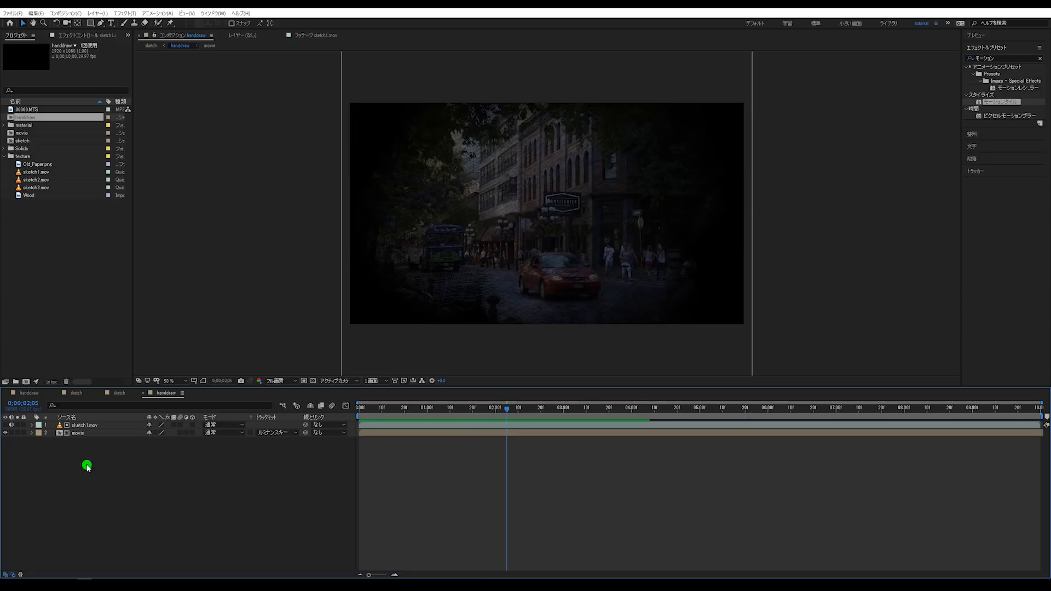
left_click(79, 436)
left_click(101, 440)
left_click(273, 433)
left_click(277, 429)
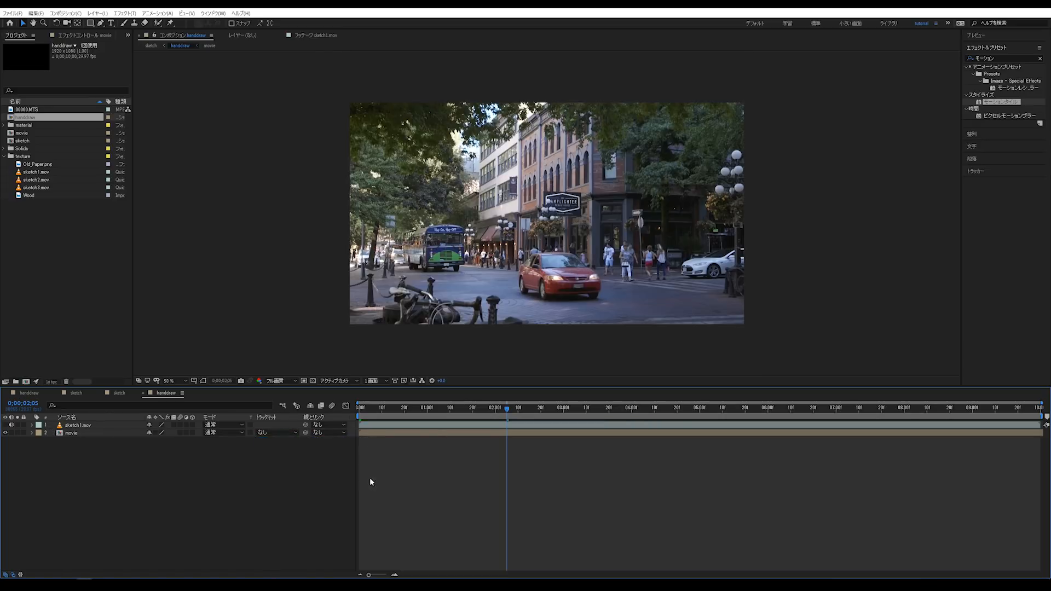
Search the effects for 色かぶり and apply 色かぶり補正 (Tint) to the movie layer
left_click(432, 433)
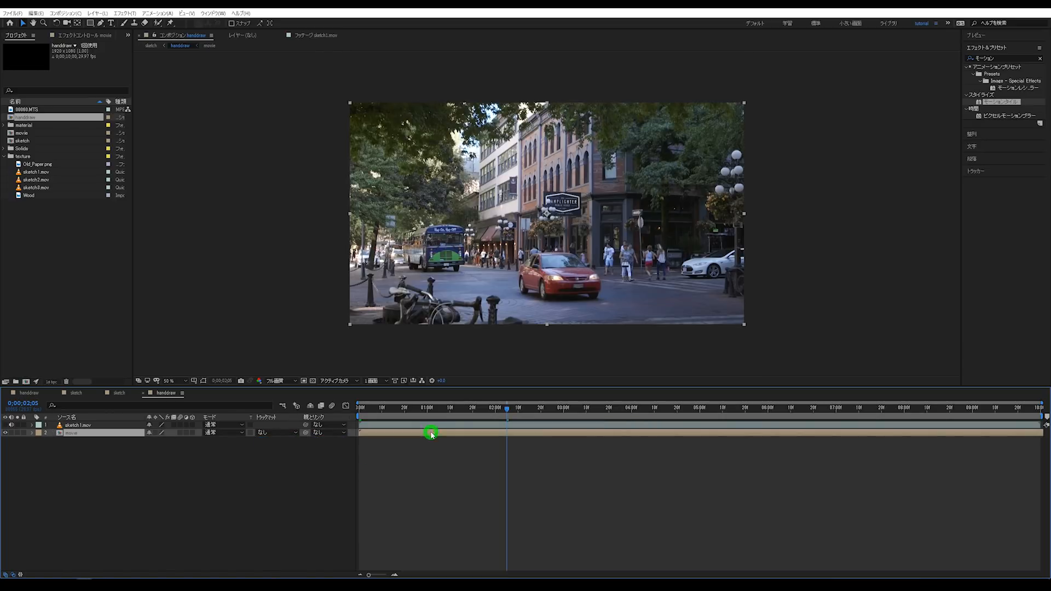
left_click(1041, 59)
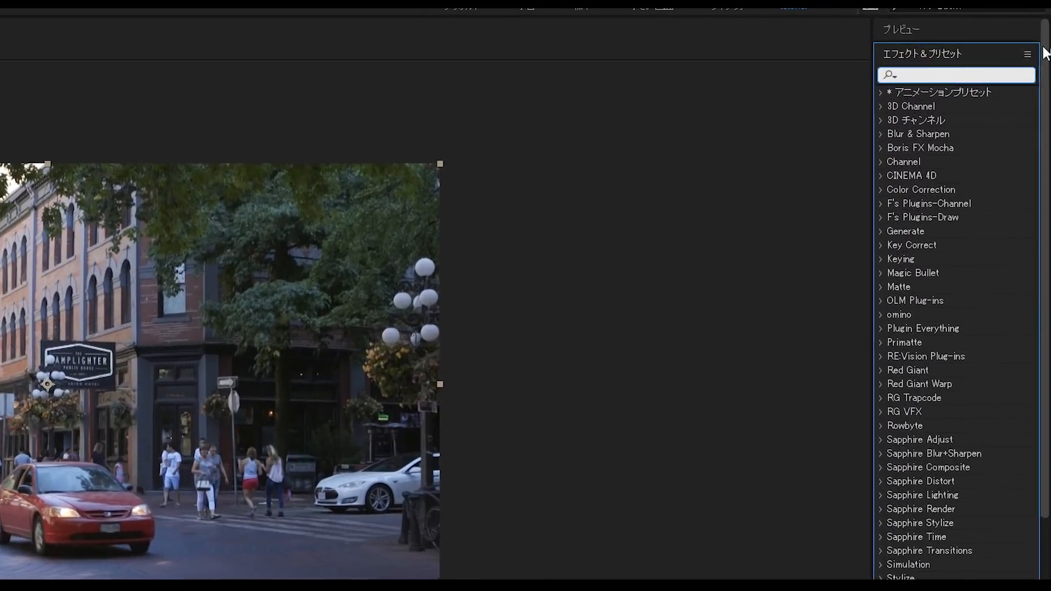
left_click(1025, 57)
type("い")
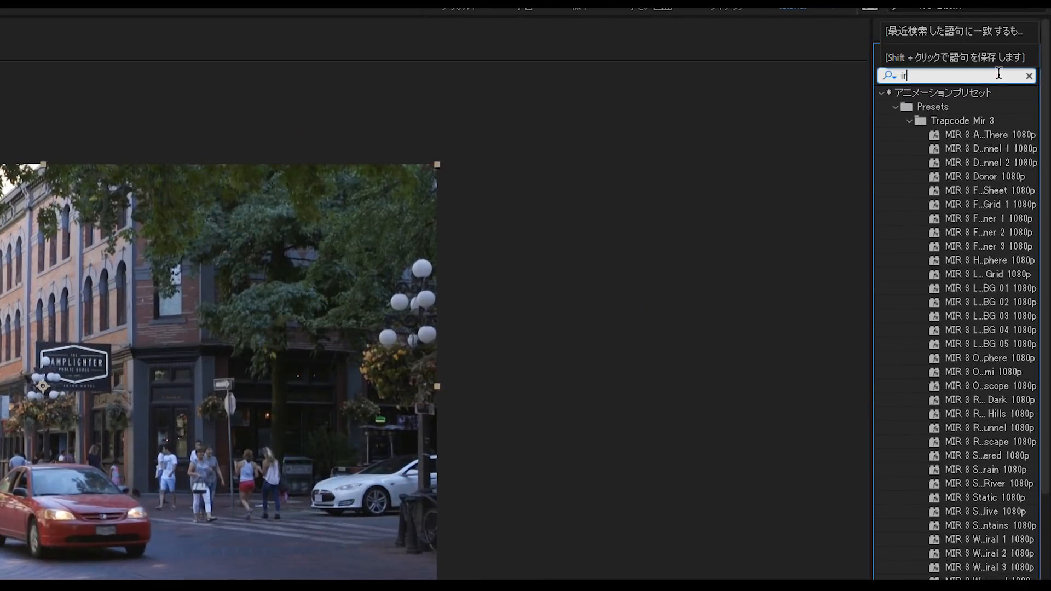
type("ろ")
key("space")
key("Return")
type("かぶ")
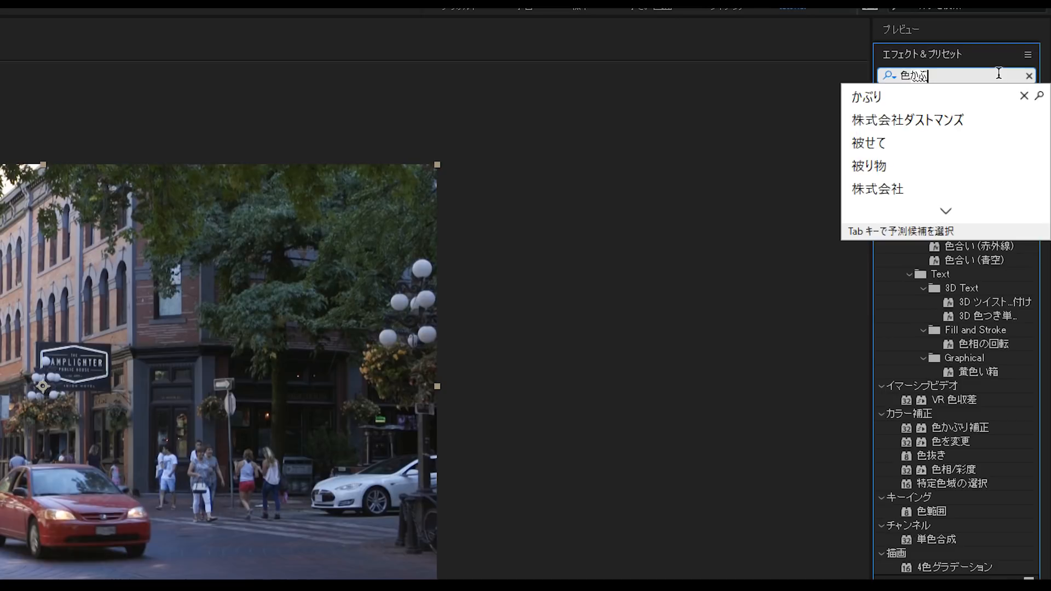
type("り")
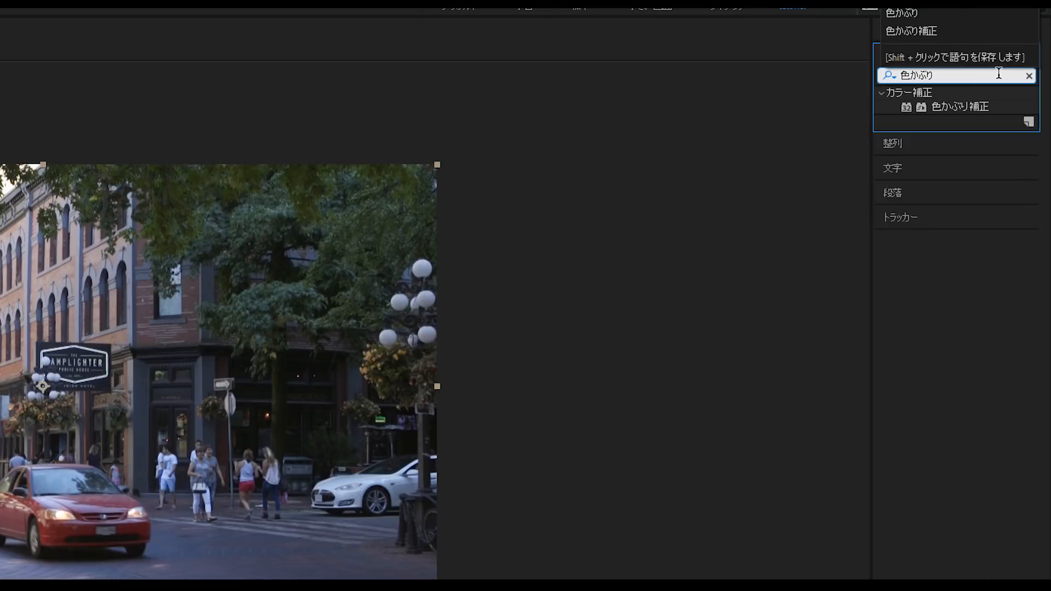
left_click(948, 103)
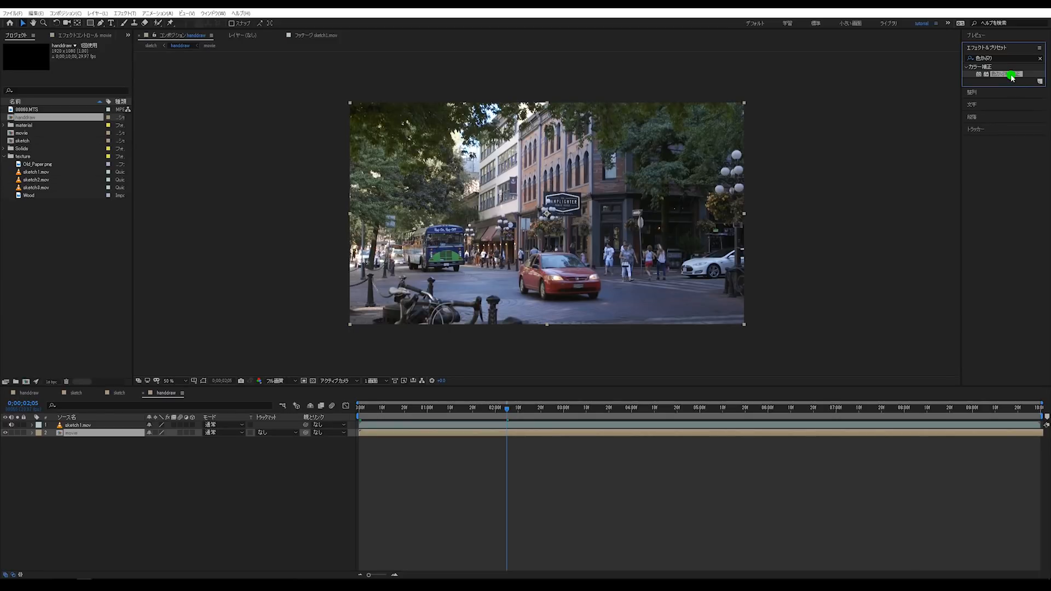
left_click_drag(1012, 76, 94, 432)
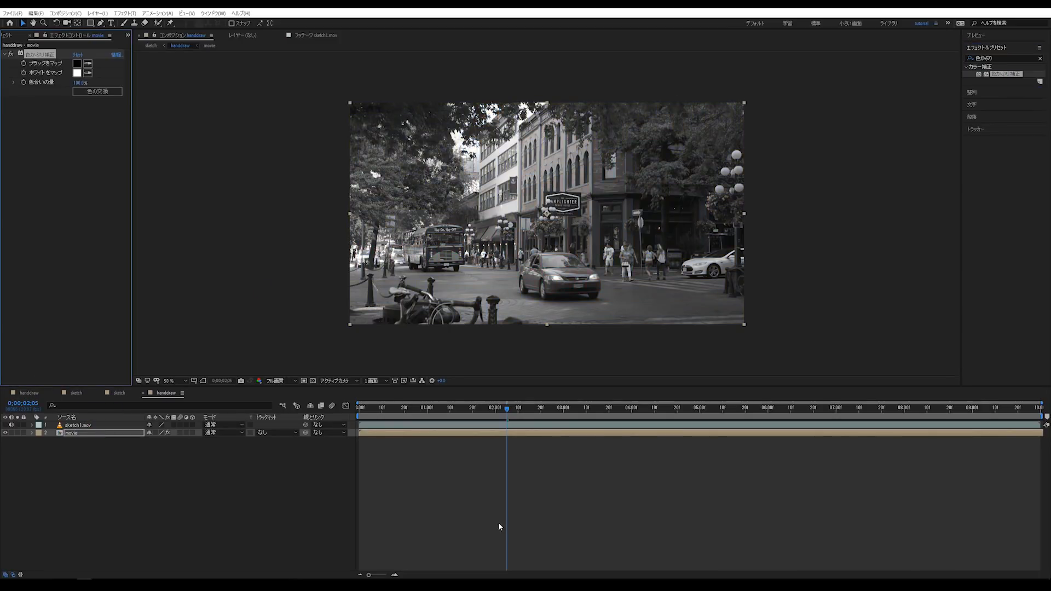
left_click(610, 530)
Search the effects for 輪郭 and add 輪郭検出 (Find Edges) to the movie layer below 色かぶり補正
left_click(1040, 59)
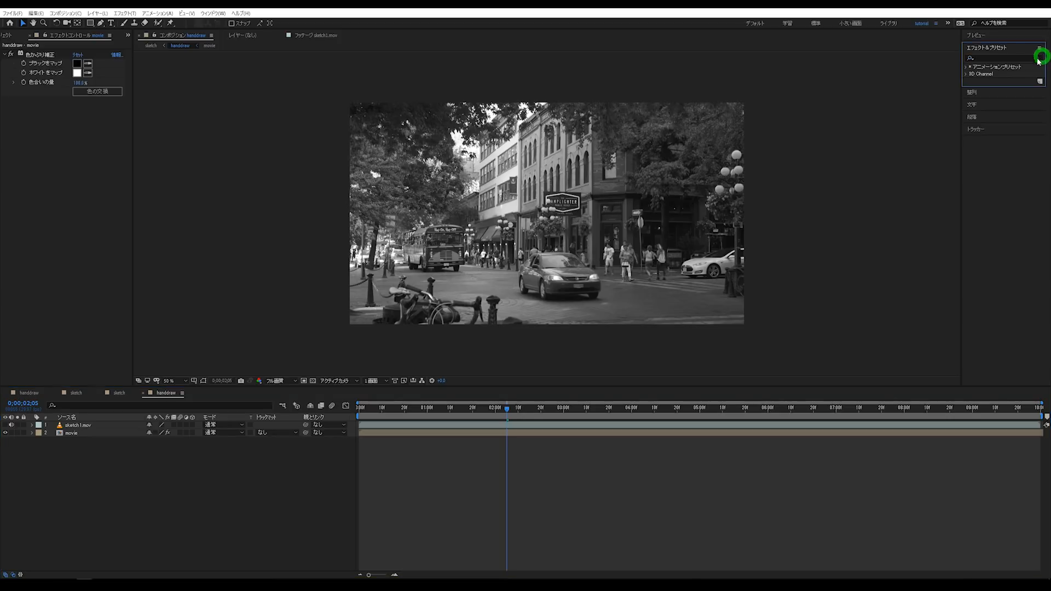
type("輪郭")
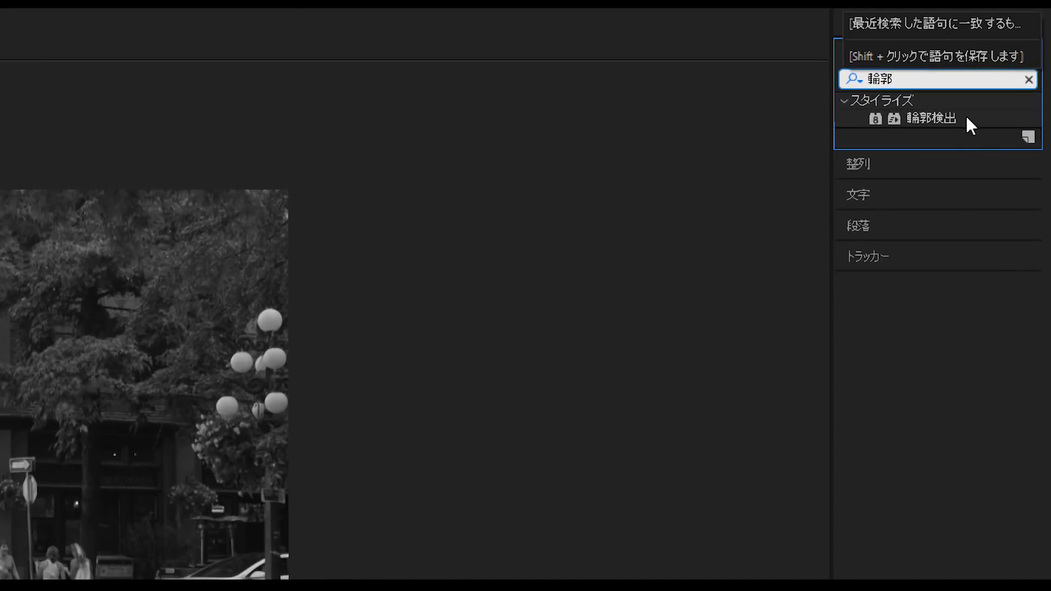
left_click(955, 116)
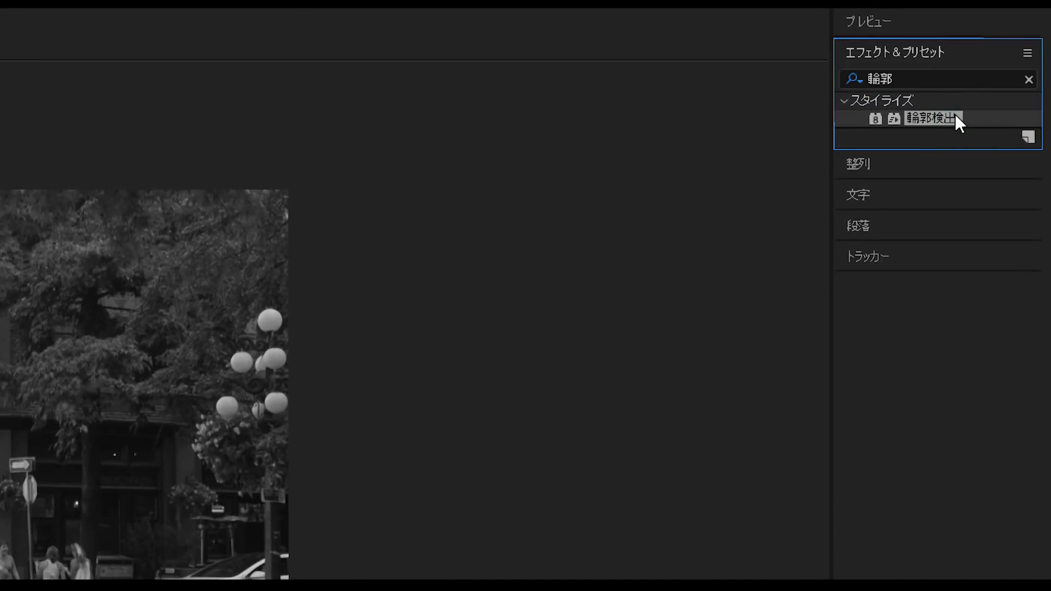
mouse_move(955, 116)
left_mouse_down()
mouse_move(299, 149)
mouse_move(37, 190)
left_mouse_up()
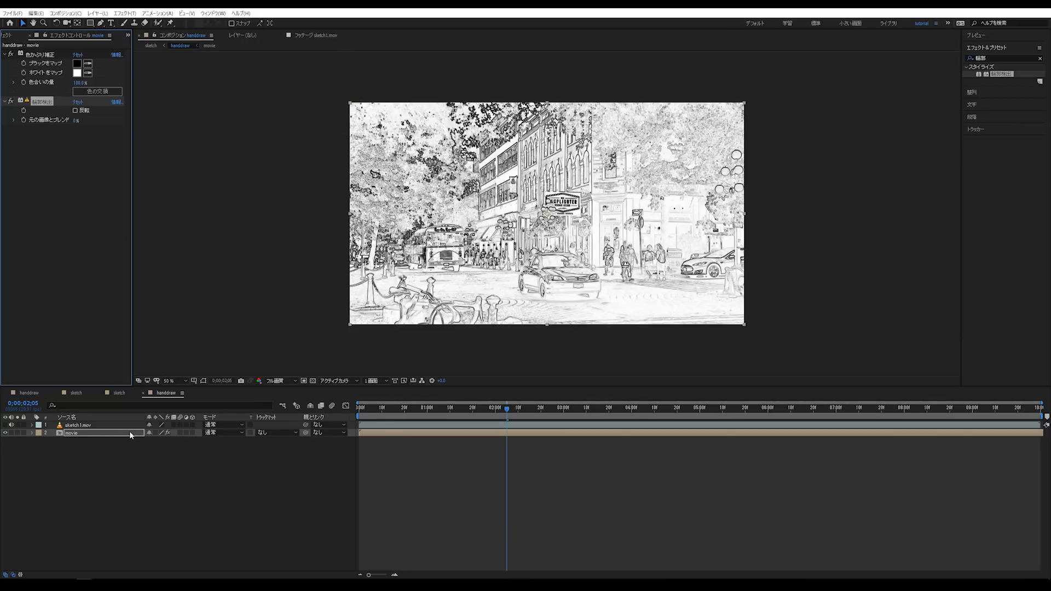
left_click(34, 219)
left_click(172, 492)
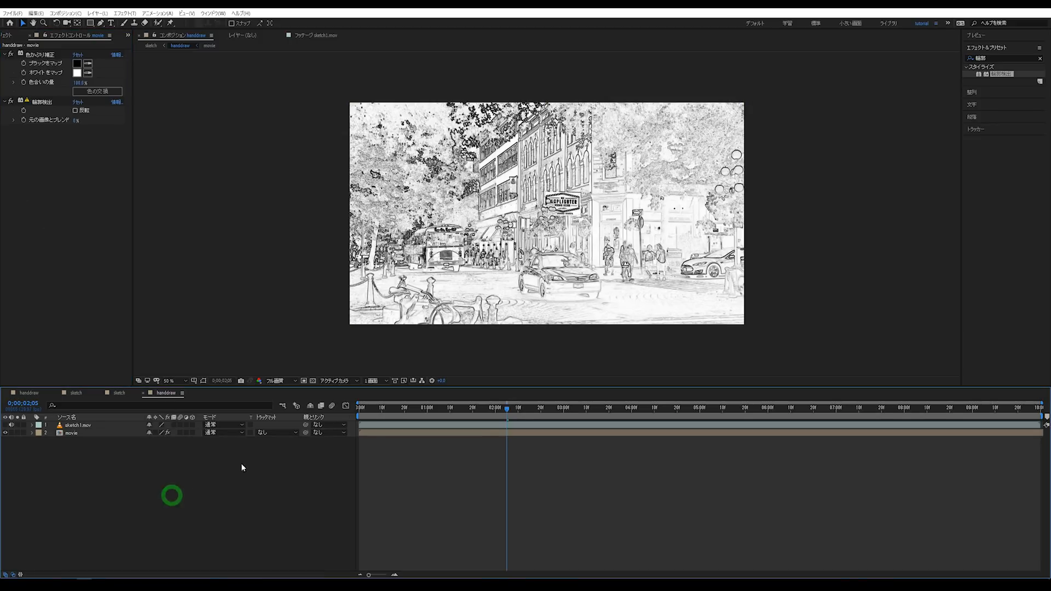
Set the movie layer's track matte to ルミナンスキーマット (Luma Matte) again and play handdraw from the start to check the line drawing
left_click(261, 434)
left_click(297, 467)
left_click_drag(493, 416, 331, 437)
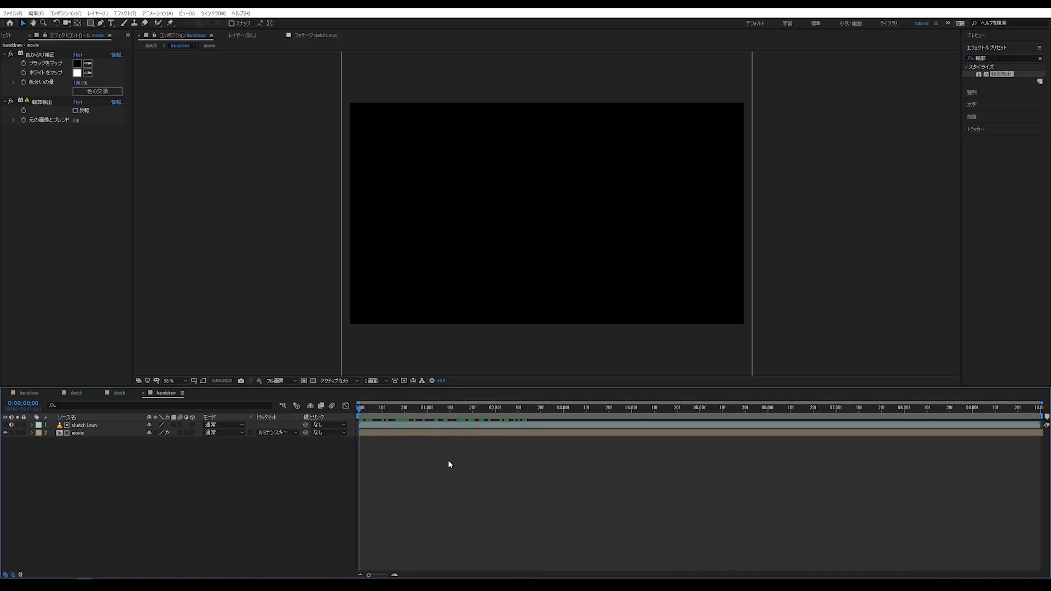
key("space")
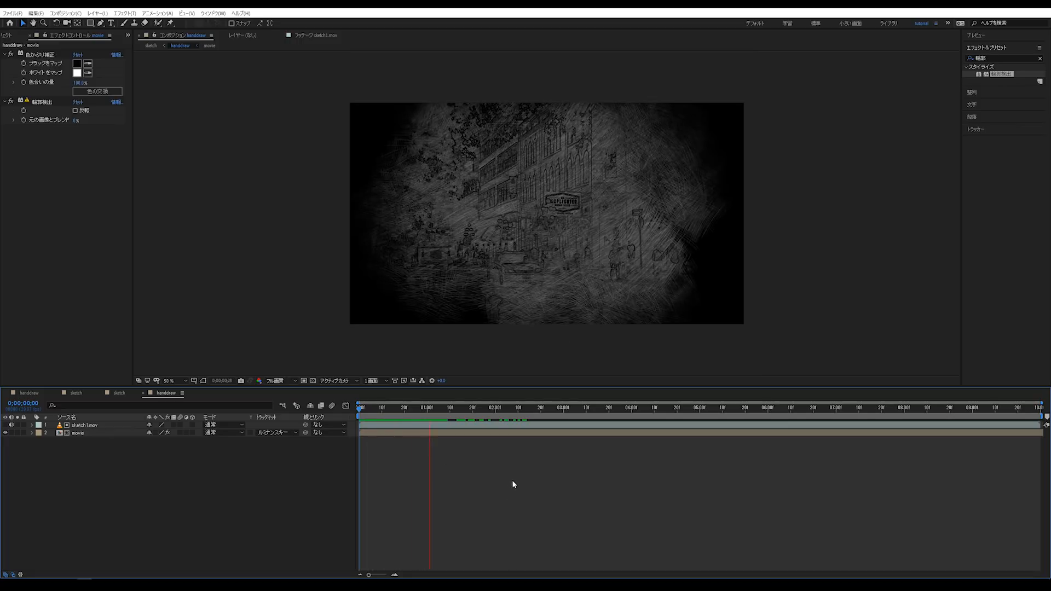
key("space")
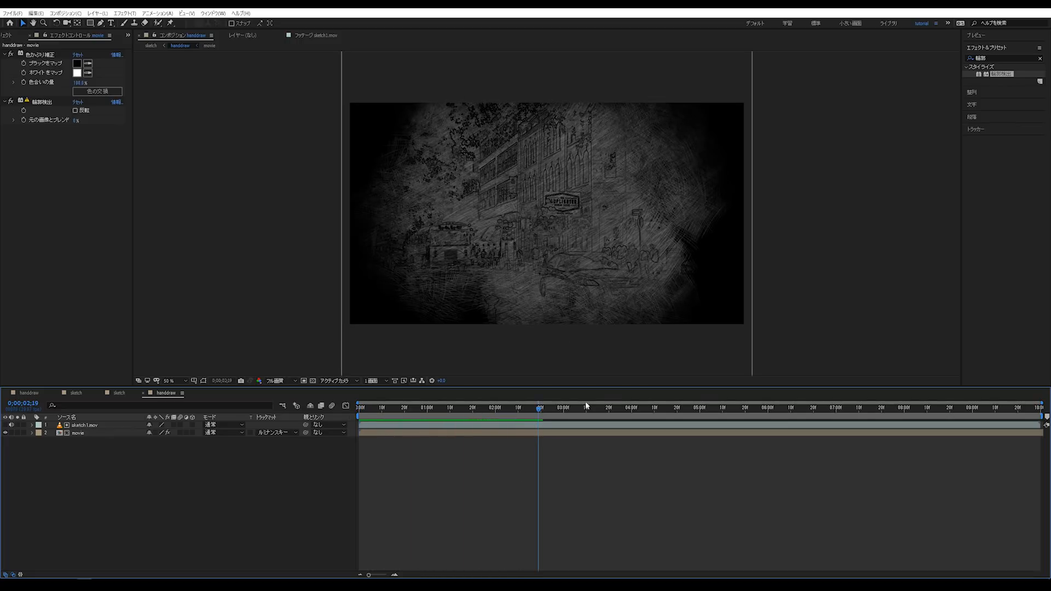
left_click(274, 499)
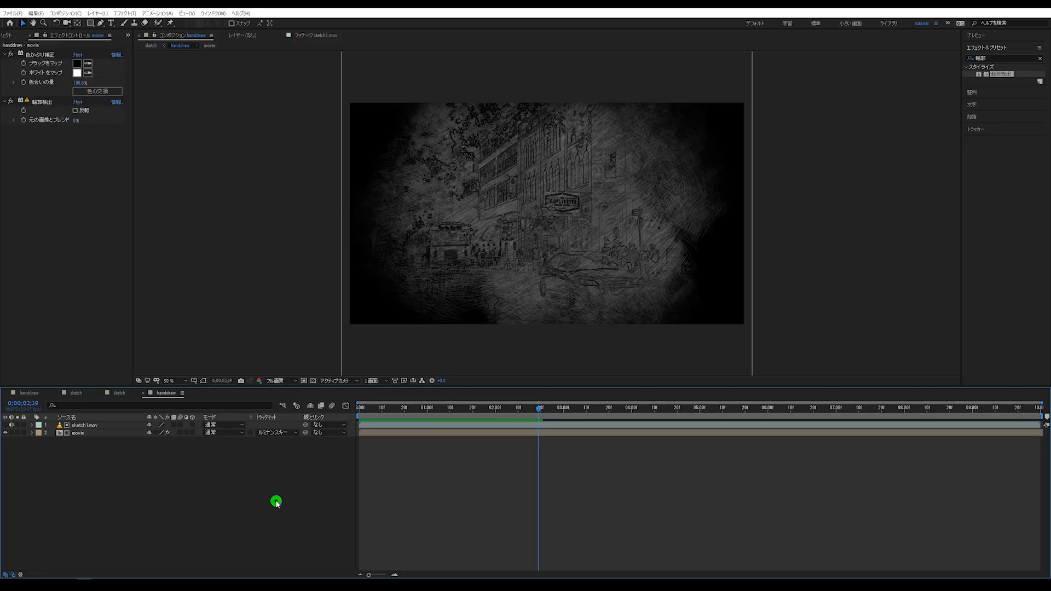
left_click(95, 426)
left_click(85, 434, "shift")
left_click(150, 475)
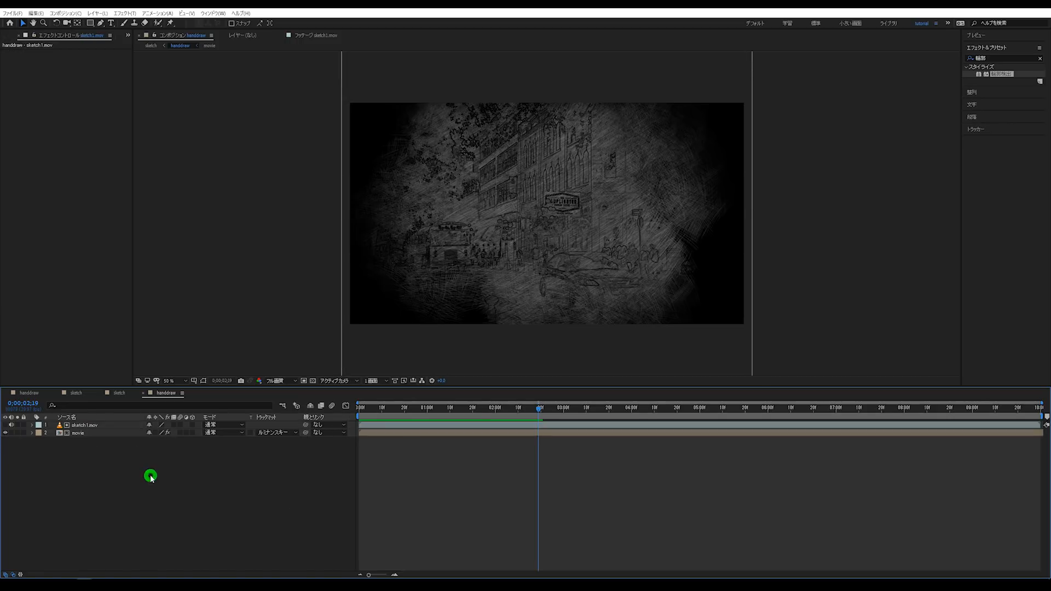
left_click(80, 426)
left_click(80, 439)
left_click(83, 426)
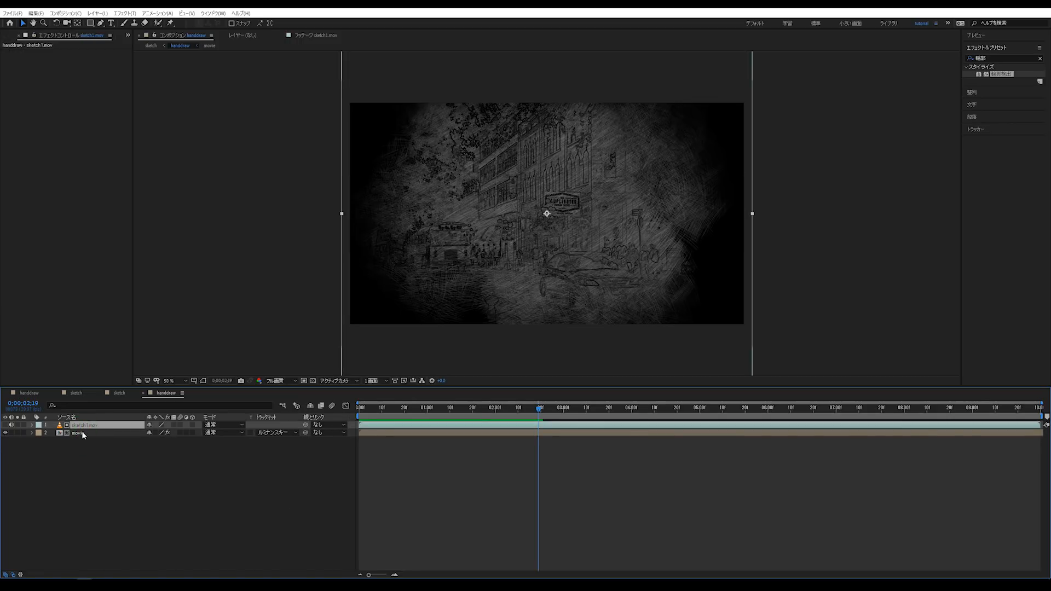
Duplicate the movie layer with the copy above sketch1.mov, and delete 輪郭検出 (Find Edges) from the copy
left_click(82, 435)
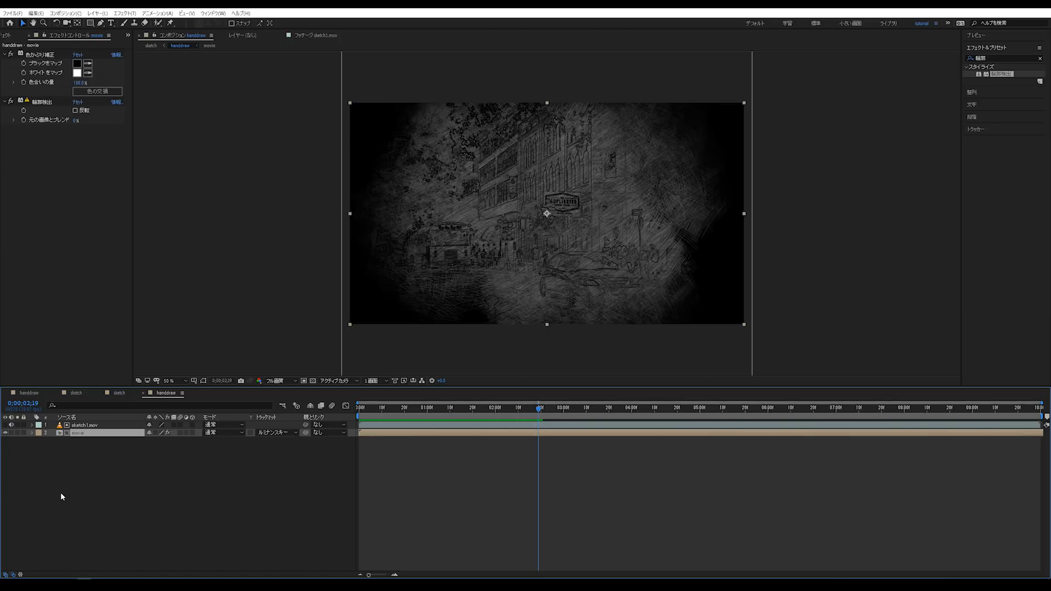
key("ctrl+d")
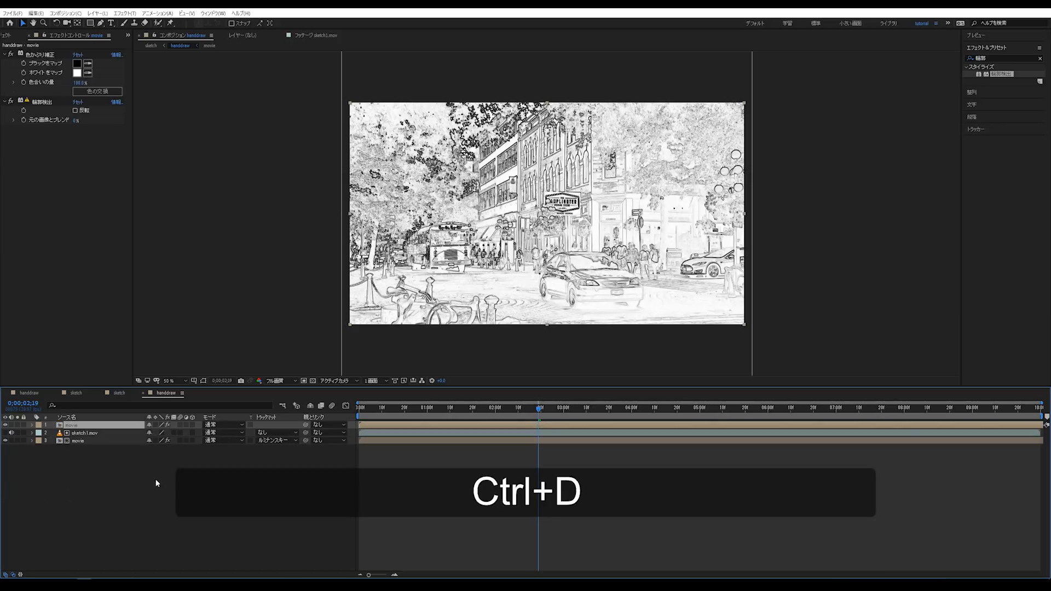
left_click(41, 104)
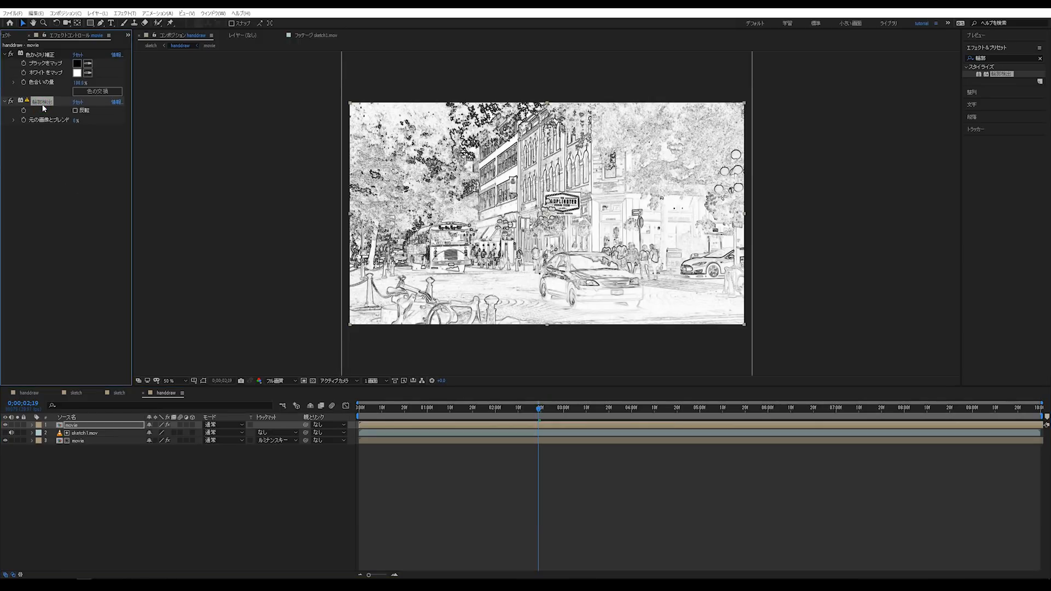
key("Delete")
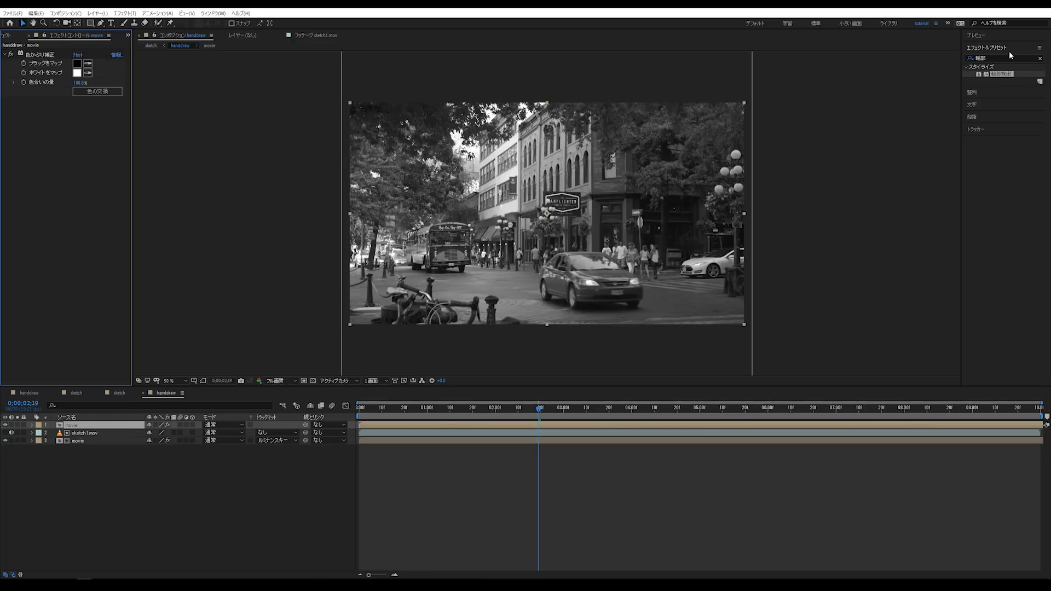
Search the effects for レベル and add レベル補正 (Levels) to the top movie layer below 色かぶり補正
left_click(1040, 59)
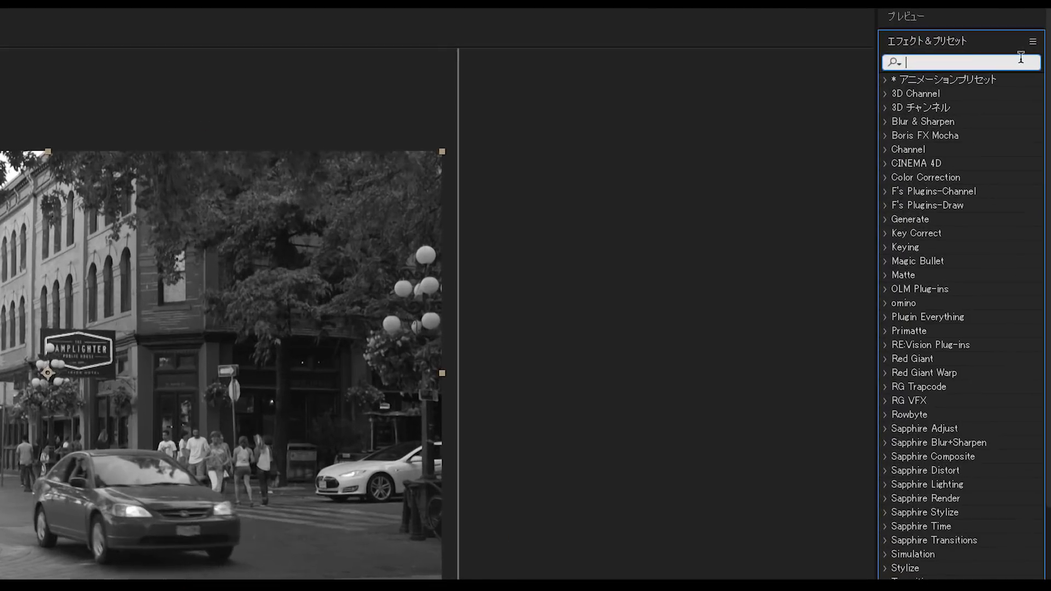
left_click(1034, 57)
type("reber")
key("BackSpace")
key("BackSpace")
key("BackSpace")
key("BackSpace")
key("BackSpace")
key("Zenkaku_Hankaku")
type("れねru")
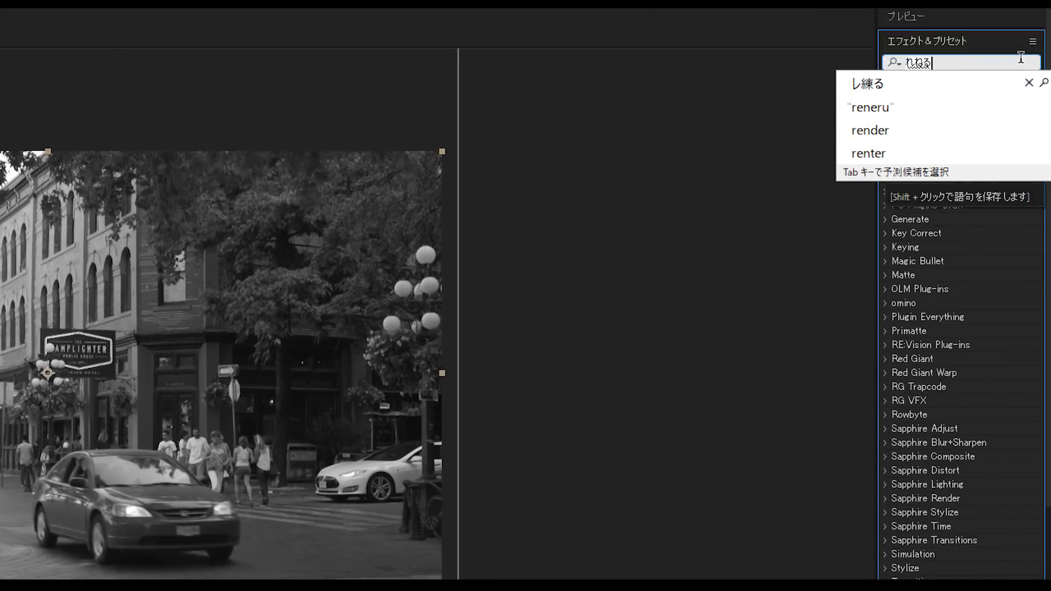
key("BackSpace")
key("BackSpace")
type("べる")
key("space")
key("Return")
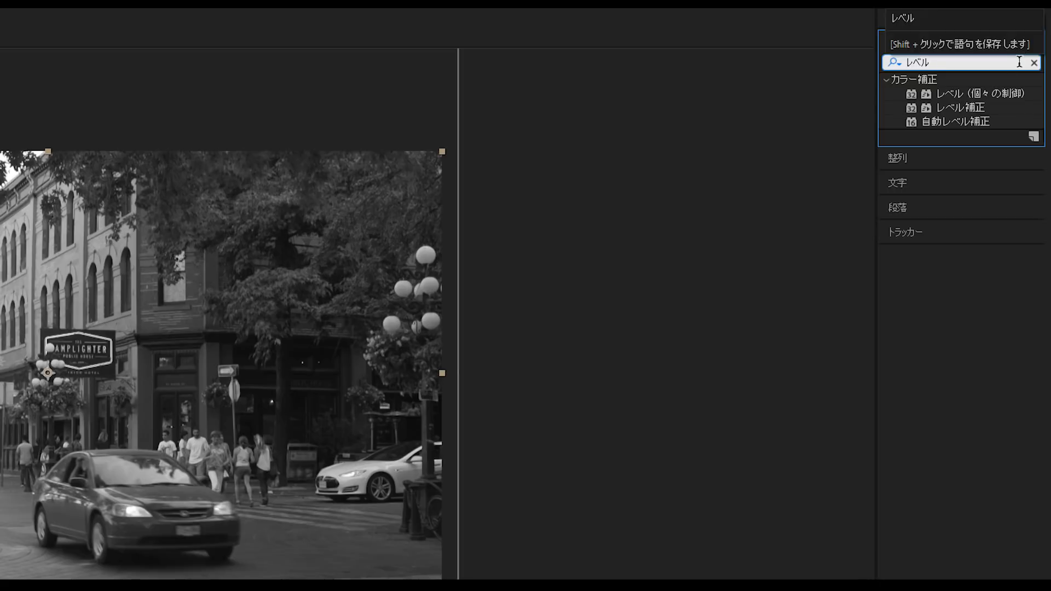
left_click(958, 104)
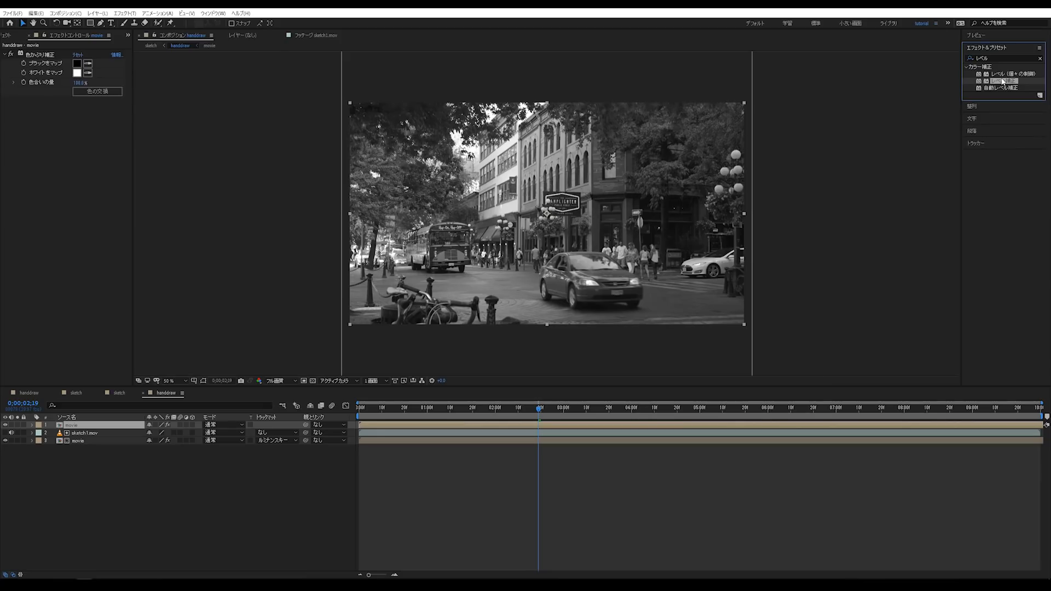
left_click_drag(1004, 81, 117, 149)
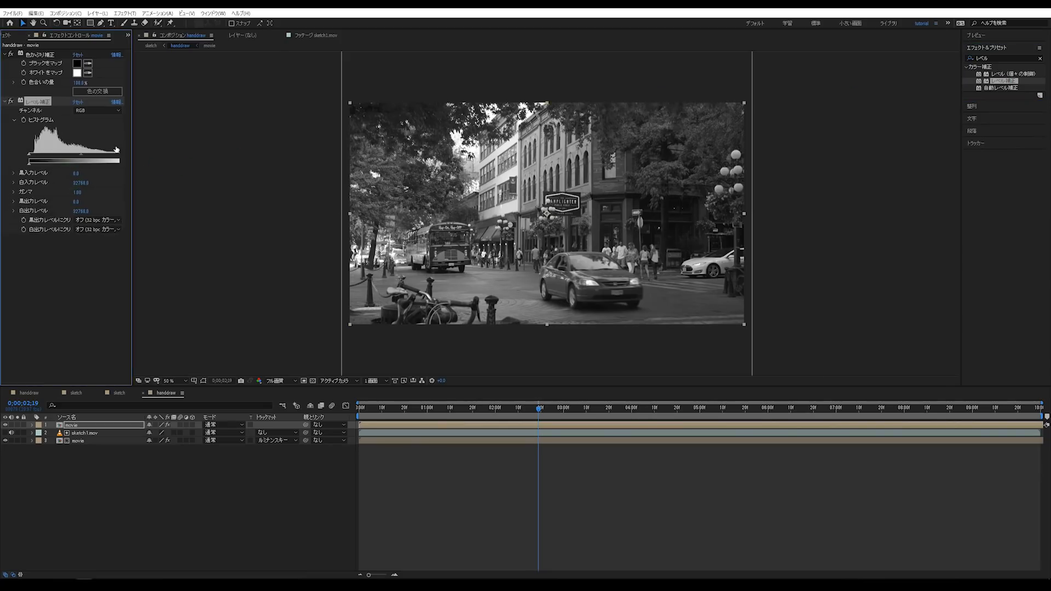
In the top movie layer's レベル補正, set the white input level to about 11180, raise the black input slightly, and collapse both effects
left_click(79, 291)
left_click_drag(131, 159, 167, 147)
left_click_drag(601, 181, 431, 135)
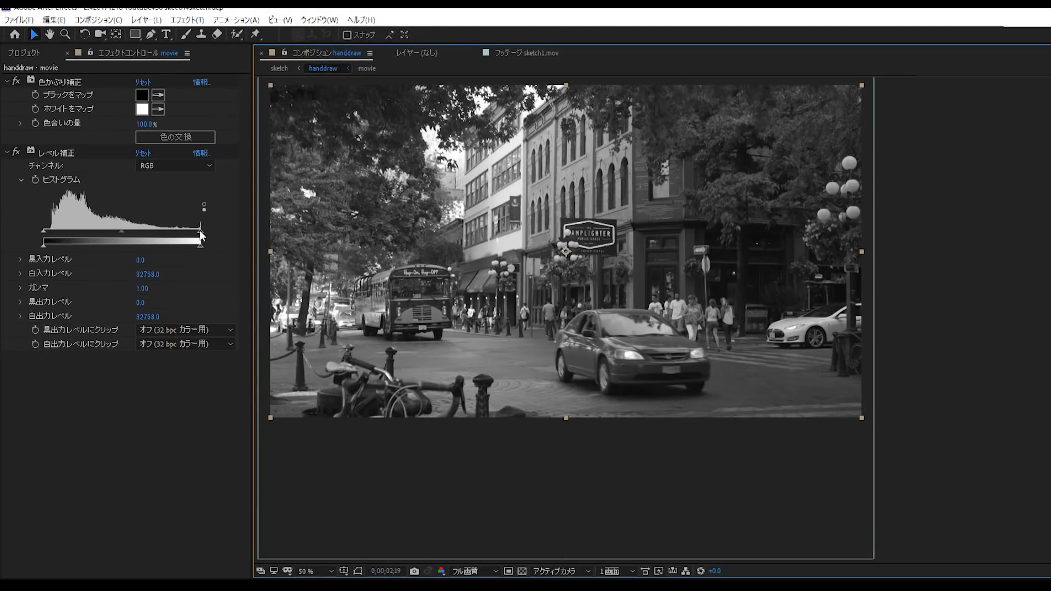
left_click_drag(201, 236, 99, 211)
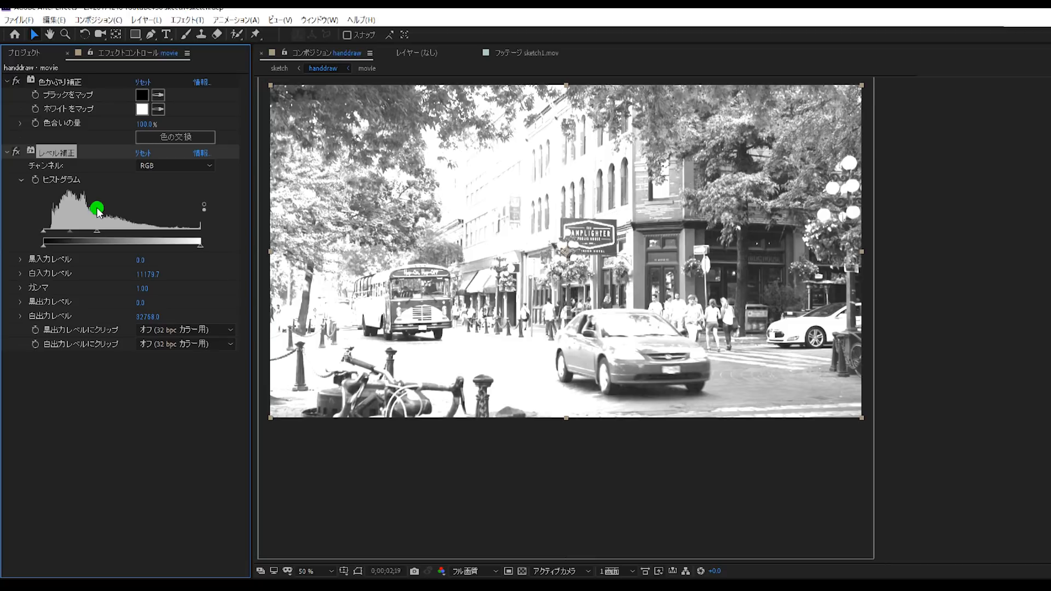
left_click_drag(98, 211, 99, 212)
left_click_drag(43, 234, 51, 234)
left_click(7, 152)
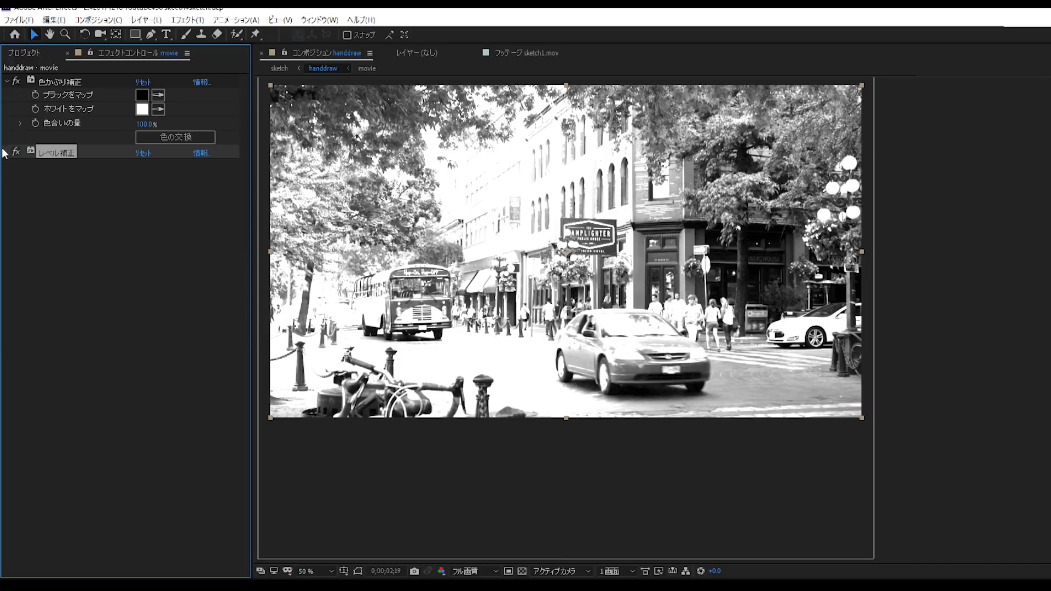
left_click(7, 82)
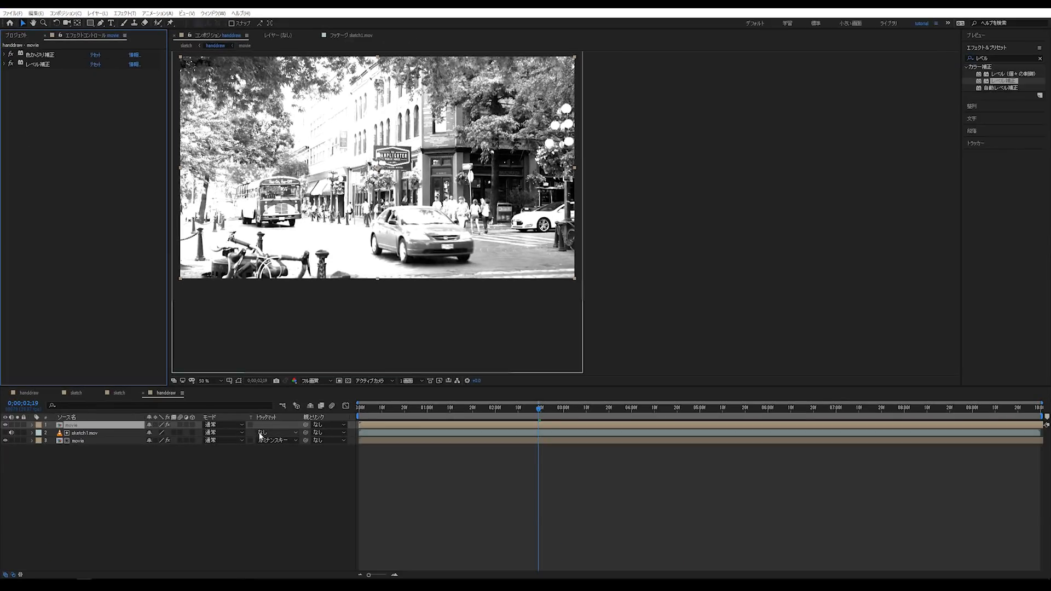
Place sketch2.mov from the project's texture folder directly above the top movie layer in handdraw
left_click(187, 480)
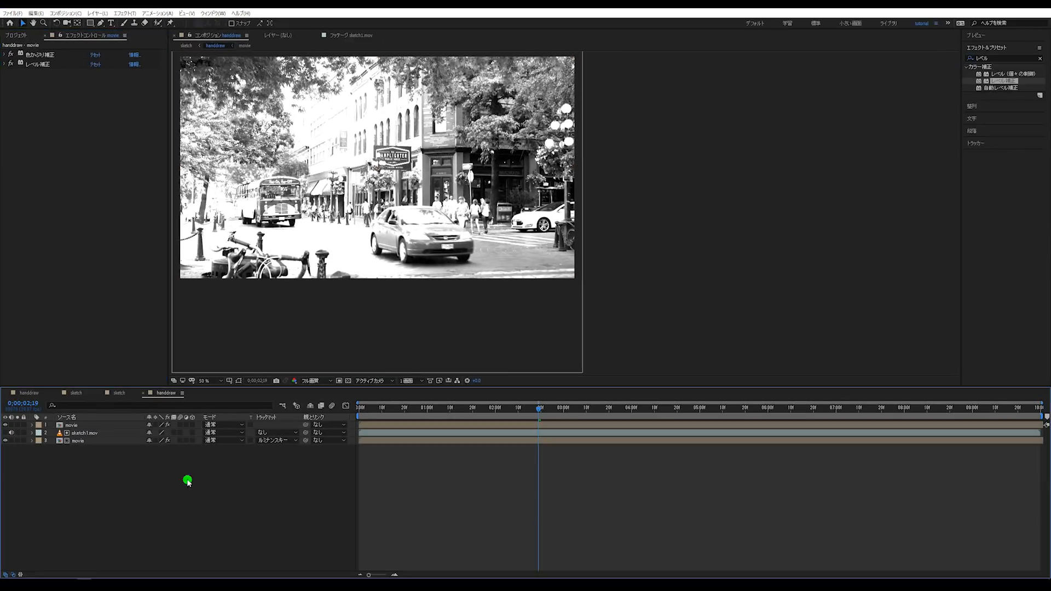
left_click(15, 35)
left_click_drag(39, 180, 82, 423)
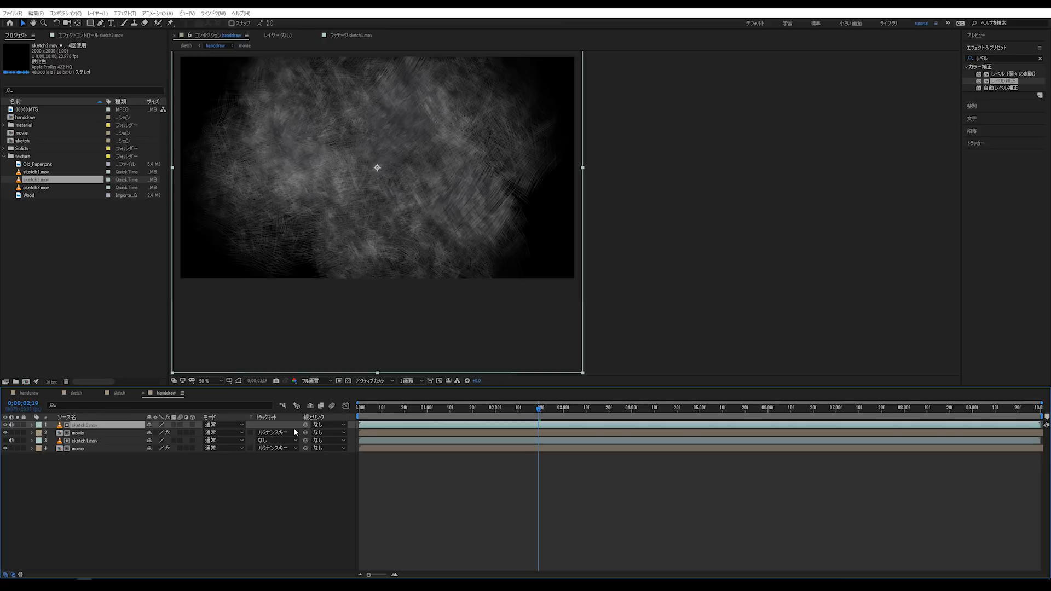
Hide sketch2.mov and scale the matte down so it is narrower than the handdraw frame
left_click(5, 426)
left_click(86, 434)
left_click(88, 426)
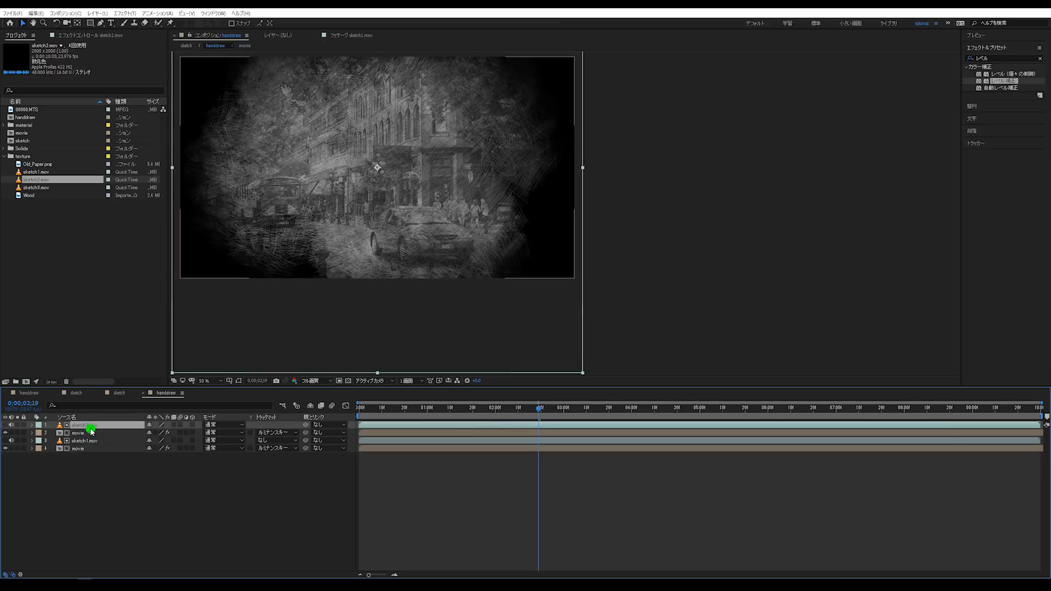
left_click_drag(448, 201, 537, 237)
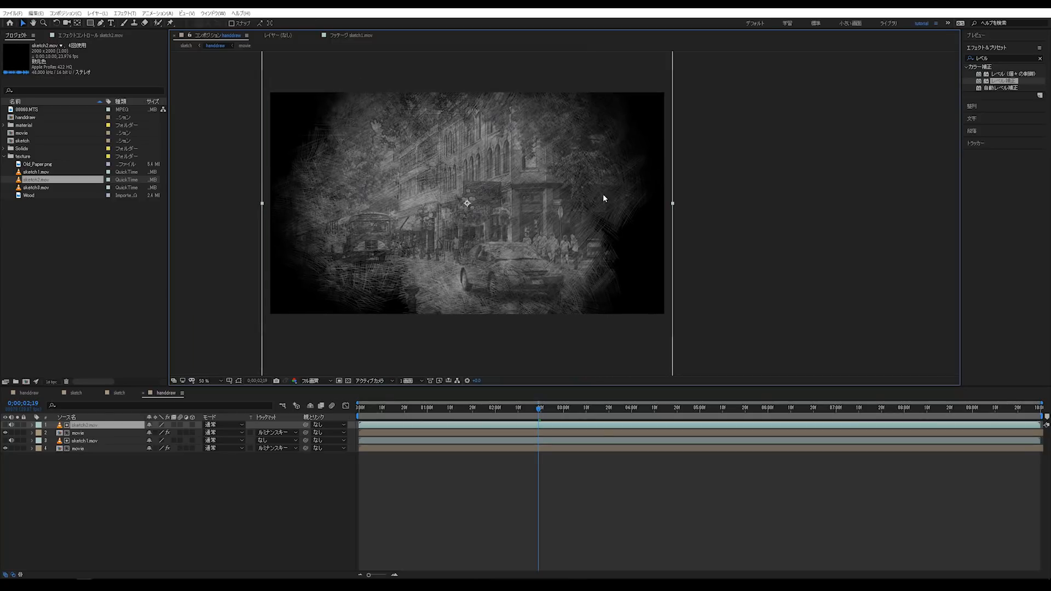
key("Return")
left_click_drag(674, 205, 630, 195)
left_click(136, 500)
left_click(116, 325)
left_click(113, 470)
left_click(50, 233)
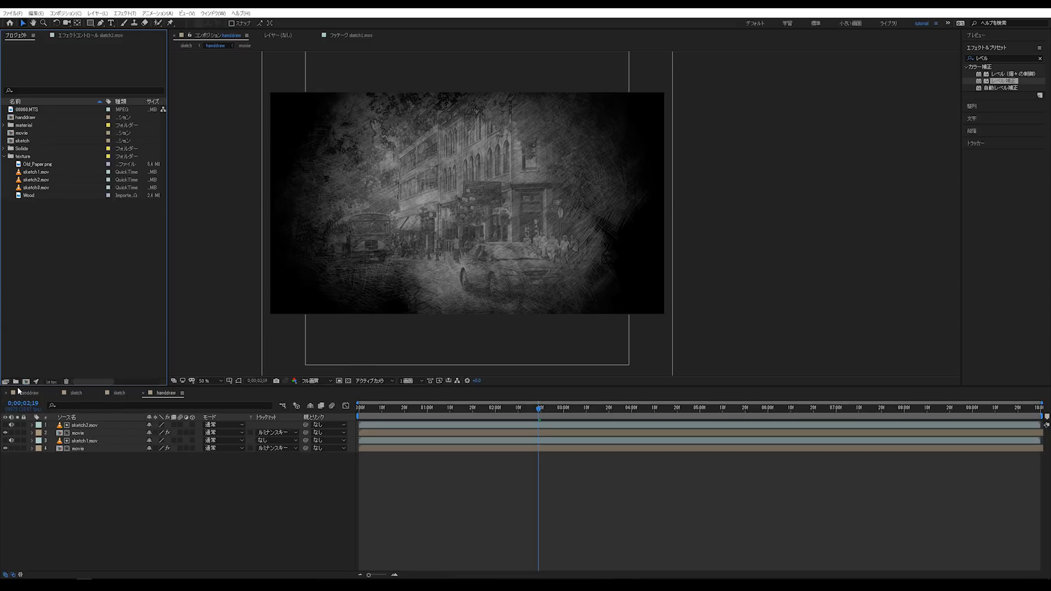
Copy Old_Paper.png from the sketch composition, place it below all layers in handdraw, and enlarge it to cover the frame
left_click(117, 392)
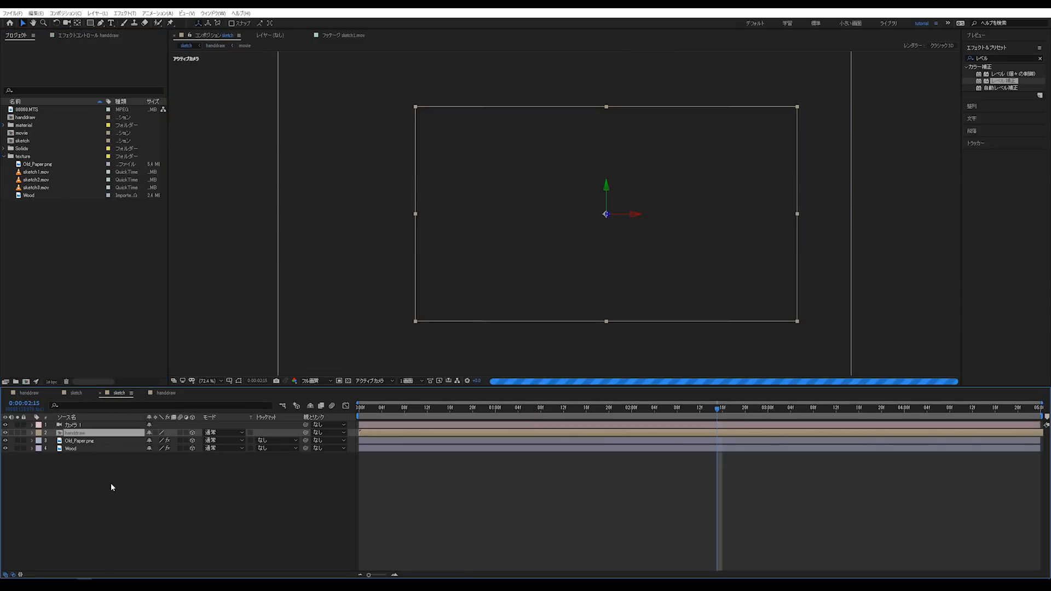
left_click(107, 443)
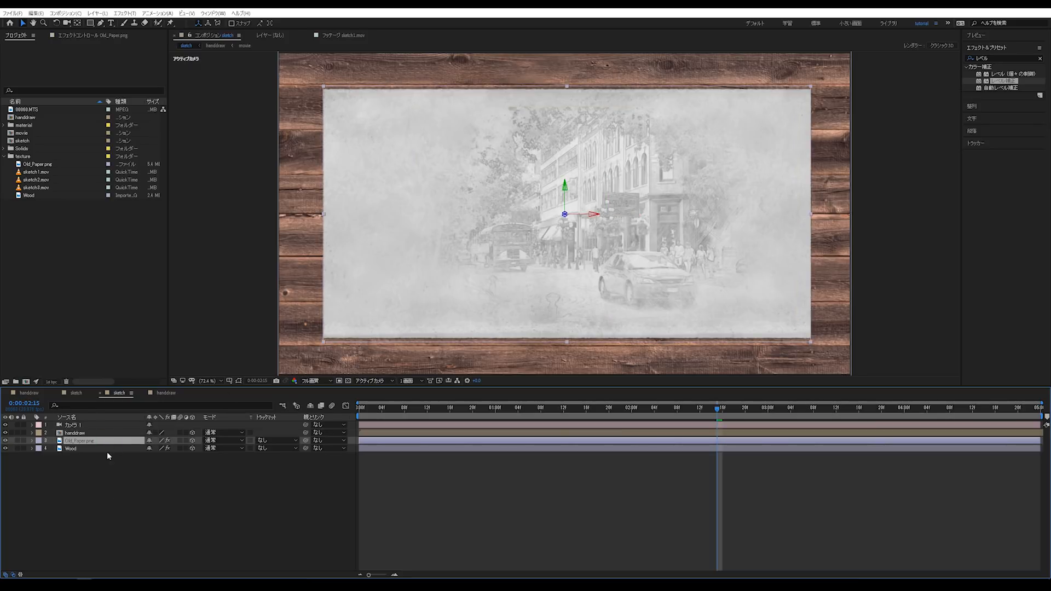
key("ctrl+c")
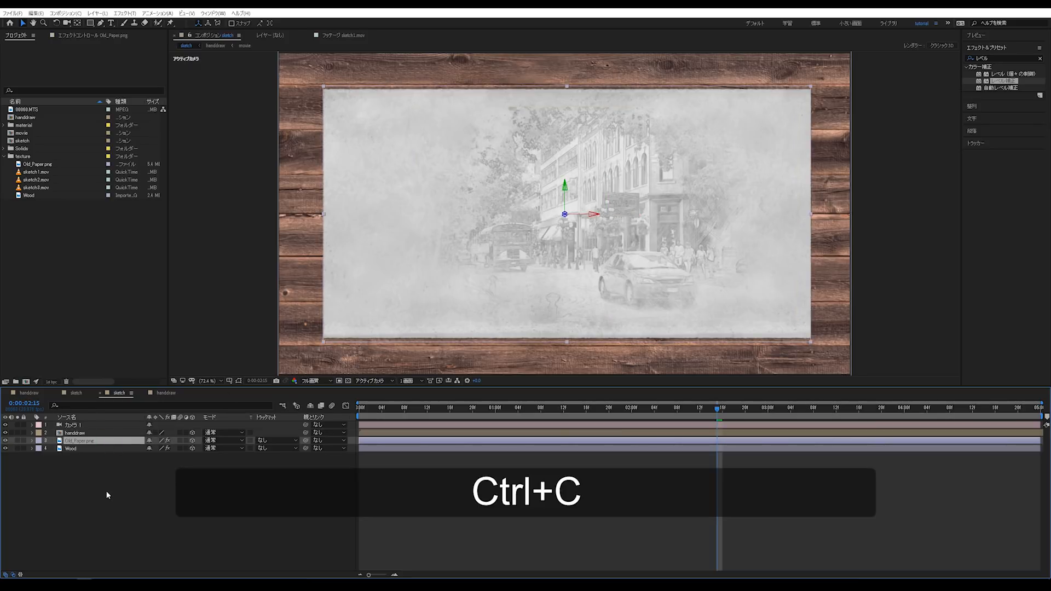
left_click(162, 394)
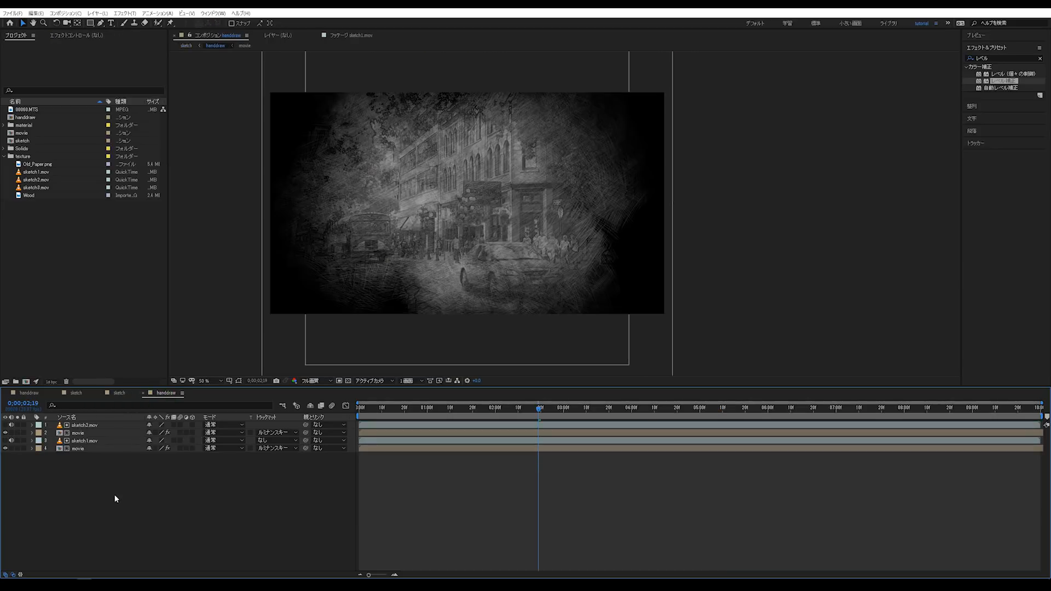
key("ctrl+v")
left_click_drag(91, 426, 94, 500)
left_click_drag(637, 292, 706, 345)
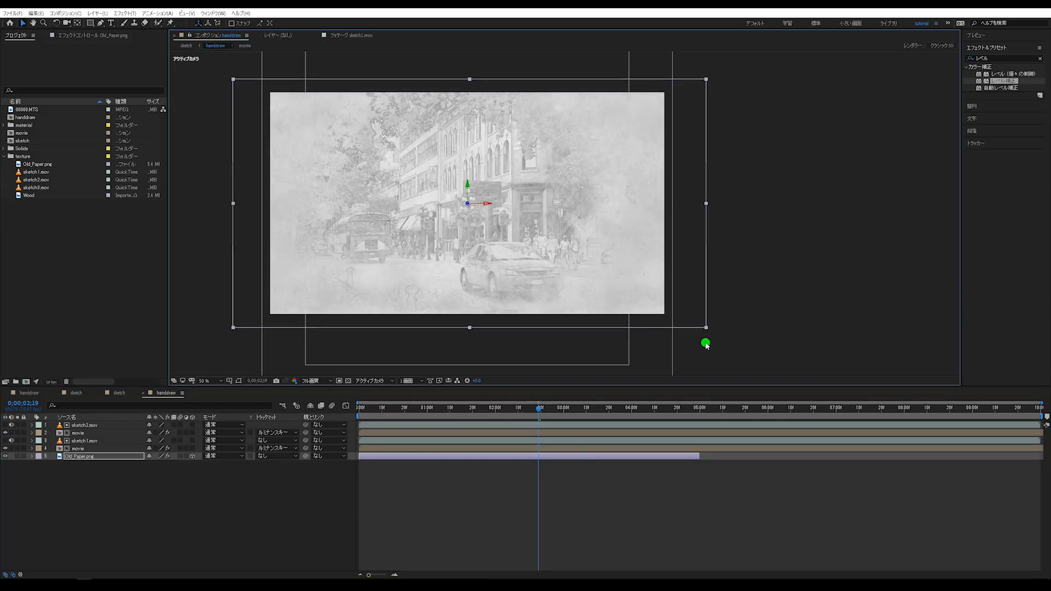
Turn the Old_Paper.png layer in handdraw into a guide layer (ガイドレイヤー)
left_click(91, 458)
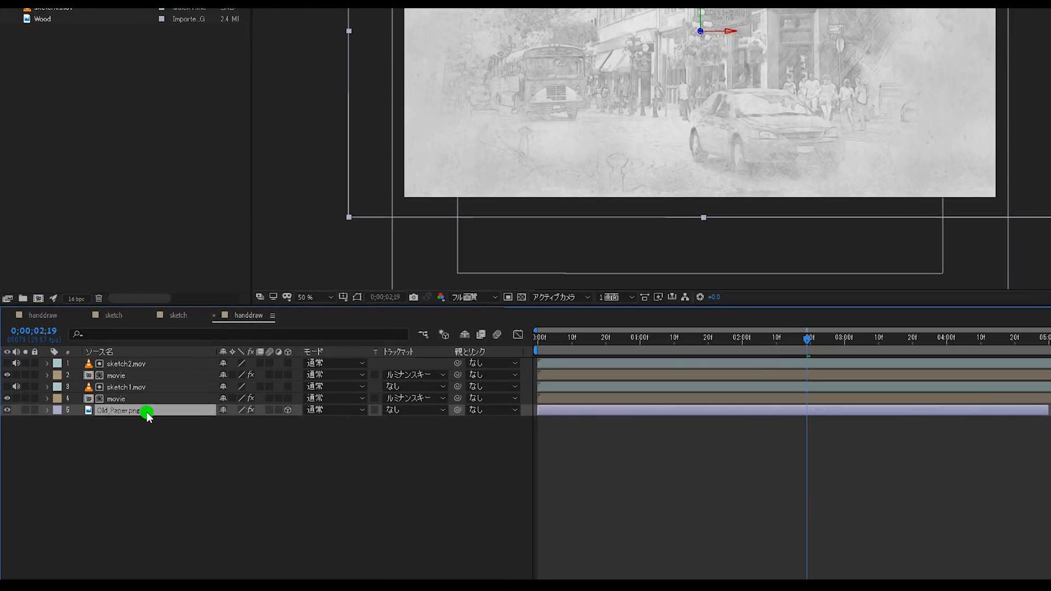
right_click(148, 415)
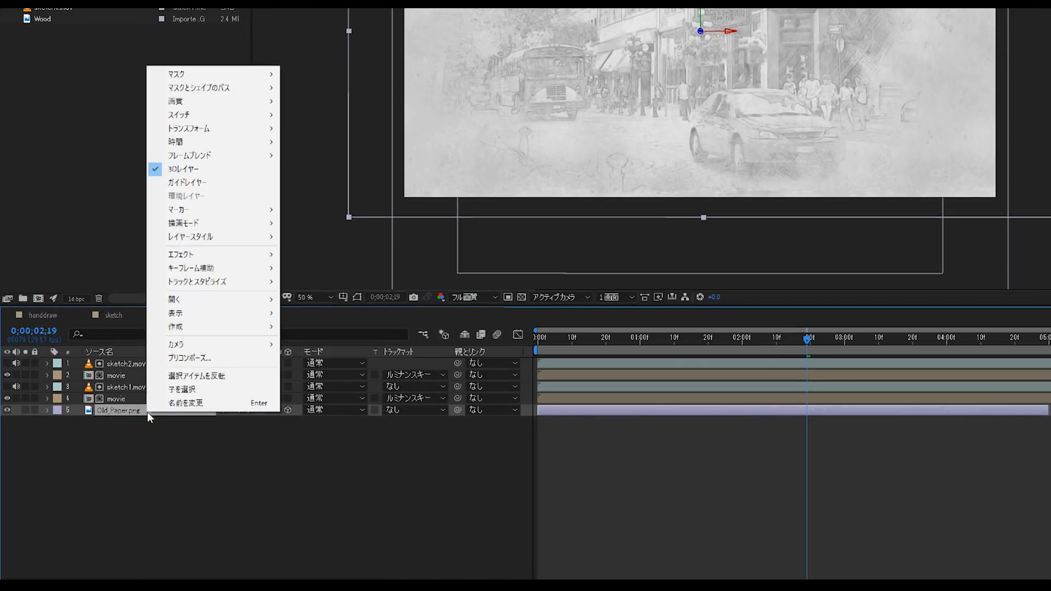
left_click(226, 181)
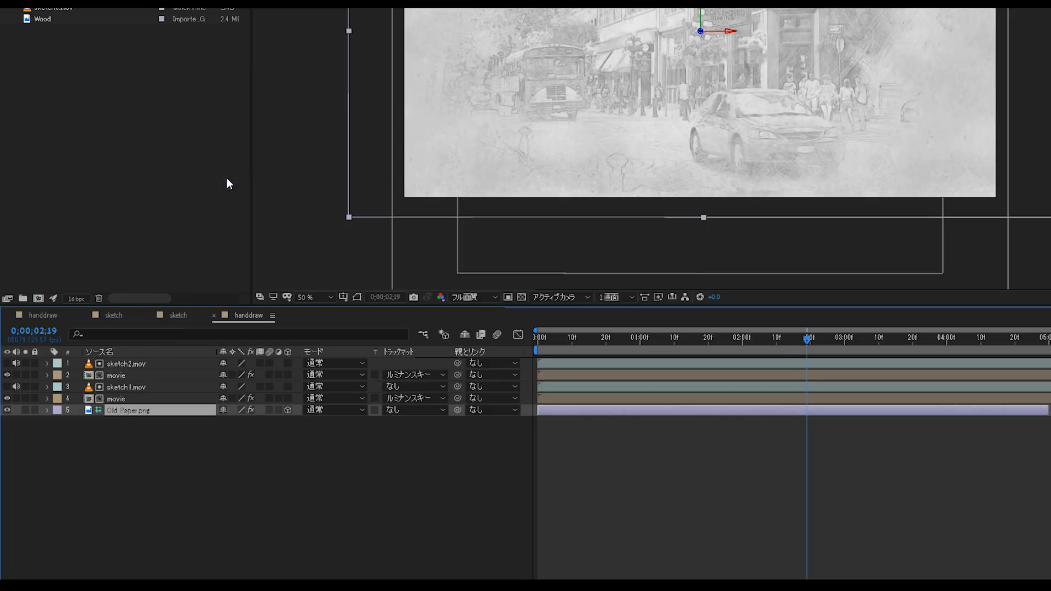
left_click(101, 546)
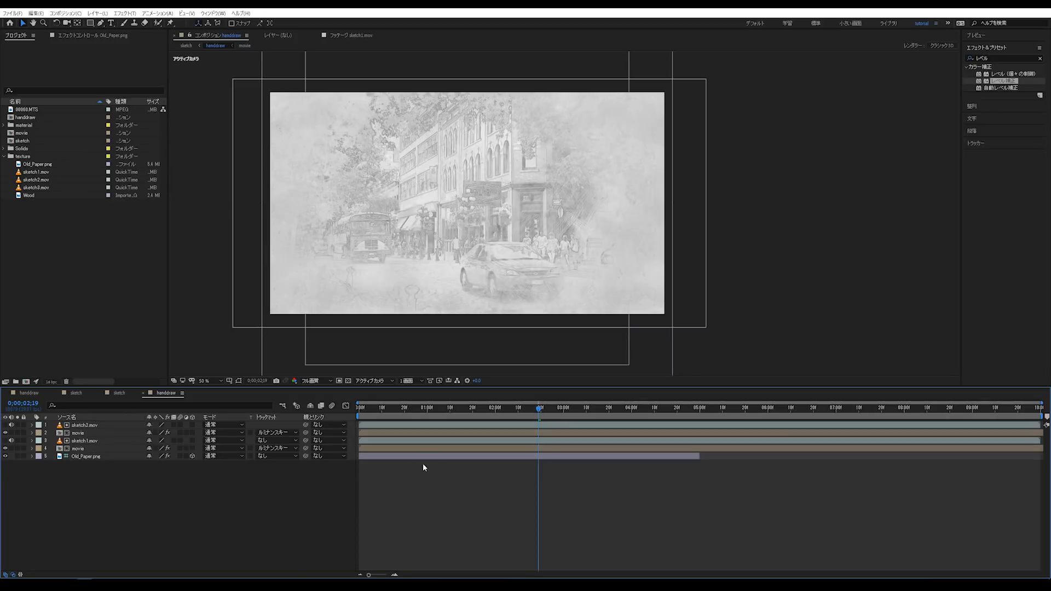
Extend Old_Paper.png to the end of the handdraw timeline and check how the handdraw layer renders in the sketch composition
left_click(480, 456)
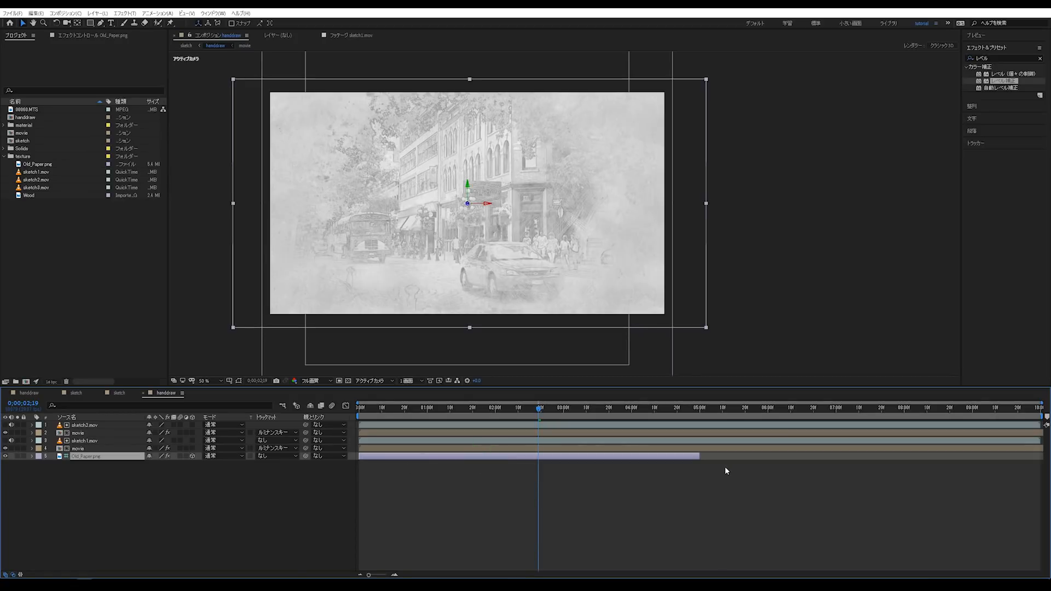
left_click_drag(701, 459, 1035, 463)
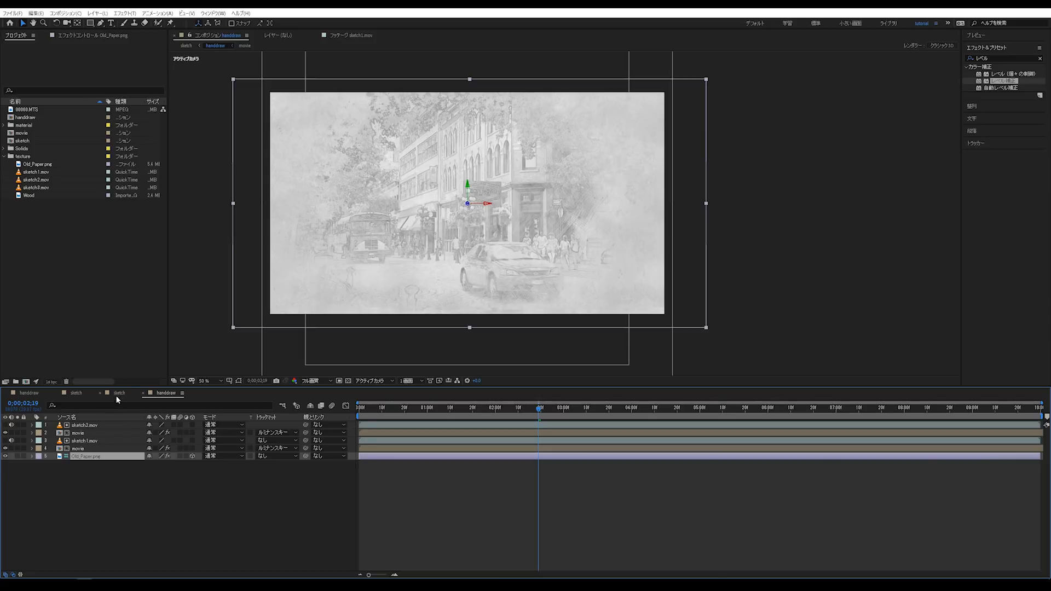
left_click(118, 392)
left_click(66, 433)
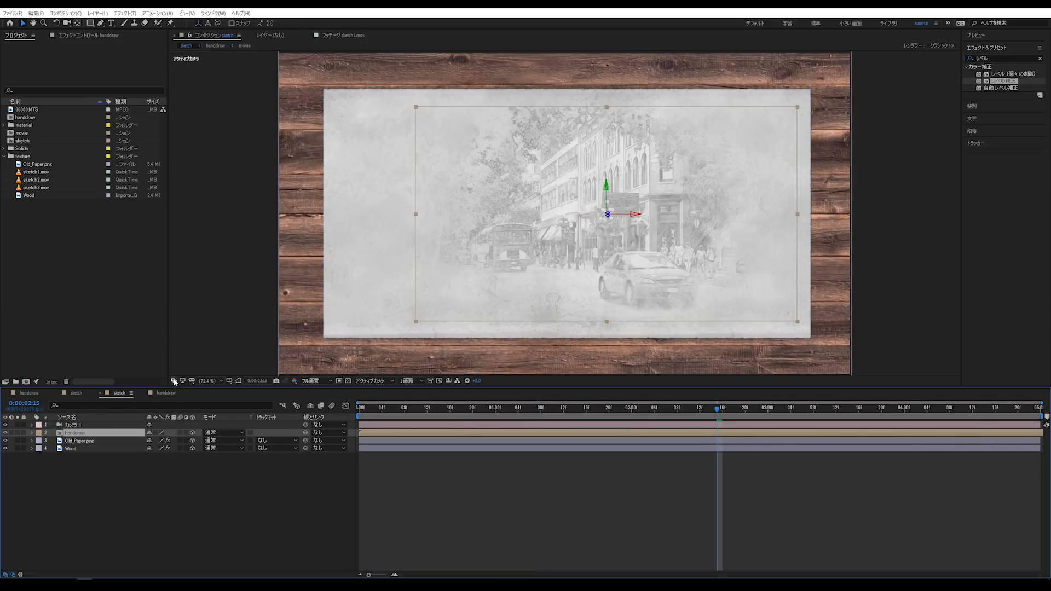
left_click(159, 393)
left_click(94, 494)
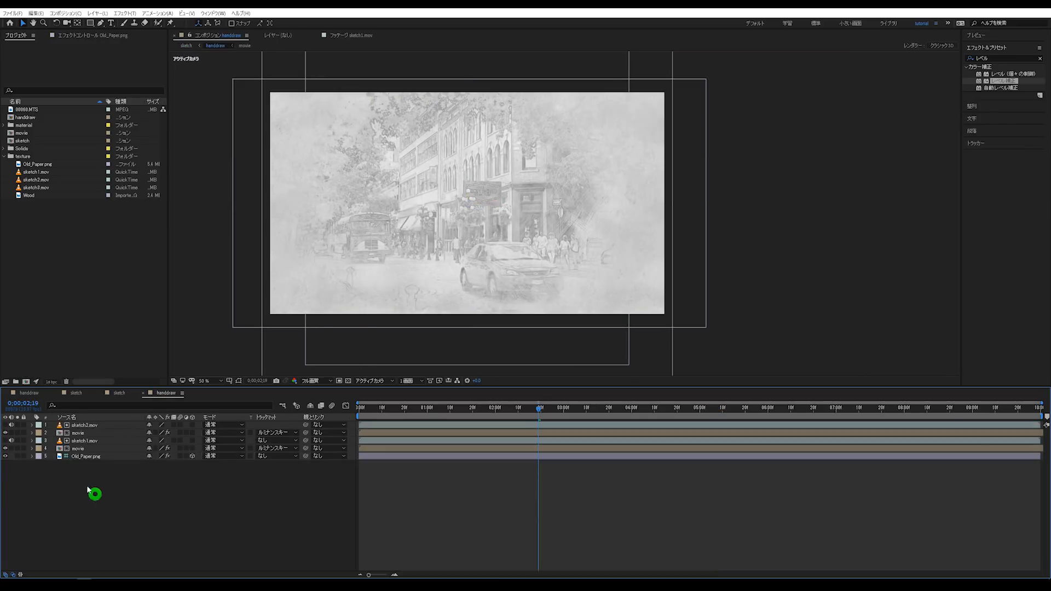
left_click(88, 457)
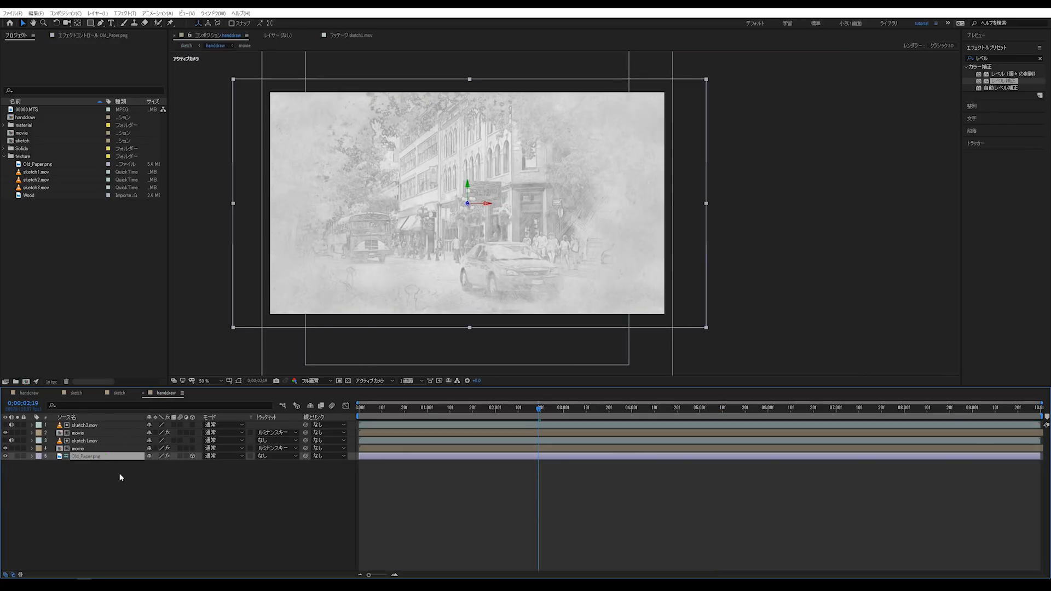
left_click(78, 495)
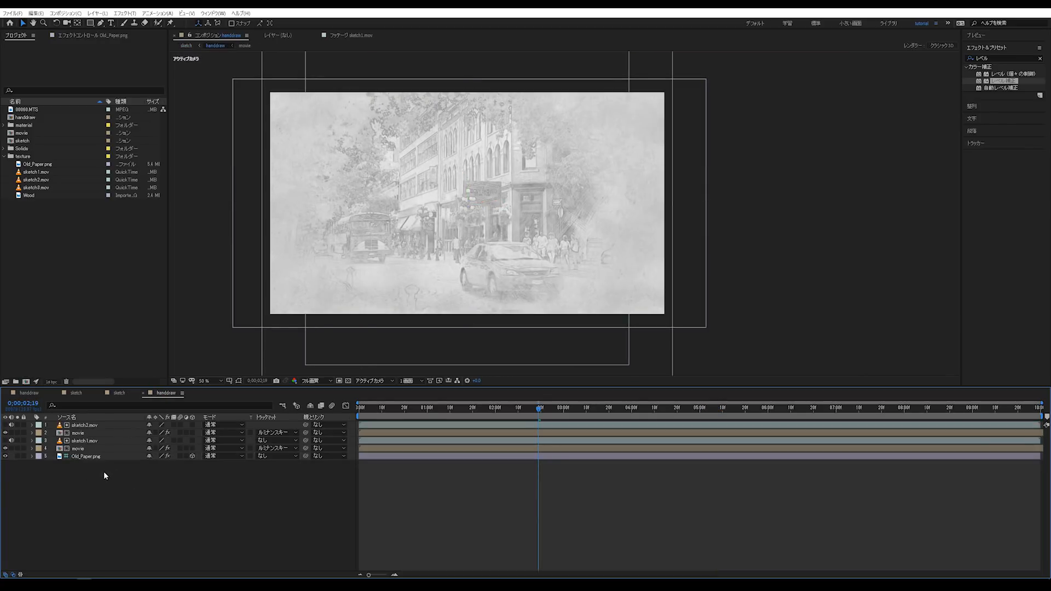
Set the blending mode of both movie layers to 乗算 (Multiply)
left_click(78, 449)
left_click(119, 475)
left_click(110, 448)
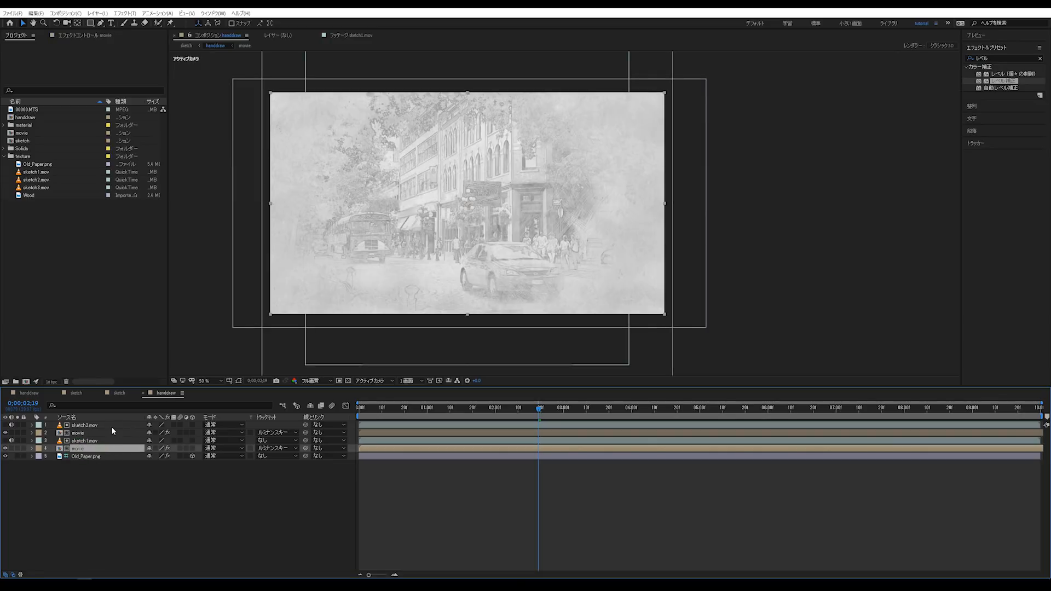
left_click(110, 433, "ctrl")
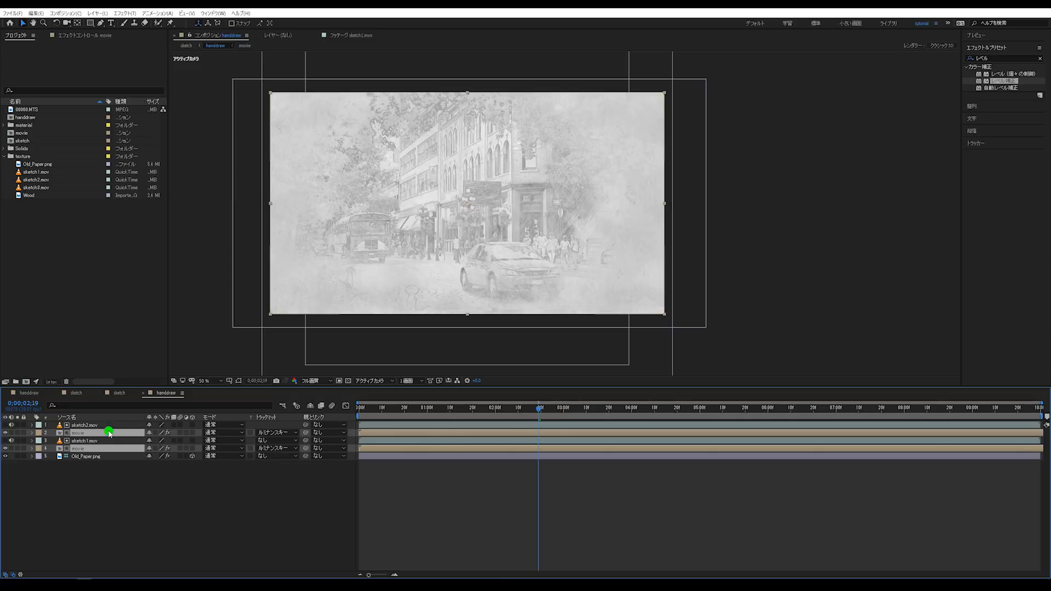
left_click(221, 433)
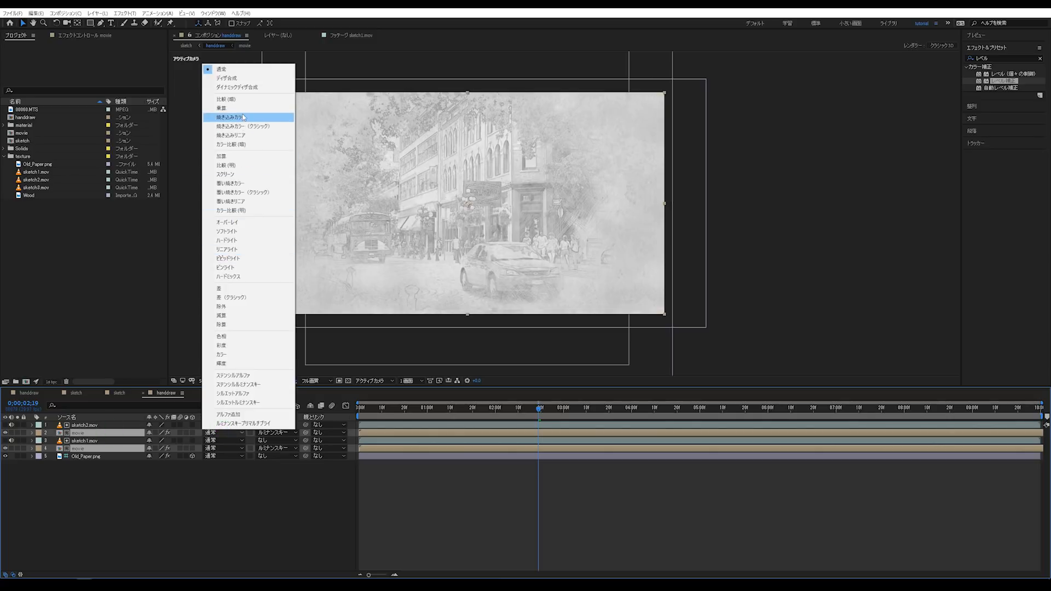
left_click(242, 110)
left_click(538, 524)
Preview handdraw, and at 0;00;02;11 move sketch2.mov right and down of the frame's centre and rotate it about 55°
left_click_drag(517, 410, 271, 424)
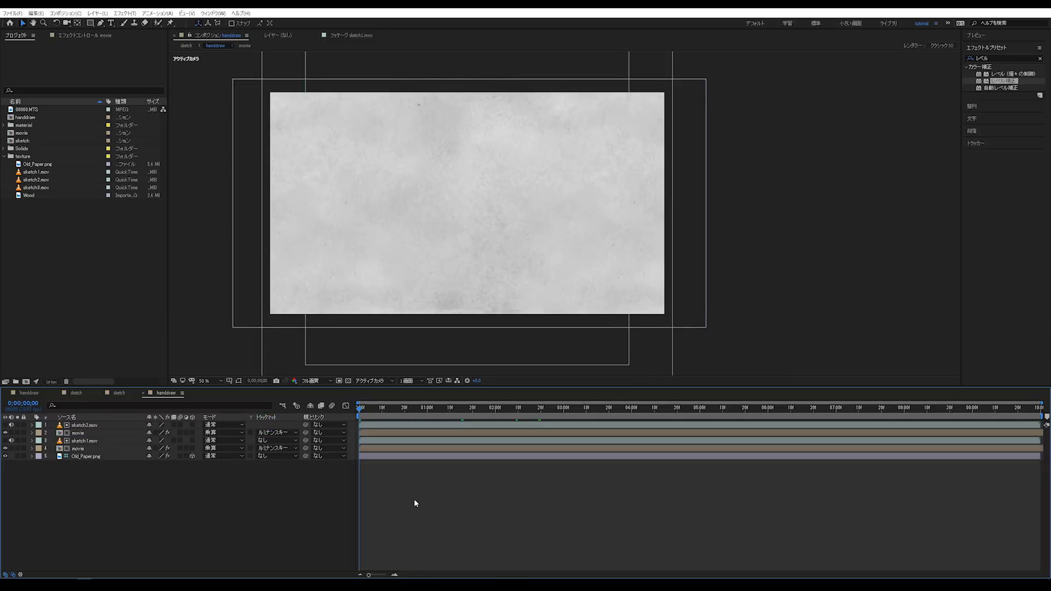
key("space")
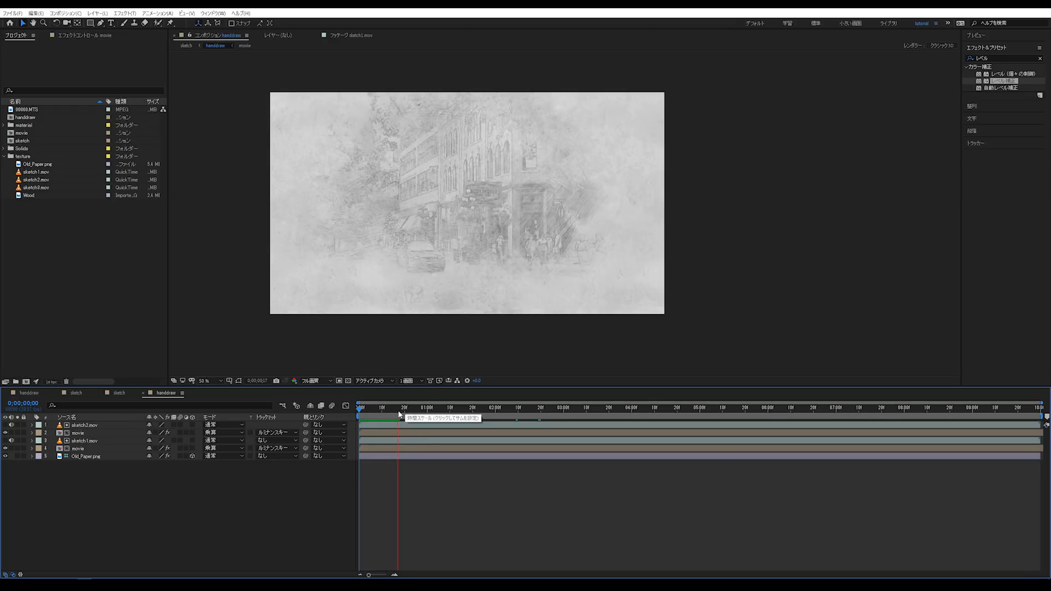
left_click_drag(408, 425, 520, 424)
left_click(99, 428)
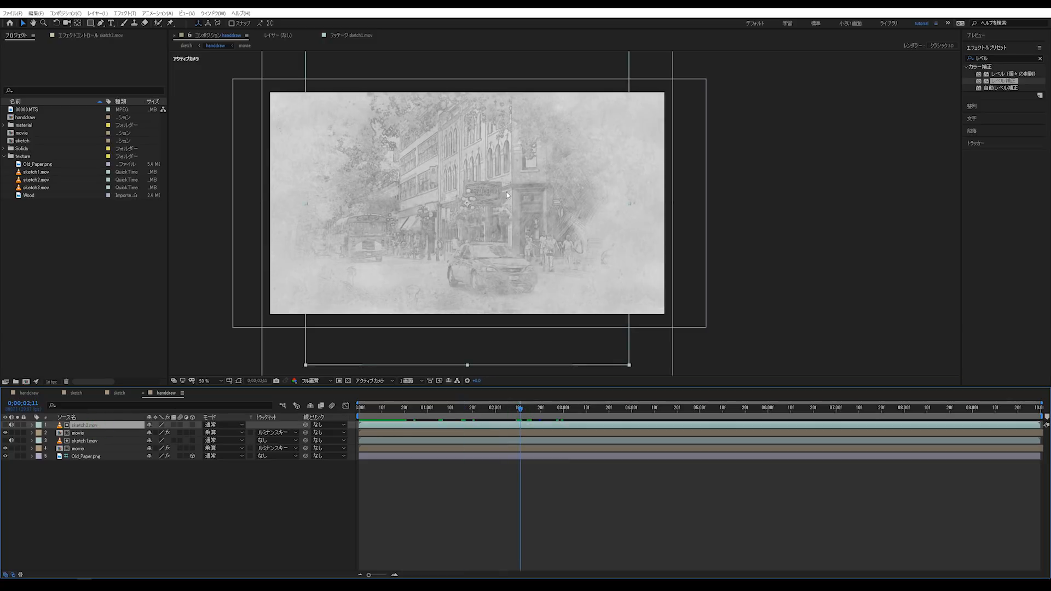
mouse_move(540, 216)
left_mouse_down()
mouse_move(535, 260)
mouse_move(575, 275)
mouse_move(622, 169)
mouse_move(618, 233)
mouse_move(603, 254)
mouse_move(612, 241)
left_mouse_up()
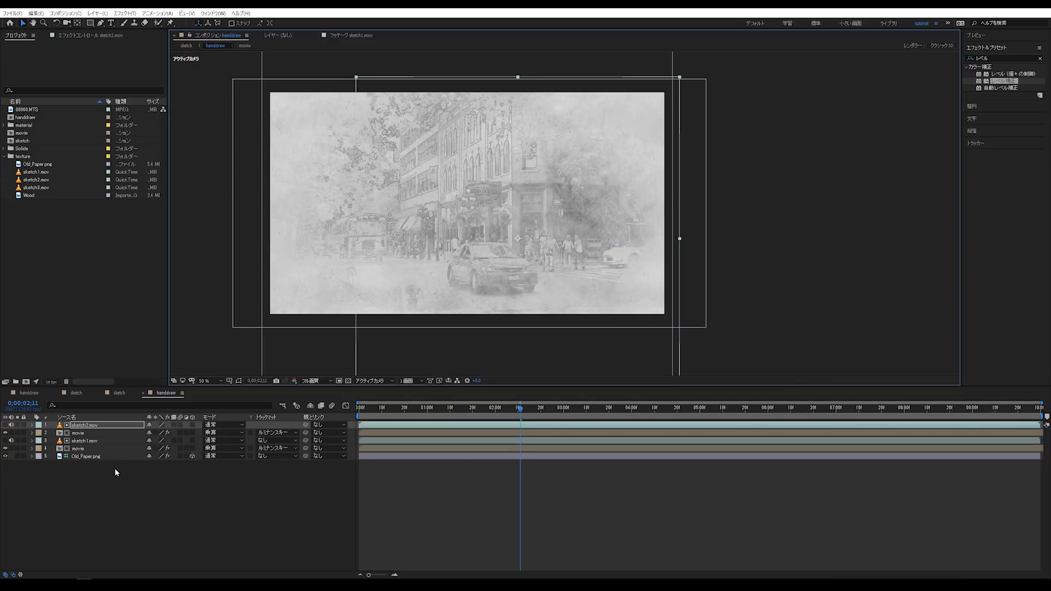
key("r")
mouse_move(163, 434)
left_mouse_down()
mouse_move(176, 428)
mouse_move(159, 426)
mouse_move(201, 417)
mouse_move(158, 409)
left_mouse_up()
mouse_move(537, 186)
left_mouse_down()
mouse_move(546, 181)
mouse_move(526, 198)
mouse_move(526, 215)
left_mouse_up()
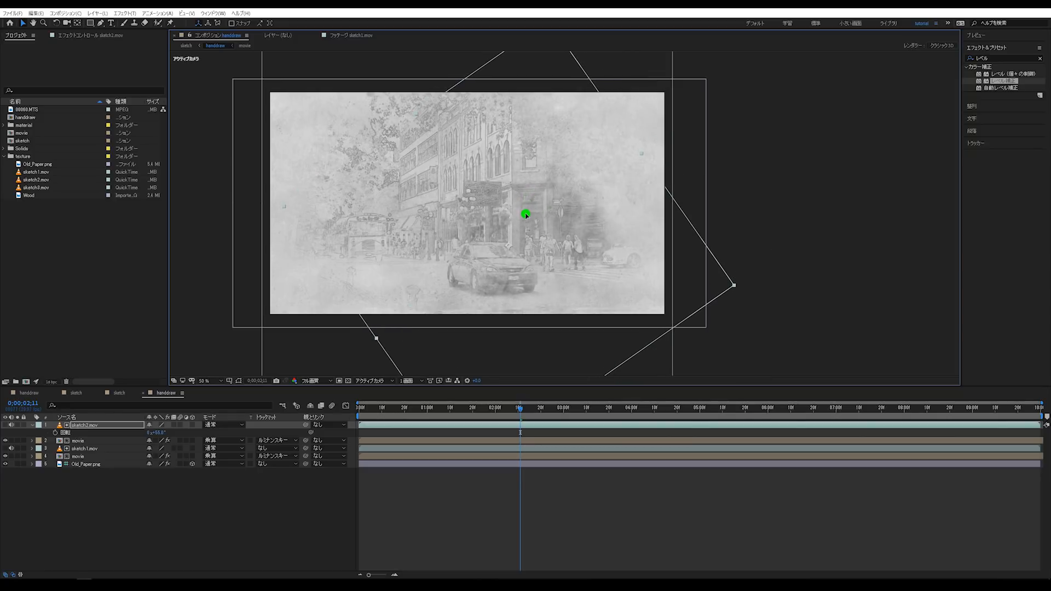
left_click(291, 513)
left_click(31, 425)
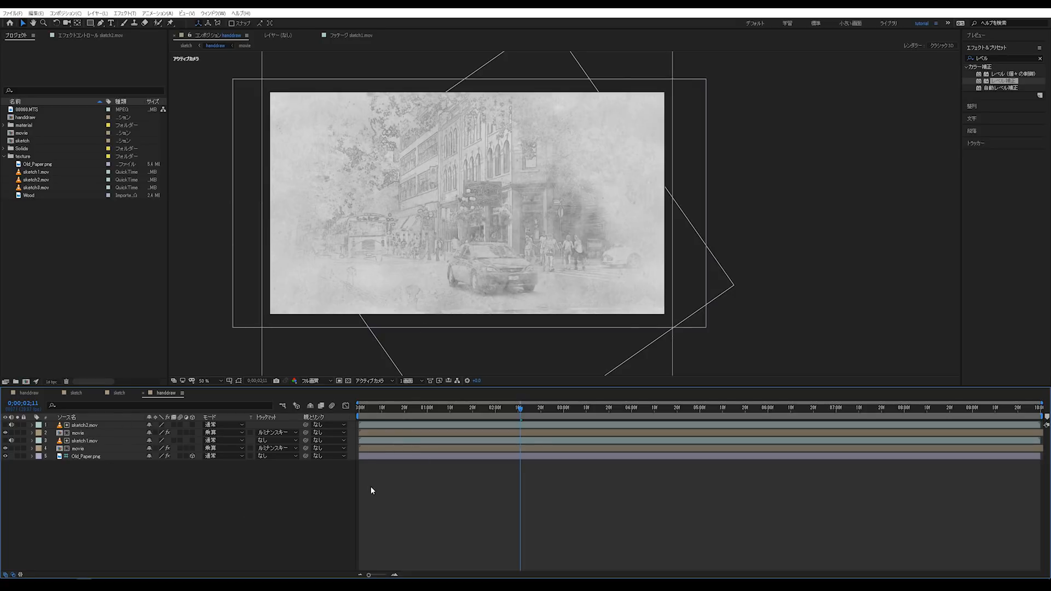
Shift the sketch2.mov layer to start at 0;00;00;15 and preview the reveal from the beginning
left_click(395, 415)
left_click(391, 411)
left_click_drag(390, 412, 412, 425)
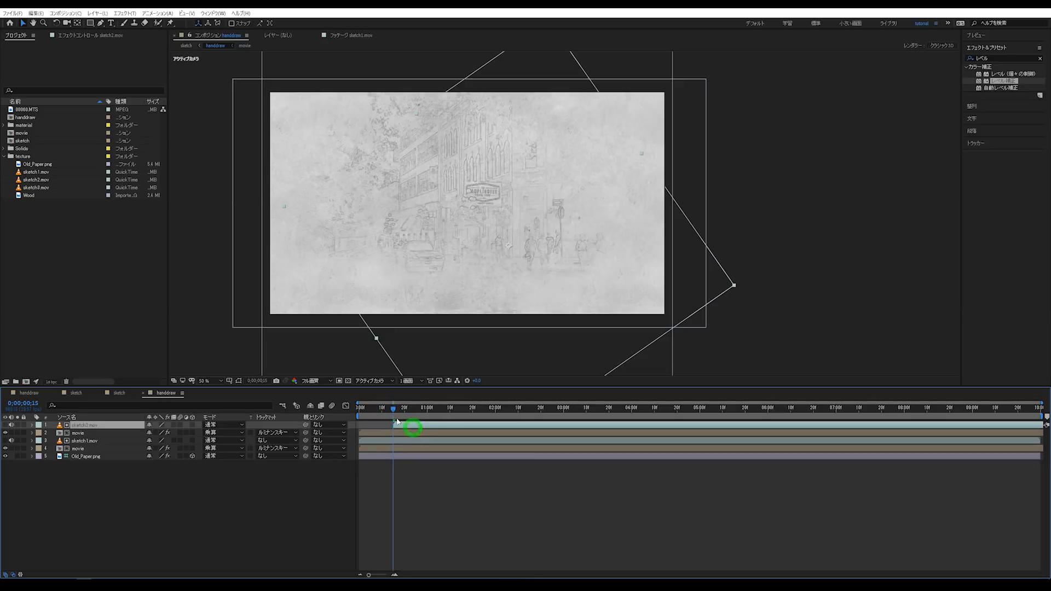
left_click(355, 406)
mouse_move(355, 406)
left_mouse_down()
mouse_move(418, 416)
mouse_move(297, 426)
left_mouse_up()
key("space")
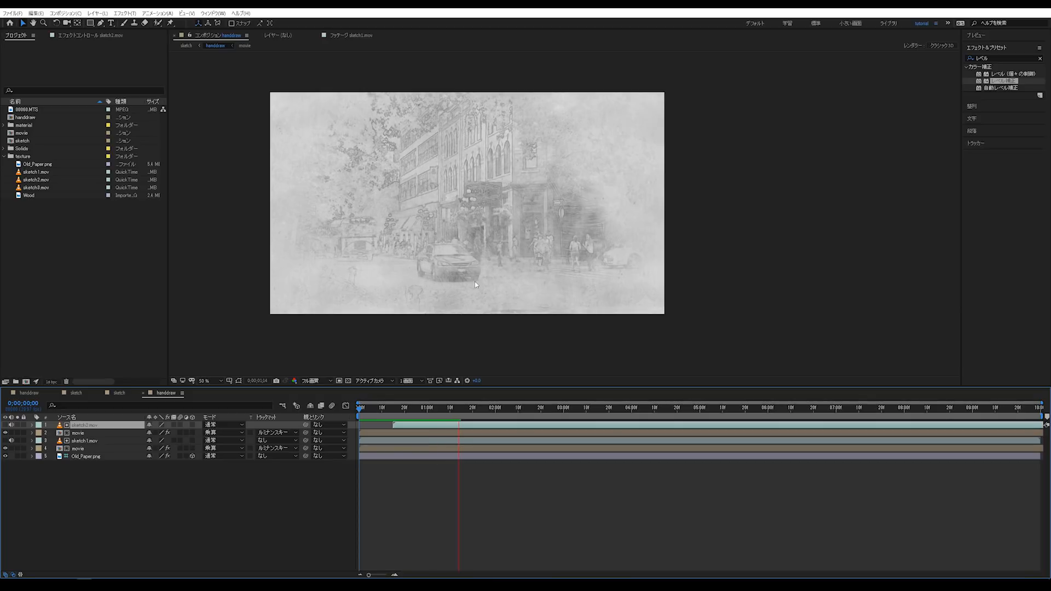
left_click_drag(415, 414, 301, 426)
key("space")
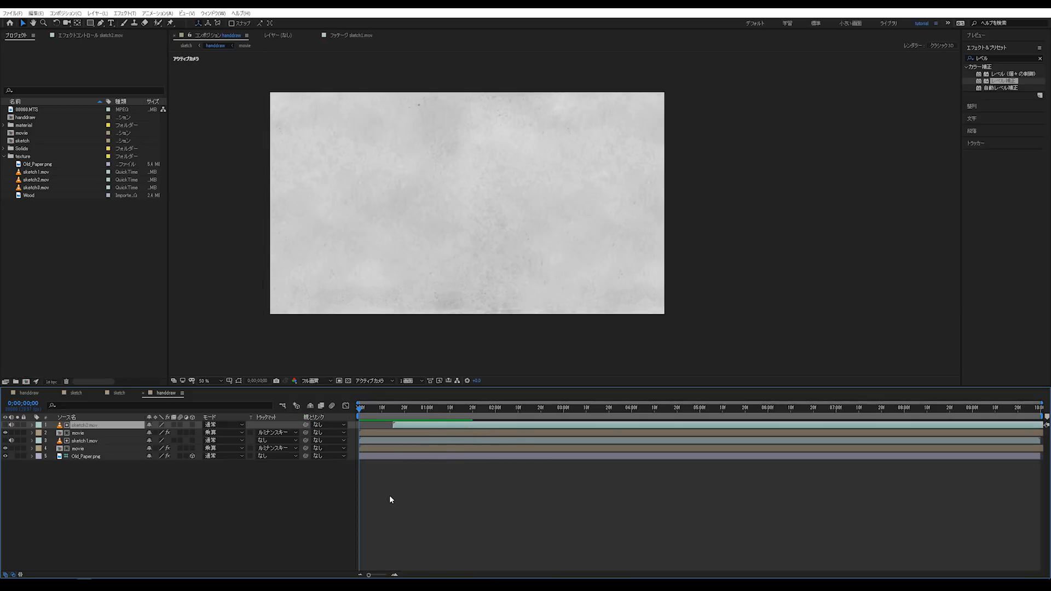
key("space")
left_click(460, 518)
Duplicate the upper movie layer to the top of the stack and set its レベル補正 white input level to 32768
left_click(98, 433)
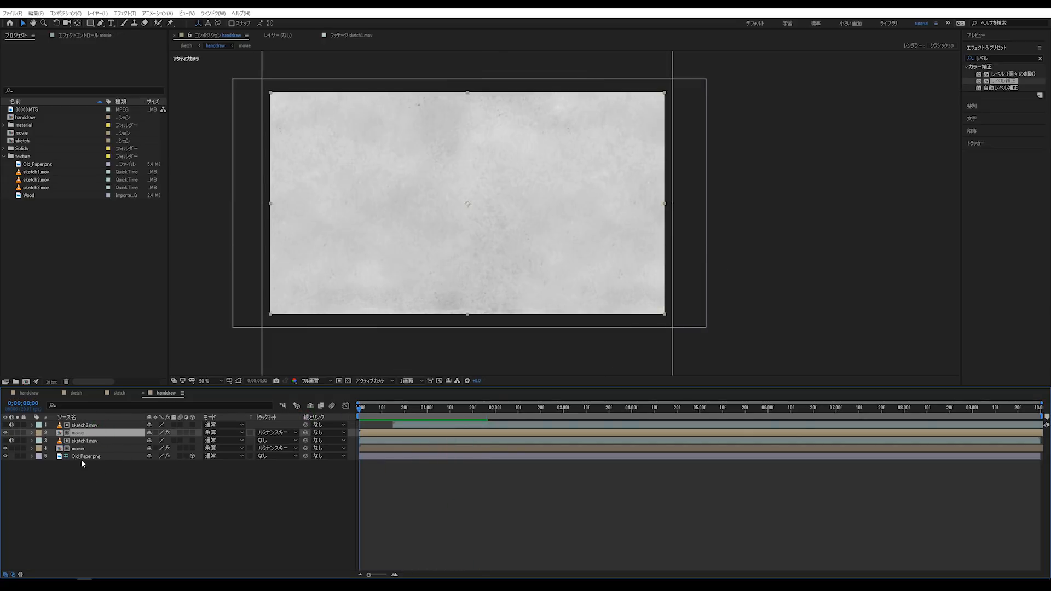
key("ctrl+d")
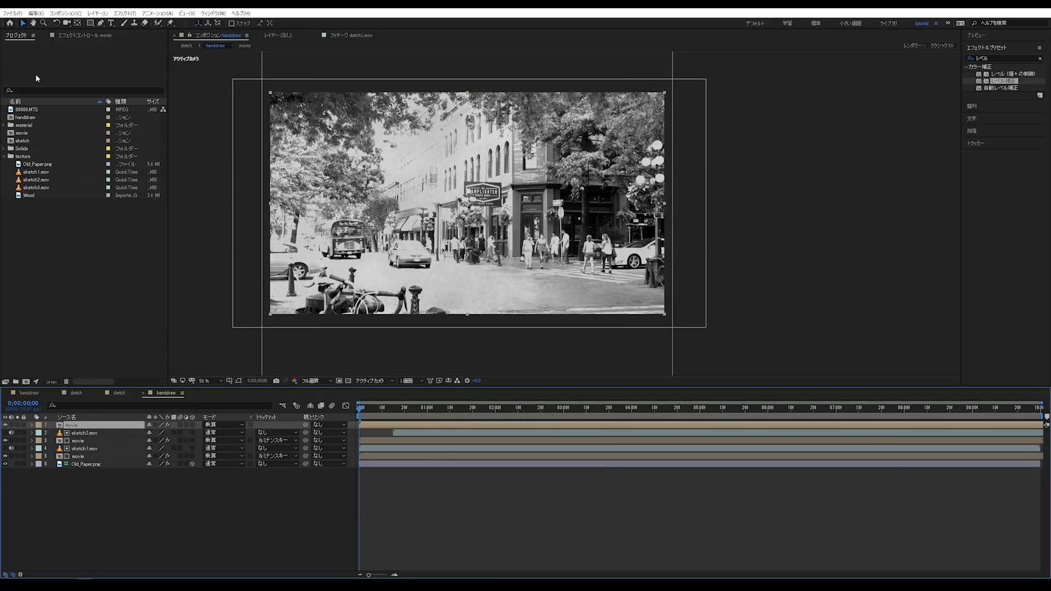
left_click(64, 37)
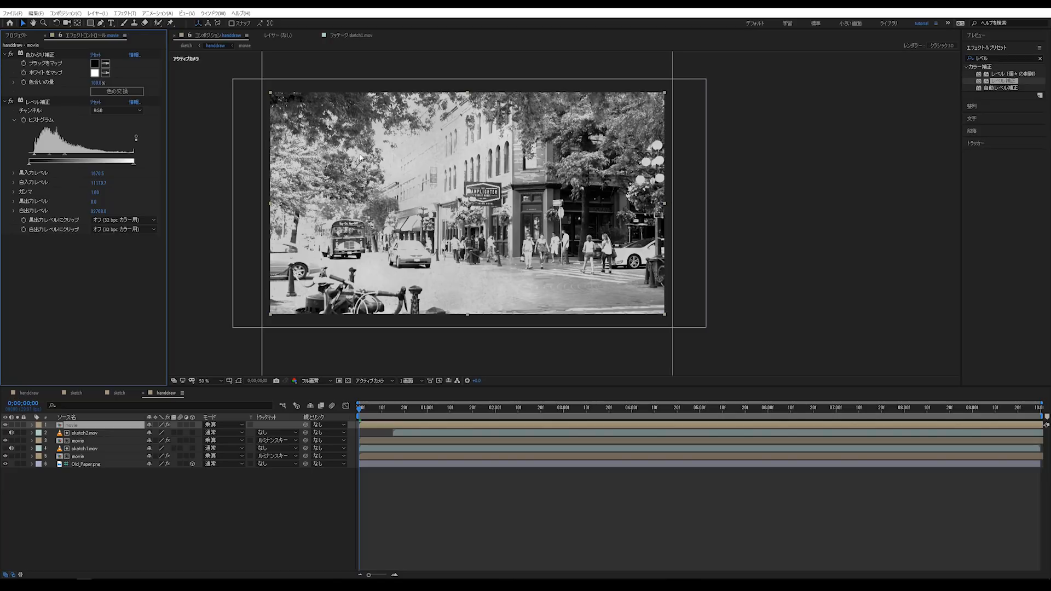
left_click_drag(377, 181, 277, 151)
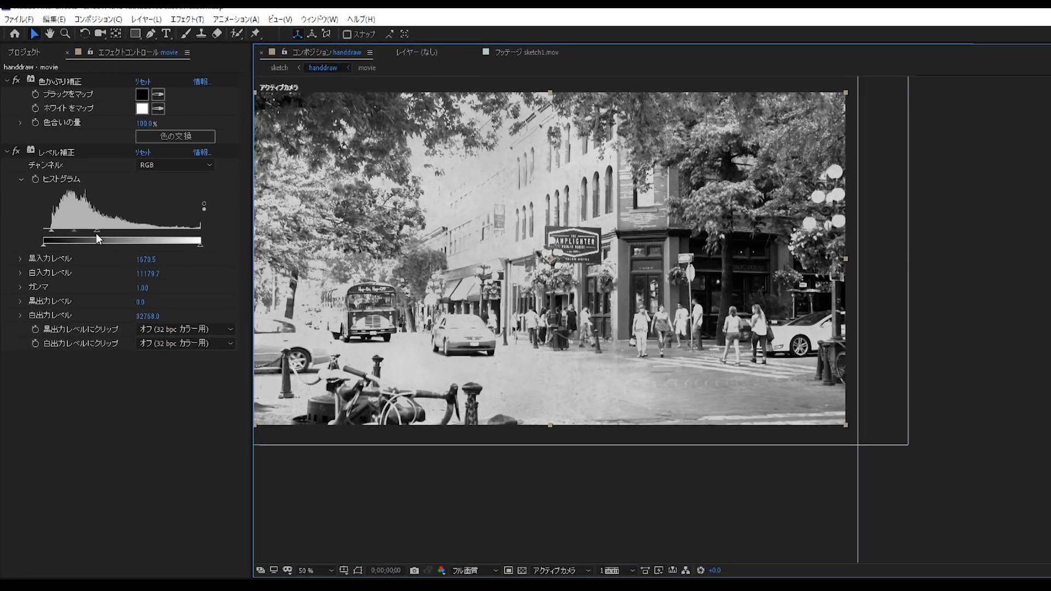
left_click_drag(97, 233, 291, 252)
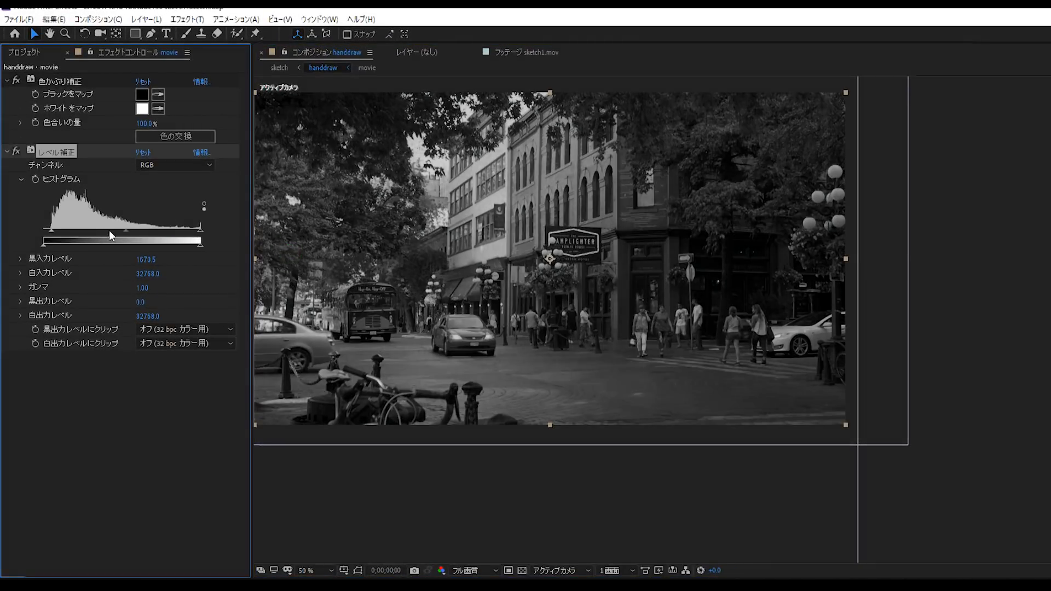
Darken the top movie layer by lowering its レベル補正 gamma, and fit the composition view to the available space
left_click_drag(125, 236, 169, 229)
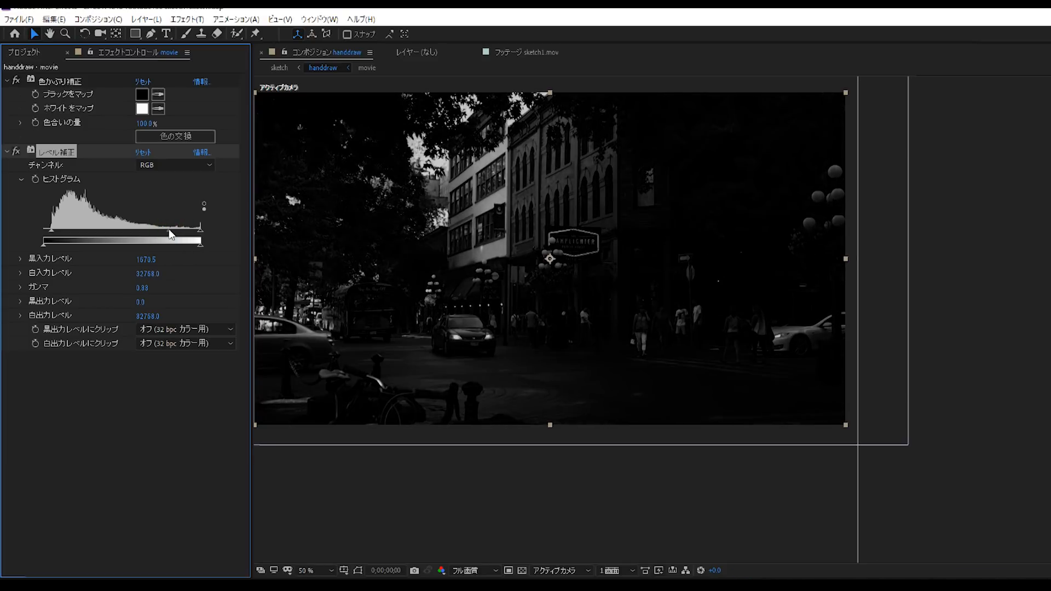
mouse_move(180, 233)
left_mouse_down()
mouse_move(153, 232)
mouse_move(167, 228)
left_mouse_up()
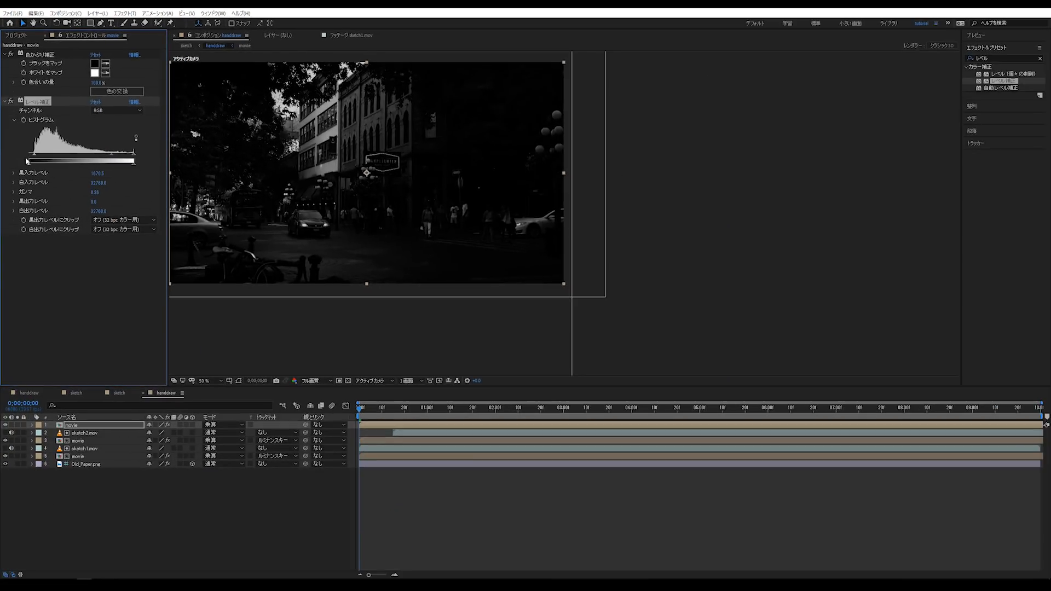
left_click(202, 377)
left_click(207, 389)
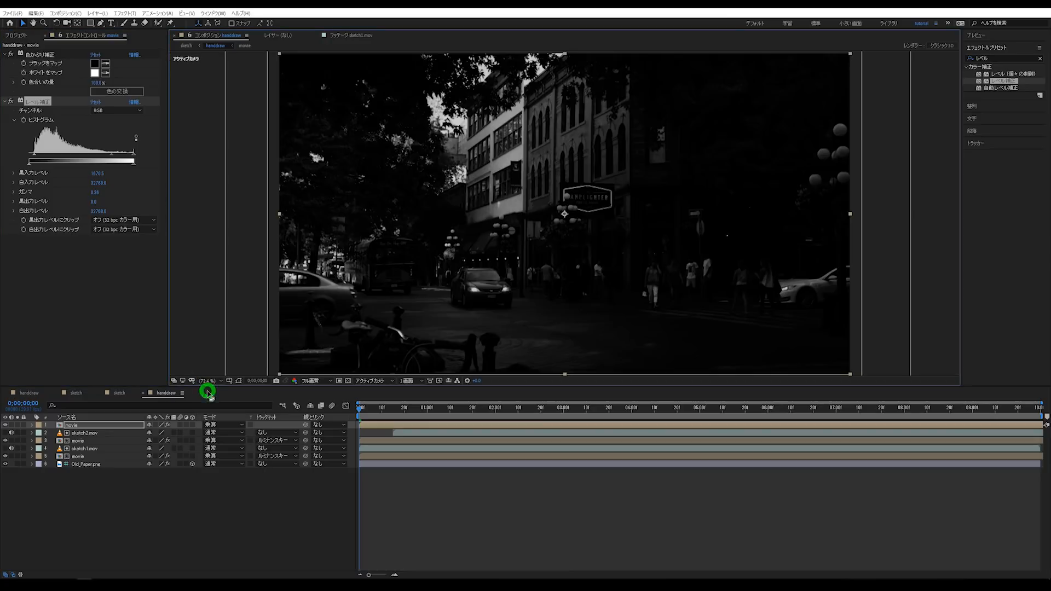
Duplicate the sketch2.mov layer and place the copy directly above the top movie layer as its luminance matte
left_click(434, 481)
left_click(101, 436)
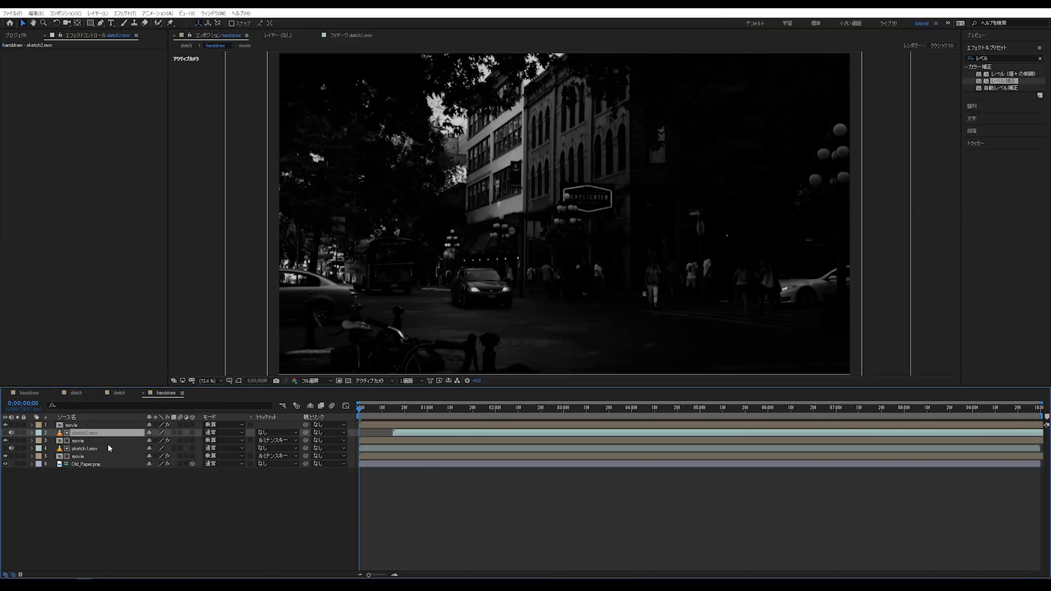
key("ctrl+d")
left_click_drag(79, 434, 81, 424)
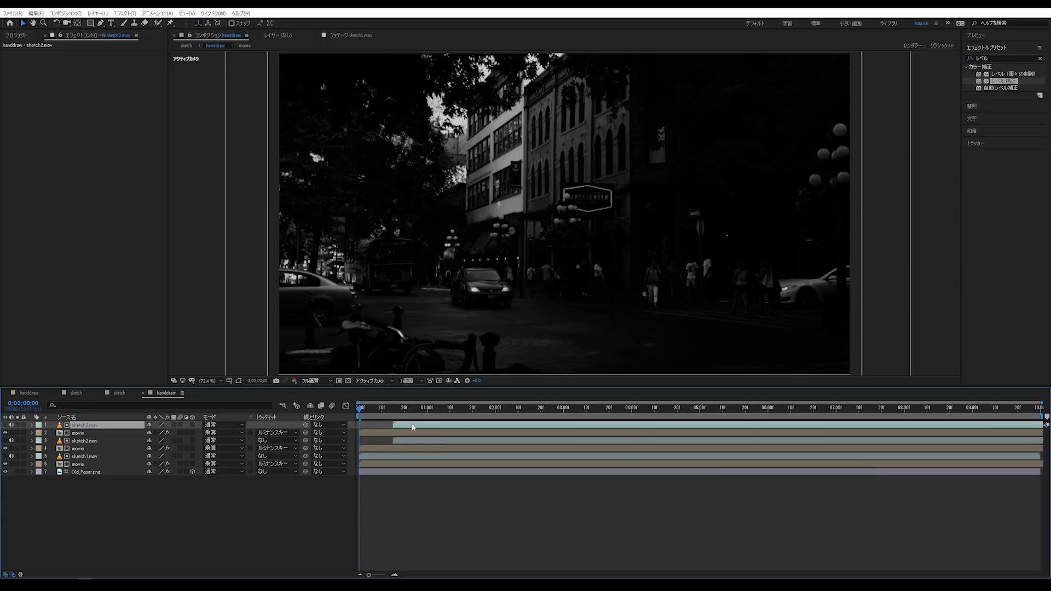
Solo the top sketch2.mov, the movie layer it mattes and Old_Paper.png, and view them at 0;00;01;20
left_click(17, 432)
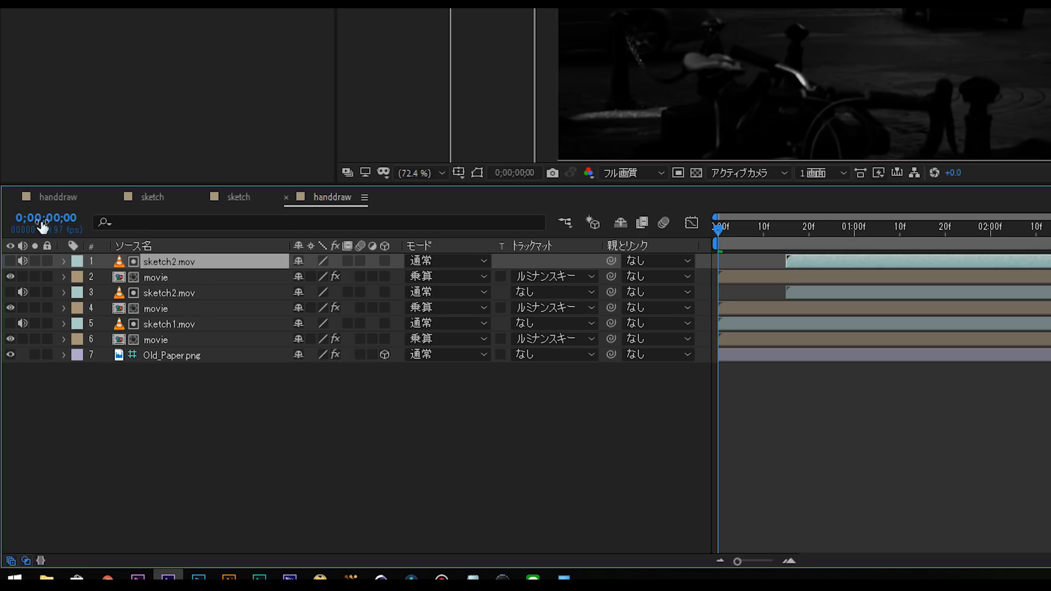
left_click(36, 275)
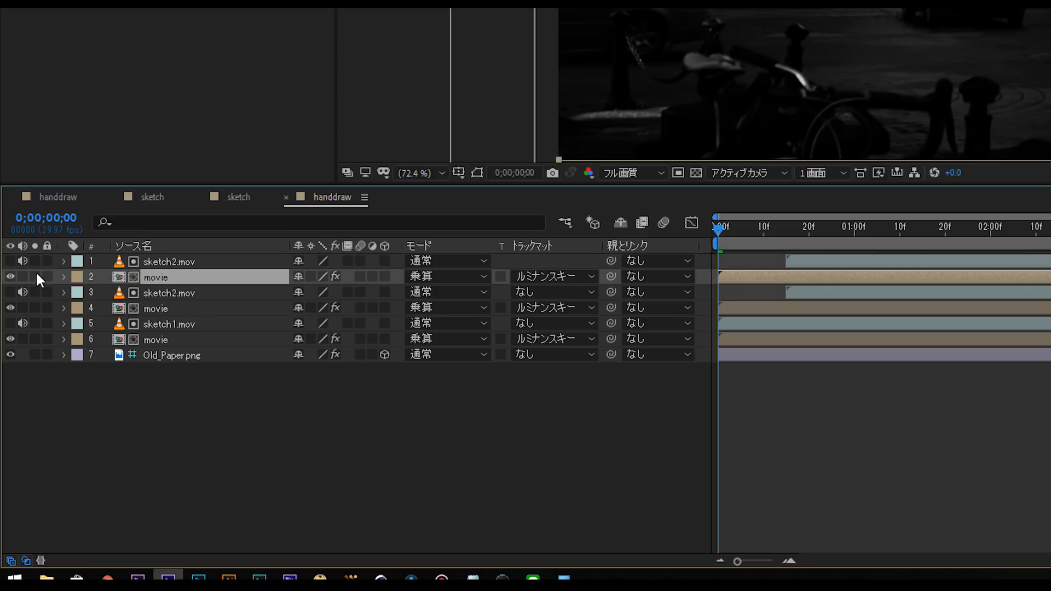
left_click(35, 261)
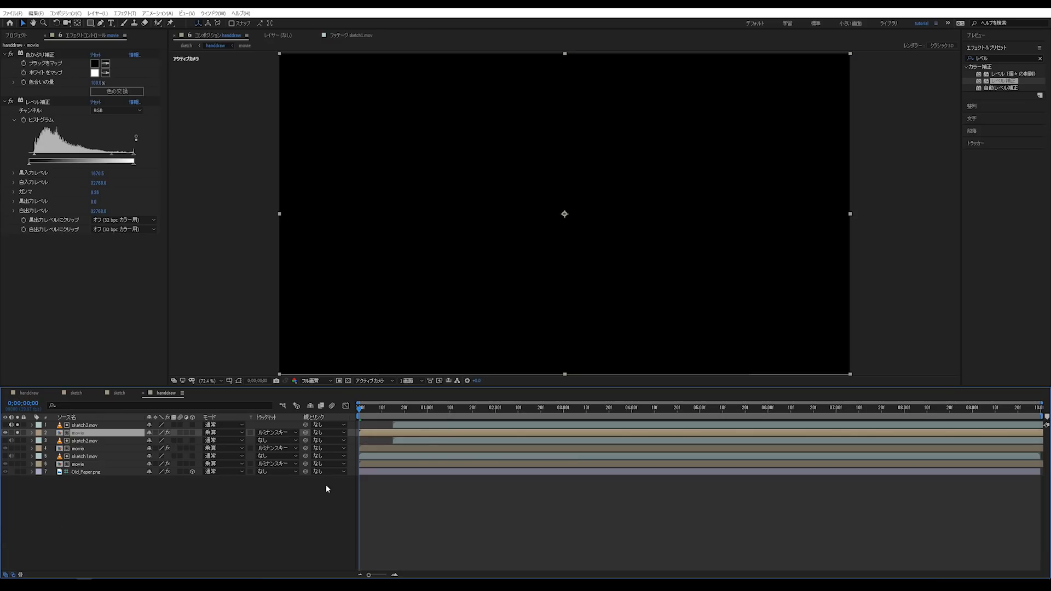
left_click_drag(406, 417, 472, 418)
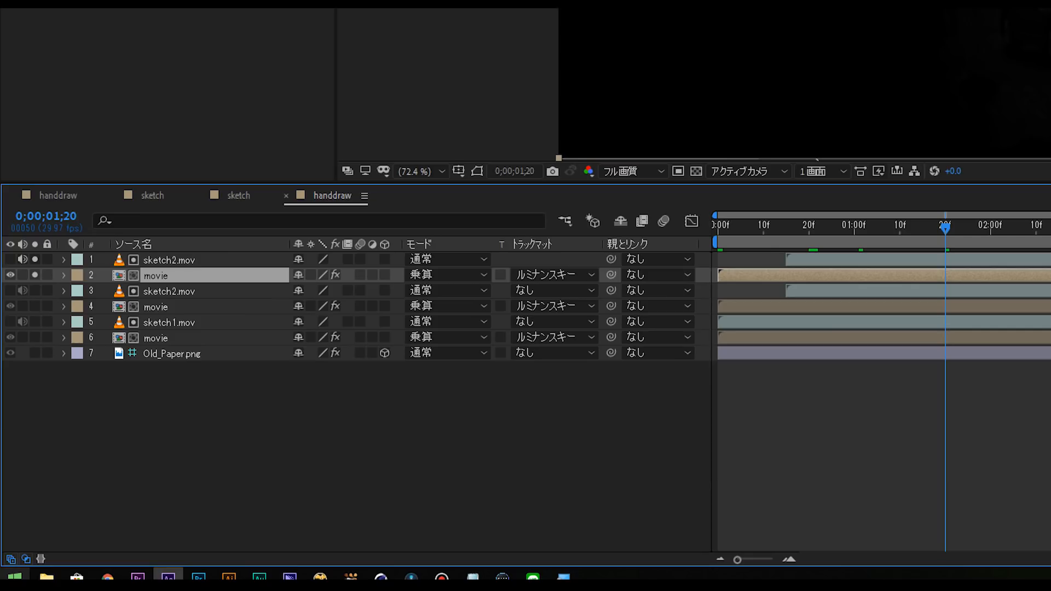
left_click(35, 352)
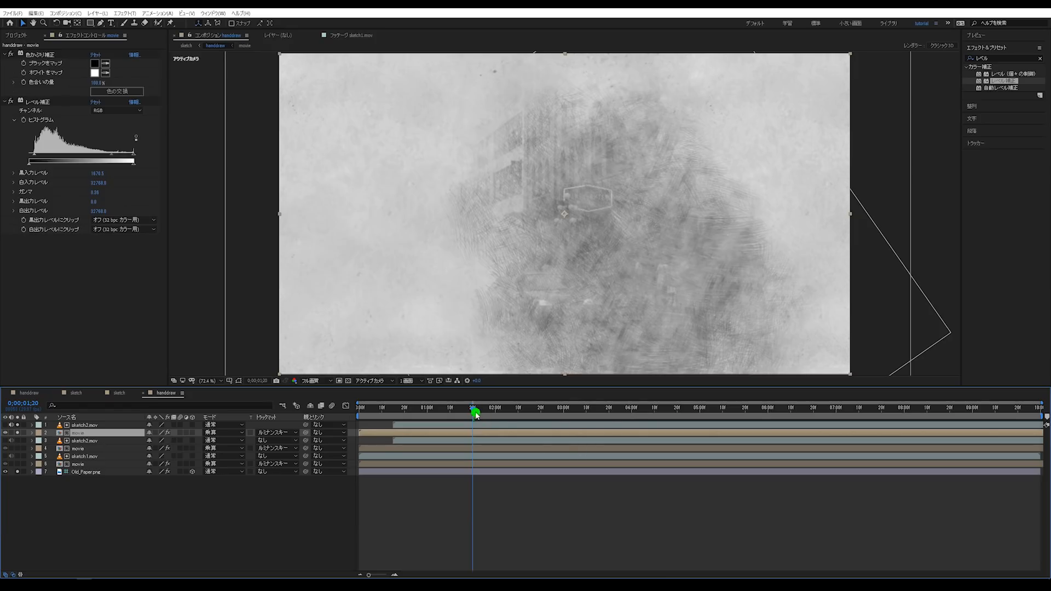
At 0;00;01;29 move the top sketch2.mov slightly left of and below the frame's centre and set its rotation to about -12°
mouse_move(476, 415)
left_mouse_down()
mouse_move(624, 417)
mouse_move(402, 419)
mouse_move(493, 427)
left_mouse_up()
left_click(459, 431)
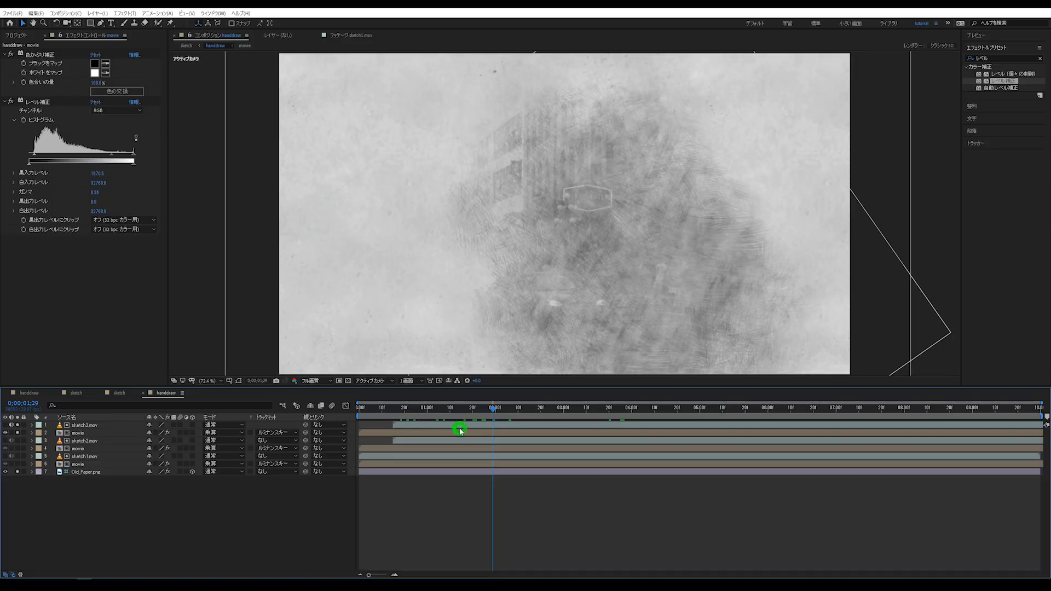
key("comma")
key("comma")
left_click_drag(627, 221, 588, 202)
left_click_drag(683, 139, 665, 143)
left_click_drag(612, 235, 613, 227)
left_click_drag(683, 140, 674, 143)
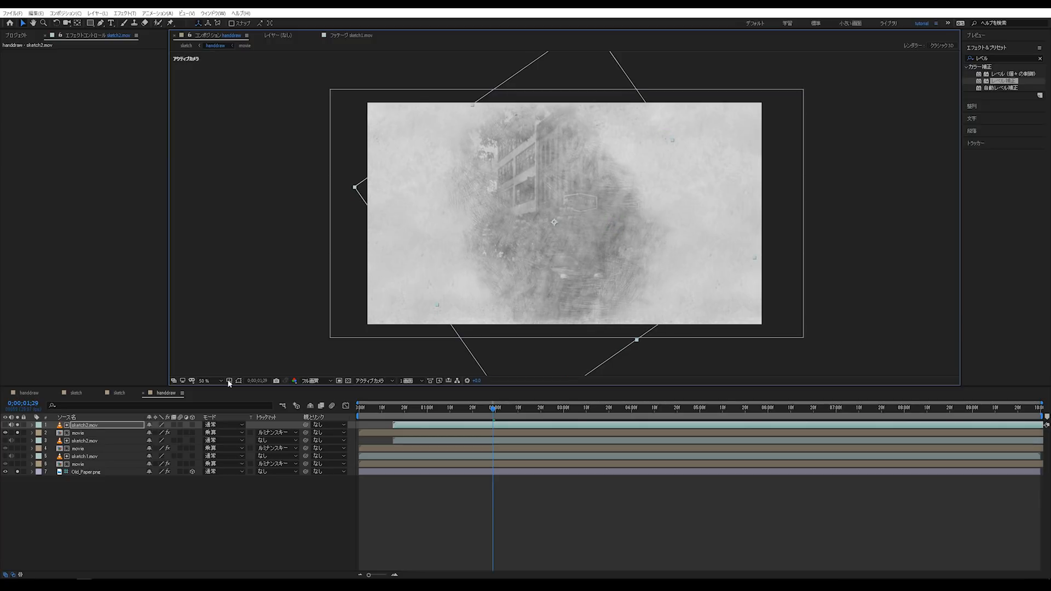
key("r")
left_click_drag(160, 432, 92, 427)
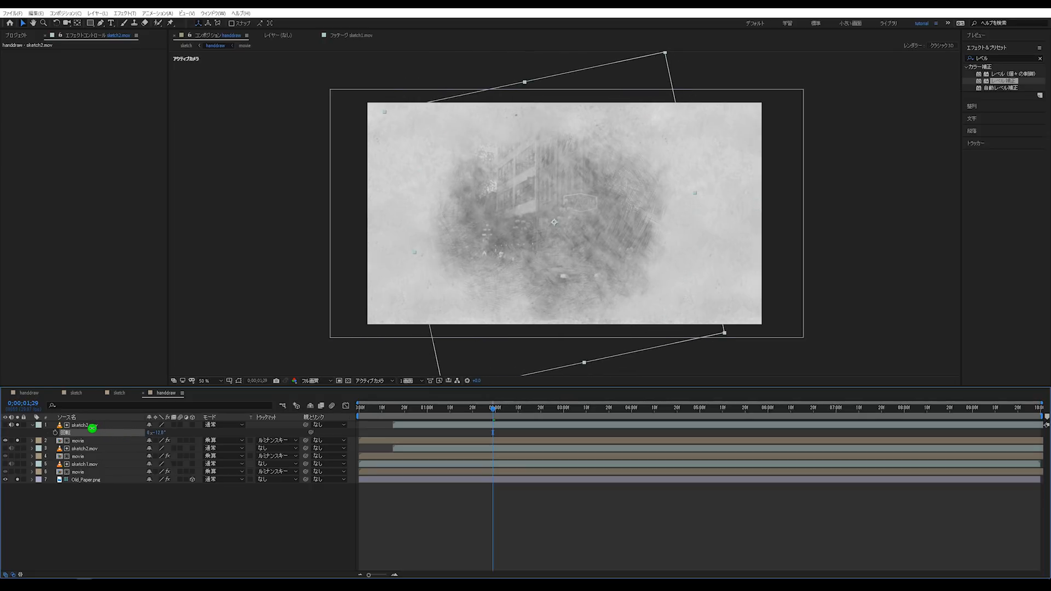
key("r")
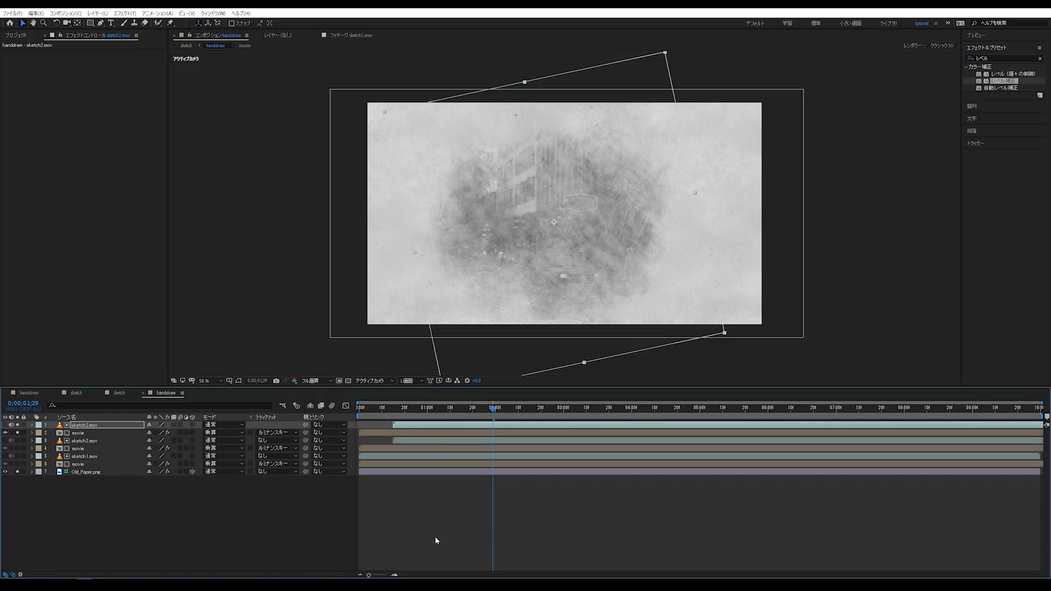
Turn off solo on all layers and review the combined reveal from the start up to 0;00;00;26
left_click(446, 528)
left_click(18, 426)
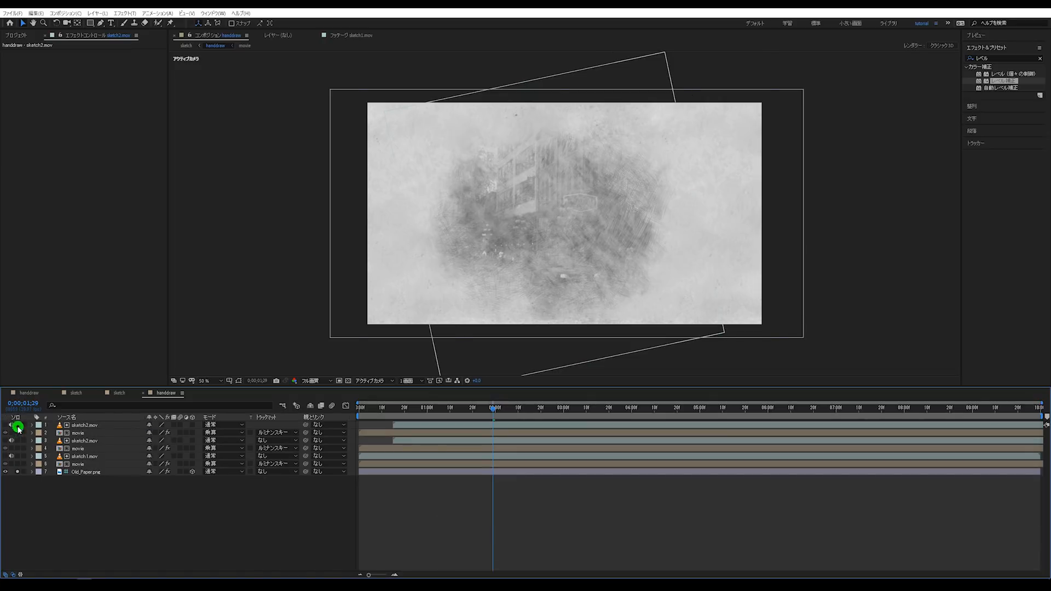
left_click(18, 428)
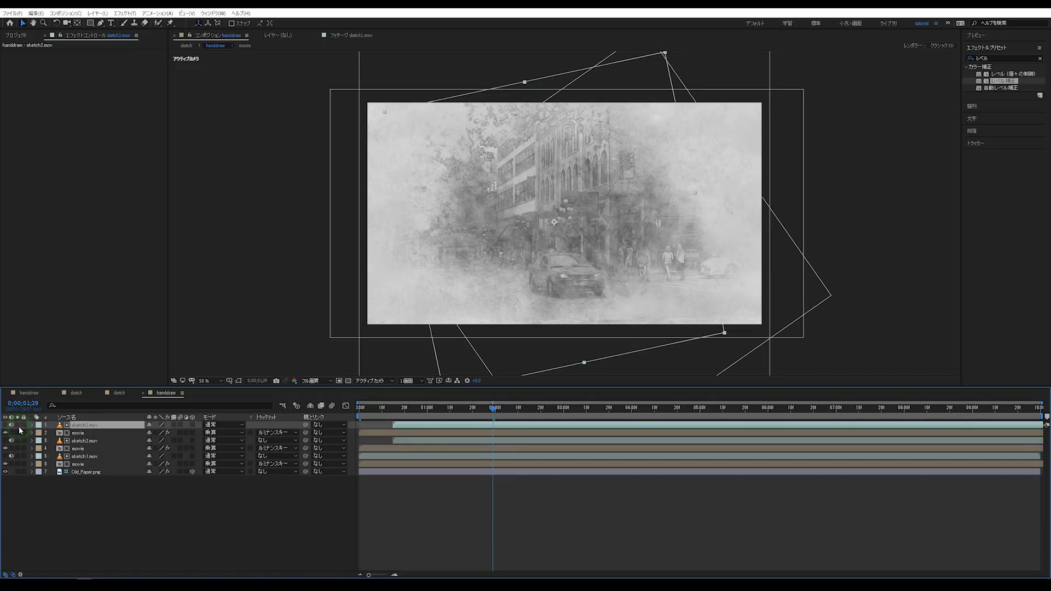
left_click(577, 534)
left_click_drag(489, 411, 271, 414)
left_click_drag(381, 415, 418, 416)
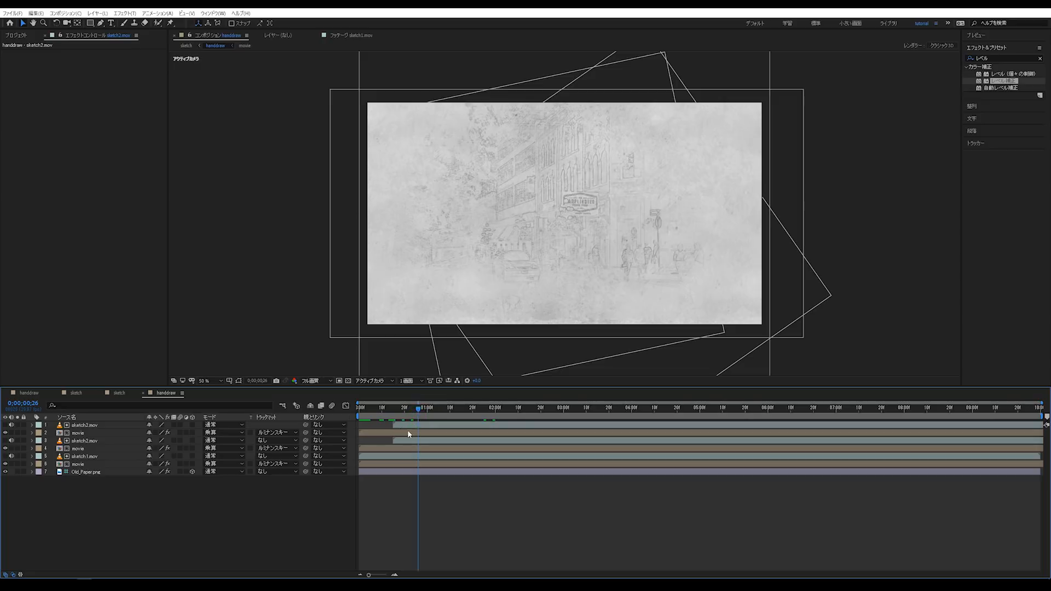
Align each upper movie layer's start with its sketch2.mov matte, starting the top pair at 0;00;00;22, and preview from the beginning
left_click(392, 434)
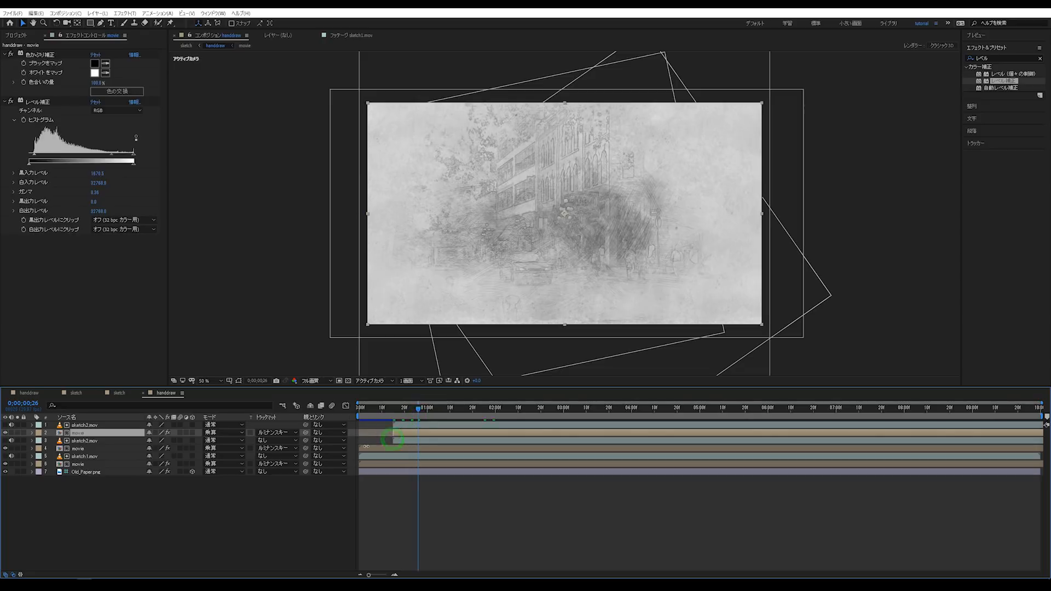
left_click(389, 452)
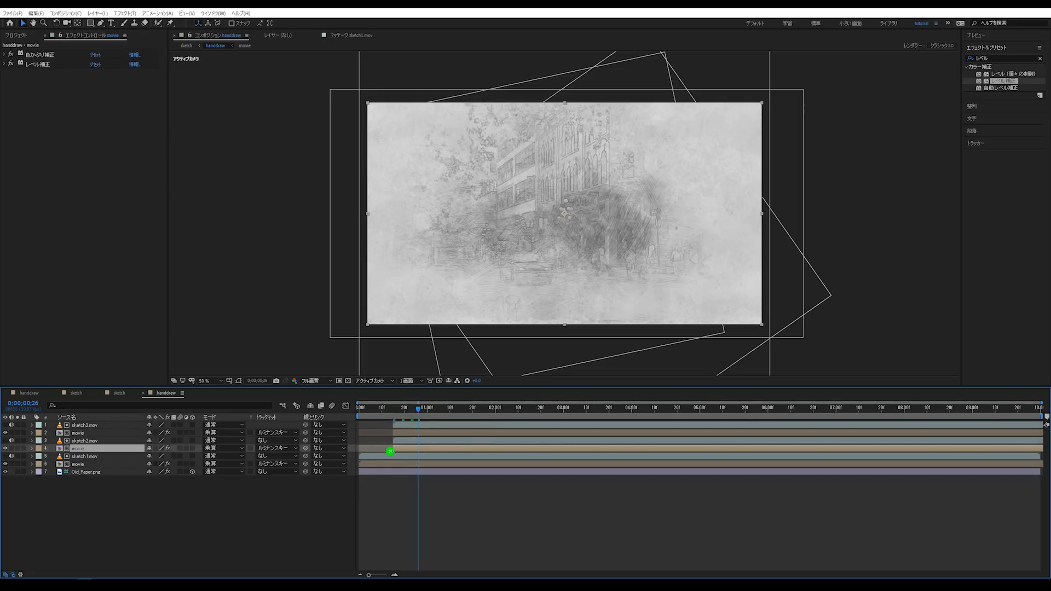
mouse_move(412, 425)
left_mouse_down()
mouse_move(428, 430)
mouse_move(406, 440)
mouse_move(285, 420)
left_mouse_up()
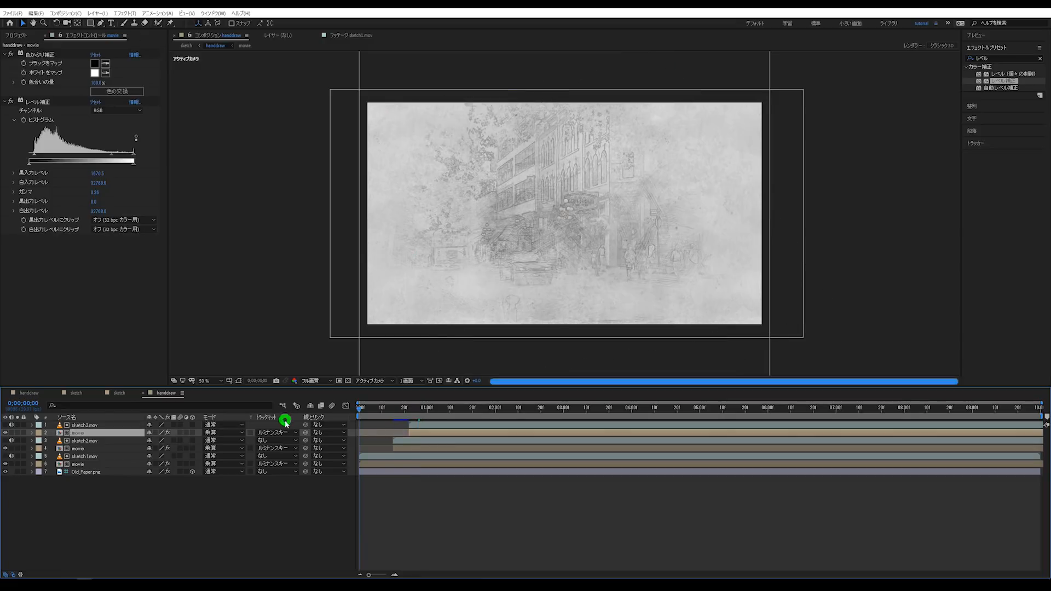
key("space")
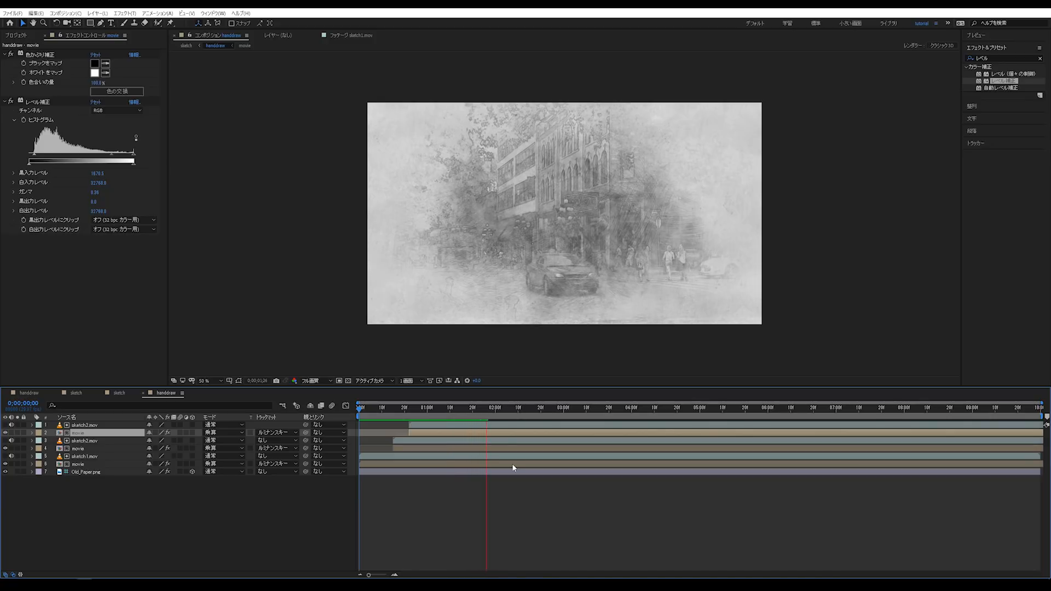
key("space")
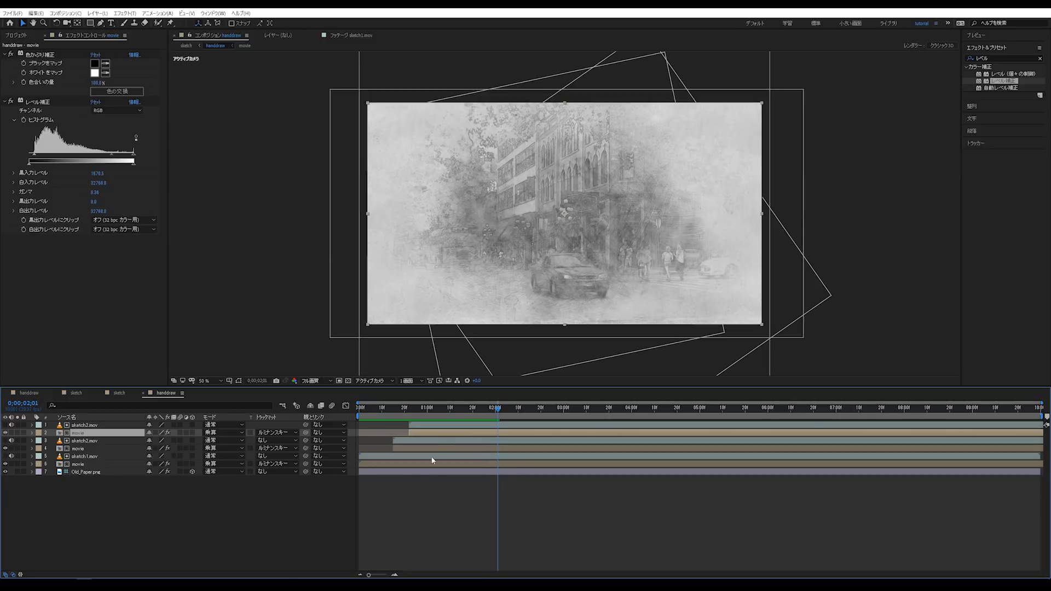
Duplicate the top movie layer to the top of the stack and start the copy at 0;00;01;00
left_click(446, 419)
left_click(124, 500)
left_click(108, 433)
key("ctrl+d")
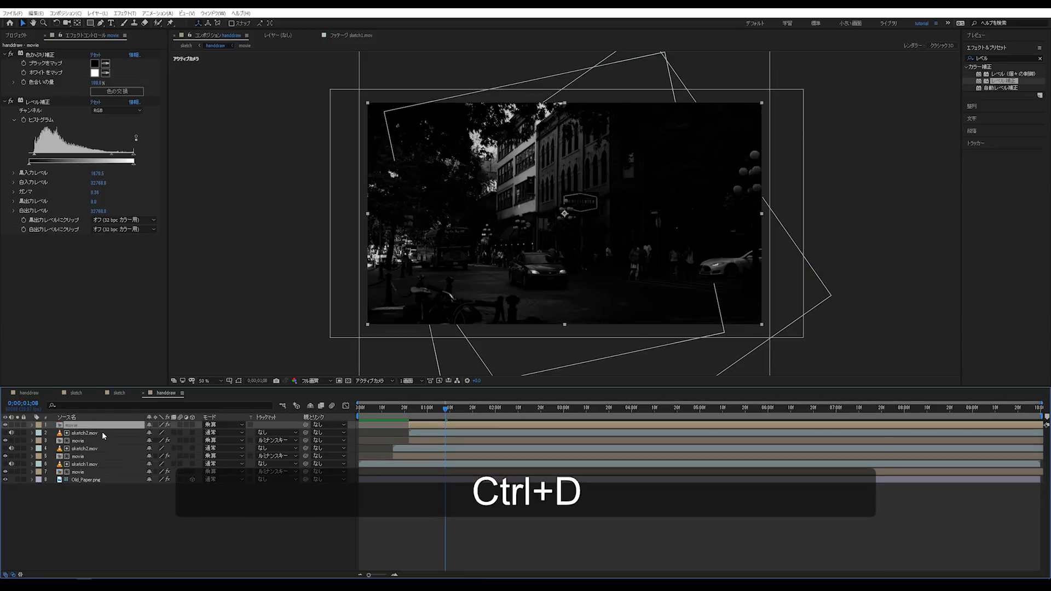
left_click_drag(430, 412, 540, 419)
scroll(409, 454, "up", 2)
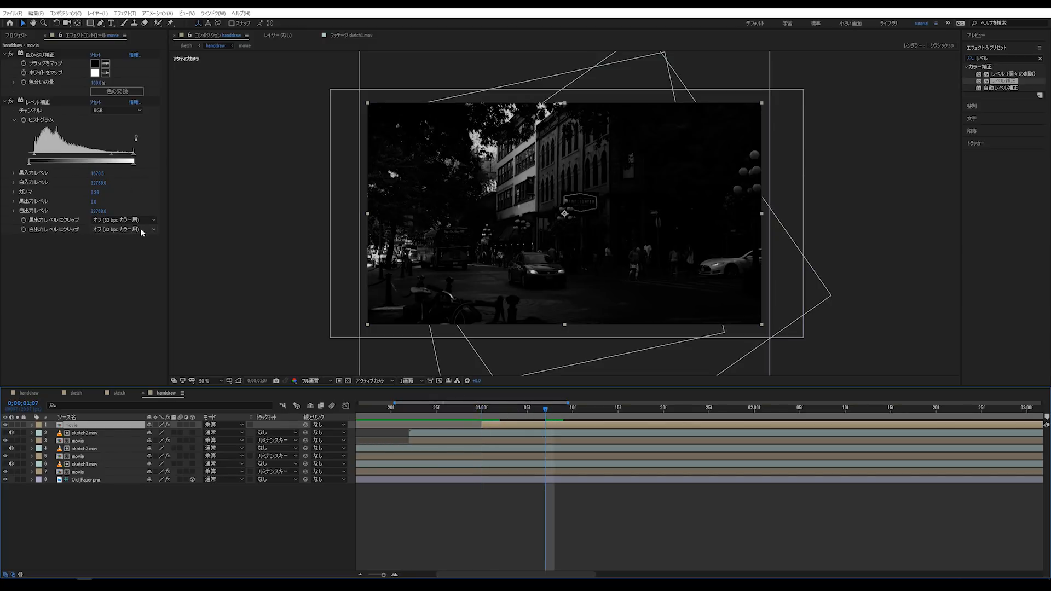
Brighten the new top movie layer's レベル補正 into strong contrast by raising black input and gamma and lowering white input
left_click_drag(112, 155, 36, 155)
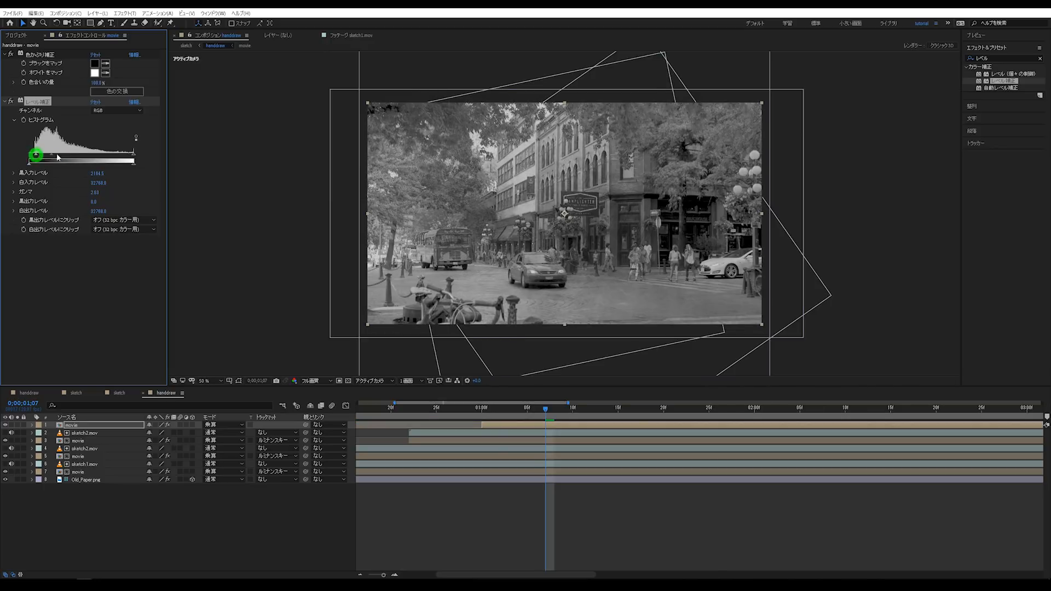
left_click_drag(133, 157, 42, 156)
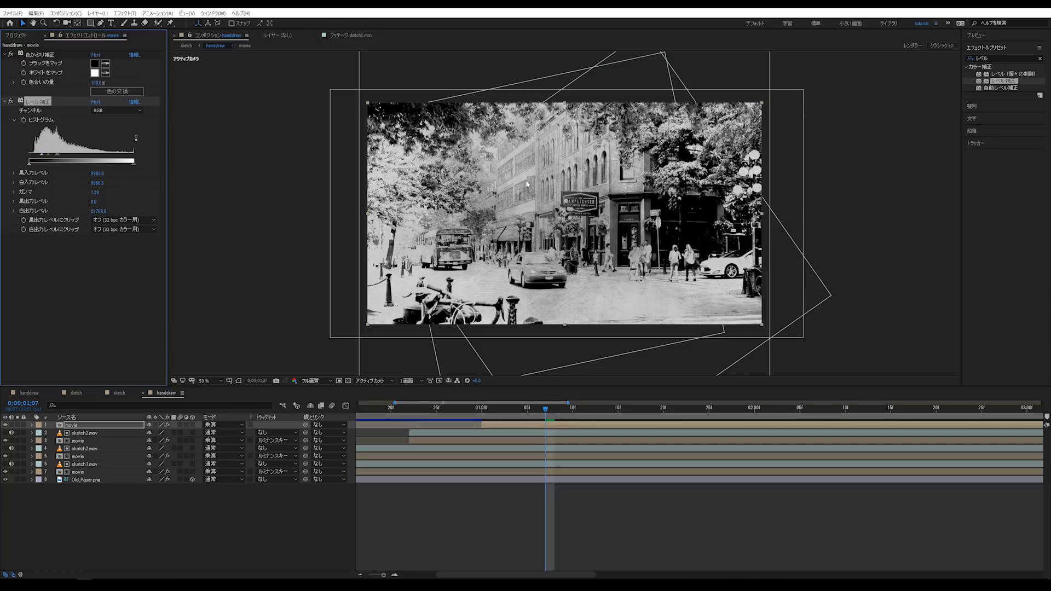
left_click(151, 522)
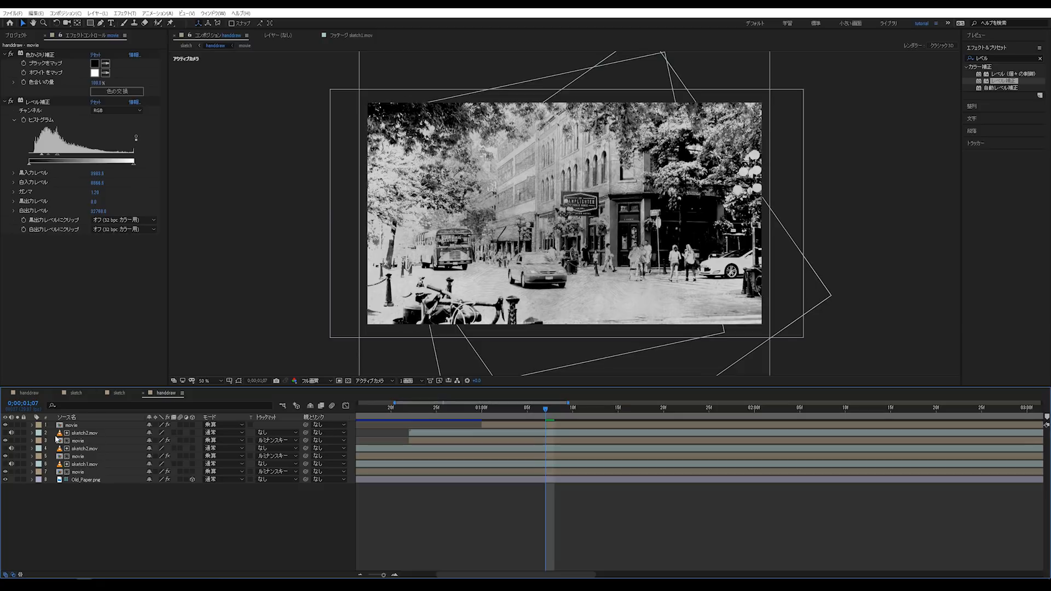
Add sketch1.mov above the top movie layer from 0;00;01;00, scale it down and hide it as the luminance matte
left_click(15, 36)
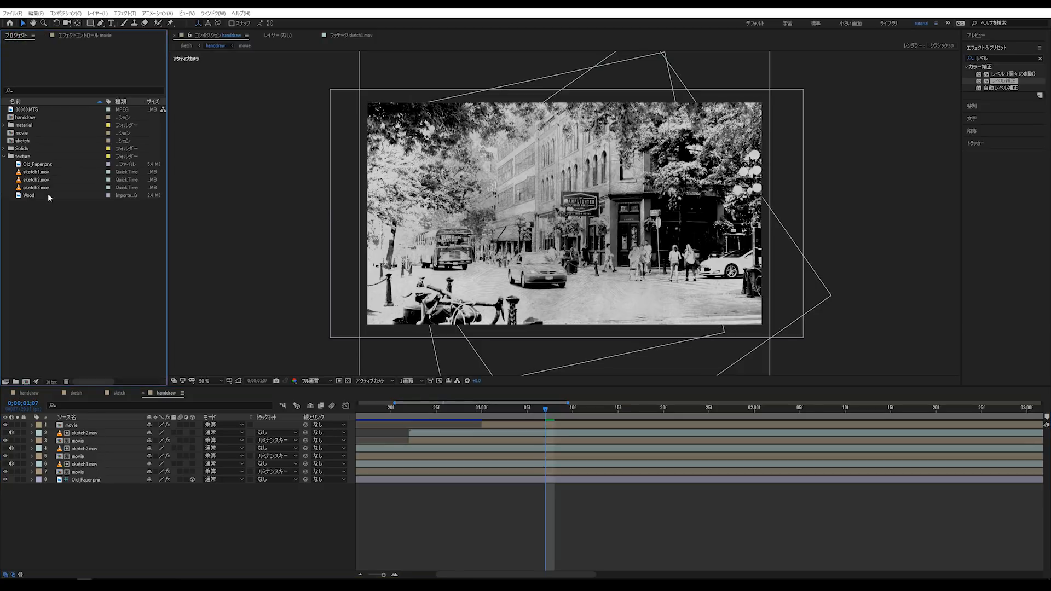
mouse_move(43, 172)
left_mouse_down()
mouse_move(453, 376)
mouse_move(496, 425)
left_mouse_up()
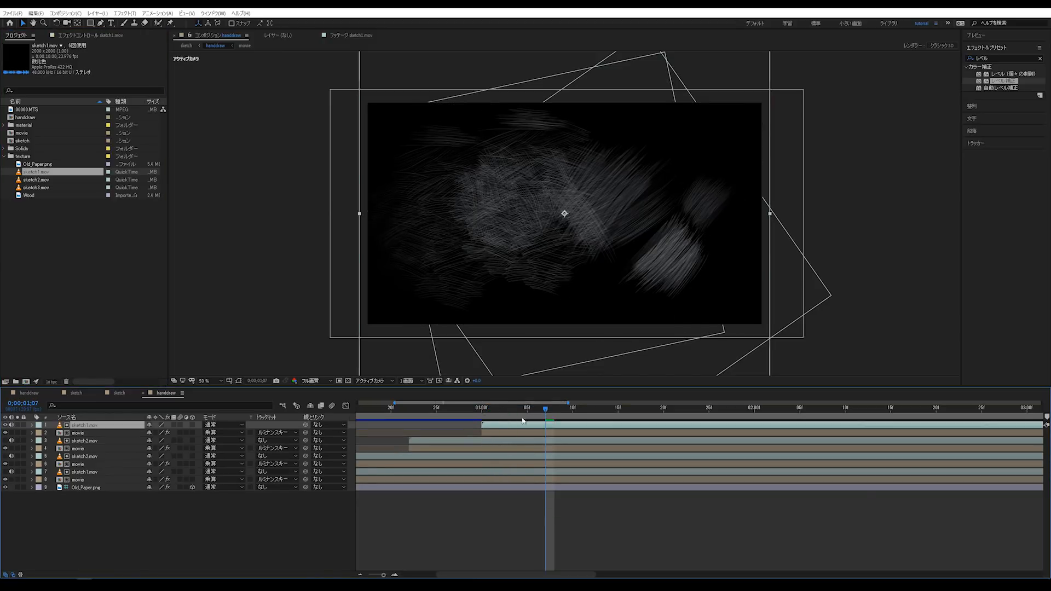
left_click_drag(769, 215, 711, 220)
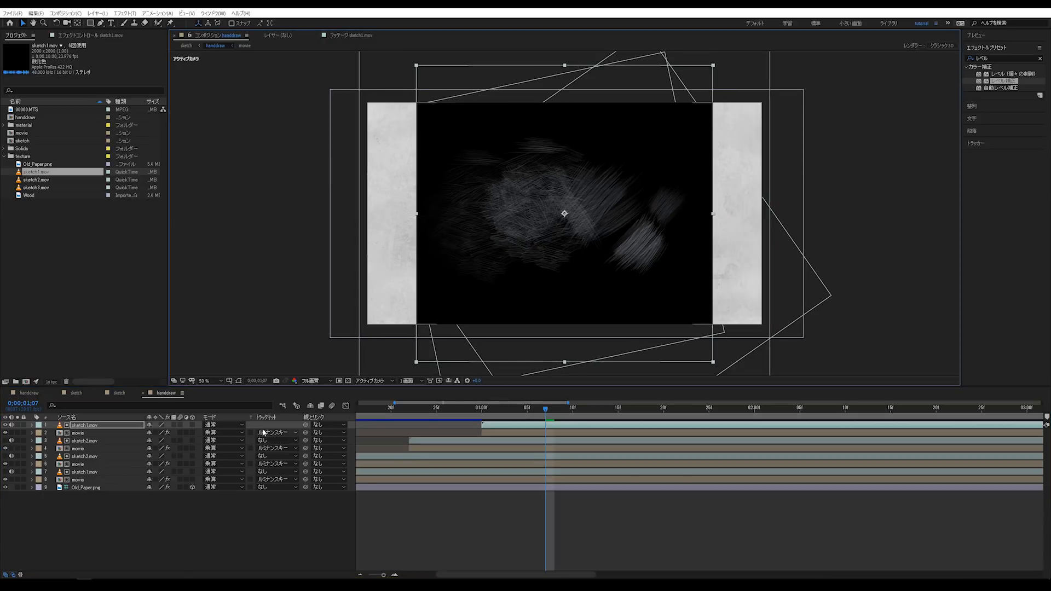
left_click(6, 426)
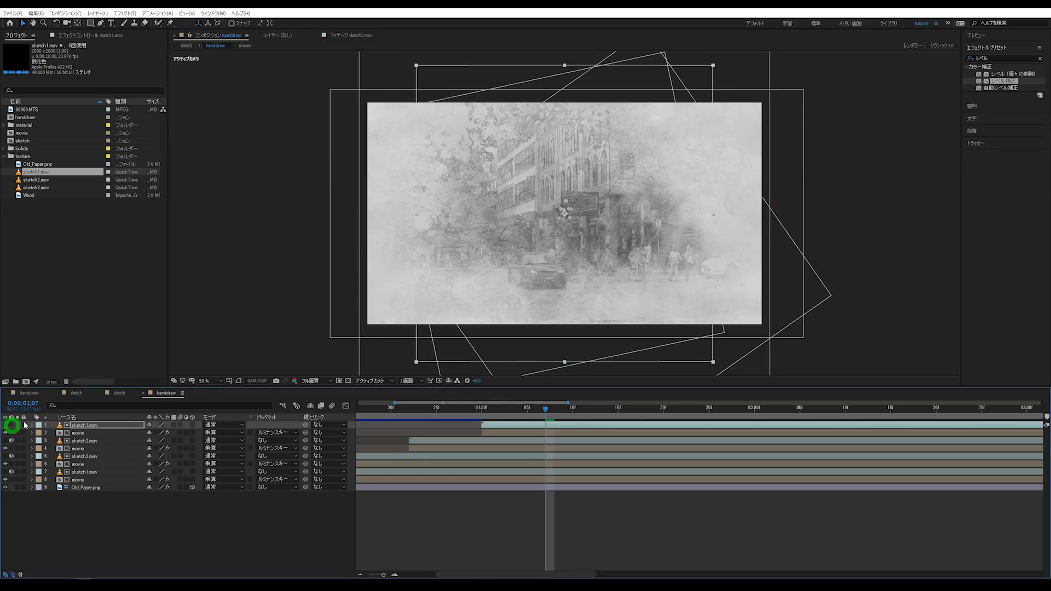
Enlarge the top sketch1.mov beyond the frame's width, place it slightly left of the centre and rotate it about -46°
mouse_move(620, 255)
left_mouse_down()
mouse_move(586, 253)
mouse_move(530, 285)
mouse_move(535, 253)
mouse_move(550, 266)
left_mouse_up()
left_click_drag(644, 228, 661, 230)
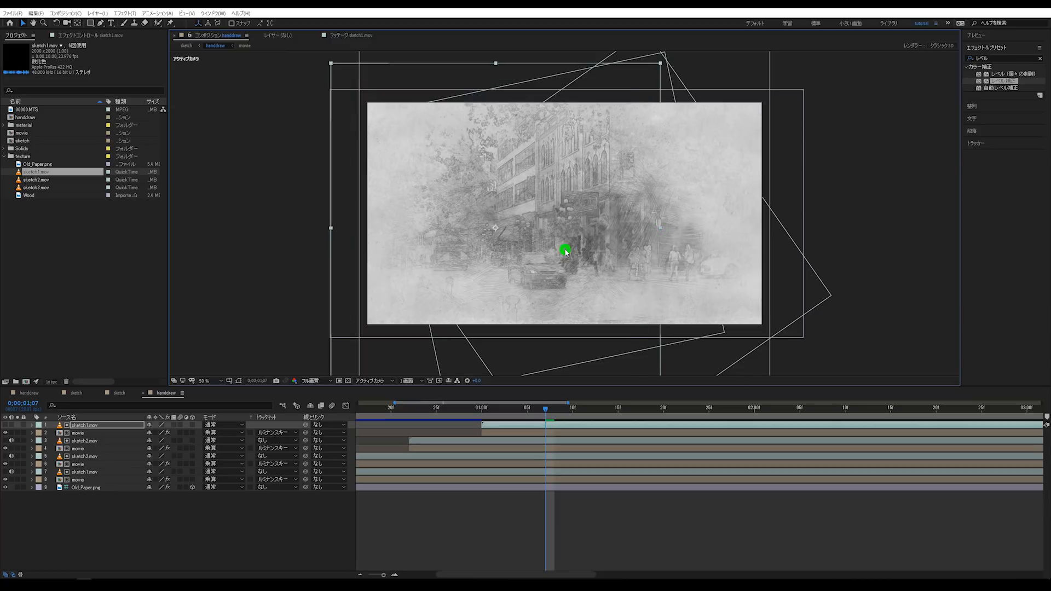
mouse_move(626, 179)
left_mouse_down()
mouse_move(570, 192)
mouse_move(583, 166)
mouse_move(575, 195)
mouse_move(737, 208)
mouse_move(730, 225)
mouse_move(722, 230)
mouse_move(681, 166)
mouse_move(671, 197)
mouse_move(660, 152)
mouse_move(657, 214)
mouse_move(722, 232)
mouse_move(797, 120)
mouse_move(701, 174)
left_mouse_up()
left_click_drag(727, 224, 802, 237)
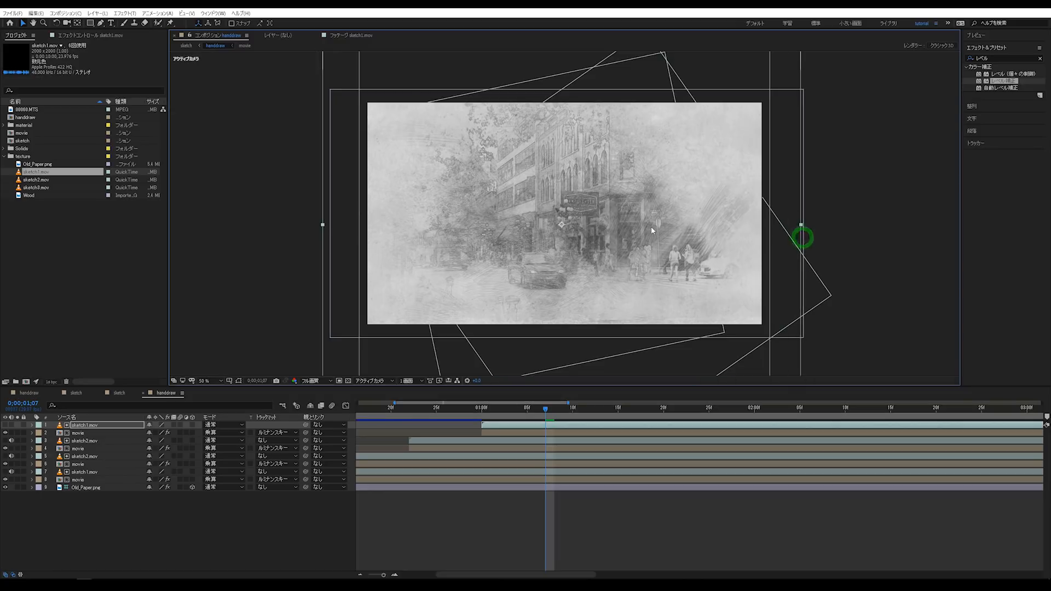
left_click_drag(627, 248, 628, 199)
key("r")
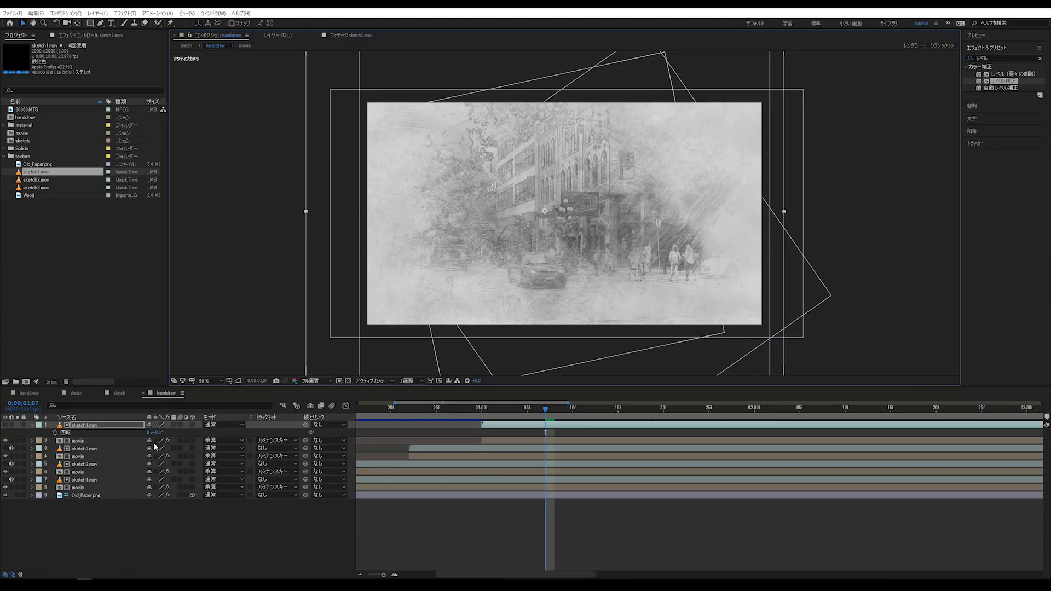
left_click_drag(160, 433, 136, 431)
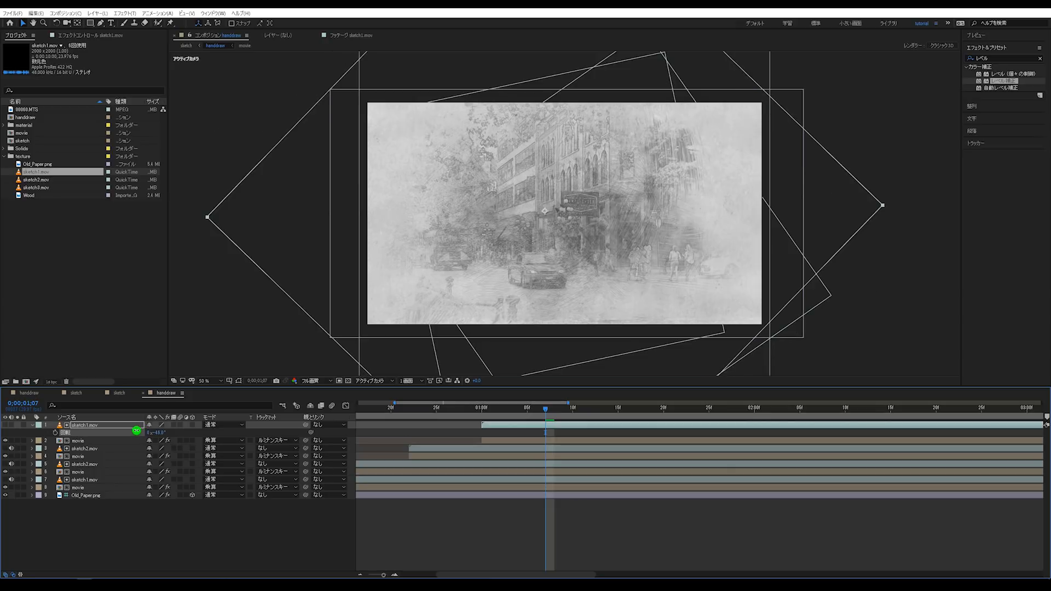
Shift the top sketch1.mov slightly right and down towards the frame's centre, and preview the animation from the start
left_click_drag(549, 224, 587, 235)
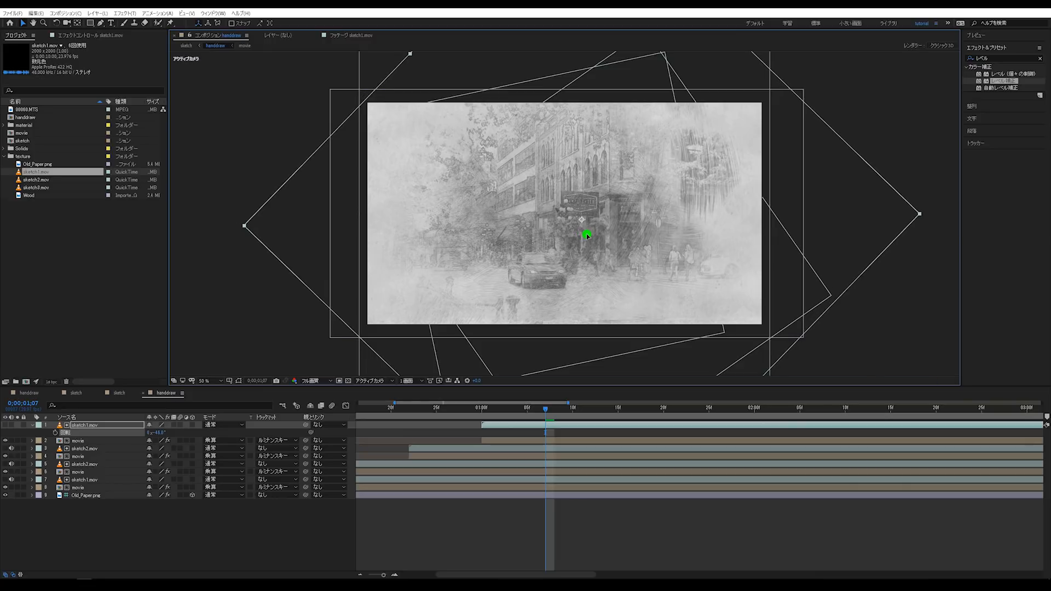
left_click(667, 549)
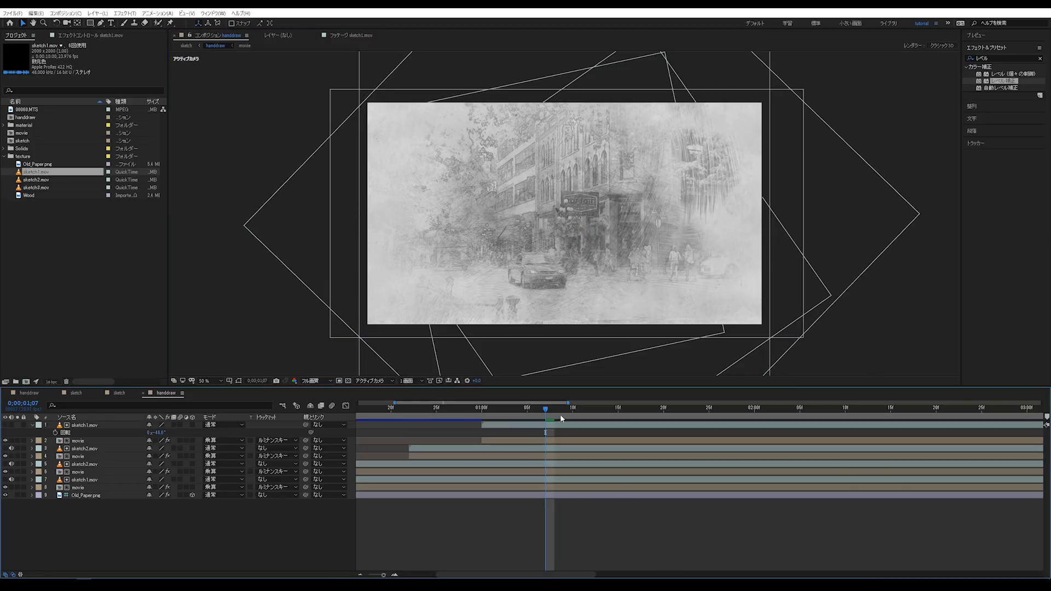
left_click_drag(546, 410, 246, 430)
scroll(495, 479, "down", 4)
key("space")
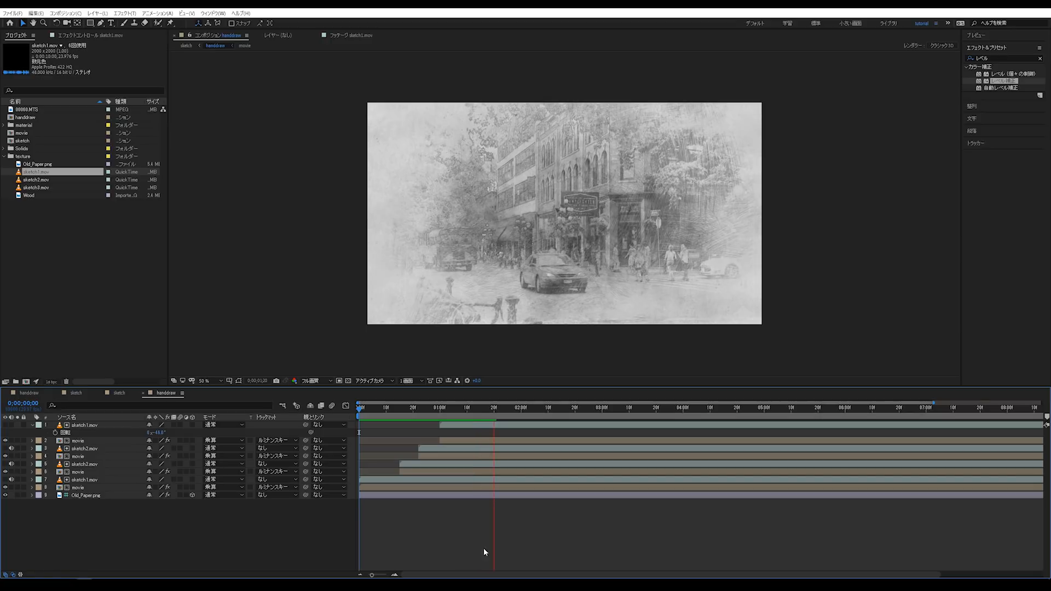
key("space")
key("Home")
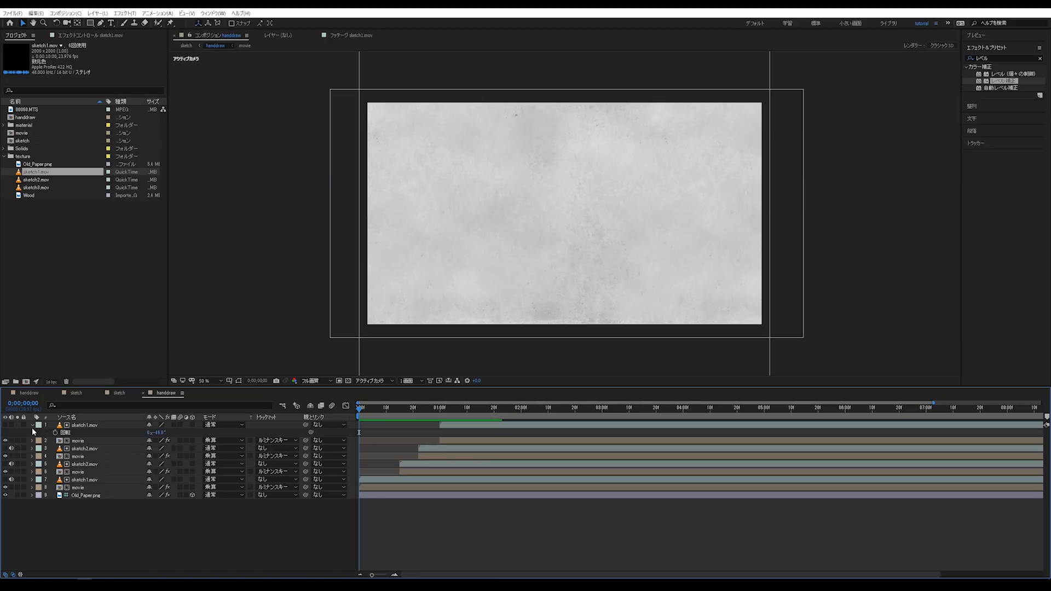
left_click(31, 426)
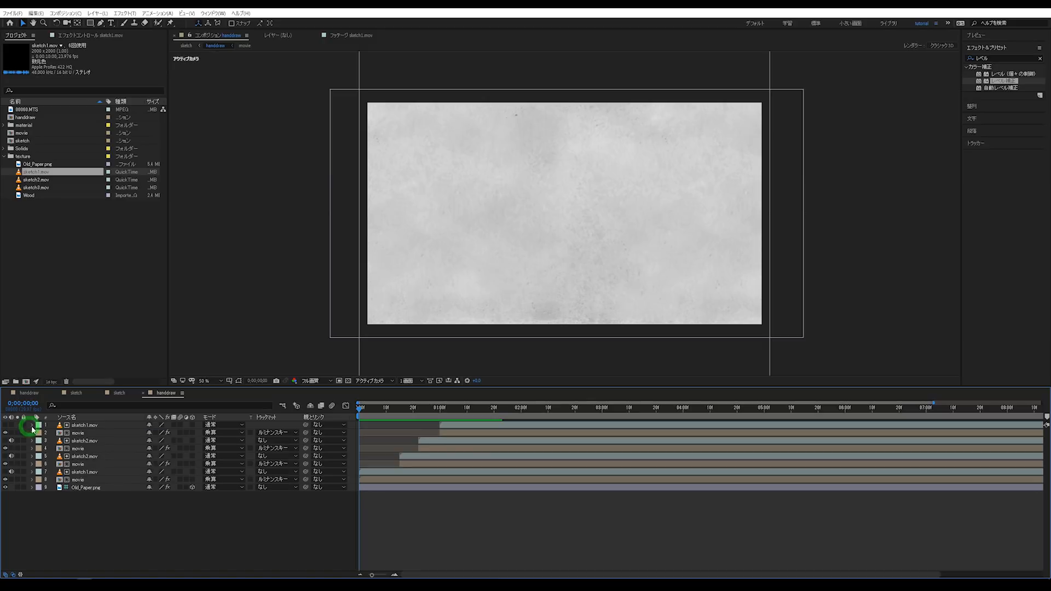
Duplicate the top movie layer to the top of the stack and start the copy at about 0;00;01;17
left_click(465, 431)
left_click(465, 432)
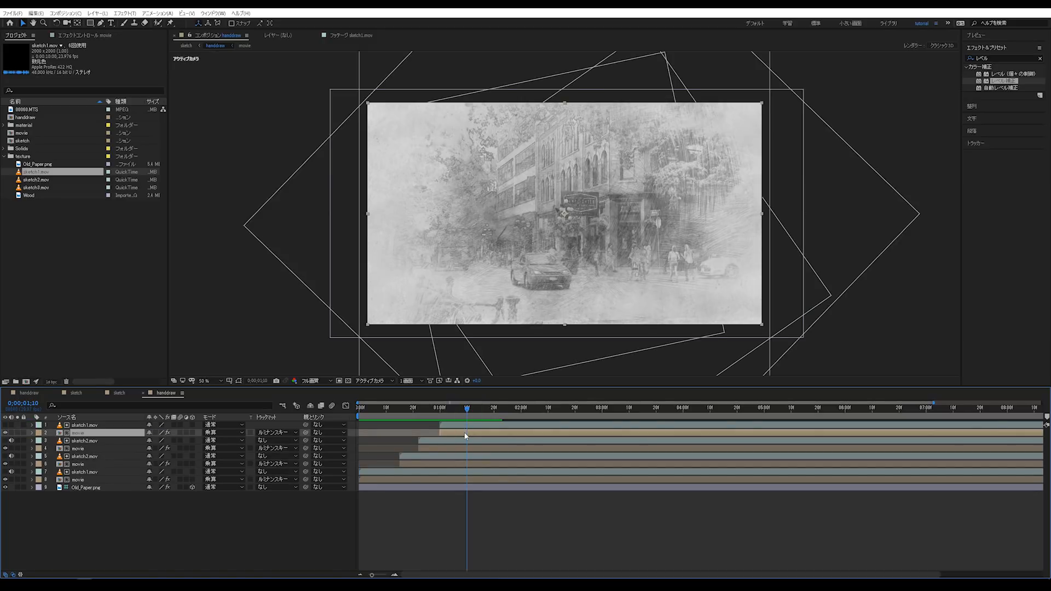
key("ctrl+d")
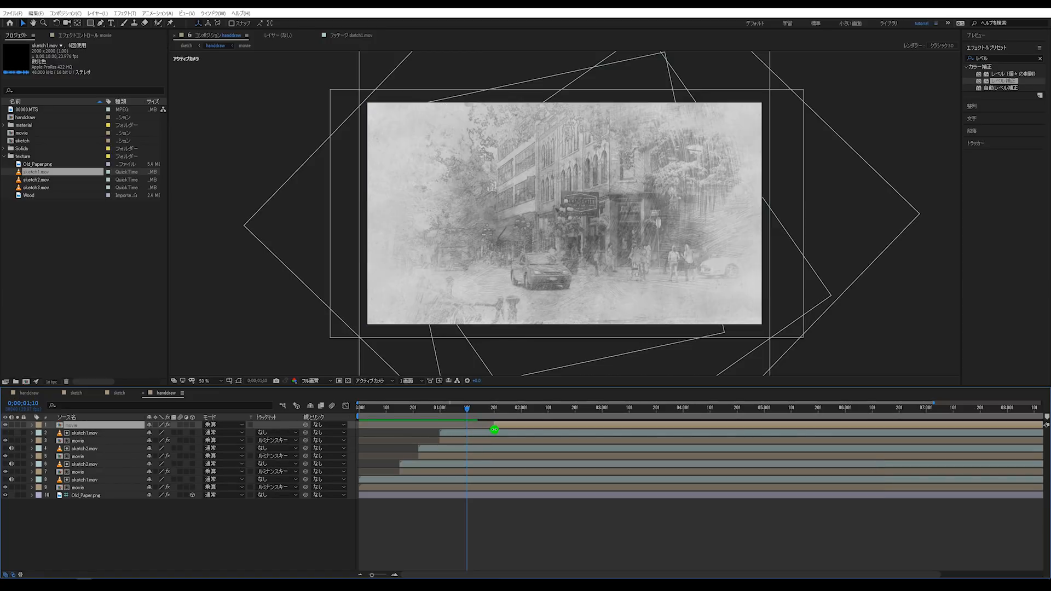
left_click_drag(493, 429, 488, 429)
left_click(504, 408)
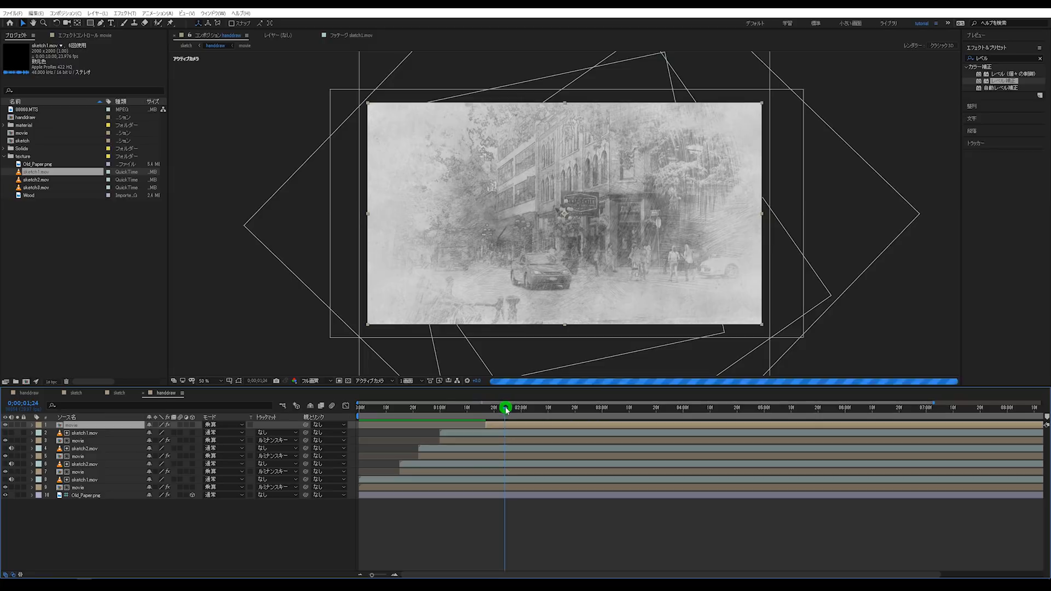
Delete the 色かぶり補正 and レベル補正 effects from the new top movie layer
left_click(82, 35)
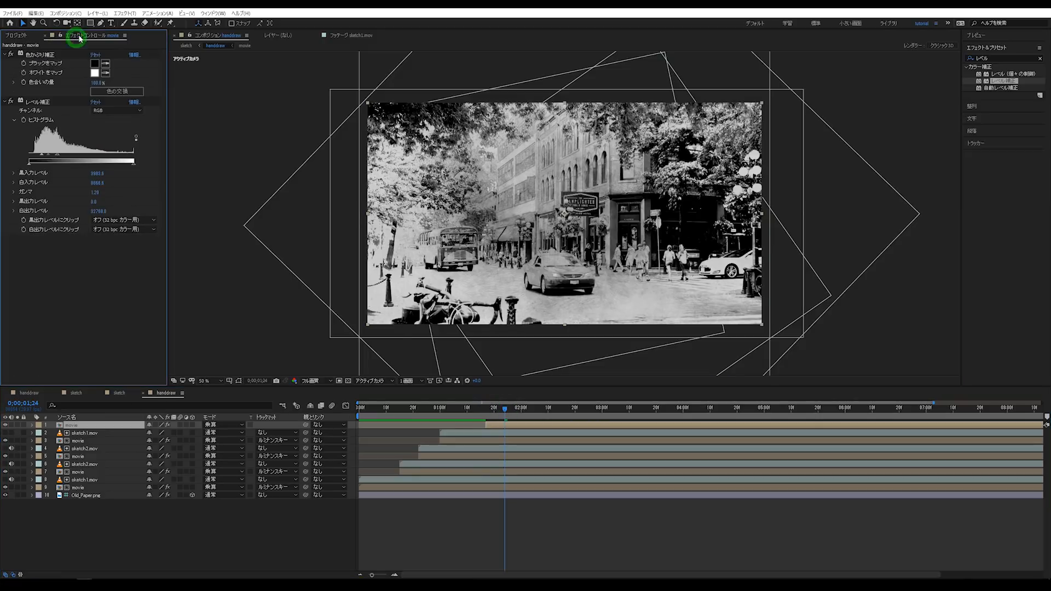
left_click(37, 102)
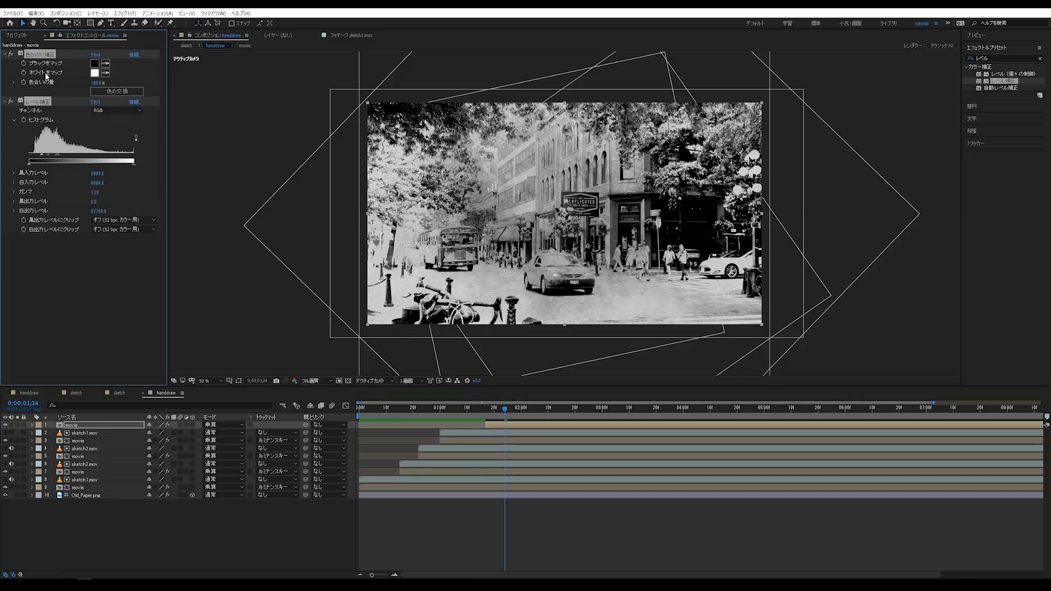
key("Delete")
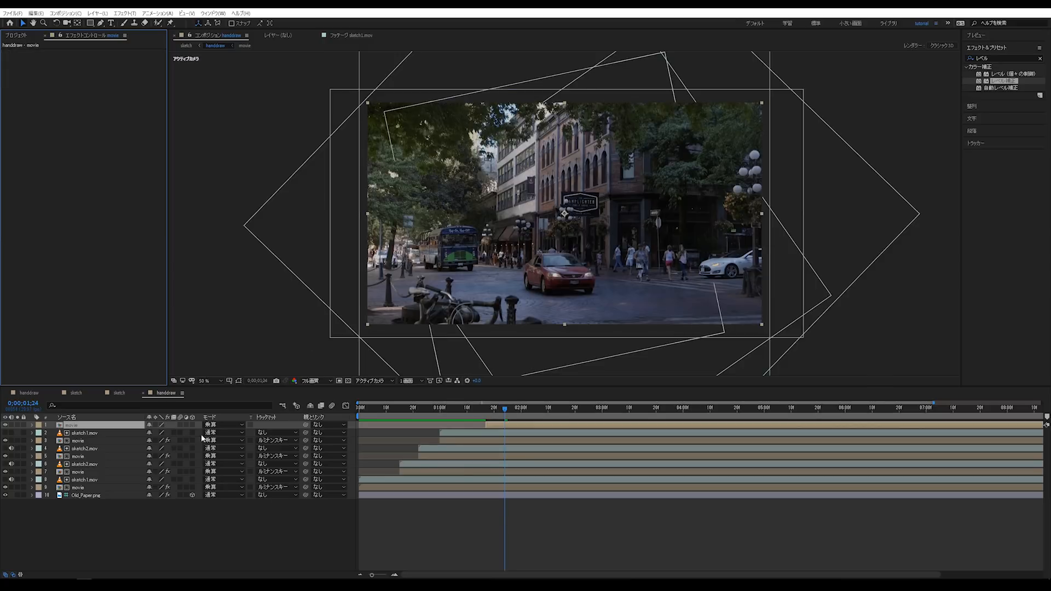
Add sketch3.mov above the effect-free movie layer from the same start time and hide it as the luminance matte
left_click(15, 36)
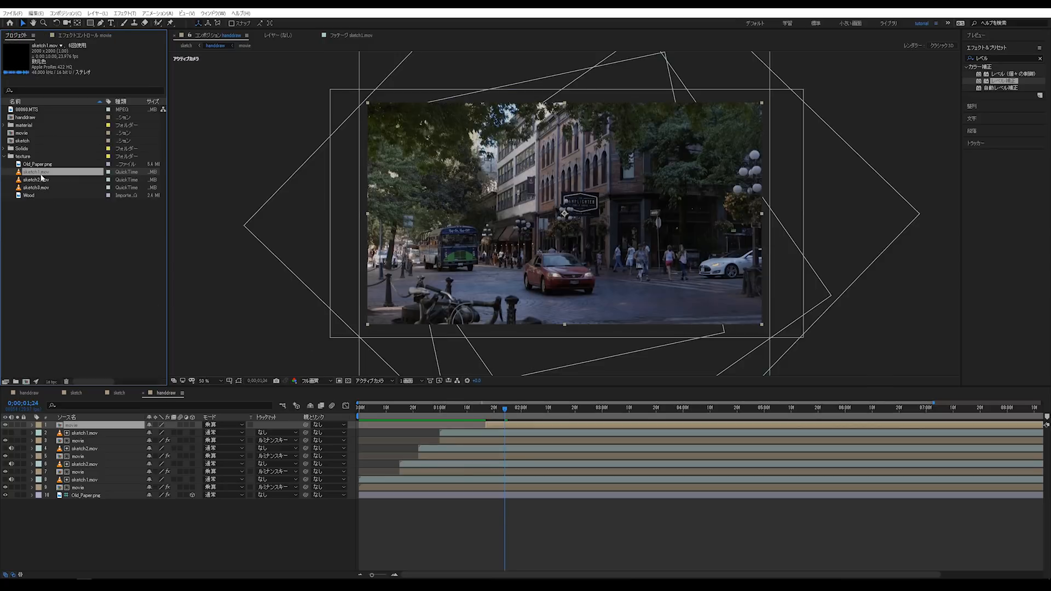
mouse_move(44, 188)
left_mouse_down()
mouse_move(586, 441)
mouse_move(544, 420)
mouse_move(505, 428)
left_mouse_up()
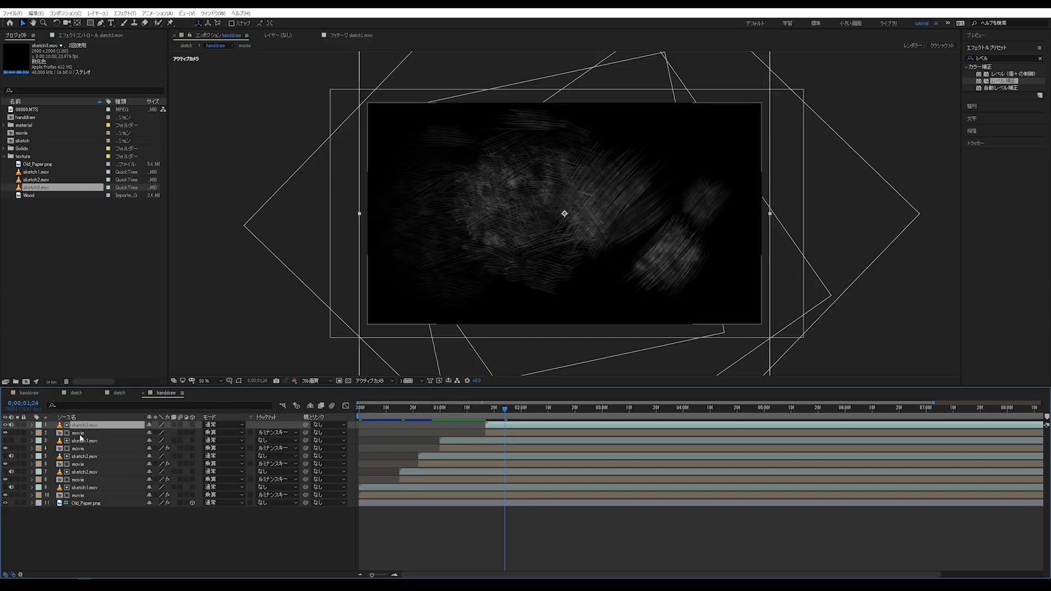
left_click(5, 425)
left_click(596, 426)
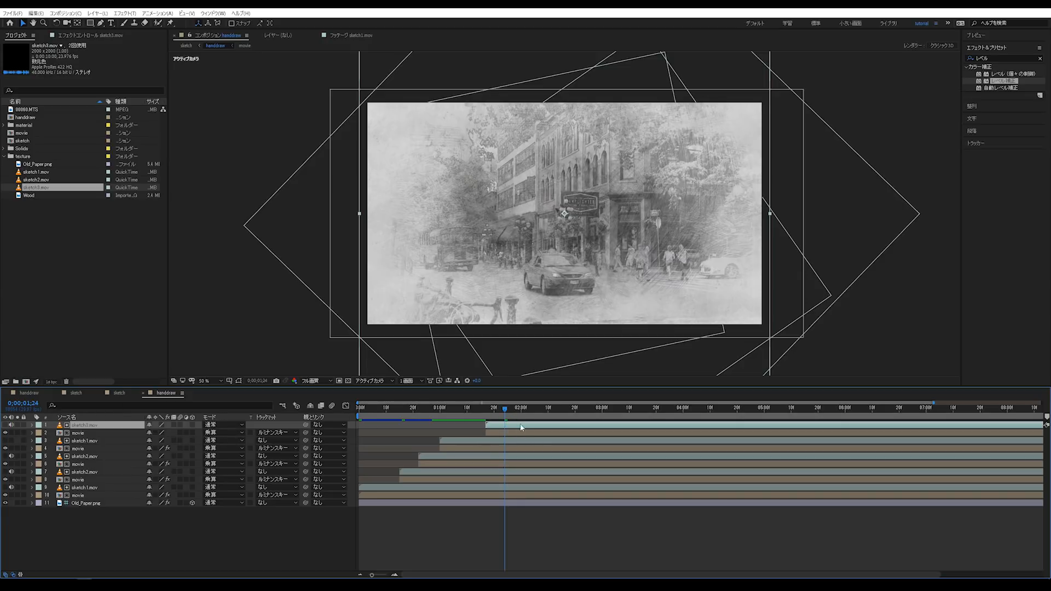
Check the blend mode of the effect-free movie layer at 0;00;03;26
left_click_drag(606, 433, 674, 426)
left_click(527, 435)
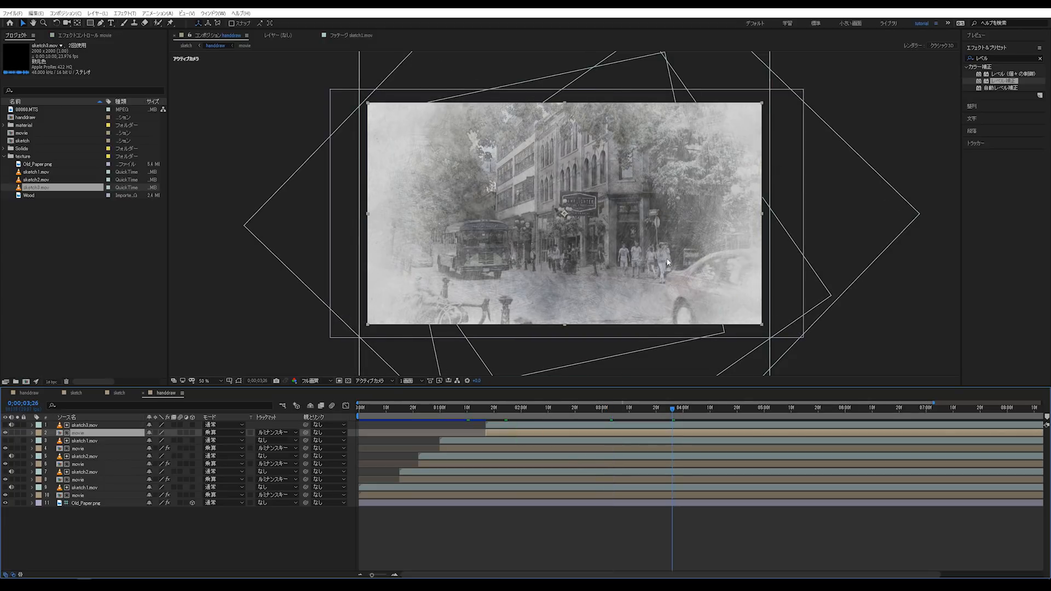
left_click(222, 433)
left_click(248, 71)
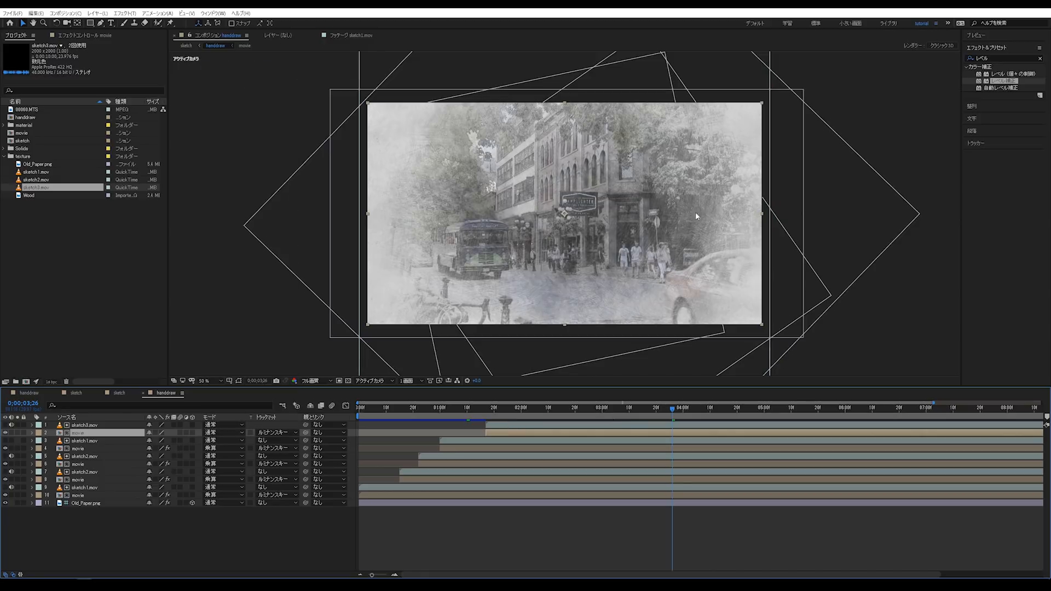
Scale the top sketch3.mov down to about 75% and place it right of and slightly above the frame's centre
left_click_drag(761, 214, 679, 229)
key("ctrl+z")
left_click(493, 426)
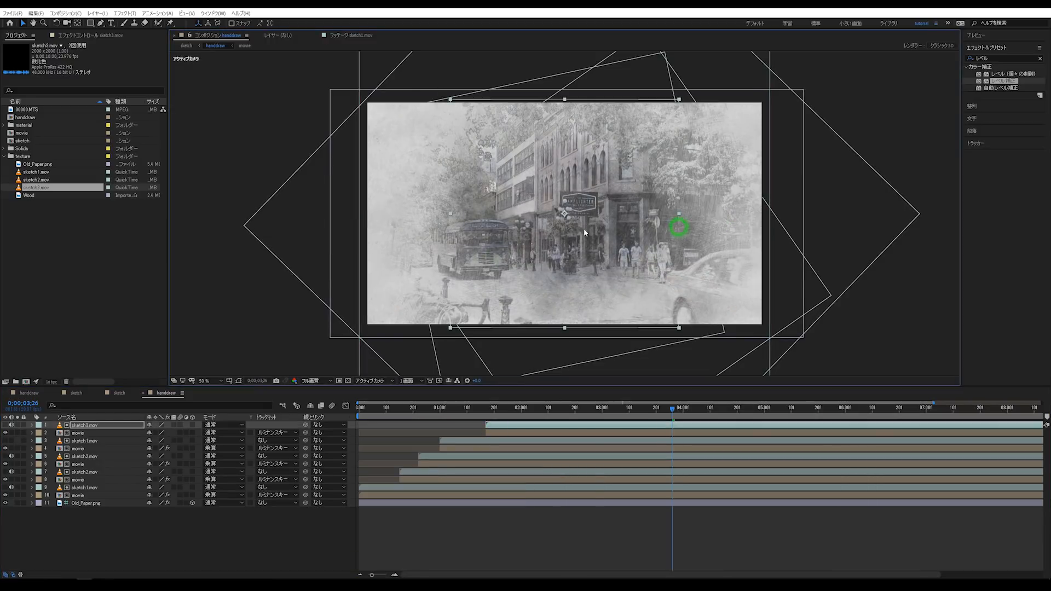
left_click_drag(623, 208, 639, 205)
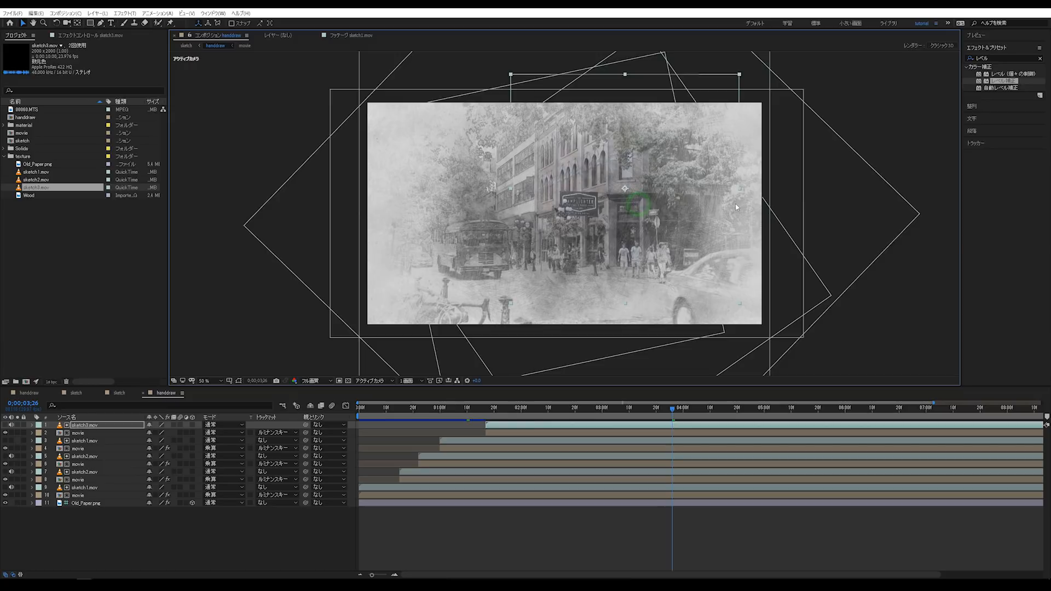
left_click_drag(753, 187, 776, 185)
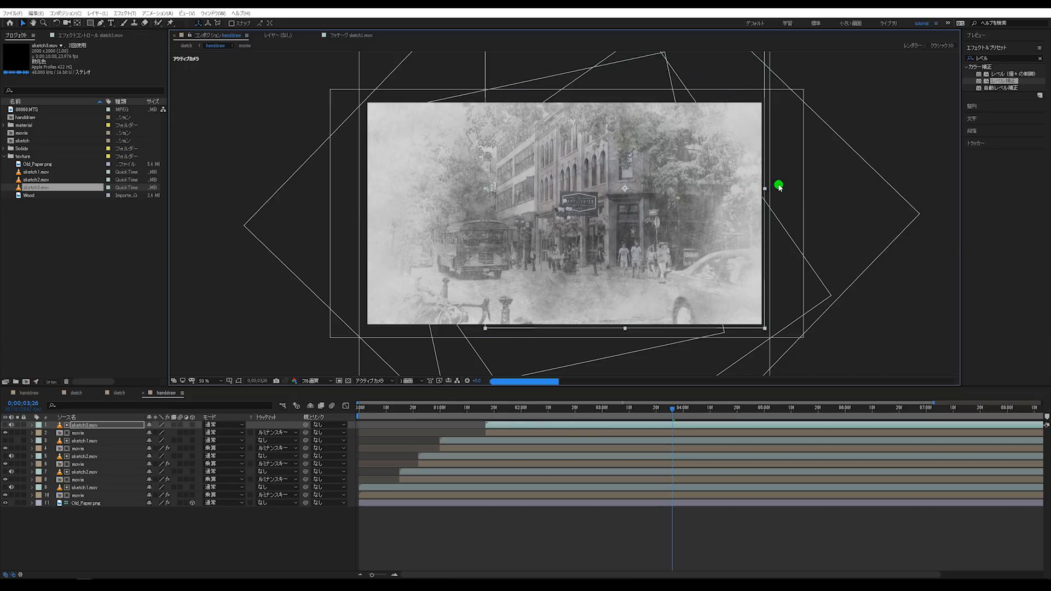
mouse_move(661, 204)
left_mouse_down()
mouse_move(655, 214)
mouse_move(672, 209)
left_mouse_up()
left_click(491, 534)
Duplicate the top sketch3.mov and movie pair and start both copies at 0;00;01;24
left_click(85, 426)
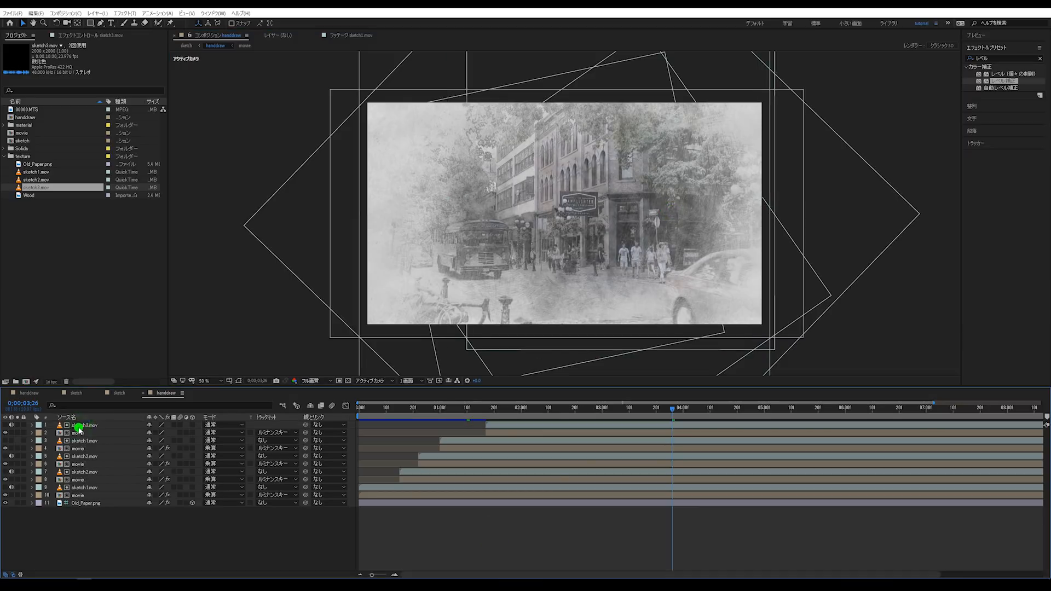
left_click(81, 434, "shift")
key("ctrl+d")
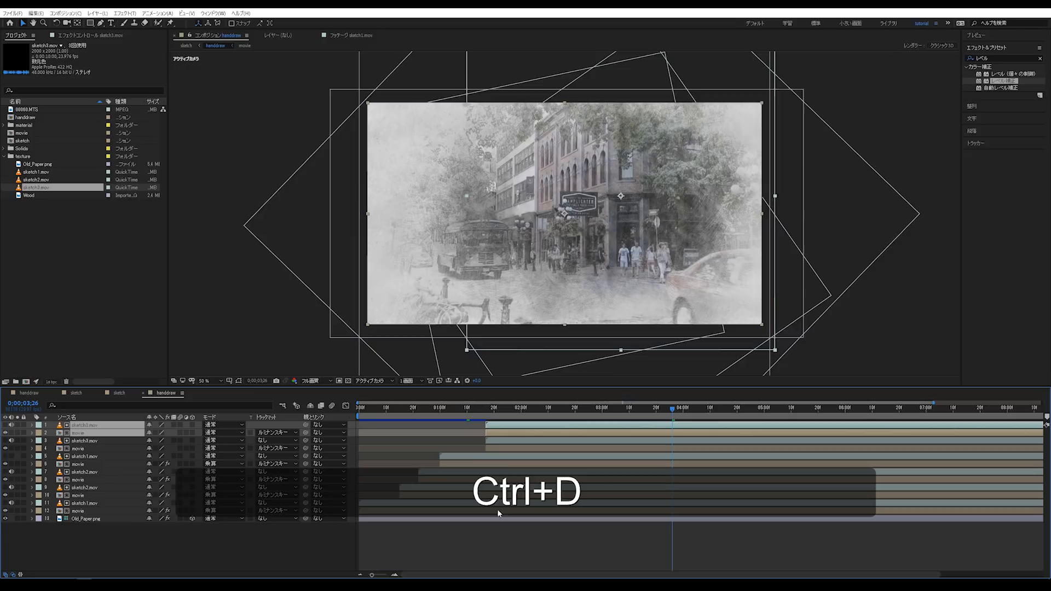
left_click(495, 546)
left_click_drag(499, 426, 517, 427)
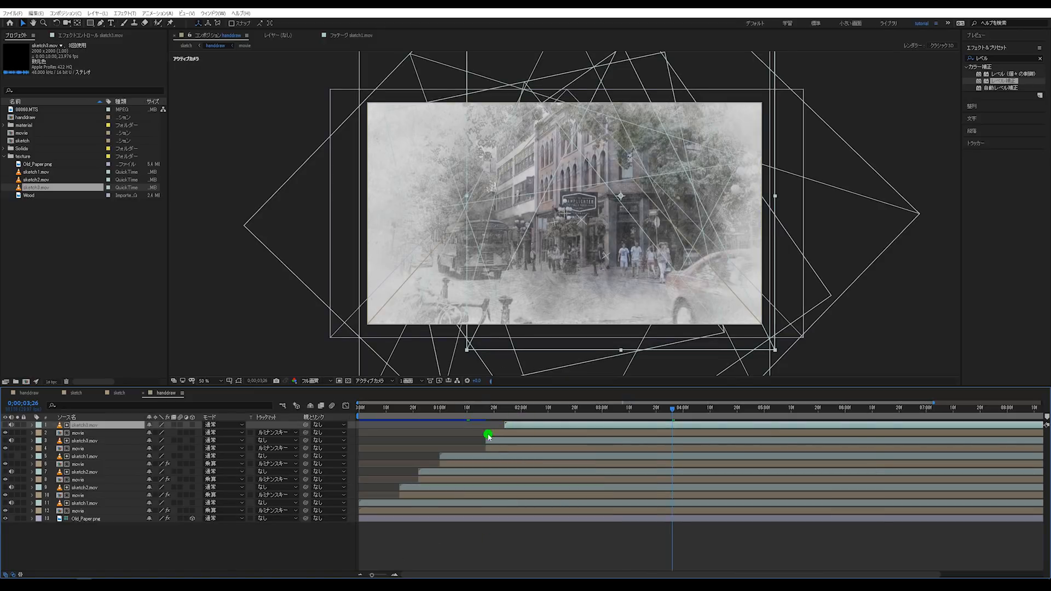
left_click(488, 434)
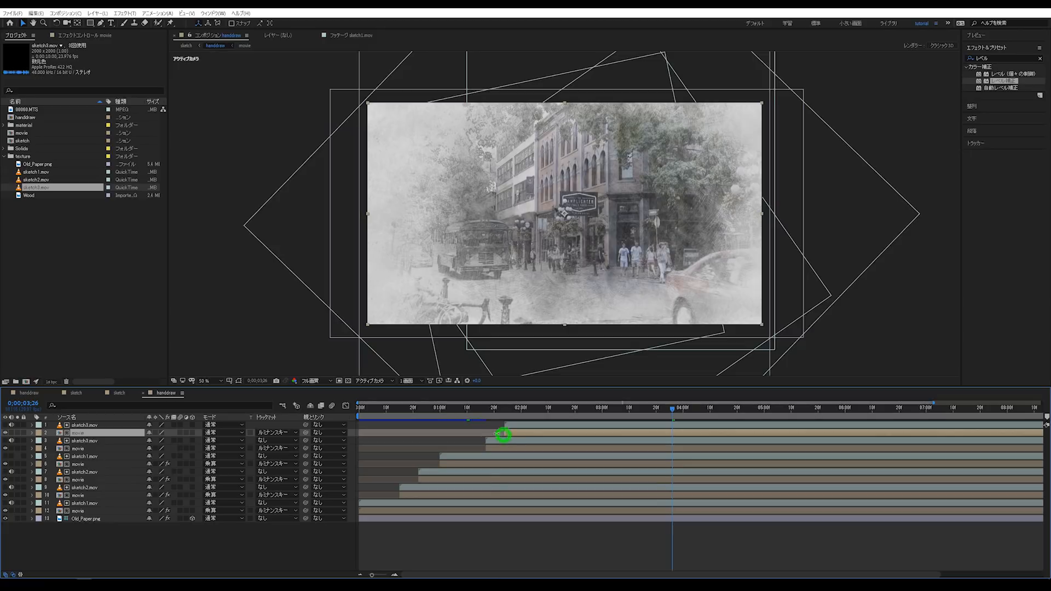
At 0;00;02;13, move the top sketch3.mov left of the frame's centre and rotate it about -35°
left_click_drag(504, 409, 556, 408)
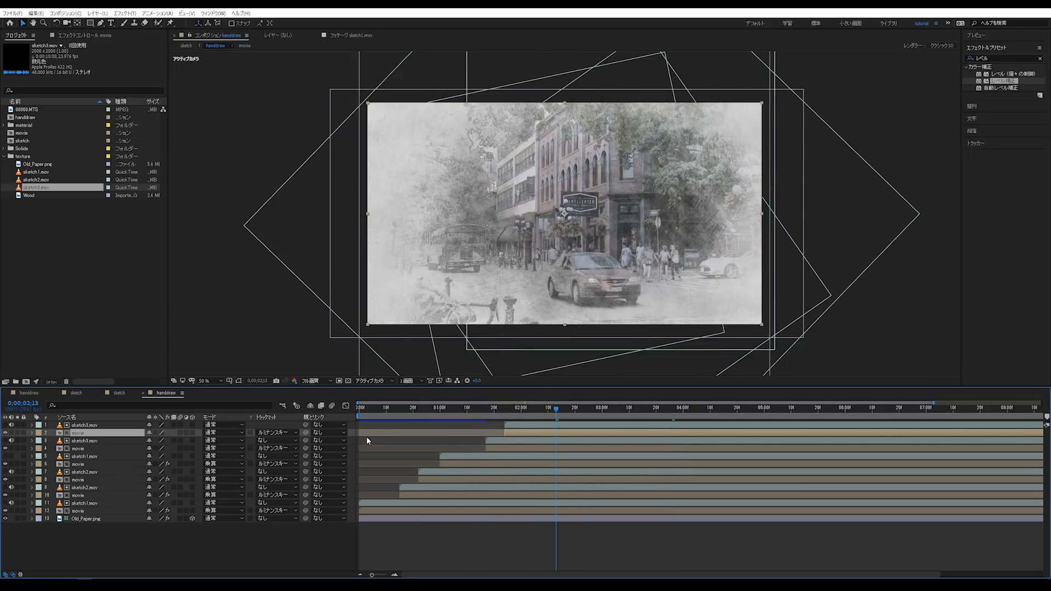
left_click(514, 426)
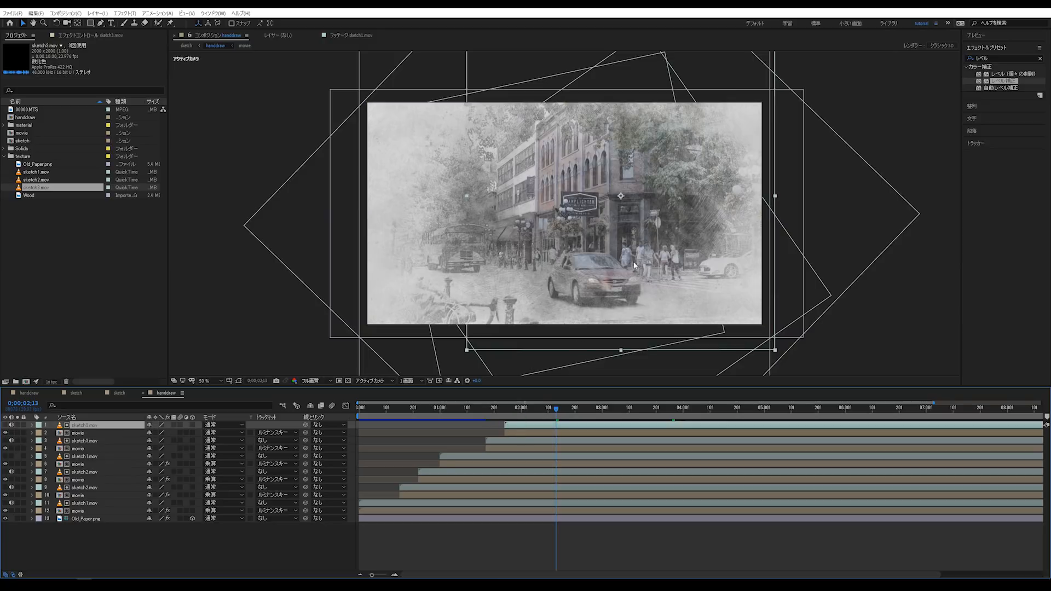
left_click_drag(595, 246, 564, 245)
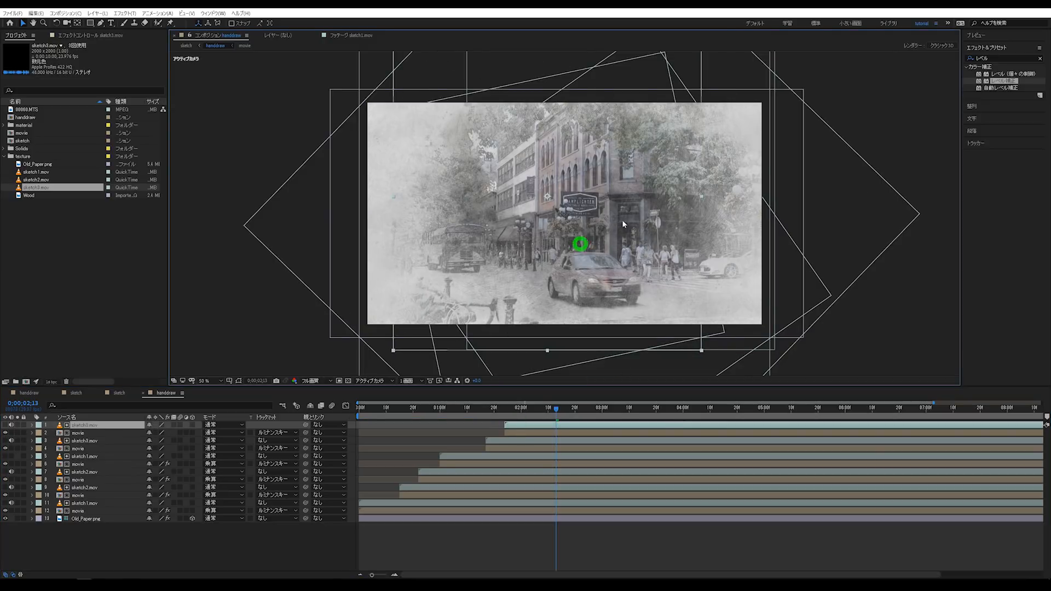
key("r")
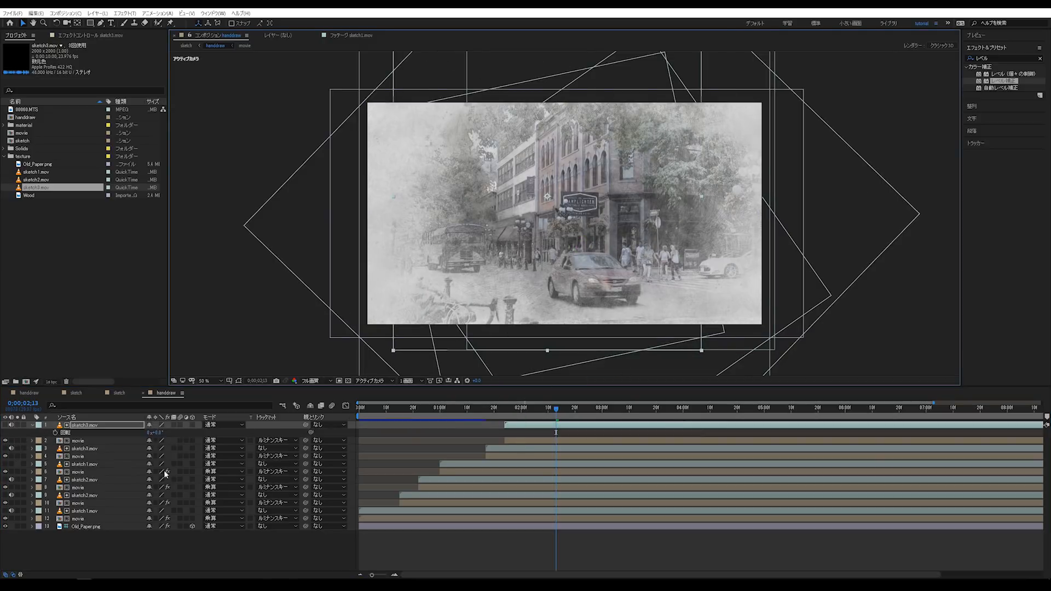
left_click_drag(148, 435, 149, 434)
left_click(524, 172)
mouse_move(524, 172)
left_mouse_down()
mouse_move(500, 188)
mouse_move(494, 145)
mouse_move(477, 208)
mouse_move(482, 182)
left_mouse_up()
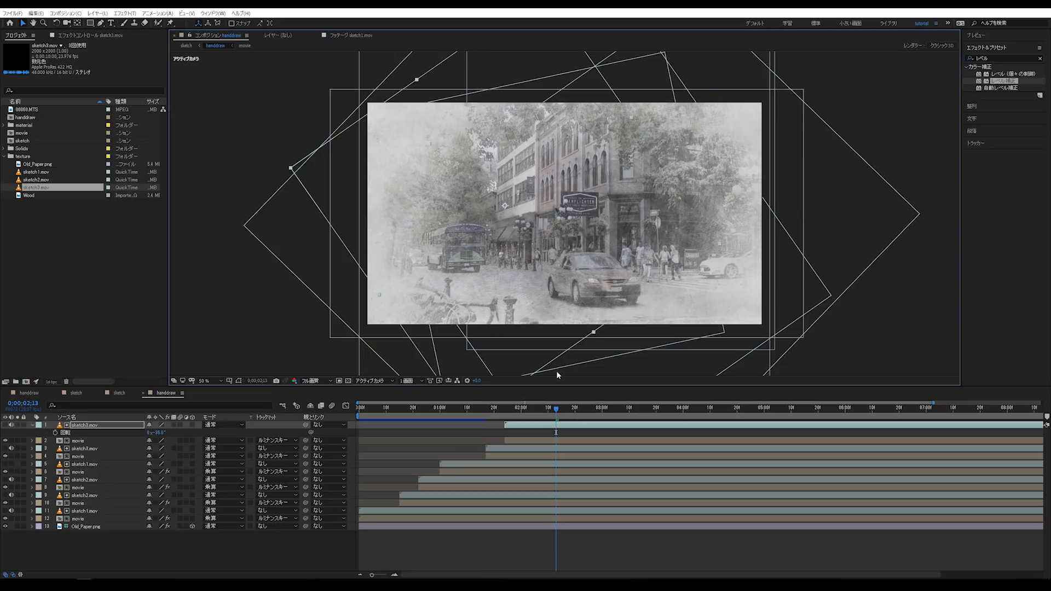
left_click_drag(522, 193, 523, 194)
left_click(671, 545)
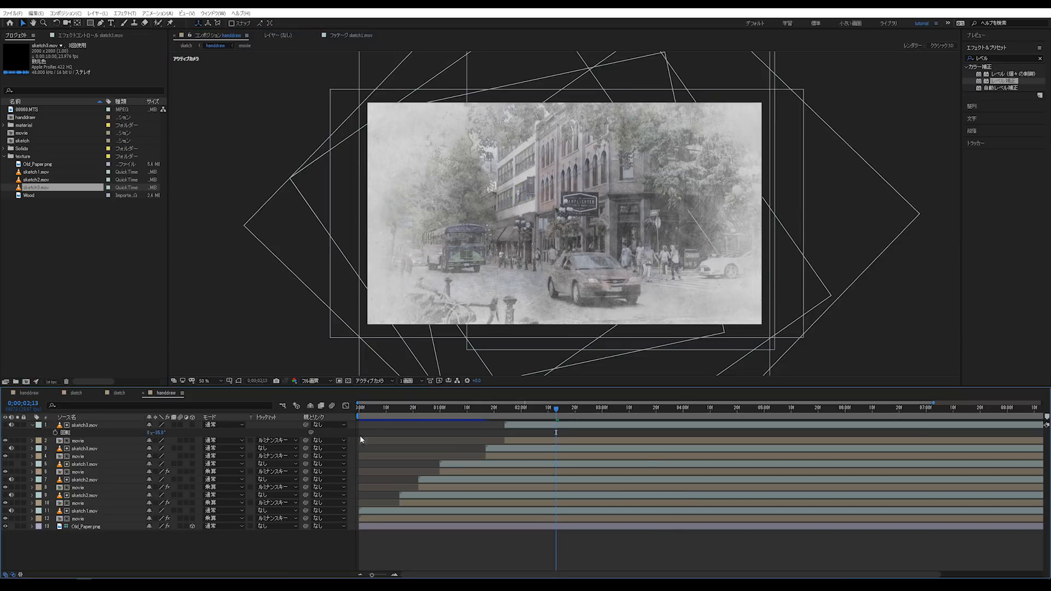
Preview the animation from the start and view the frame at 0;00;02;29
left_click(33, 426)
key("space")
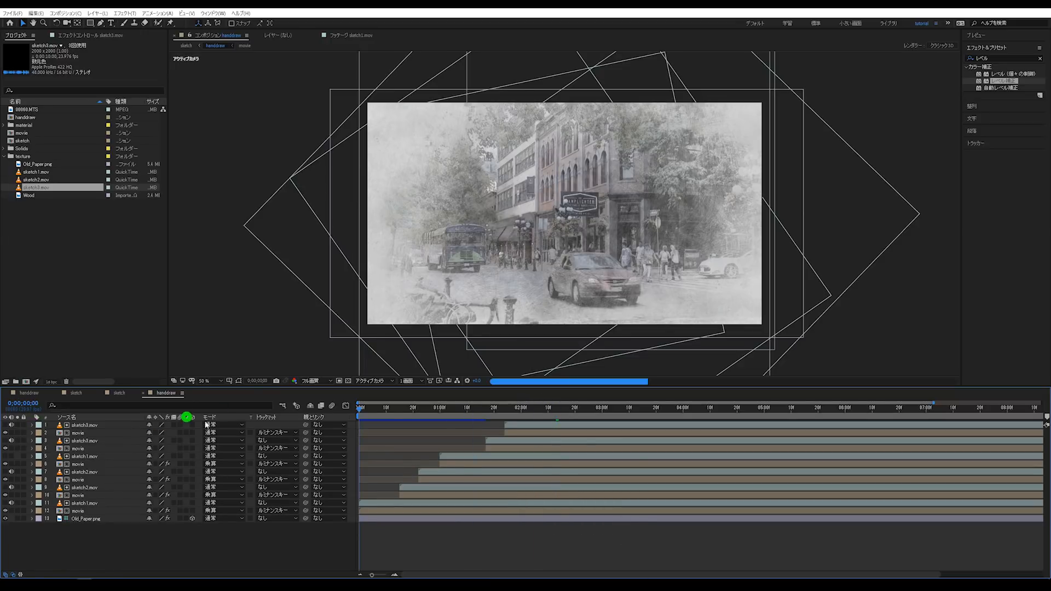
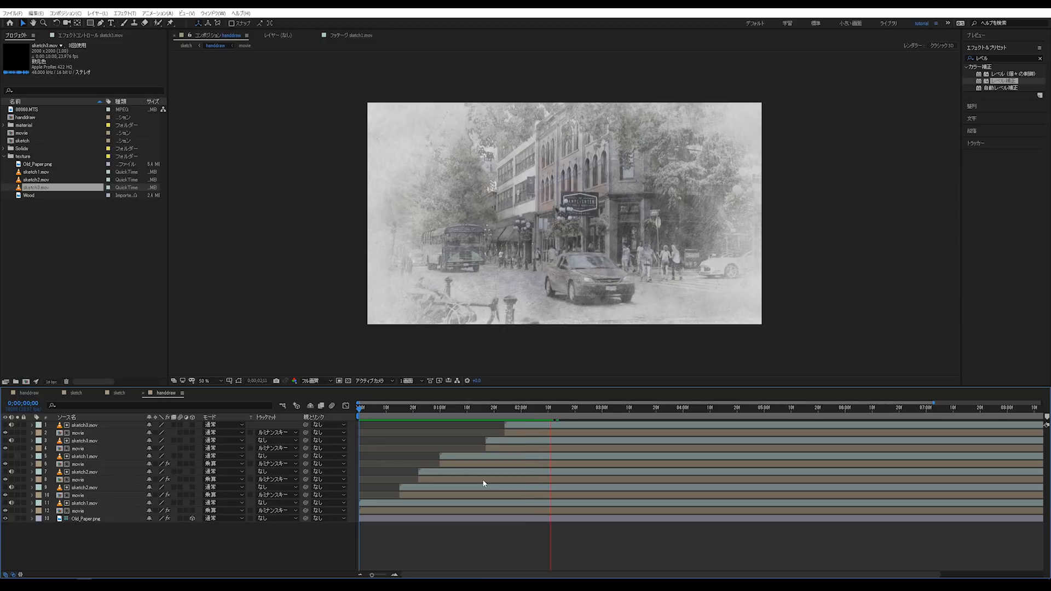
left_click(559, 407)
mouse_move(558, 407)
left_mouse_down()
mouse_move(476, 429)
mouse_move(598, 447)
left_mouse_up()
Add a new adjustment layer above all layers in the handdraw composition and show its effect controls
left_click(177, 543)
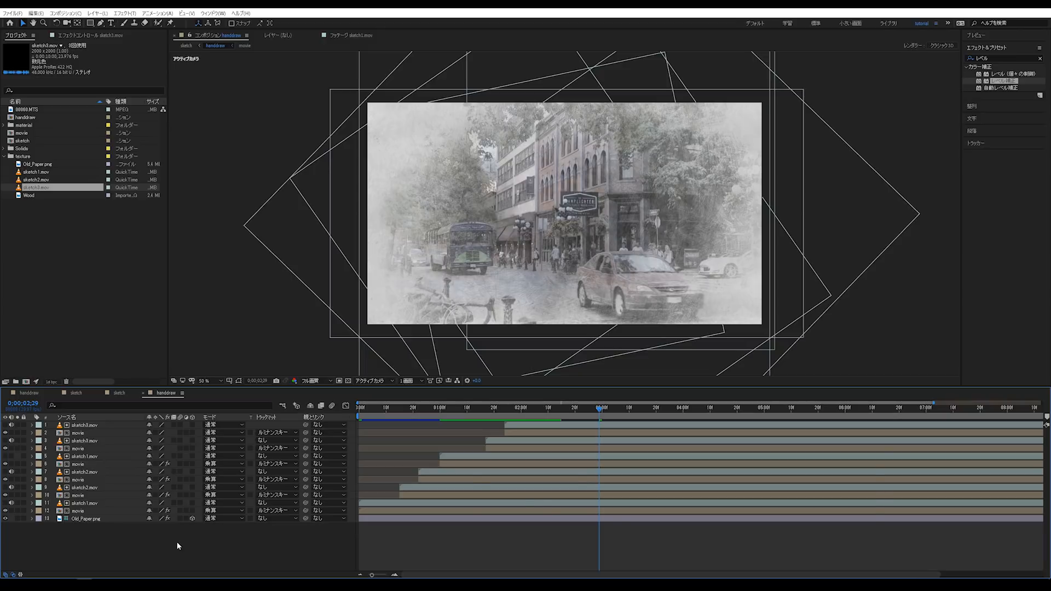
key("ctrl+alt+y")
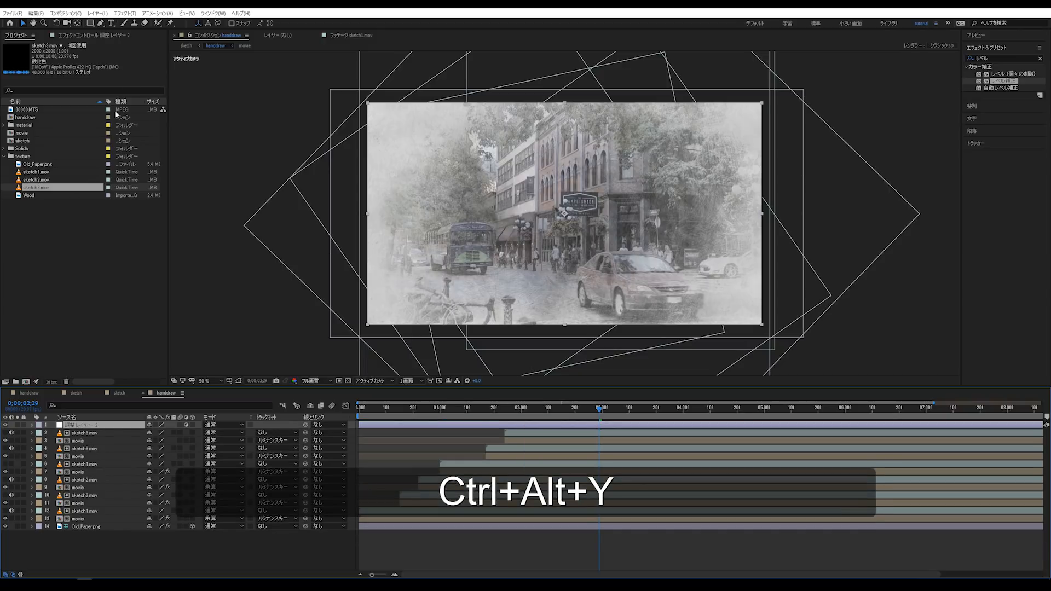
left_click(123, 34)
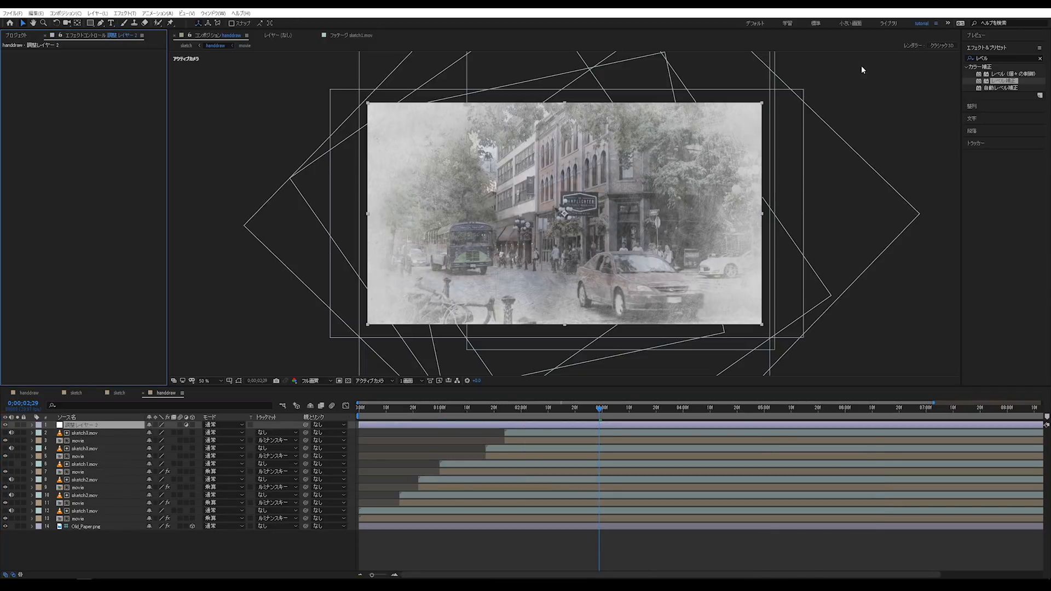
Find the トーンカーブ (Curves) effect and apply it to the new adjustment layer
left_click(1040, 58)
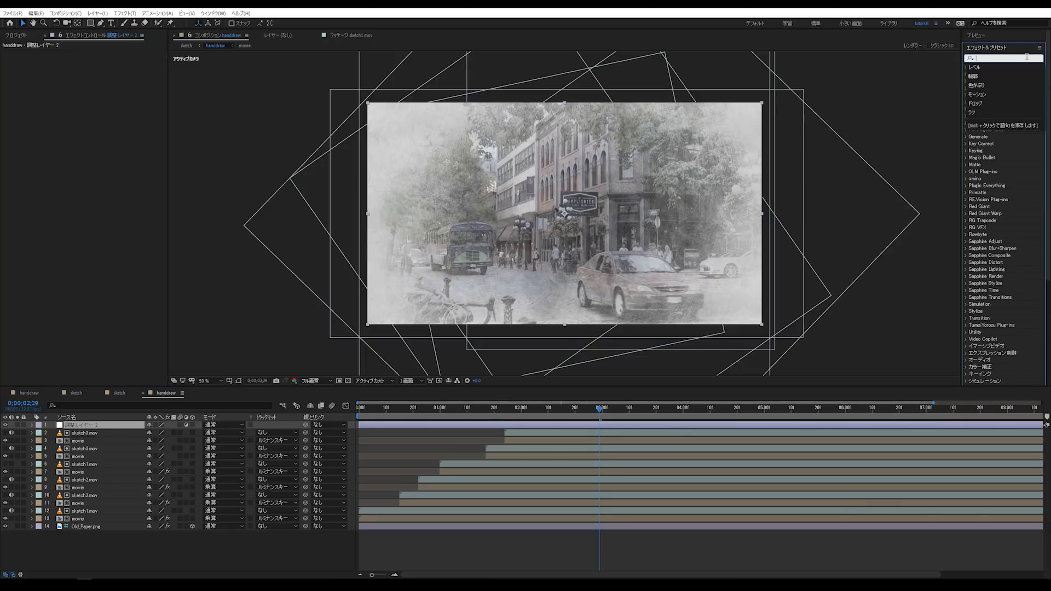
type("トーンか")
key("Tab")
key("Return")
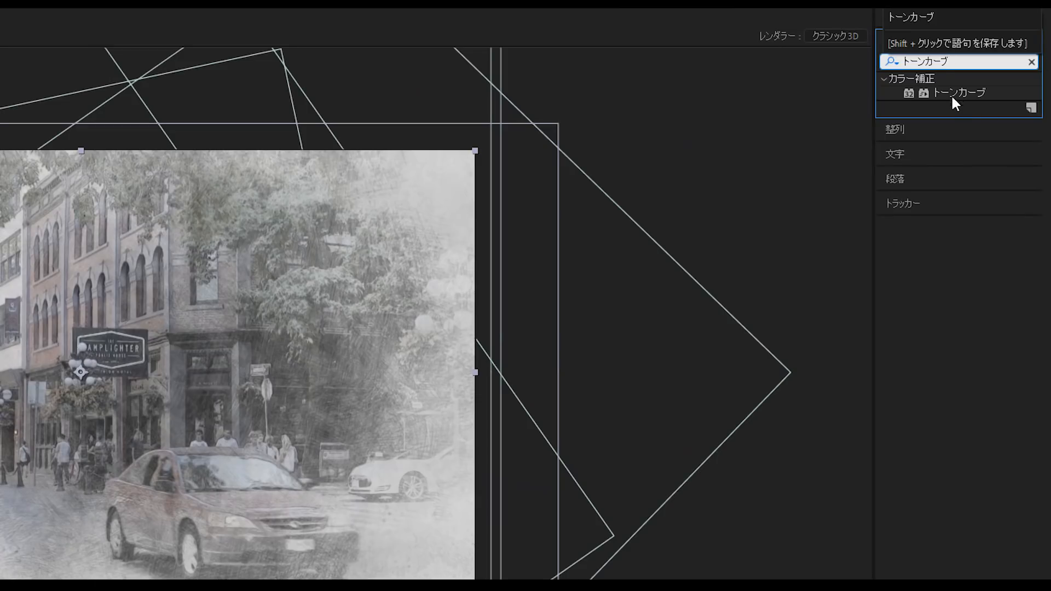
left_click(956, 94)
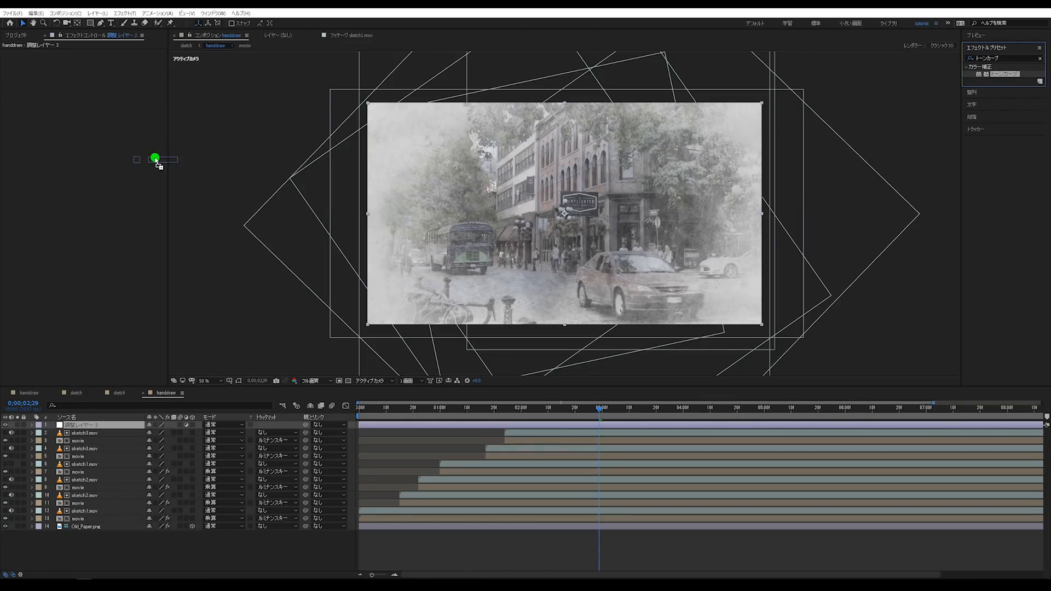
left_click_drag(156, 160, 94, 429)
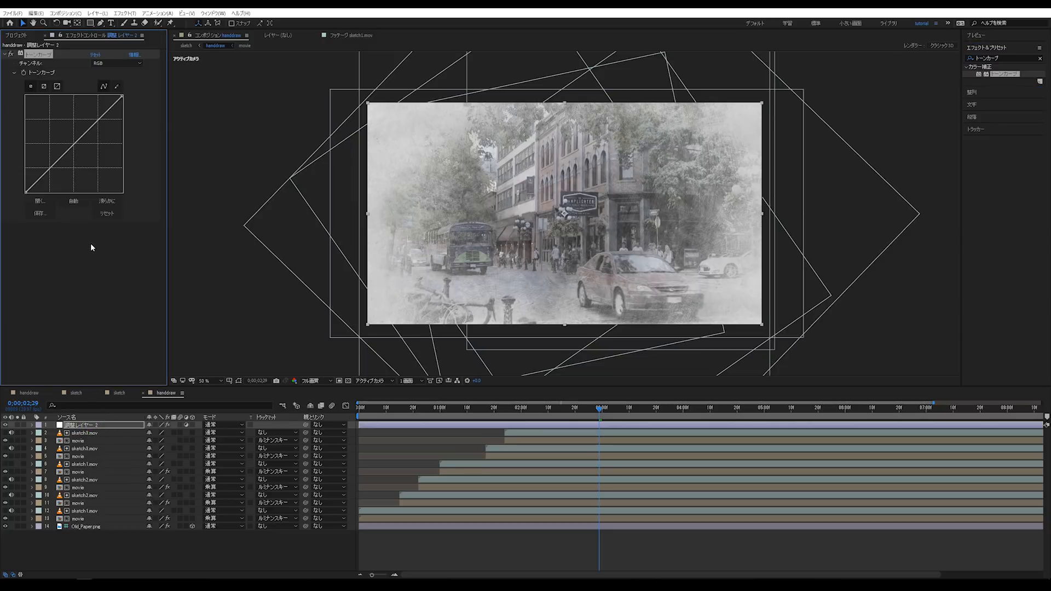
Shape the RGB curve into a gentle S, darkening the shadows, lifting the highlights and slightly lowering the midpoint
left_click_drag(529, 225, 335, 179)
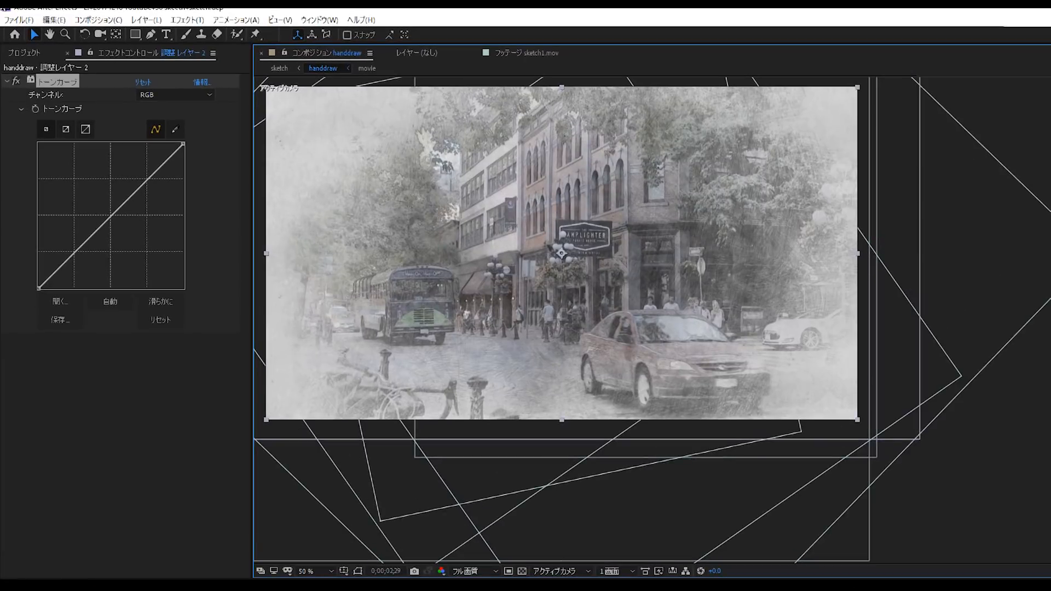
left_click(111, 215)
left_click_drag(74, 253, 78, 260)
left_click_drag(146, 179, 140, 177)
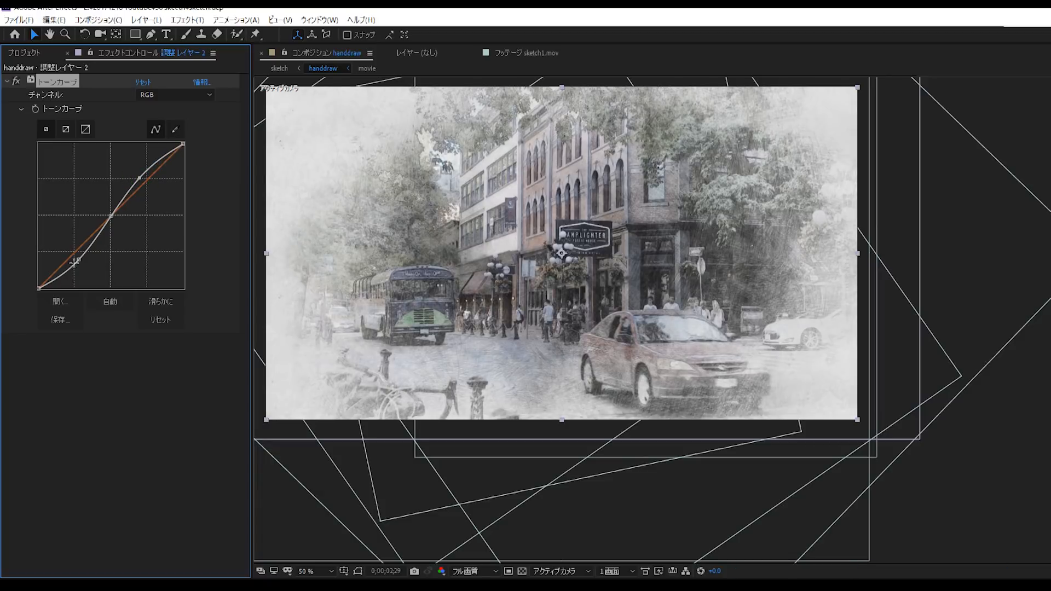
left_click_drag(78, 259, 76, 259)
left_click_drag(110, 217, 111, 220)
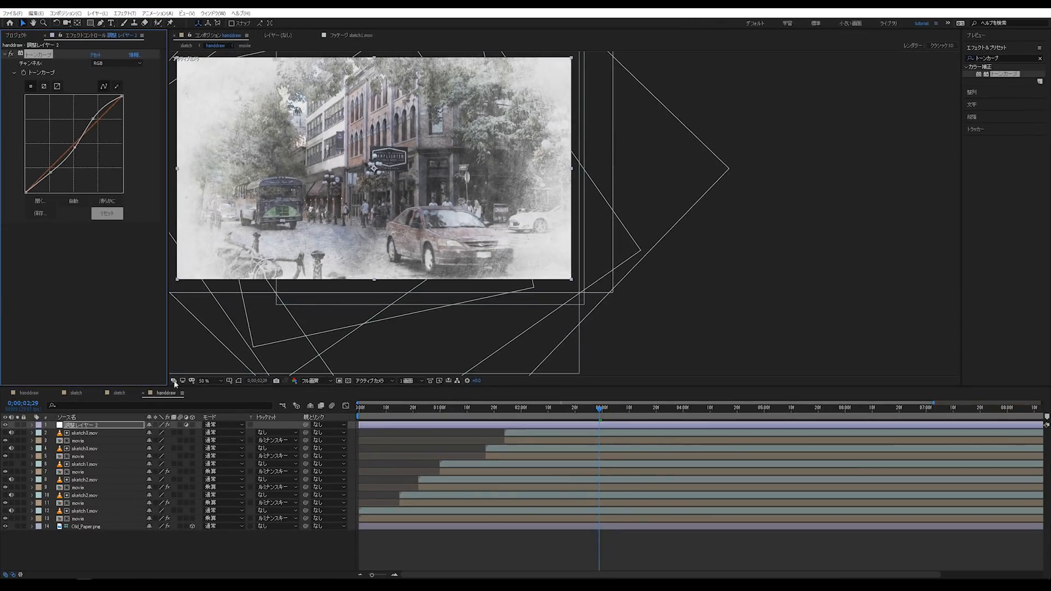
Fit the frame to the viewer and preview the handdraw animation from the start
left_click(207, 380)
left_click(215, 392)
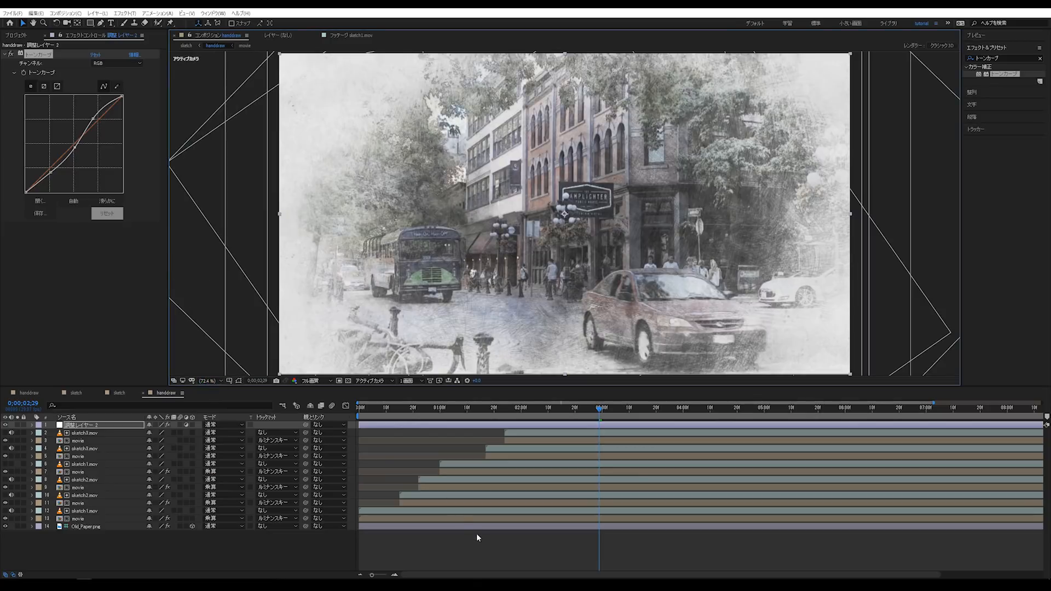
left_click(468, 550)
key("space")
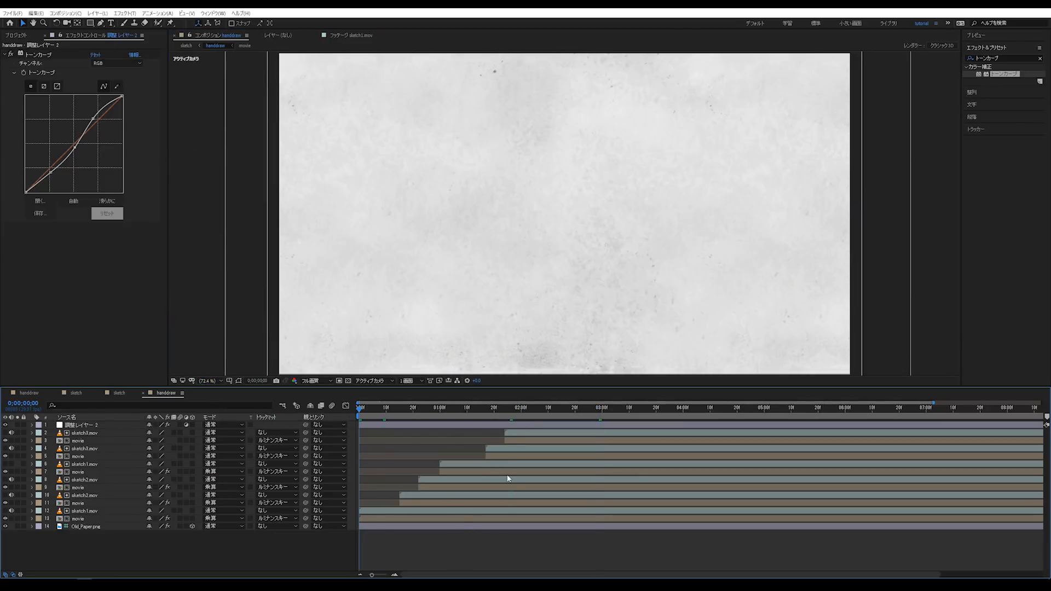
key("a")
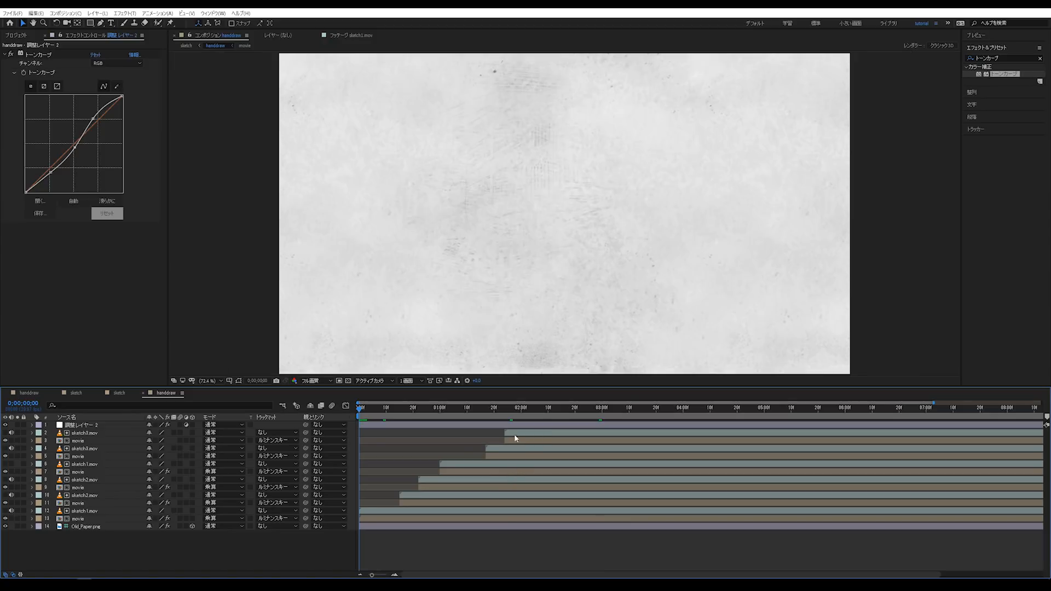
key("space")
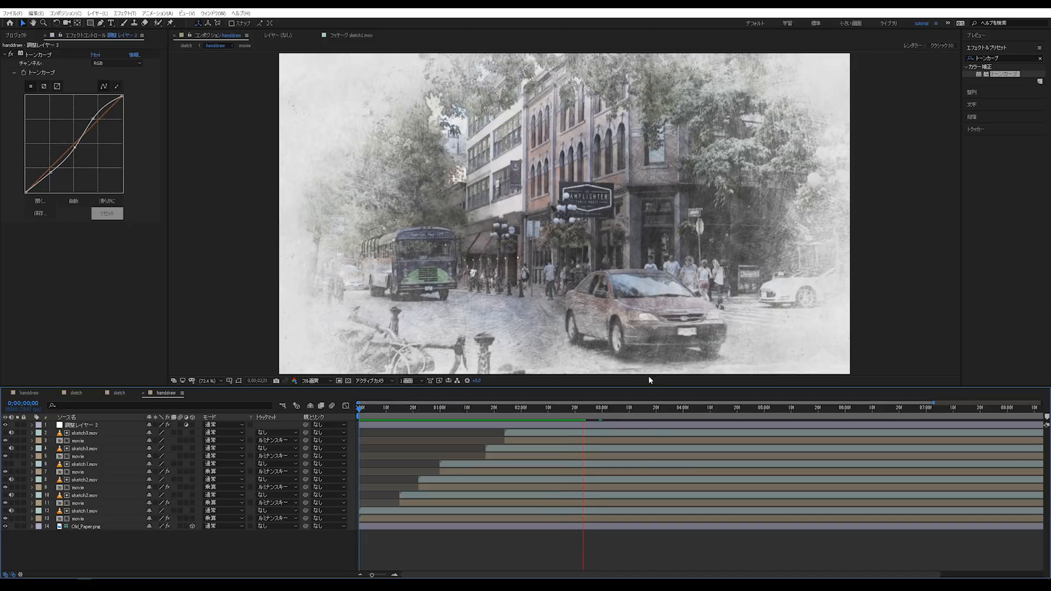
Replay the handdraw animation and inspect the footage's motion in the frames around 0;00;03;27 and 0;00;02;14
left_click(583, 412)
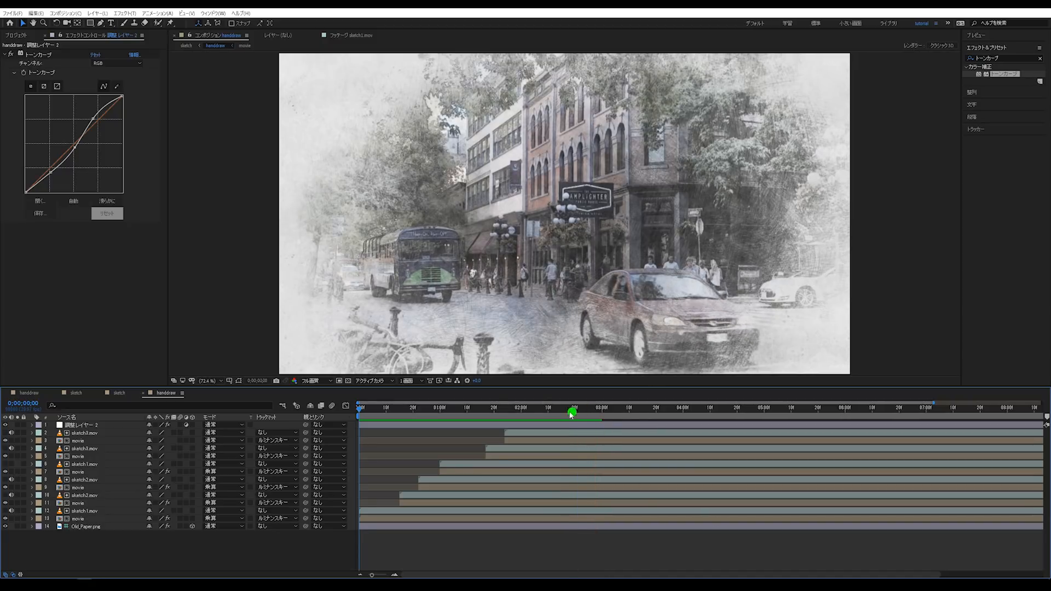
left_click_drag(580, 413, 283, 427)
key("space")
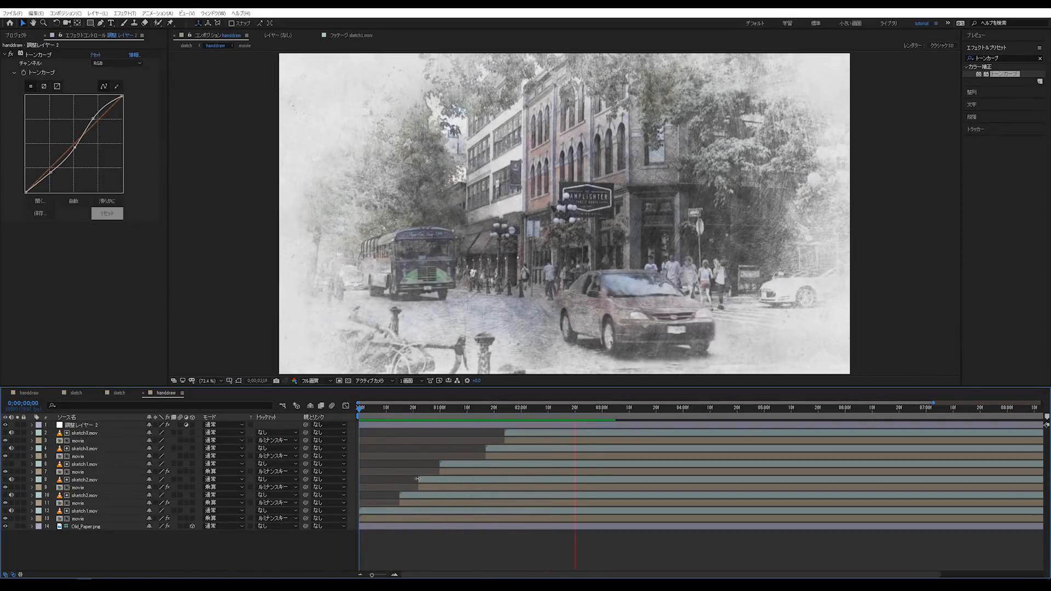
left_click_drag(622, 408, 634, 452)
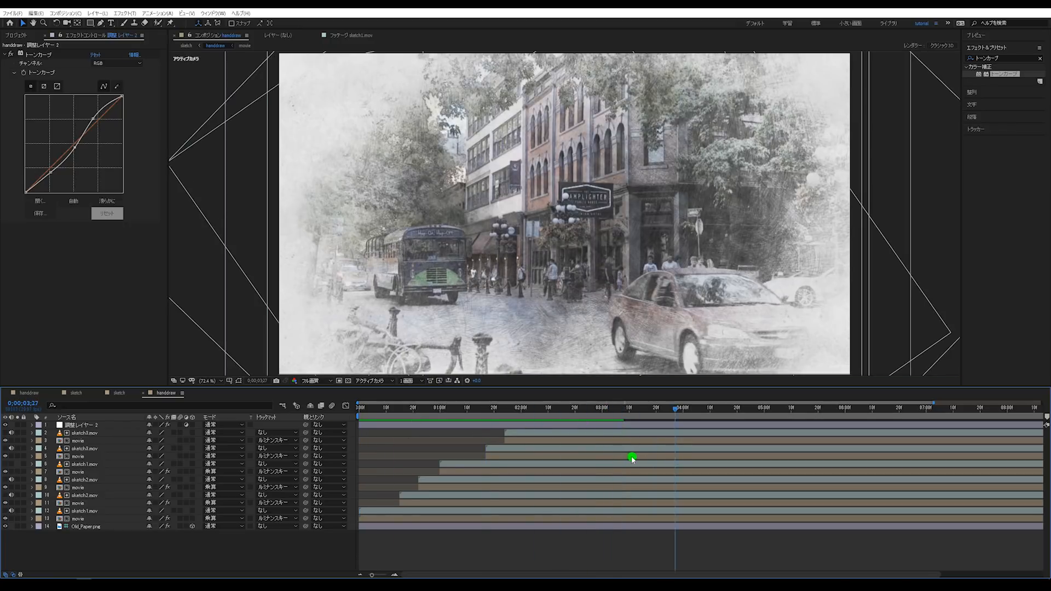
left_click(82, 442)
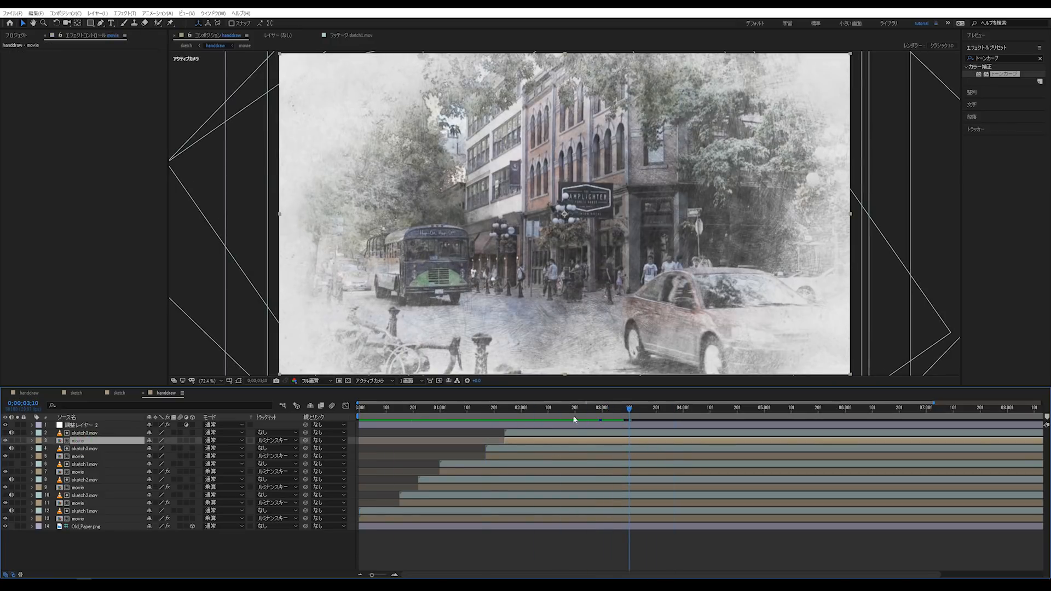
key("space")
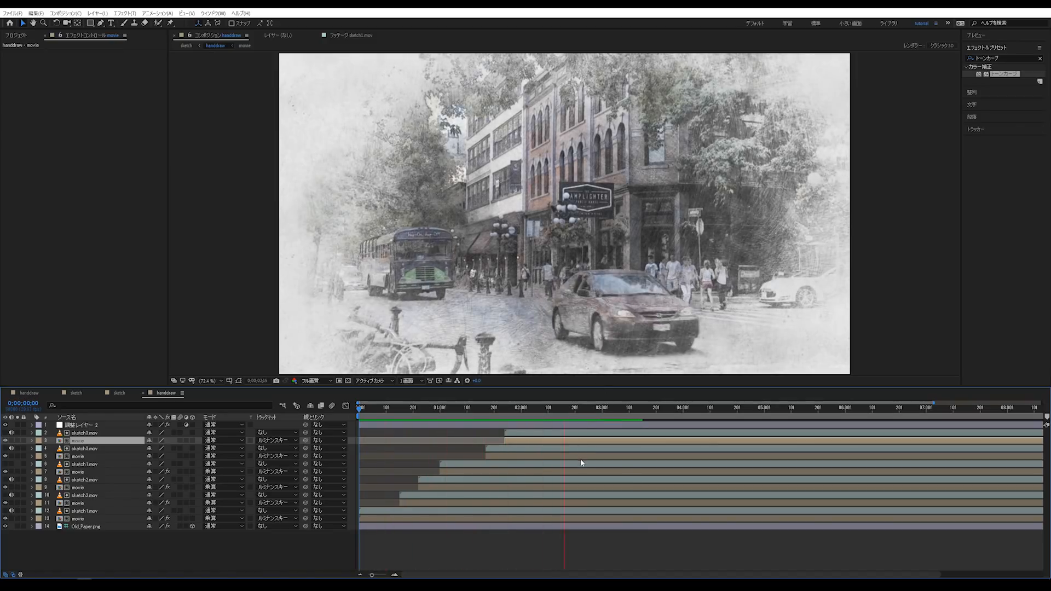
mouse_move(586, 415)
left_mouse_down()
mouse_move(460, 422)
mouse_move(559, 429)
left_mouse_up()
left_click(166, 548)
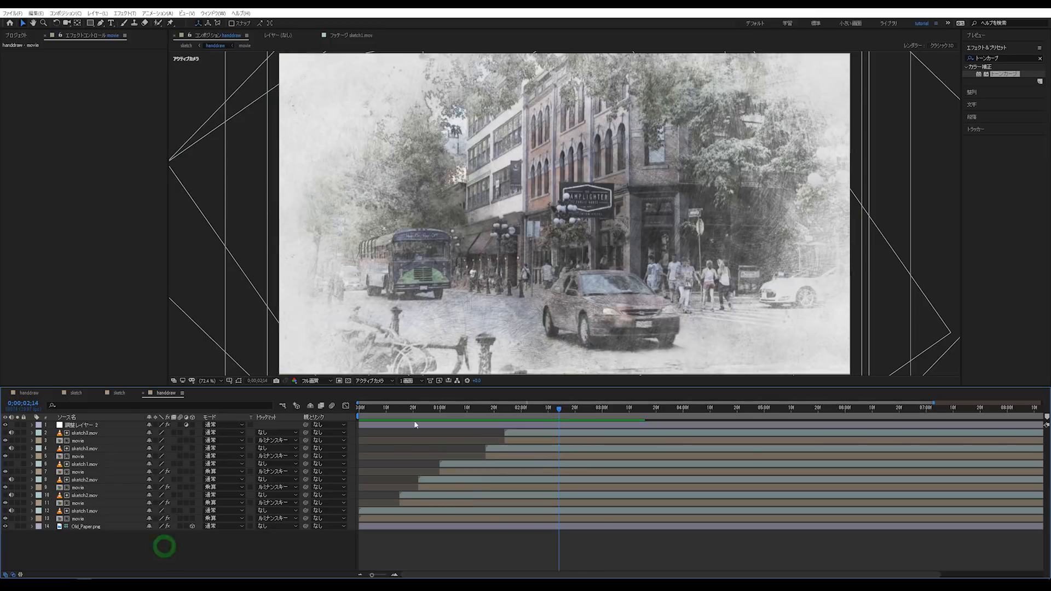
Open the nested movie composition and add an adjustment layer above the street footage
double_click(510, 441)
left_click(166, 472)
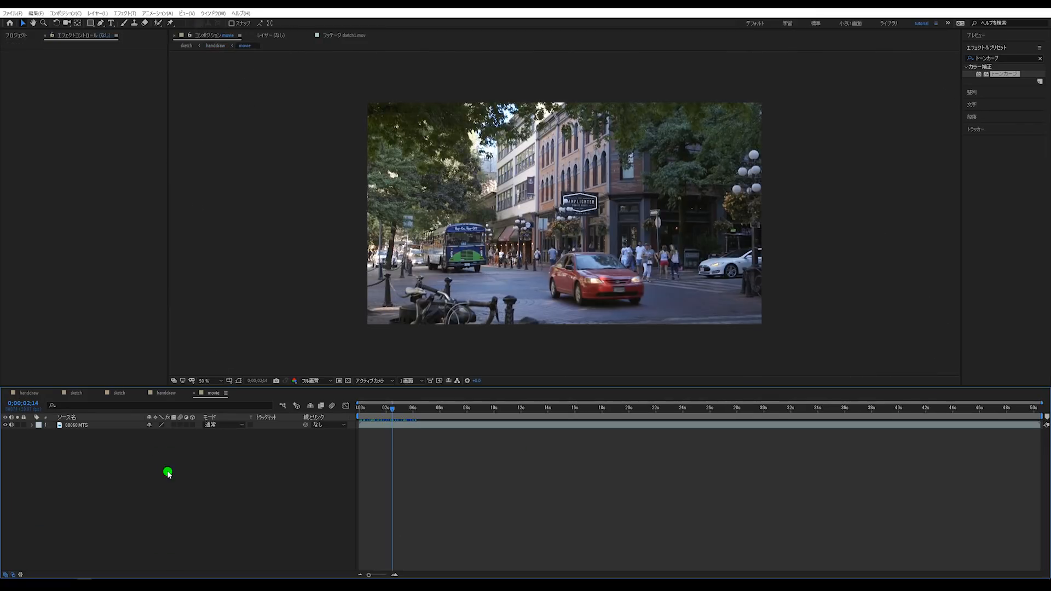
left_click(83, 427)
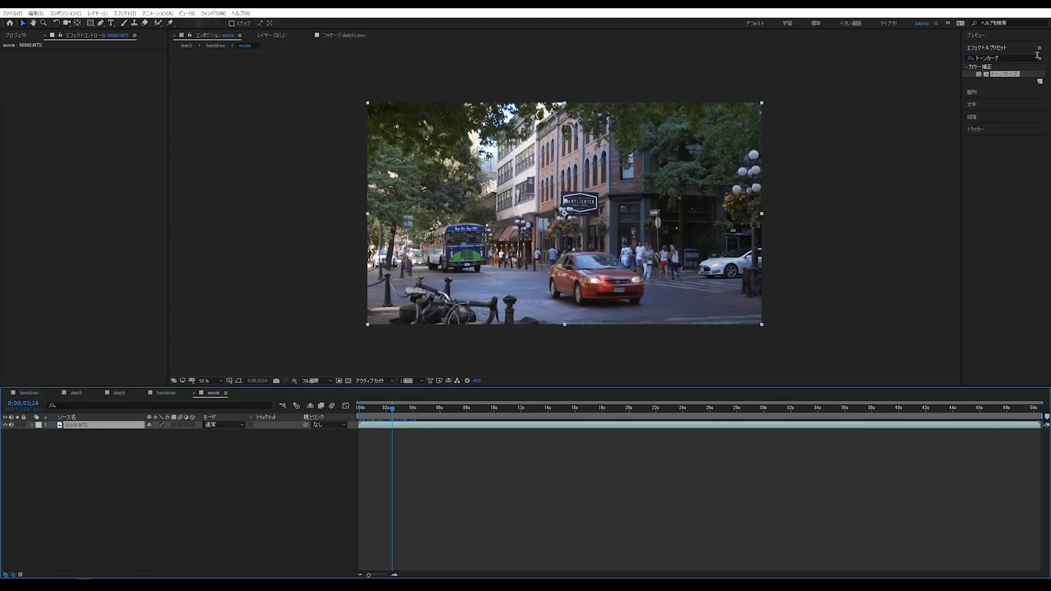
left_click(1038, 56)
left_click(259, 486)
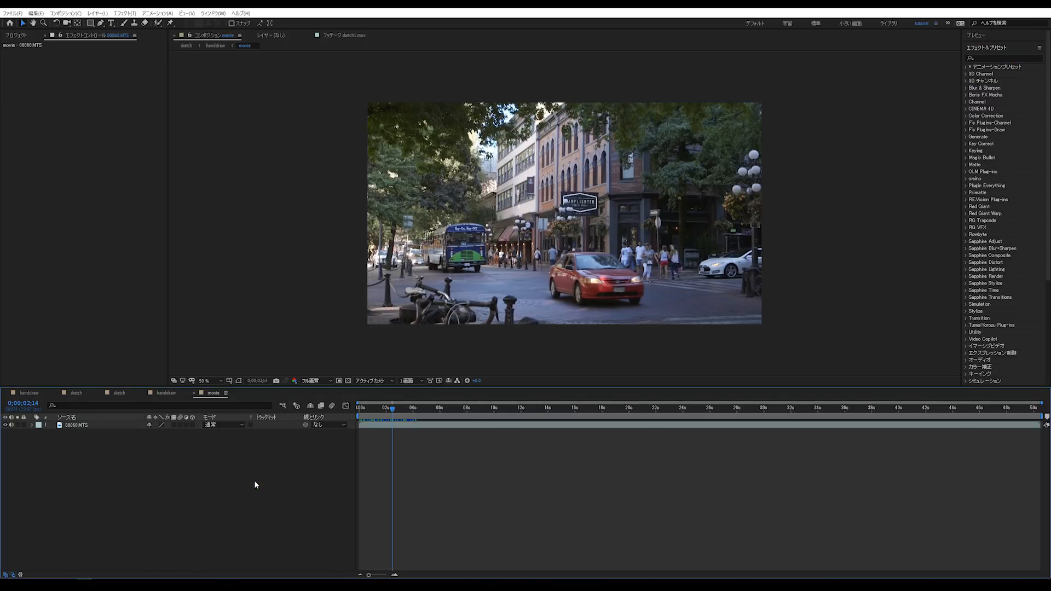
key("ctrl+alt+y")
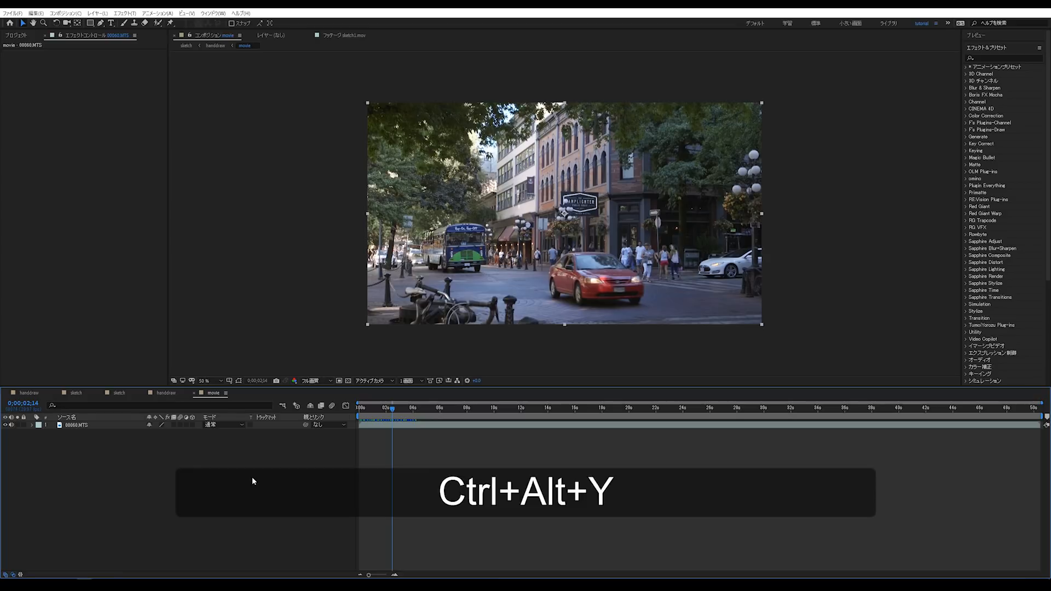
Search the effects for ポスタリ and apply ポスタリゼーション時間 (Posterize Time) to the movie composition's adjustment layer
left_click(1025, 59)
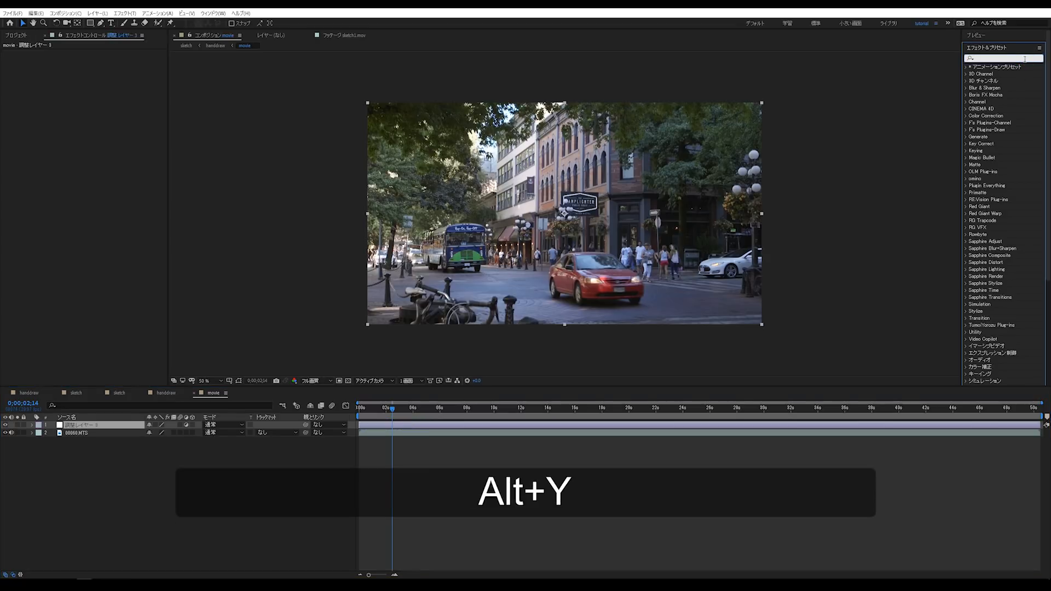
type("po")
key("BackSpace")
key("BackSpace")
key("Zenkaku_Hankaku")
type("ぽすt")
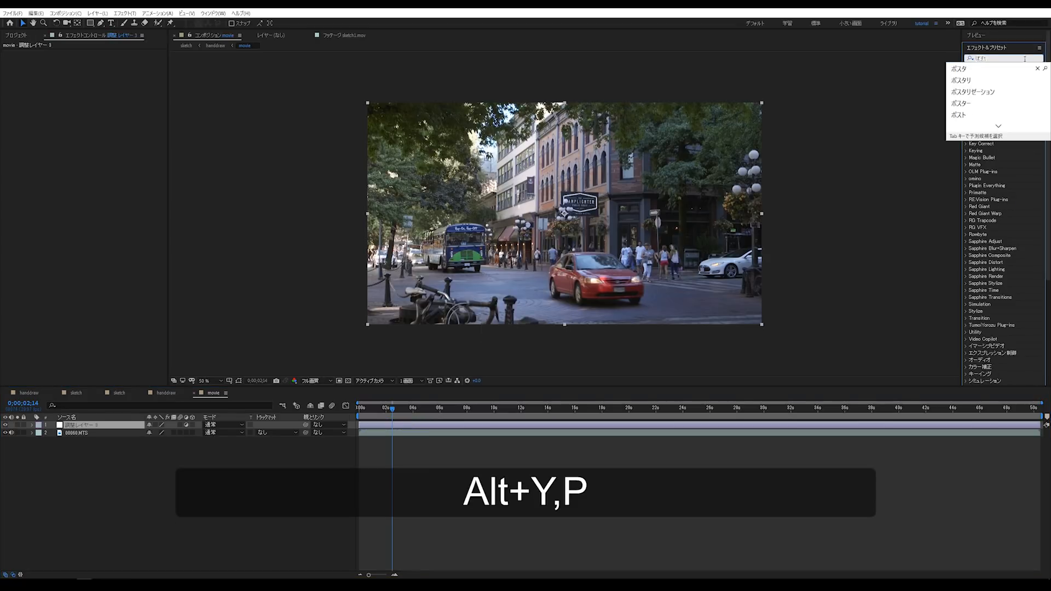
key("Tab")
key("Tab")
key("Return")
left_click_drag(1027, 88, 101, 426)
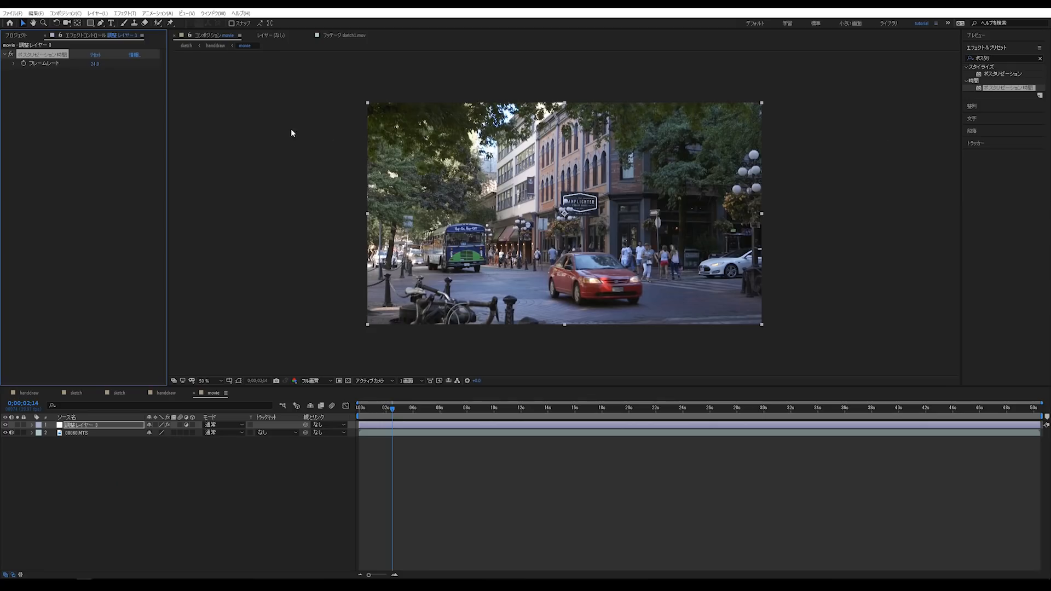
Set the Posterize Time frame rate to 12
left_click(83, 127)
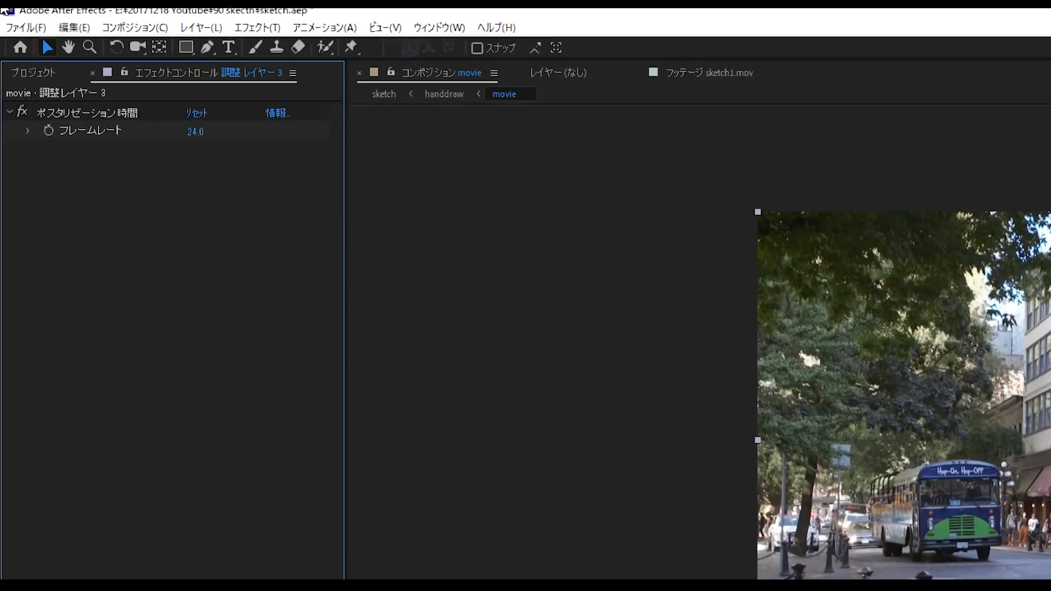
left_click(96, 64)
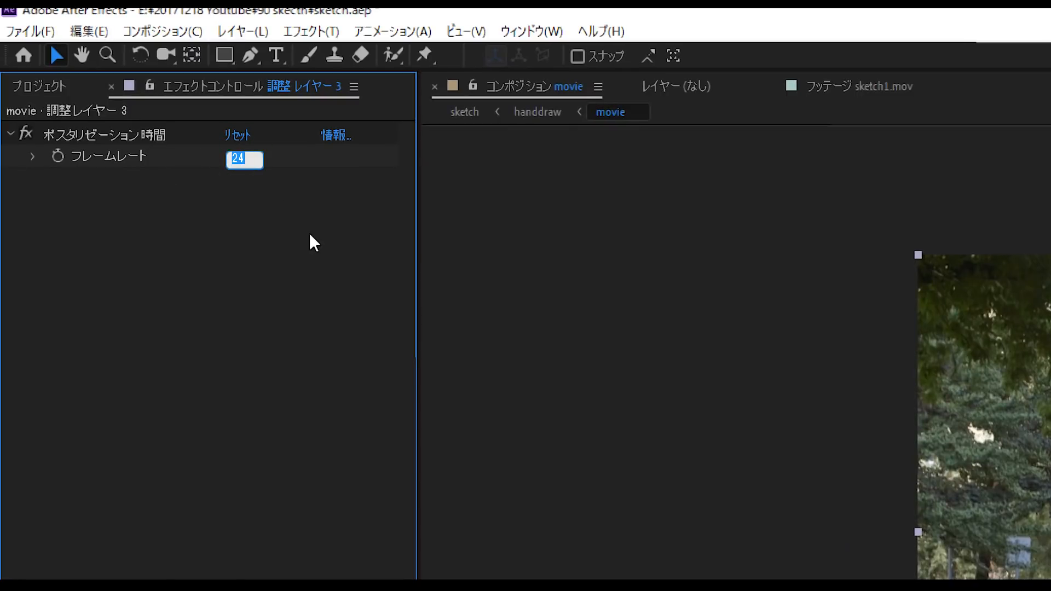
type("12")
key("Return")
key("Return")
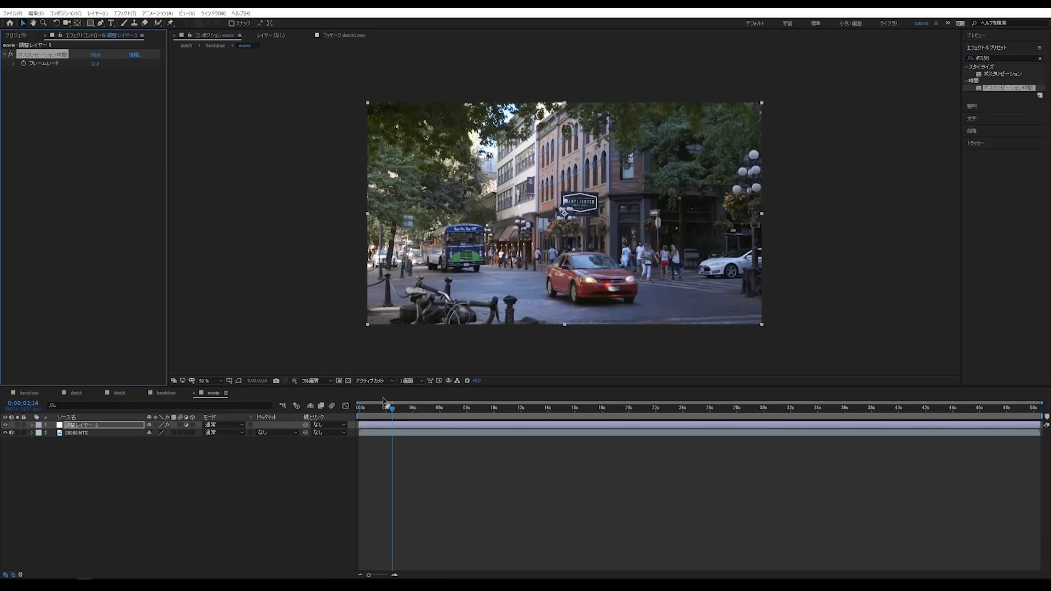
Preview the movie composition from the start to check the reduced frame rate
left_click_drag(384, 401, 343, 411)
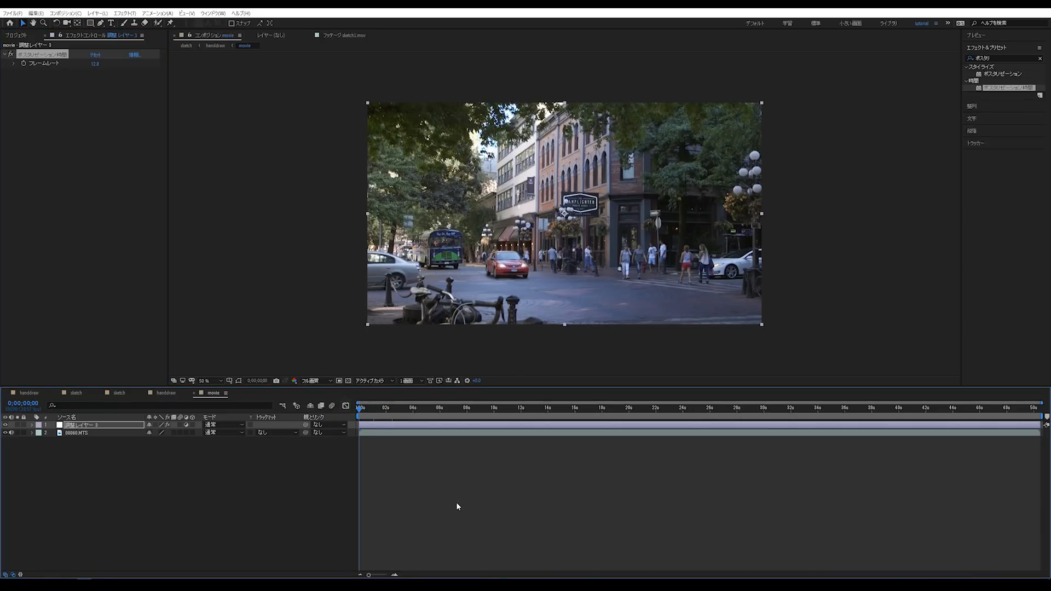
key("Zenkaku_Hankaku")
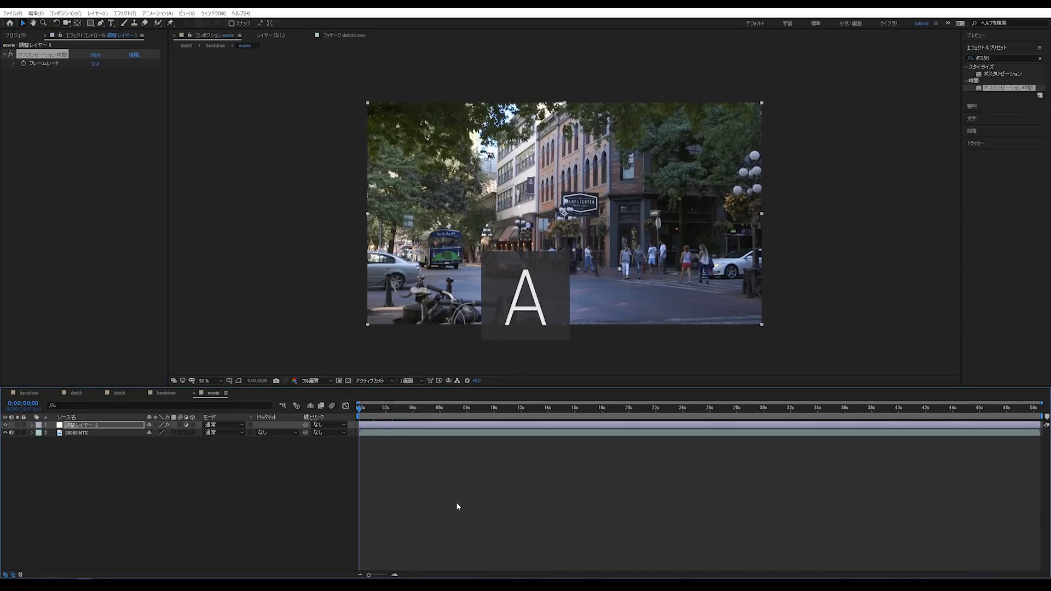
key("Page_Up")
left_click(14, 434)
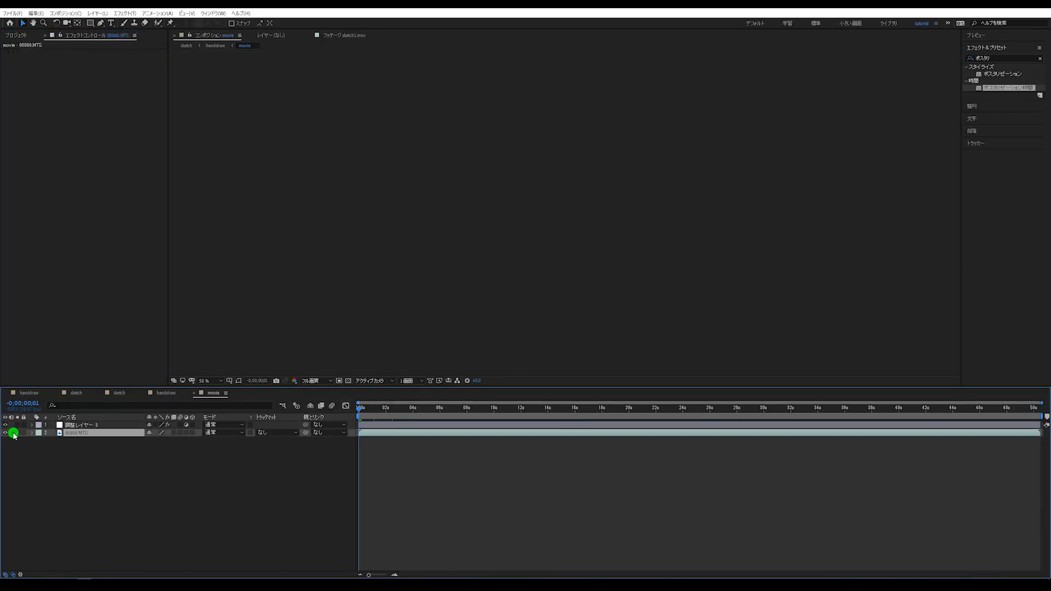
left_click(453, 514)
key("space")
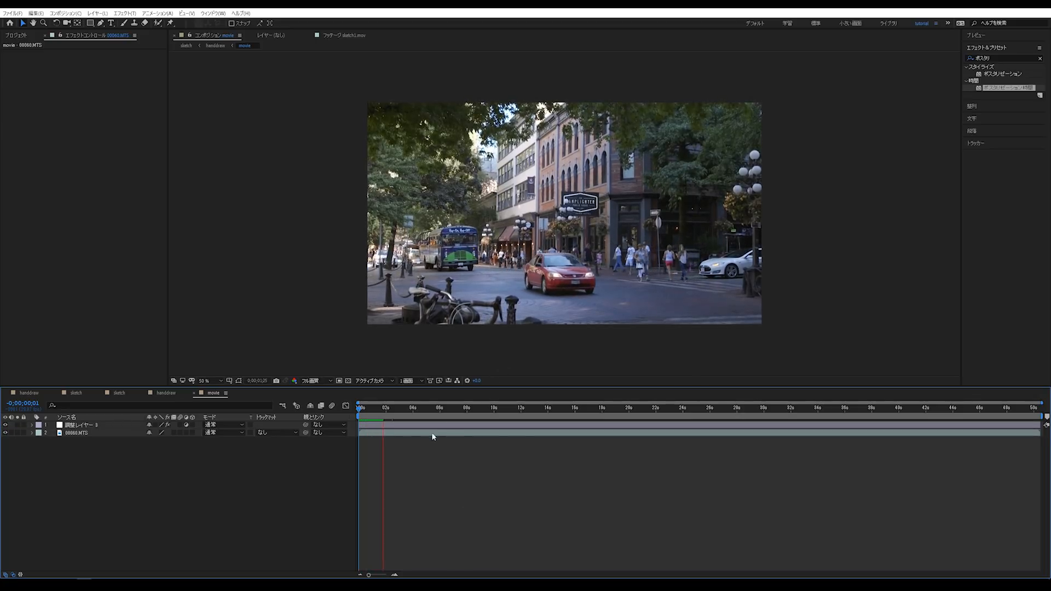
left_click(350, 421)
key("space")
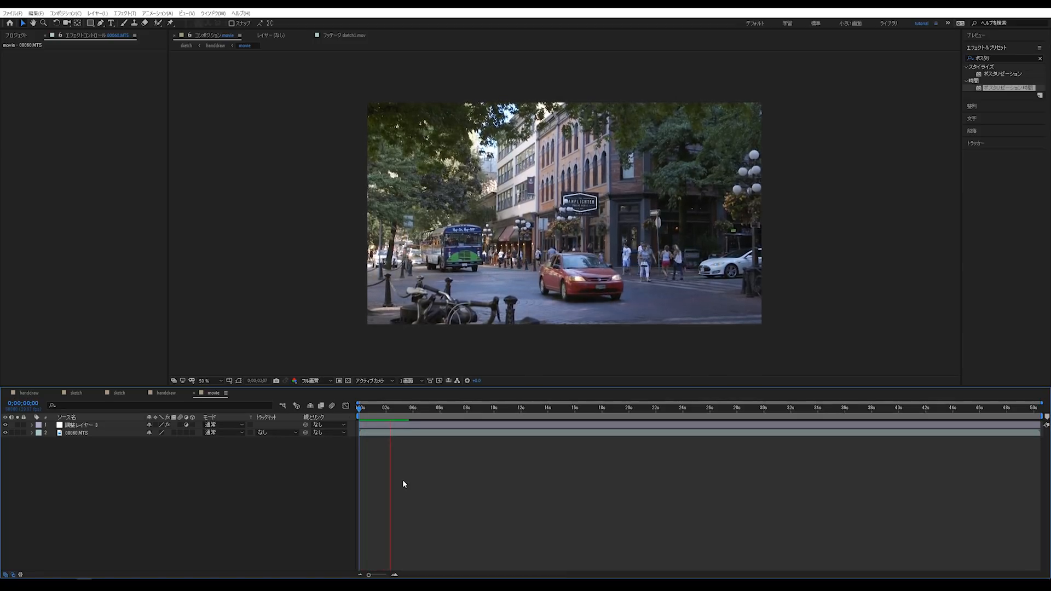
Preview the nested handdraw composition from the start to check the reduced frame rate in the sketch animation
key("space")
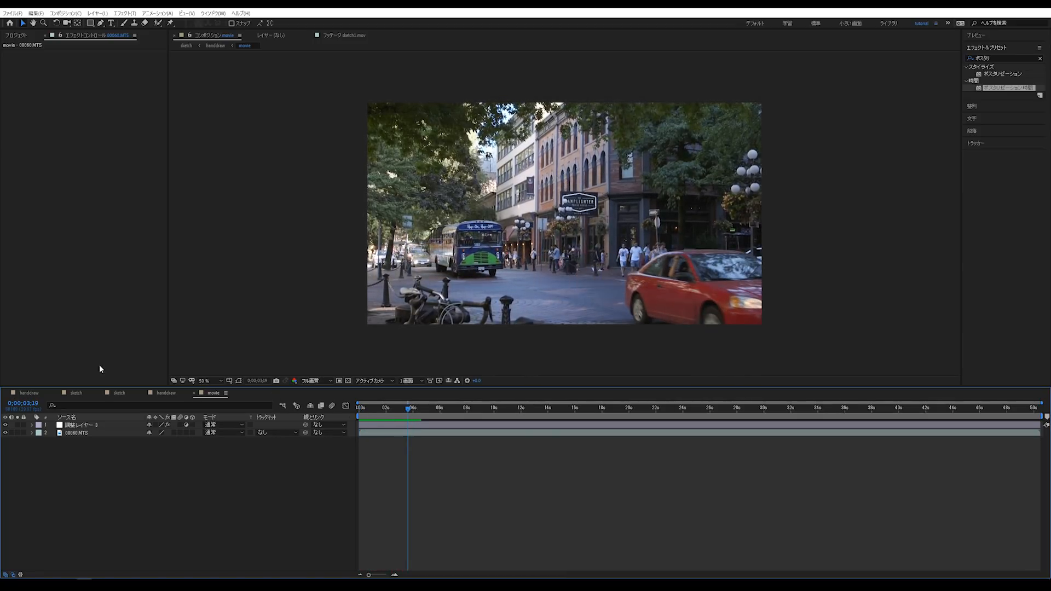
left_click(170, 395)
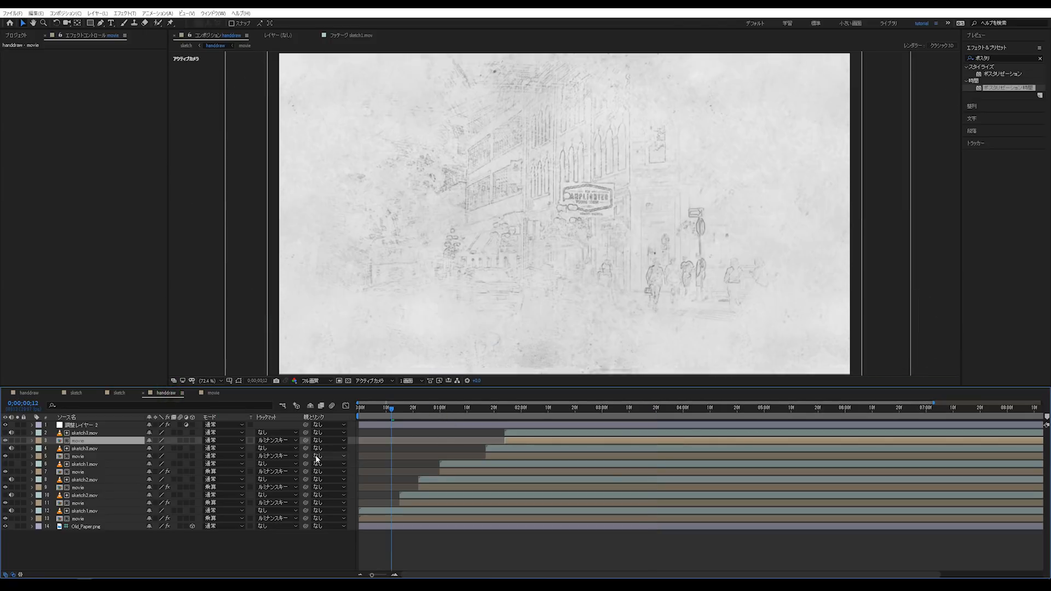
key("Home")
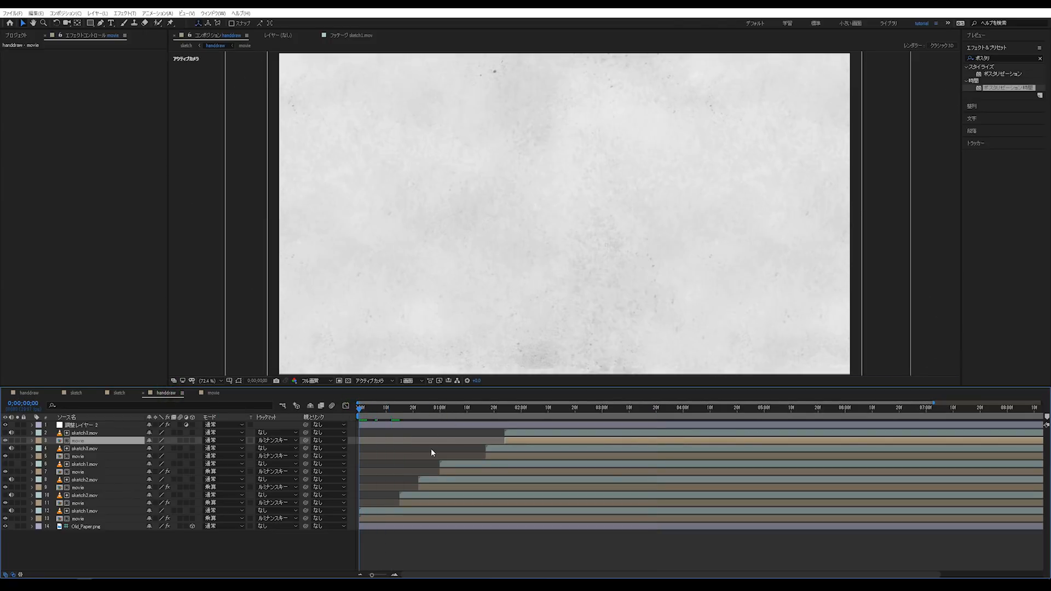
key("space")
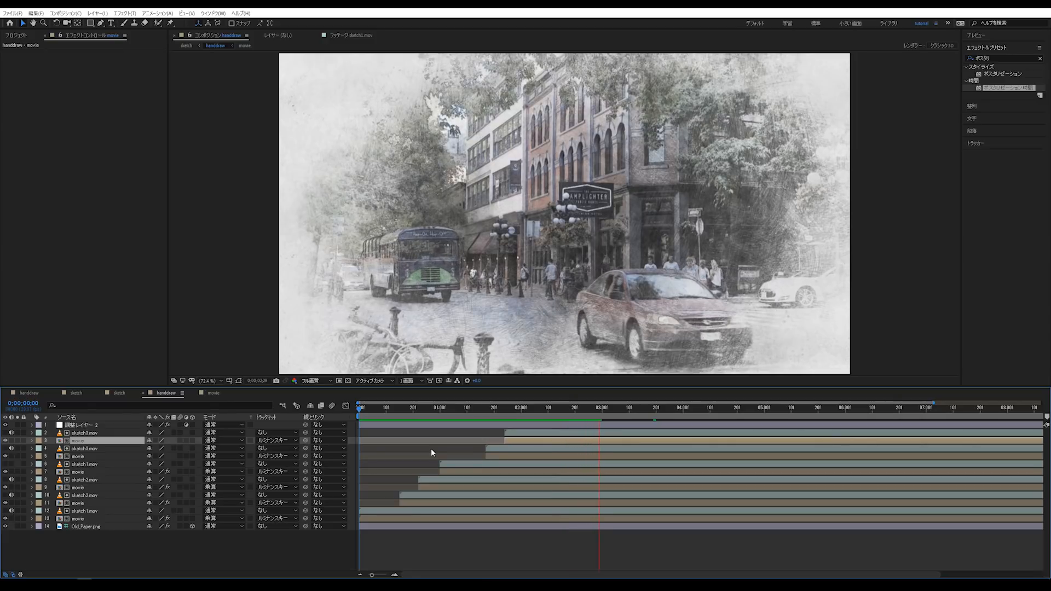
key("space")
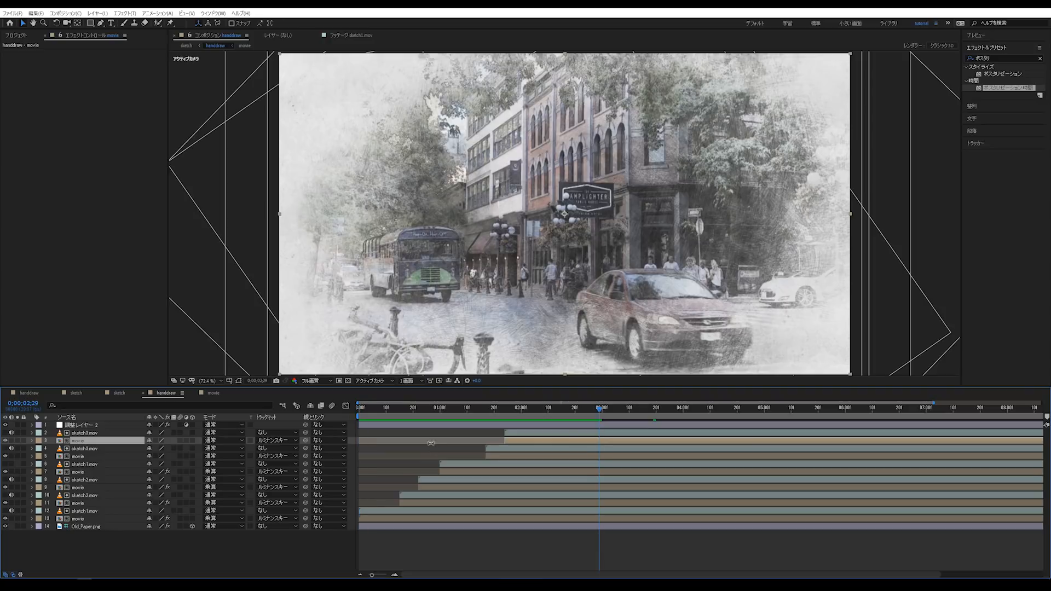
Enlarge the lowest sketch1.mov matte in the handdraw composition so it extends further past the frame's left and right sides
left_click(77, 519)
left_click(77, 511)
key("comma")
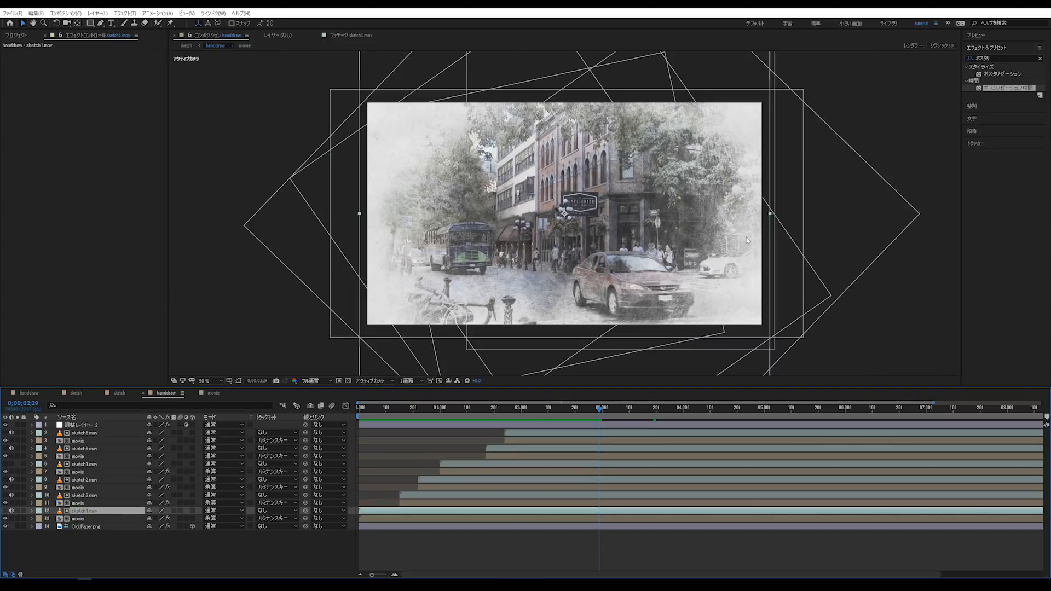
left_click_drag(772, 216, 807, 231)
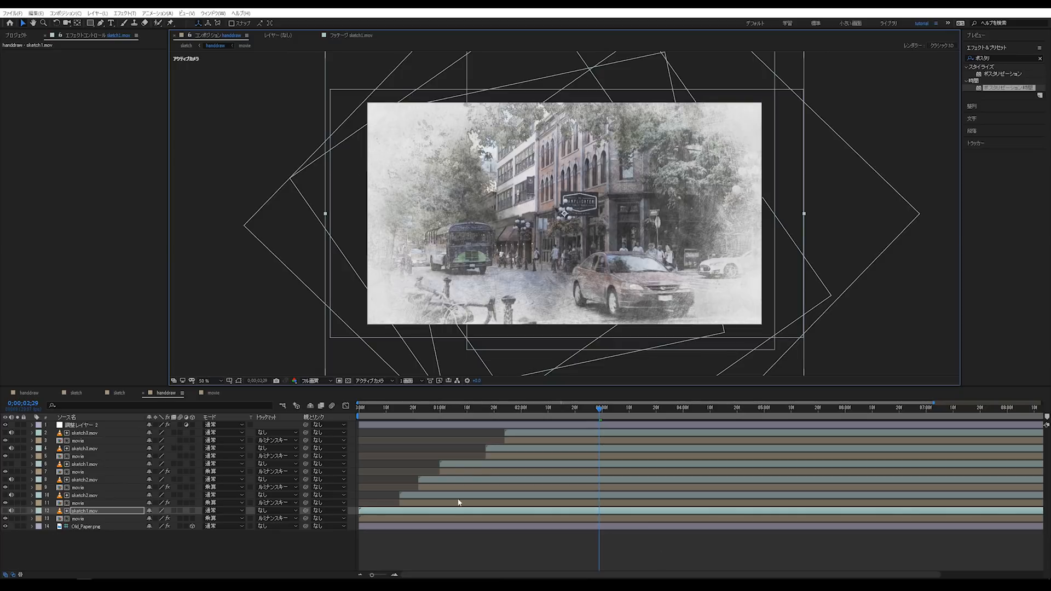
Play the handdraw composition from the start, fitted to the viewer, to check the enlarged matte
left_click_drag(552, 412, 233, 432)
left_click(445, 550)
key("space")
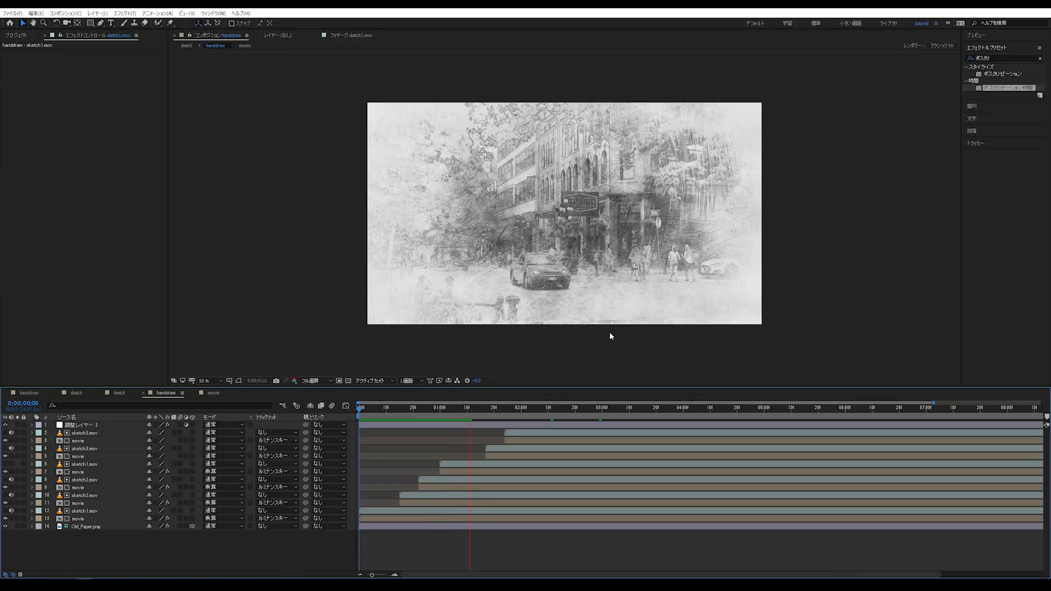
left_click(202, 381)
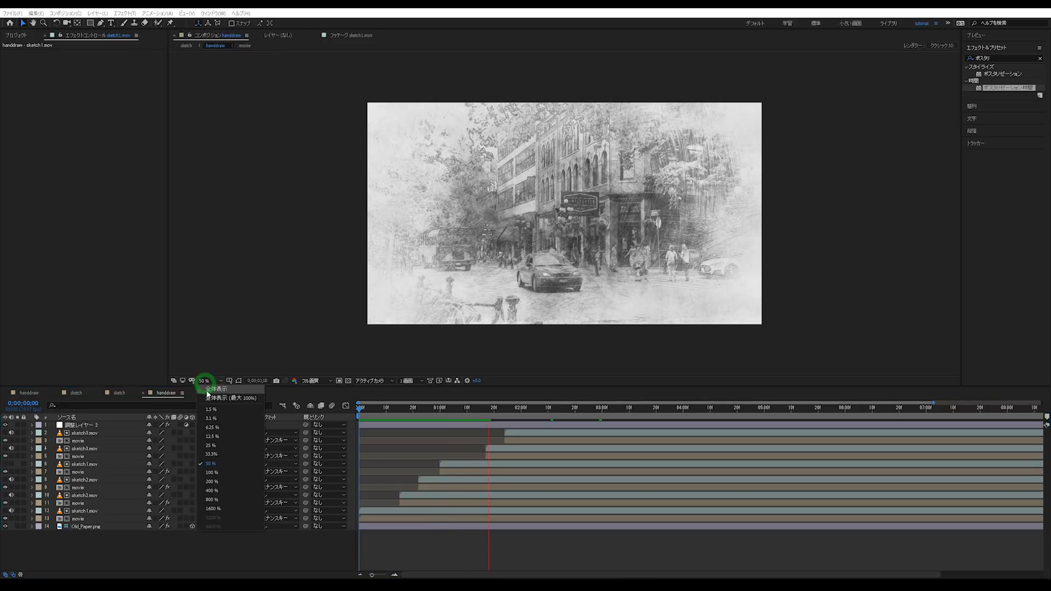
left_click(209, 392)
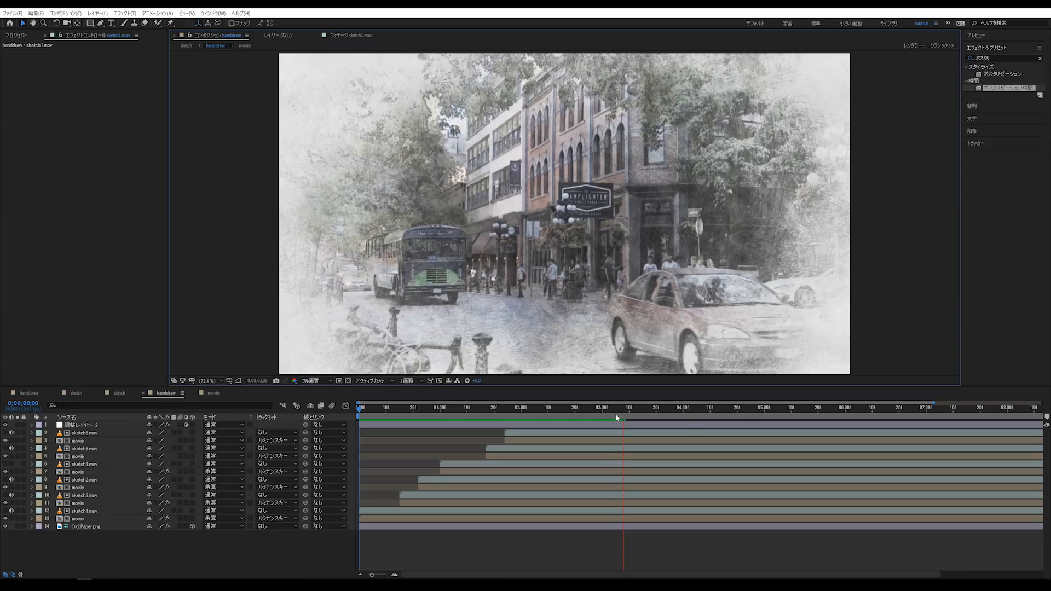
left_click_drag(616, 418, 223, 427)
key("space")
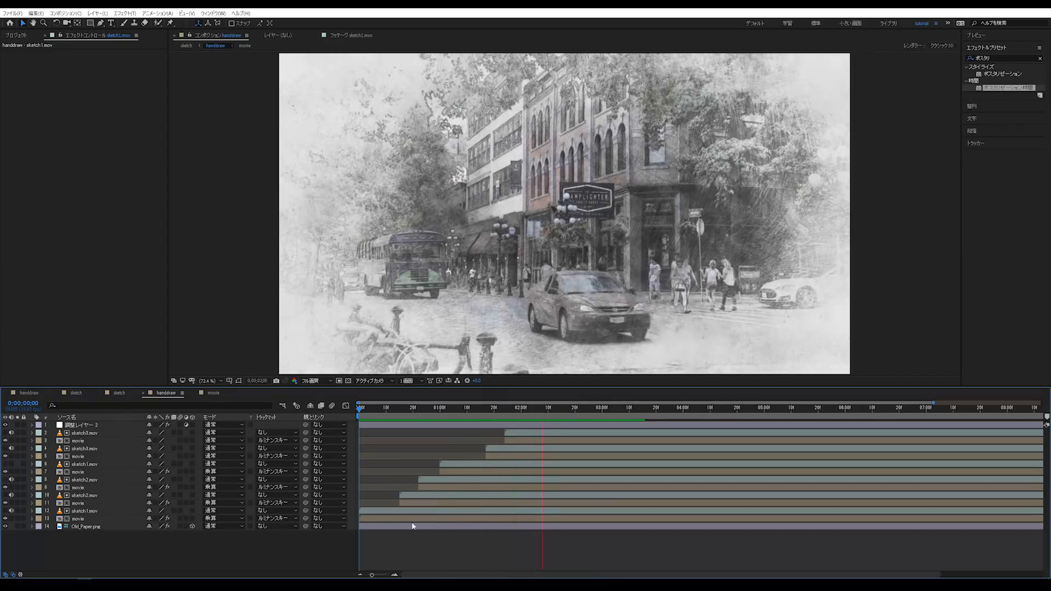
key("space")
Open the sketch composition and review the drawing animation on the paper at several points in time
left_click(118, 392)
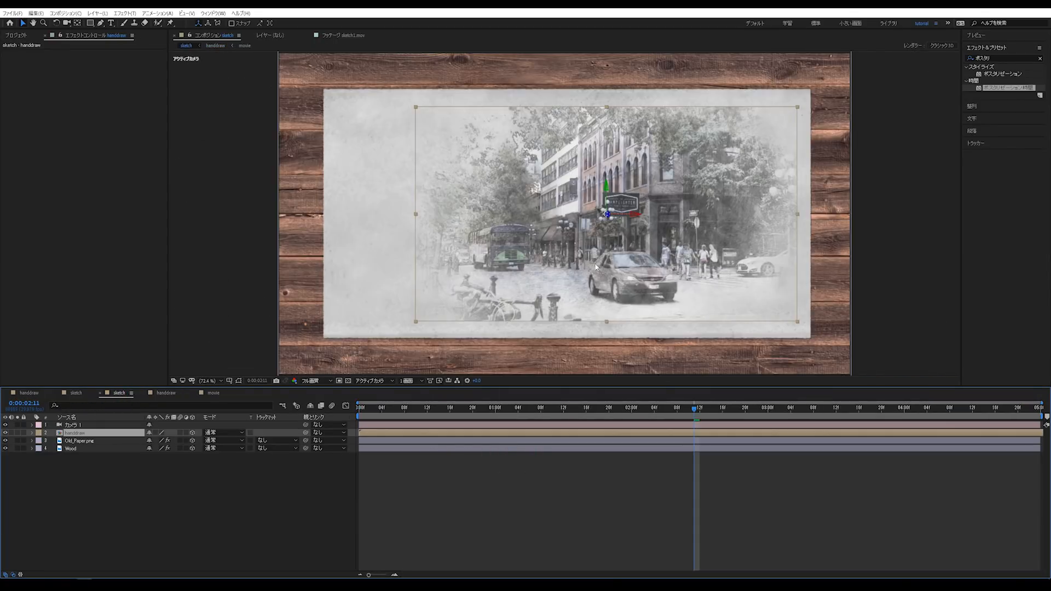
left_click(540, 518)
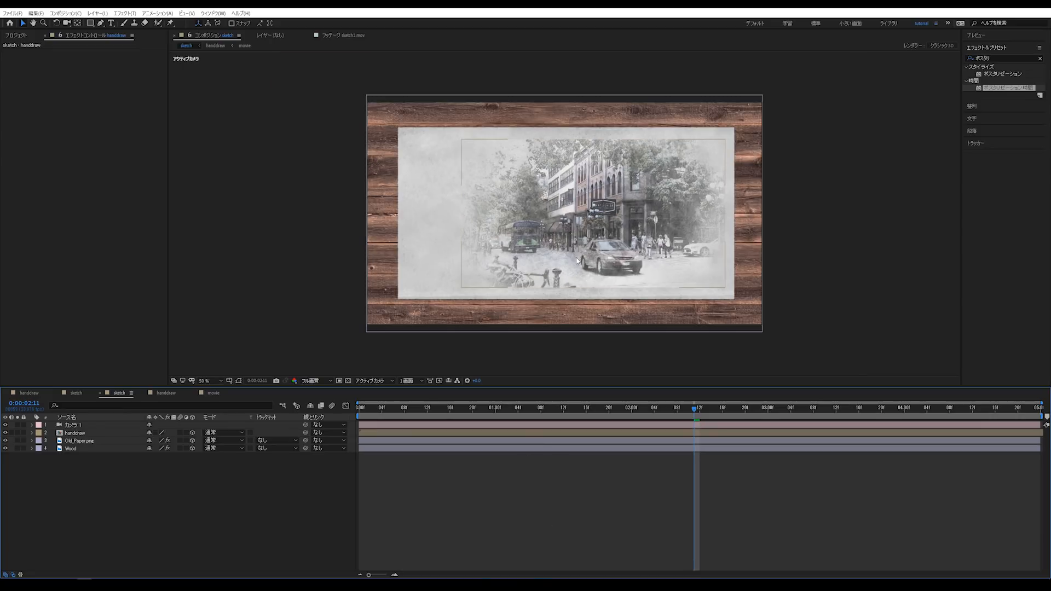
left_click_drag(695, 417, 671, 417)
left_click(281, 438)
key("Home")
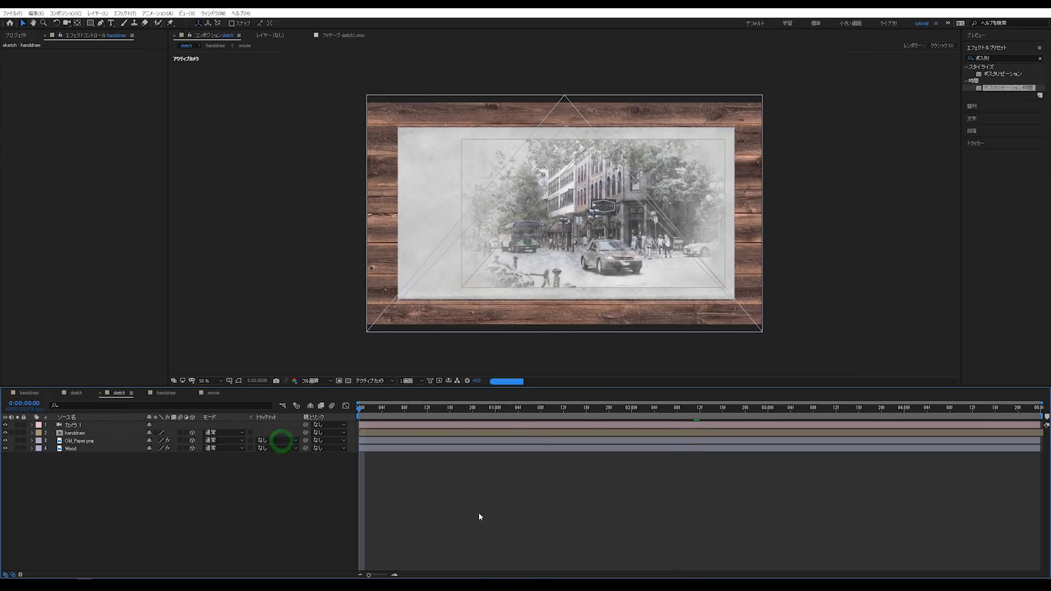
key("space")
left_click_drag(457, 416, 535, 416)
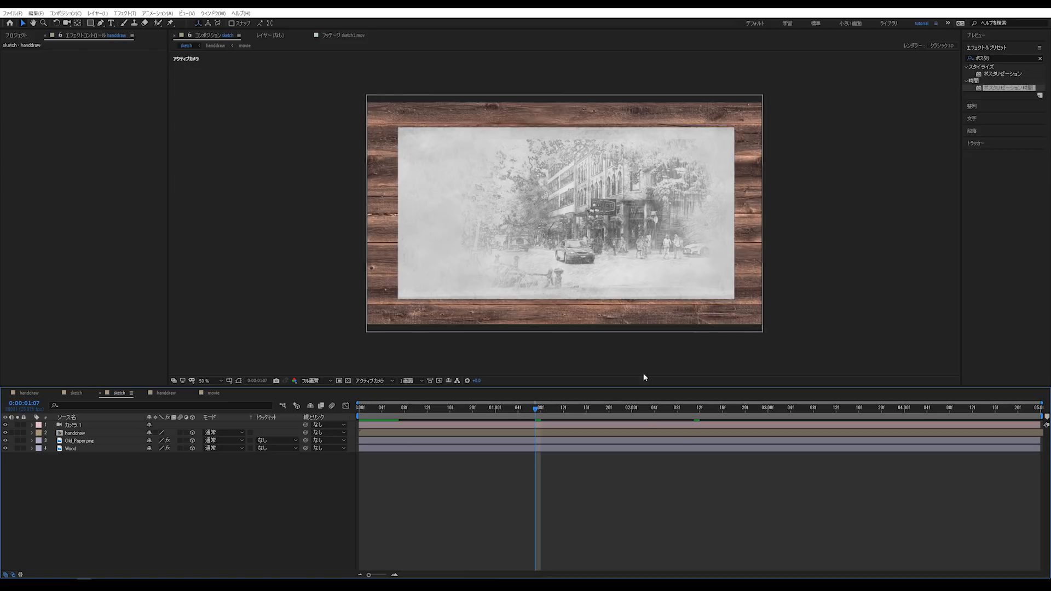
left_click(688, 410)
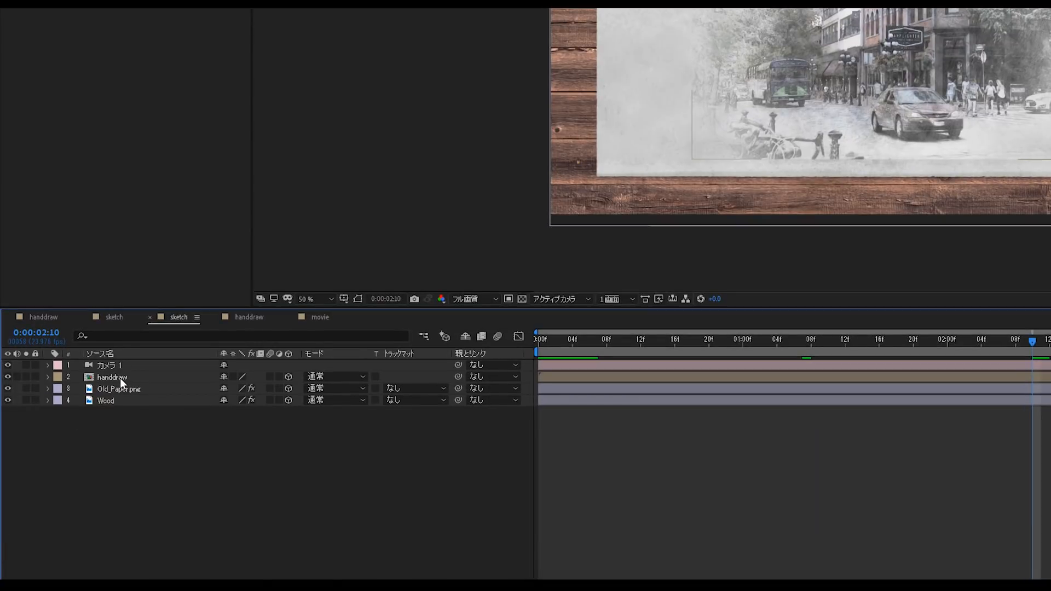
Set the handdraw layer's blending mode to 乗算 (Multiply) in the sketch composition
left_click(80, 432)
left_click(343, 376)
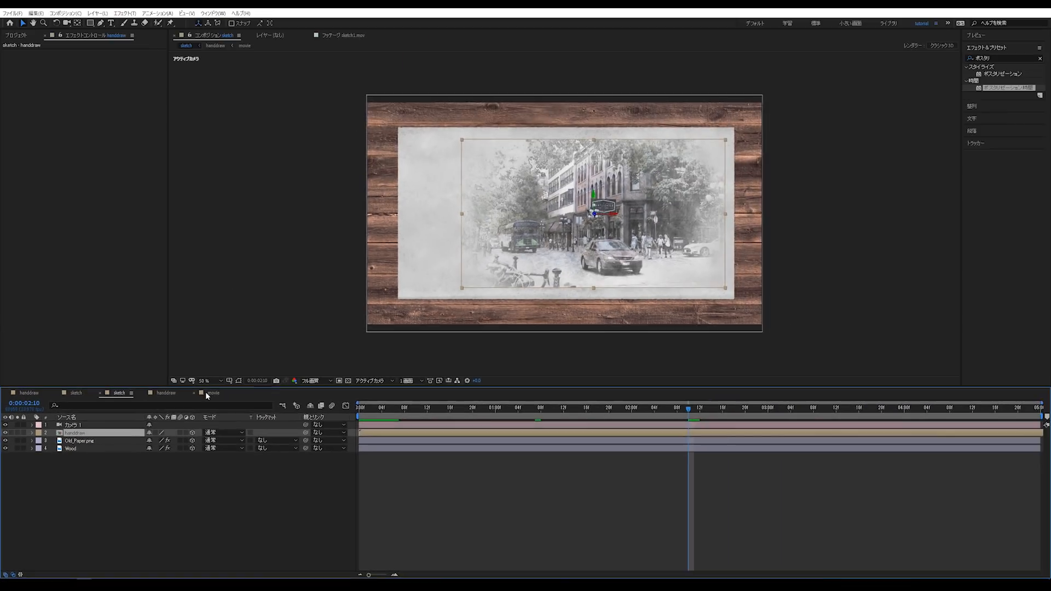
left_click(225, 433)
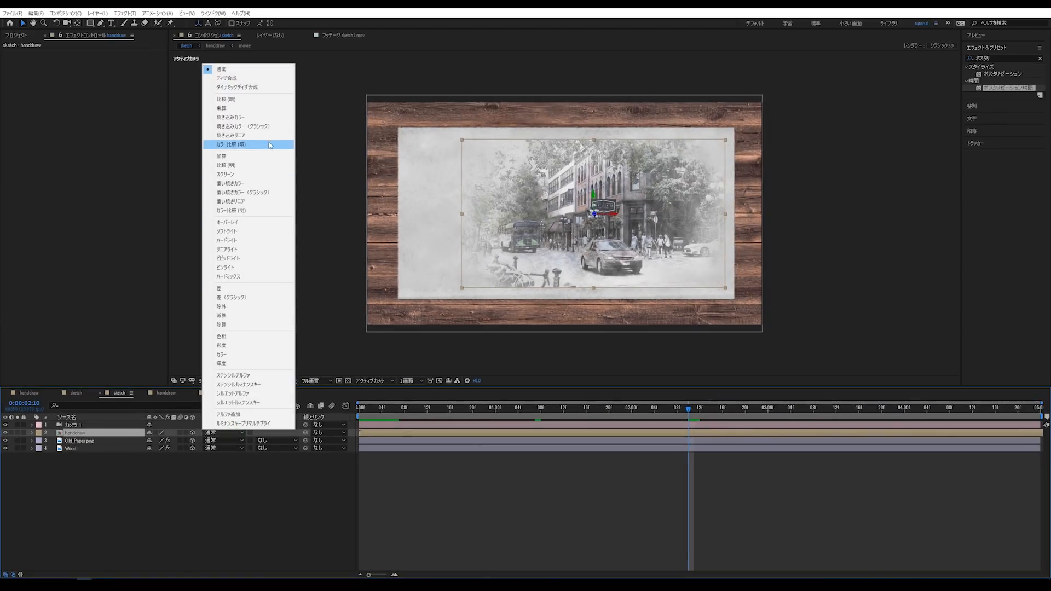
left_click(266, 109)
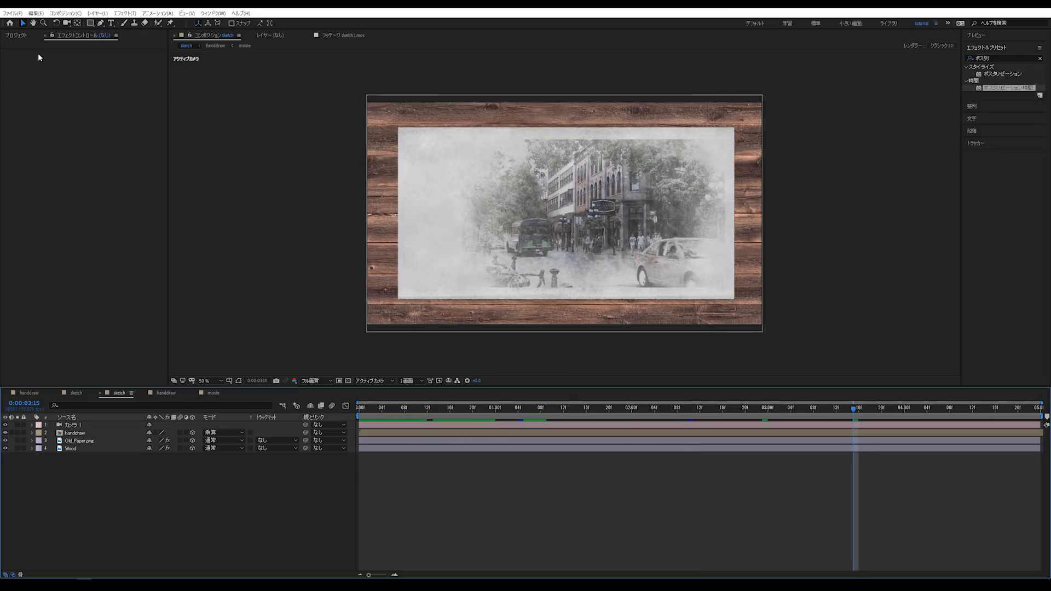
Add the title text DustmanTips in the upper-left area of the paper with the Type tool and nudge it into place
left_click(110, 23)
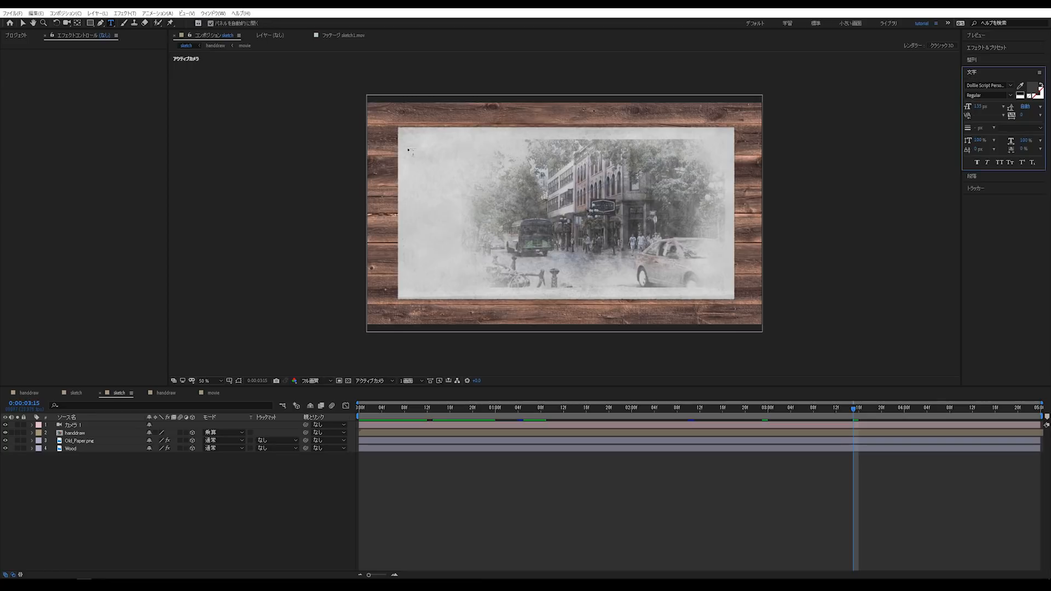
left_click(417, 174)
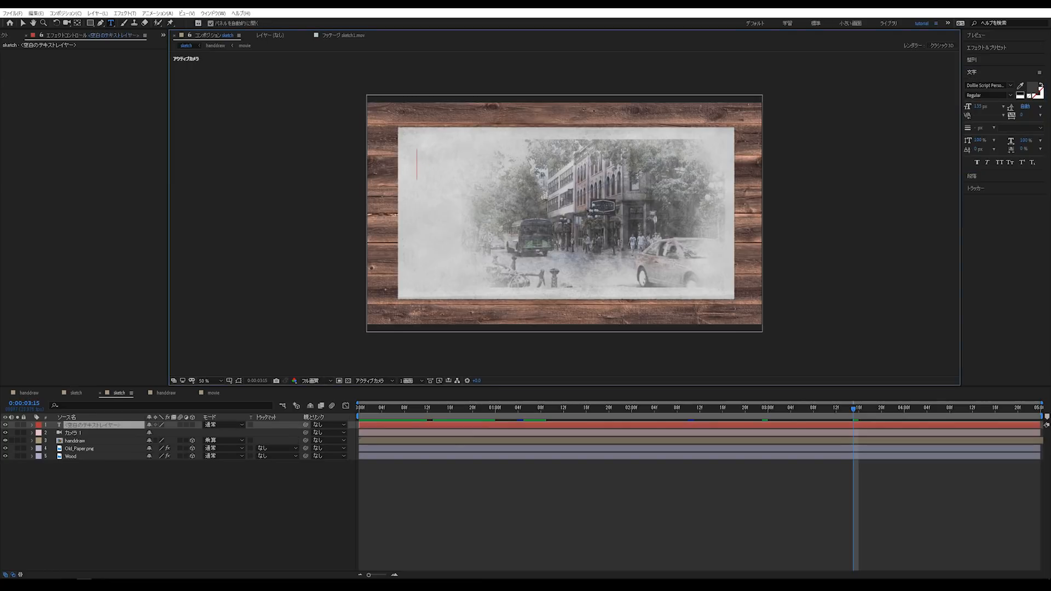
type("D")
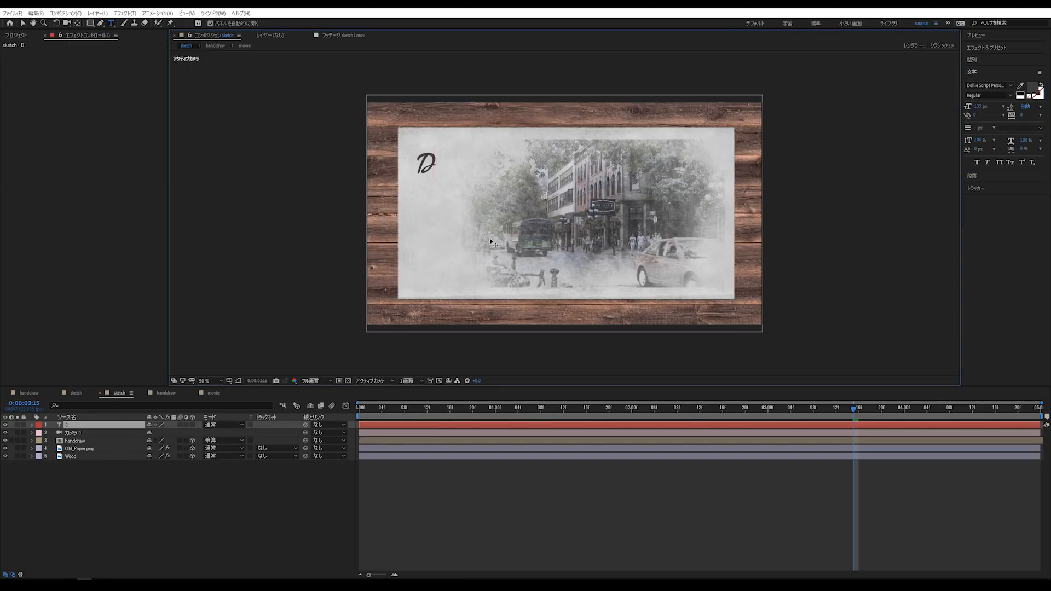
type("ustmanTips")
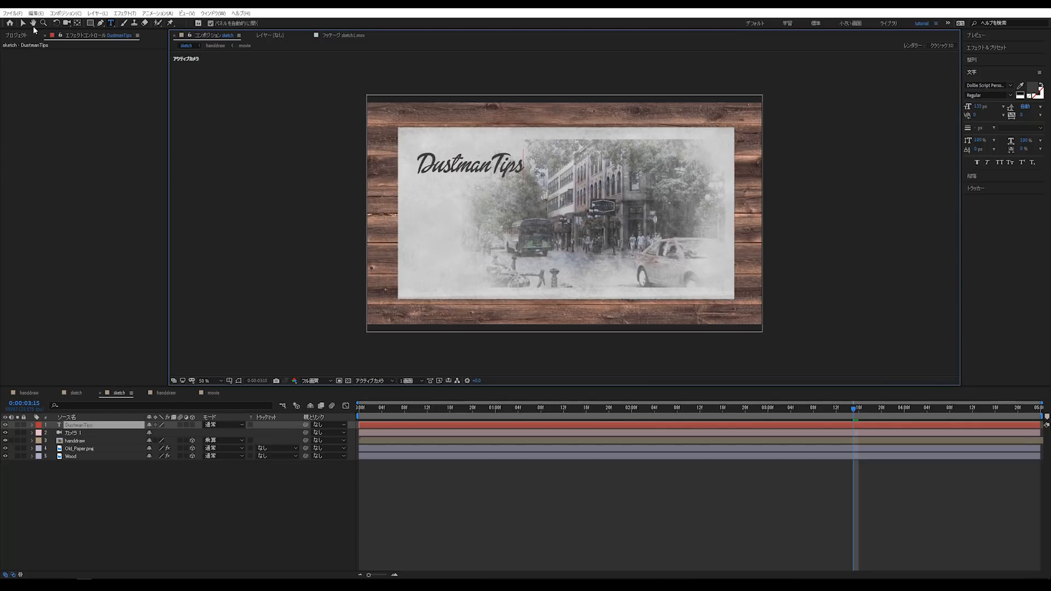
left_click(22, 23)
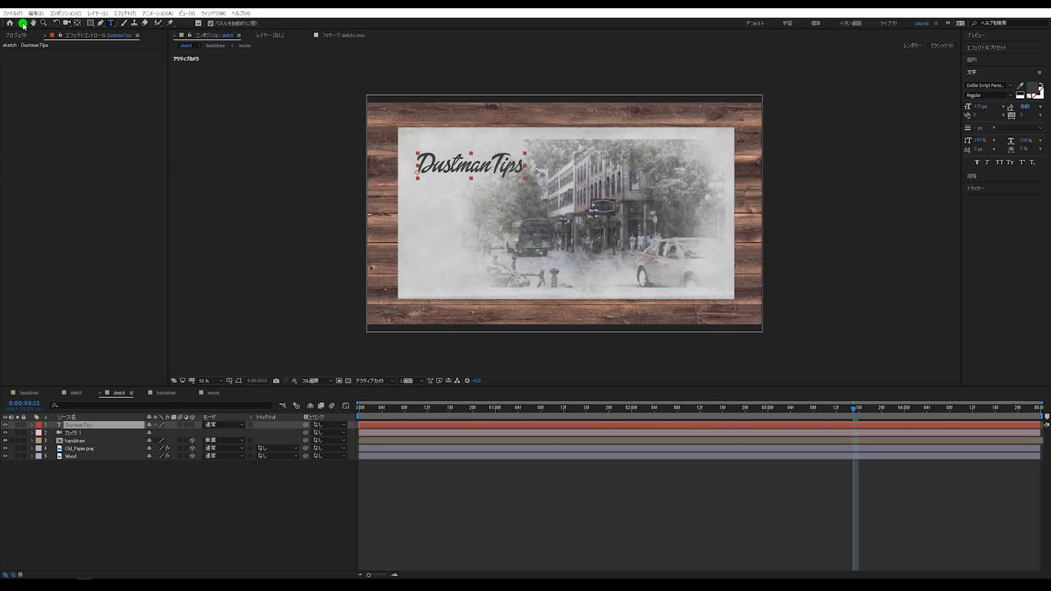
left_click(514, 168)
left_click_drag(514, 166, 515, 167)
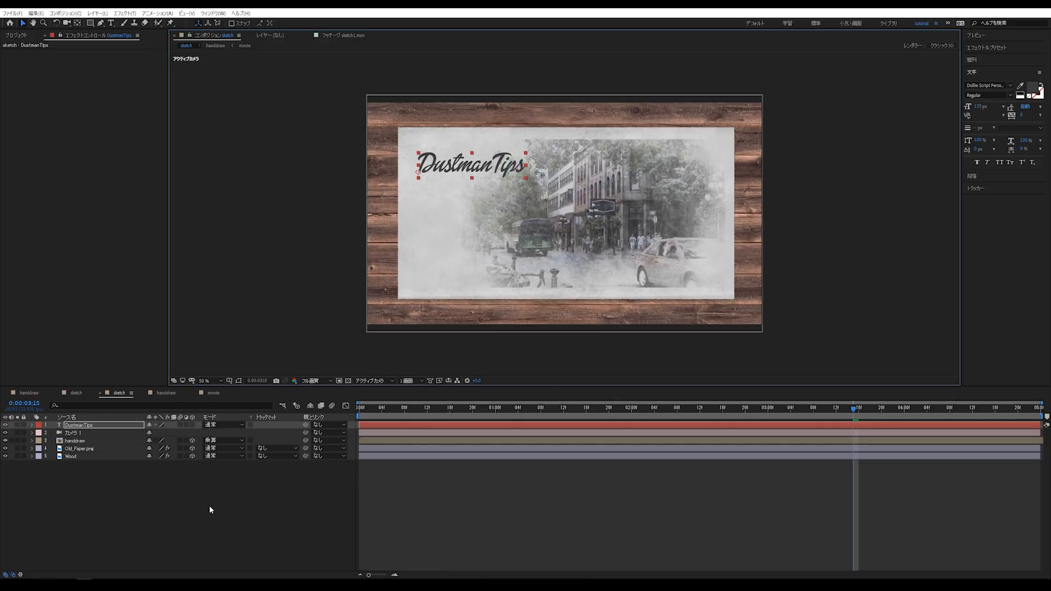
Move the DustmanTips text layer below the camera layer and make it a 3D layer
left_click_drag(76, 426, 71, 436)
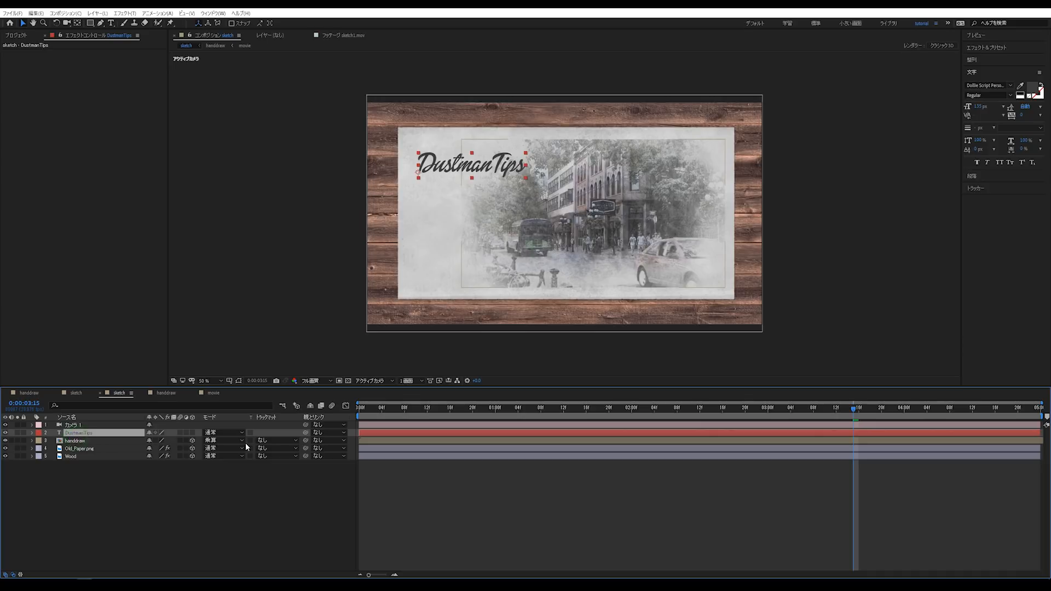
left_click(193, 433)
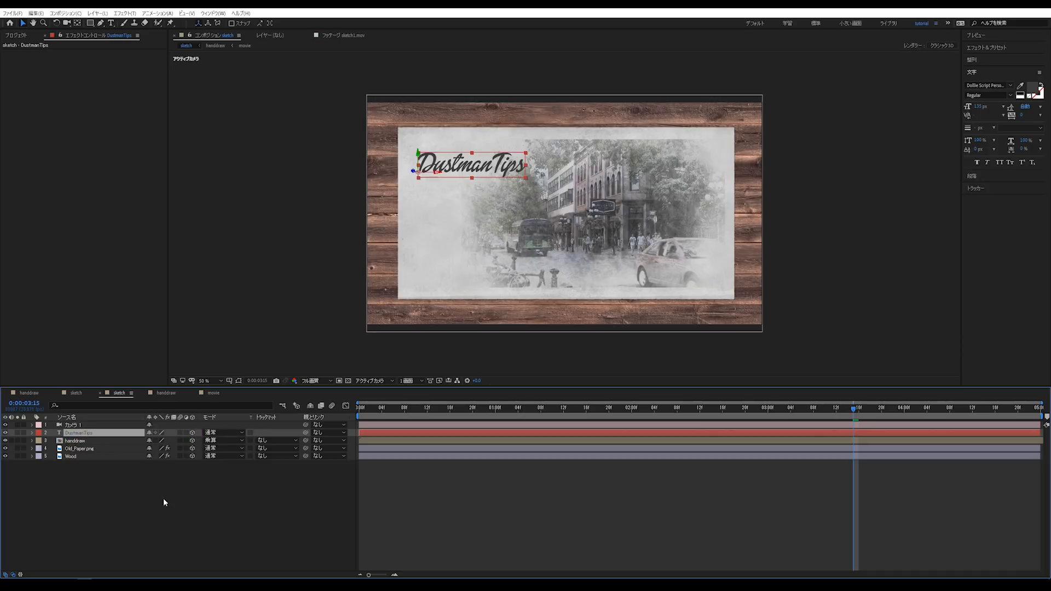
left_click(164, 501)
Add sketch1.mov from the project directly above the DustmanTips layer, then shrink it and move it over the title
left_click(16, 35)
left_click_drag(40, 173, 50, 433)
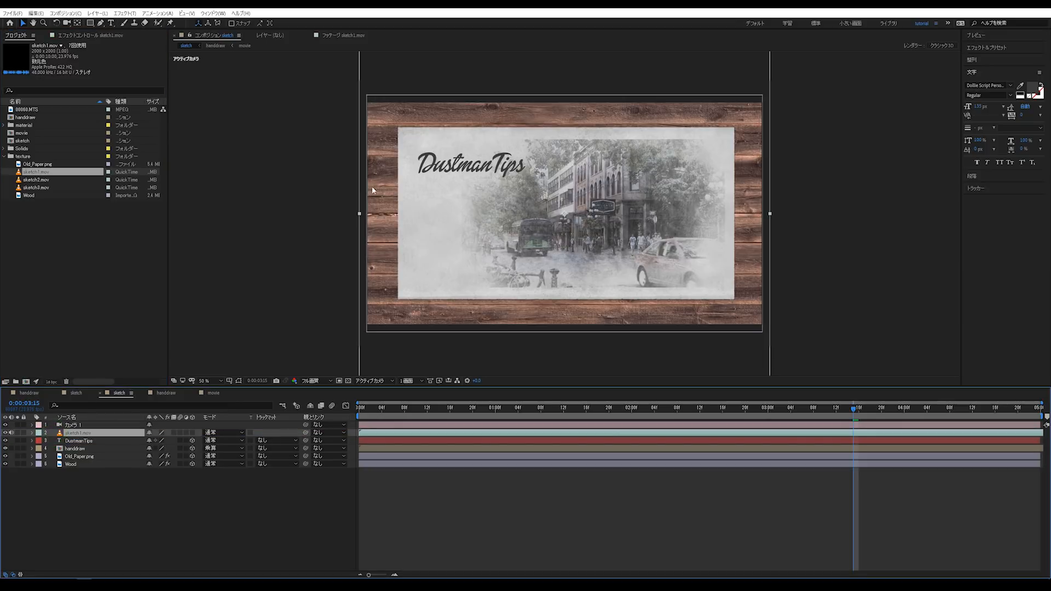
left_click(541, 184)
left_click_drag(541, 185, 527, 177)
left_click_drag(703, 187, 649, 188)
left_click(591, 183)
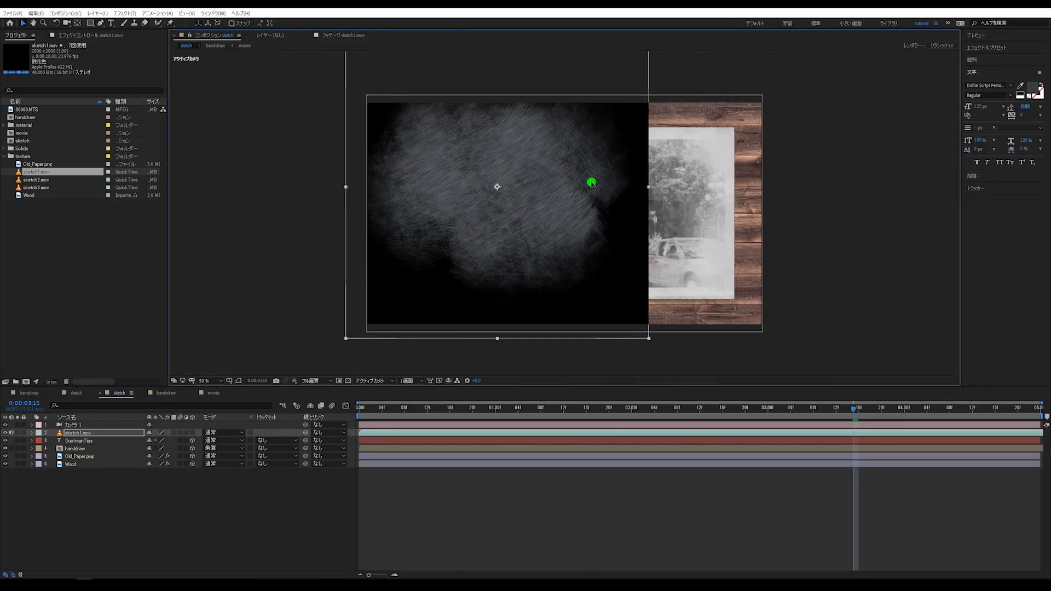
left_click_drag(588, 175, 575, 161)
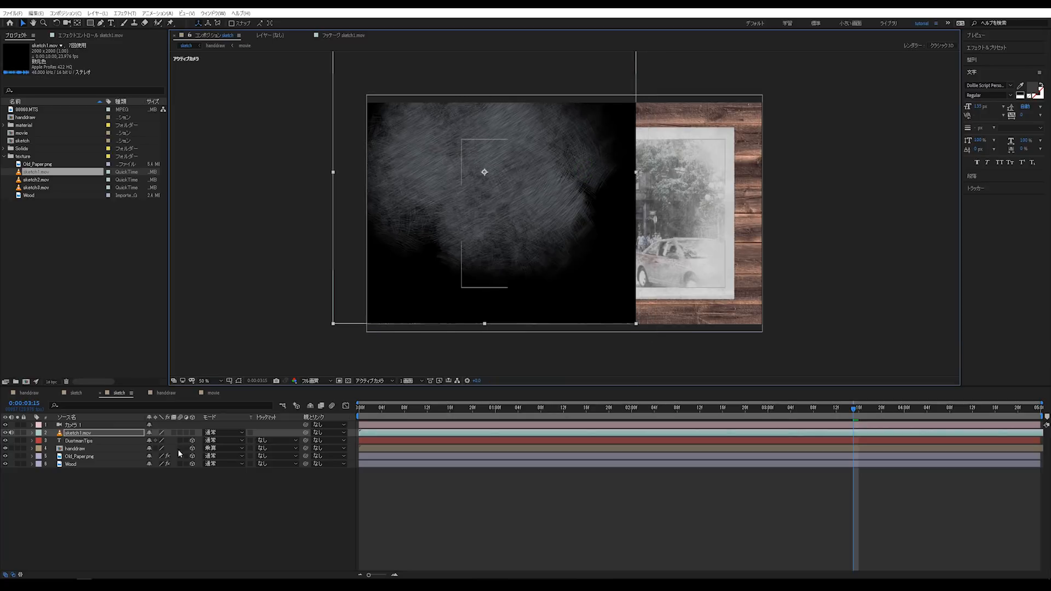
Make the new sketch1.mov layer 3D and use it as the luma track matte (ルミナンスキー) for the DustmanTips text
left_click(193, 432)
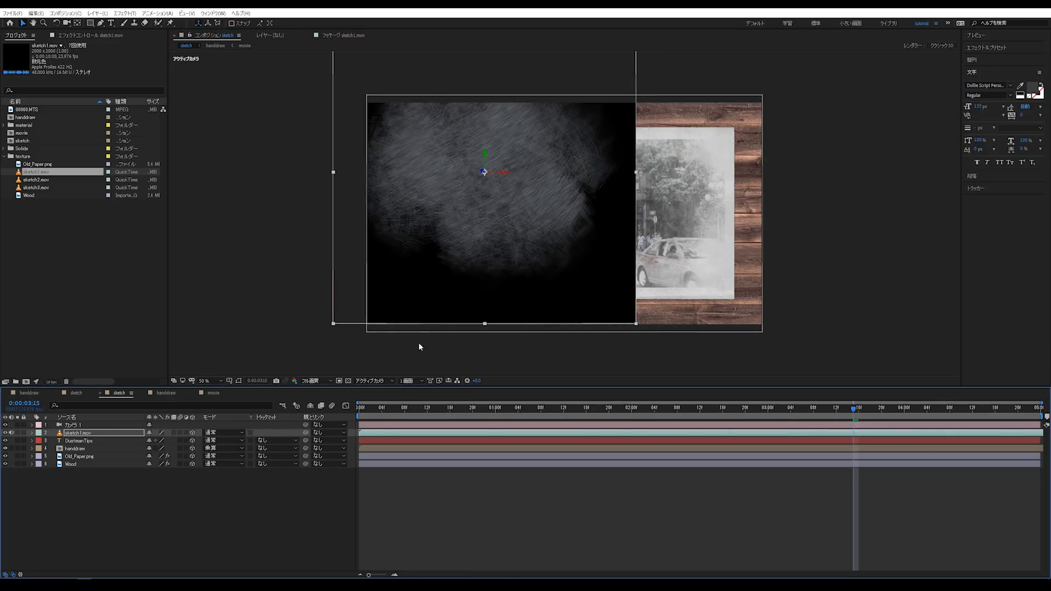
left_click(284, 433)
left_click(215, 436)
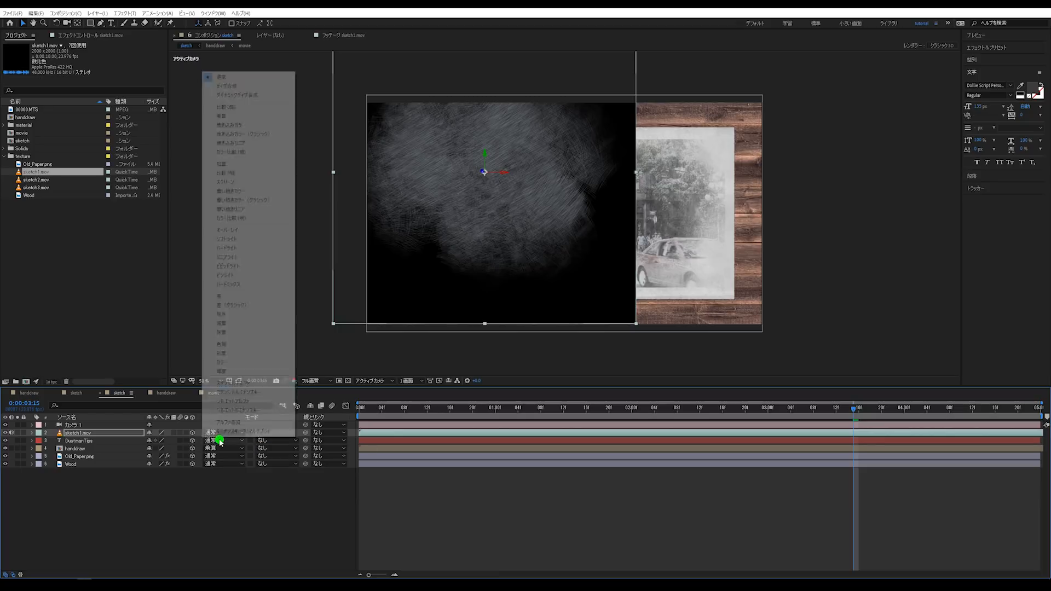
left_click(255, 448)
left_click(267, 440)
left_click(284, 476)
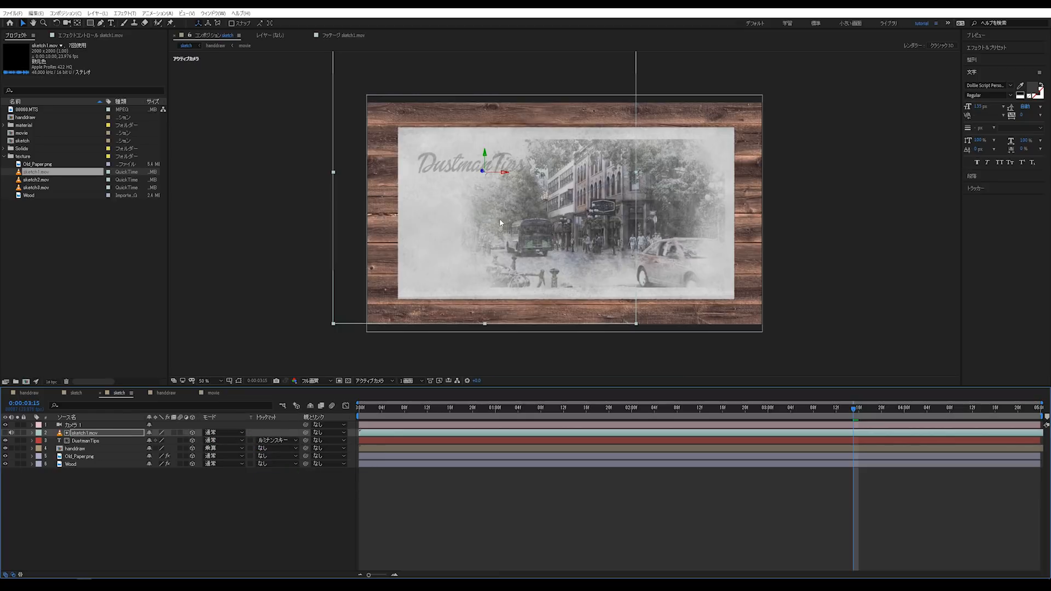
Shrink the title's sketch1.mov matte further and reposition it vertically around the DustmanTips text
left_click_drag(485, 158, 485, 154)
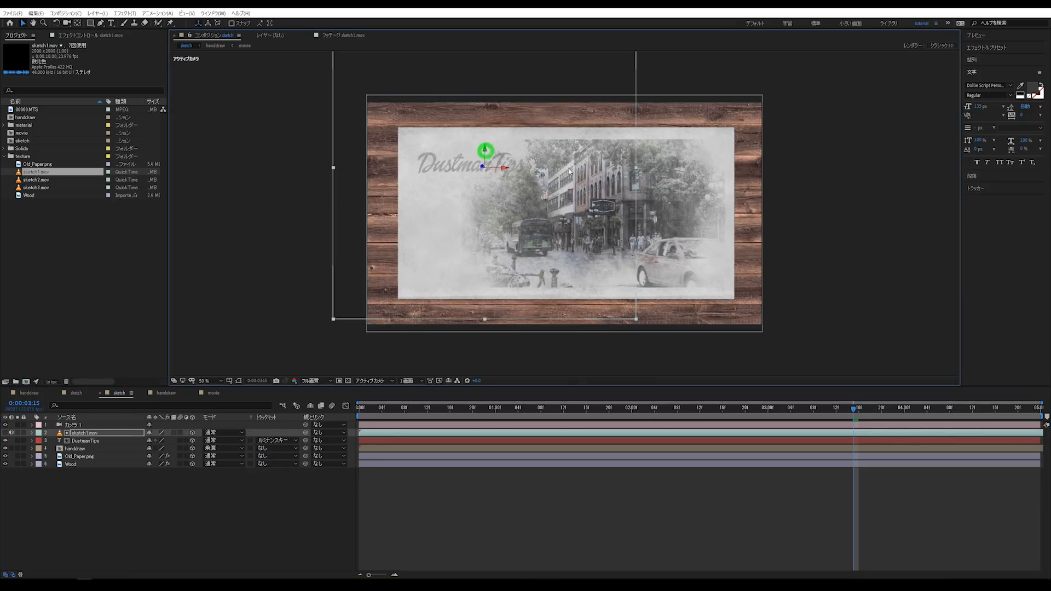
mouse_move(637, 171)
left_mouse_down()
mouse_move(574, 171)
mouse_move(538, 185)
mouse_move(546, 214)
left_mouse_up()
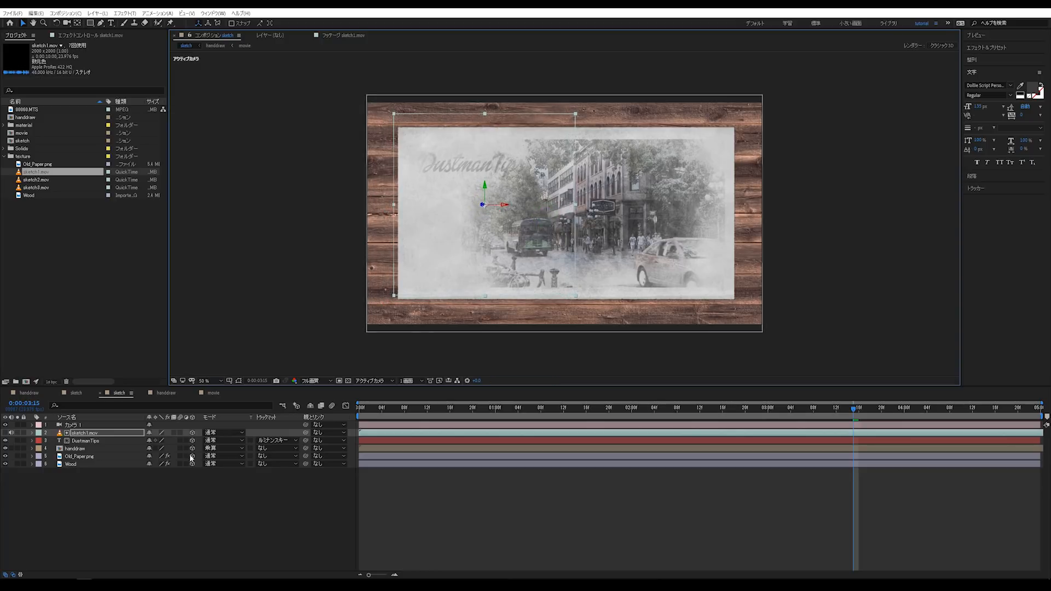
Apply the Curves effect (トーンカーブ) to the title's sketch1.mov matte and raise its curve to brighten the DustmanTips text
left_click(78, 434)
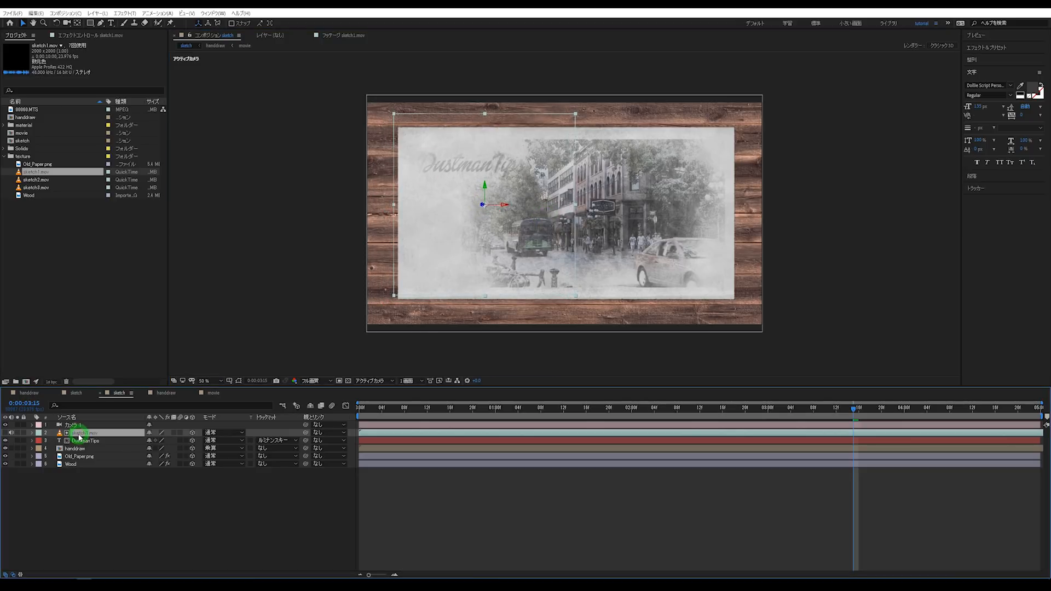
left_click(66, 35)
left_click(993, 49)
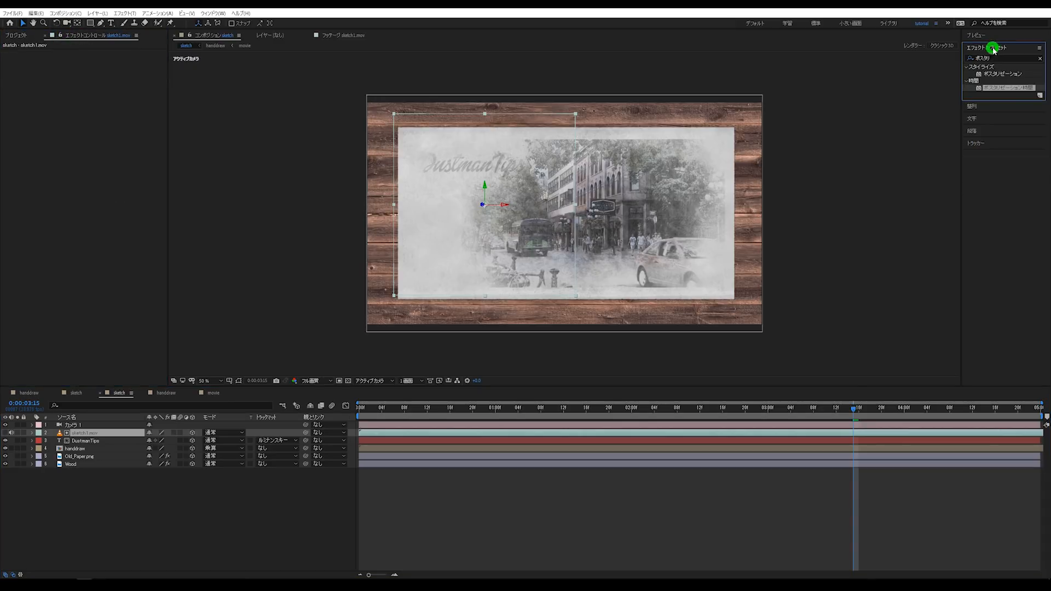
left_click(1038, 58)
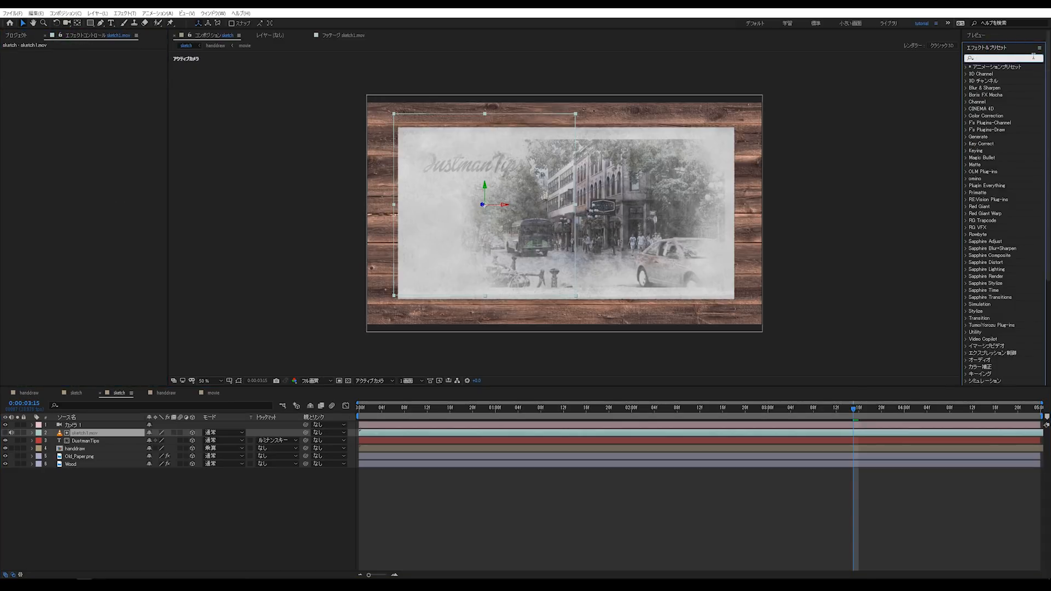
type("トーン")
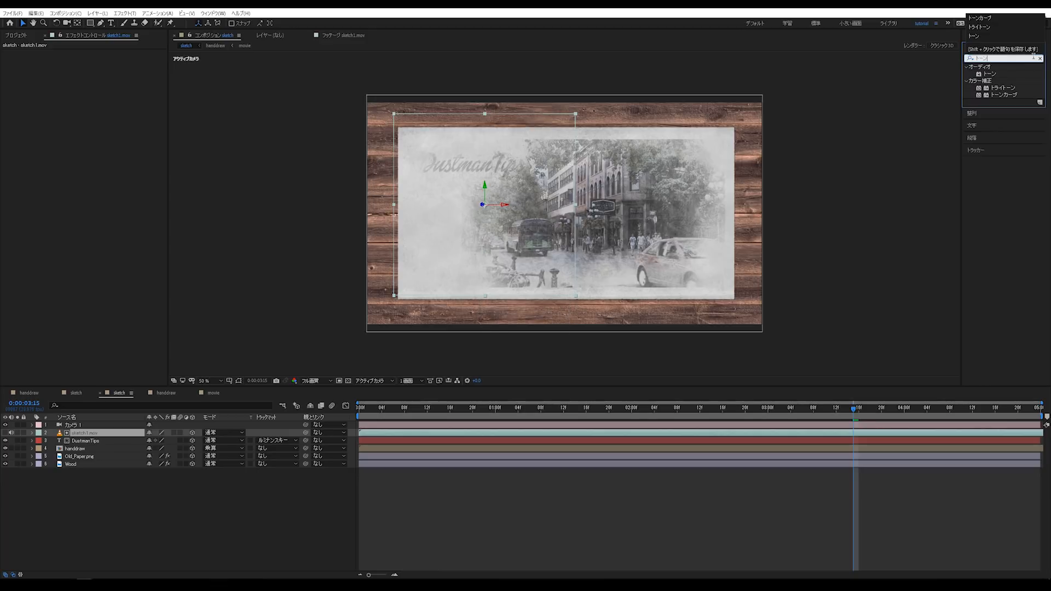
mouse_move(1004, 96)
left_mouse_down()
mouse_move(129, 228)
mouse_move(88, 434)
left_mouse_up()
mouse_move(71, 142)
left_mouse_down()
mouse_move(72, 155)
mouse_move(60, 133)
left_mouse_up()
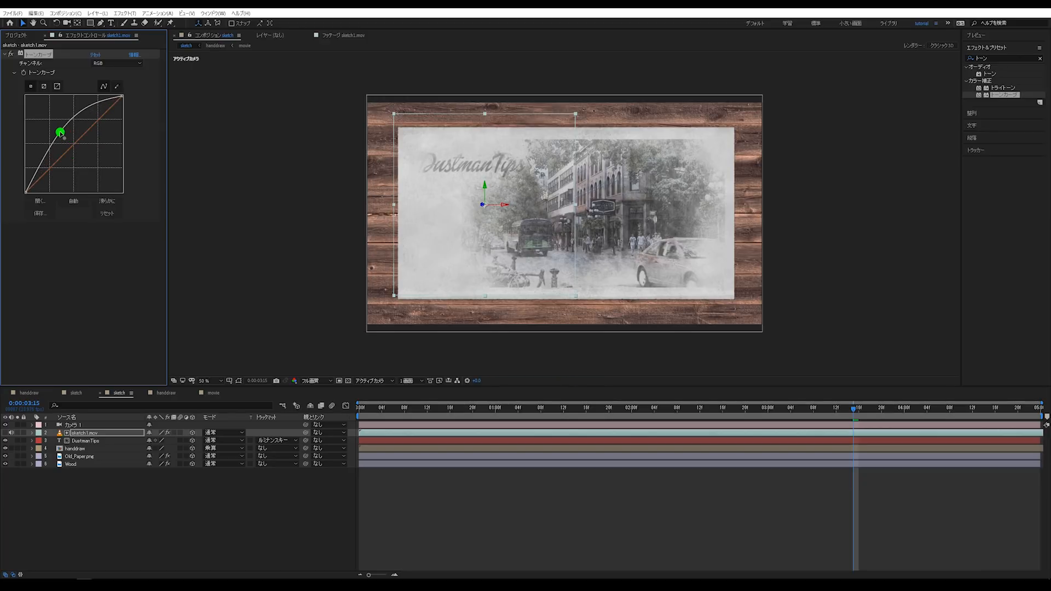
Reposition the title's sketch1.mov matte up and to the left so it covers the start of the DustmanTips text
key("slash")
left_click_drag(399, 155, 365, 139)
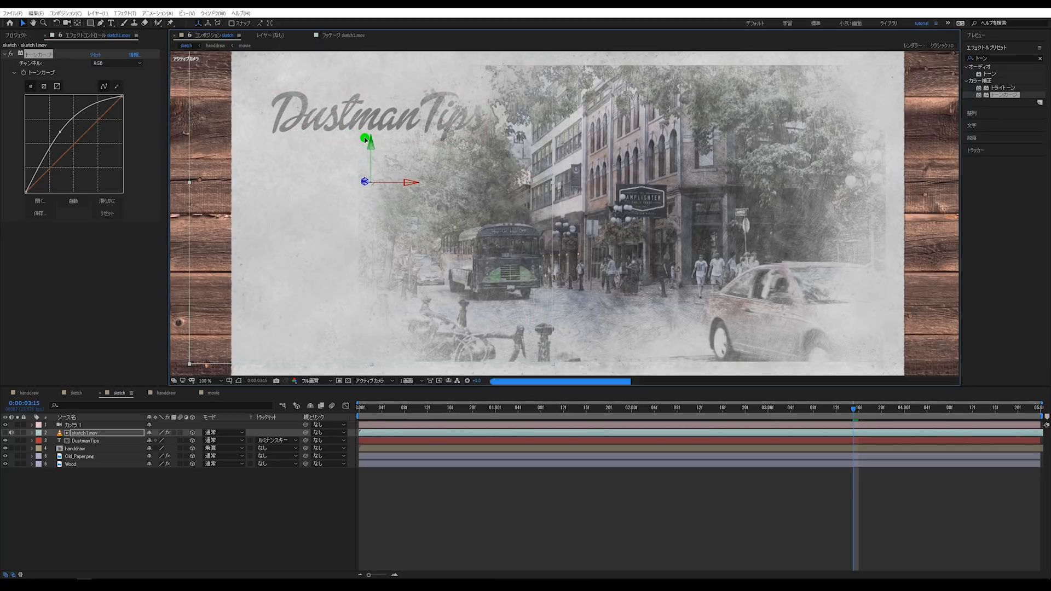
left_click(469, 489)
key("comma")
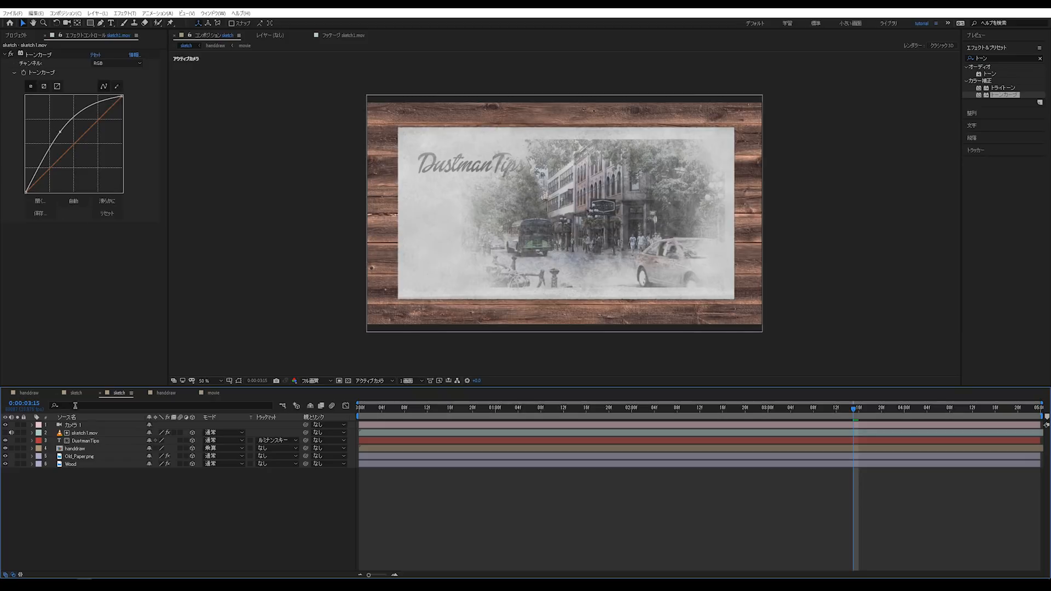
Steepen the sketch1.mov matte's tone curve for stronger contrast and shift the matte up and right to cover the whole title
left_click(83, 433)
left_click_drag(47, 155, 55, 127)
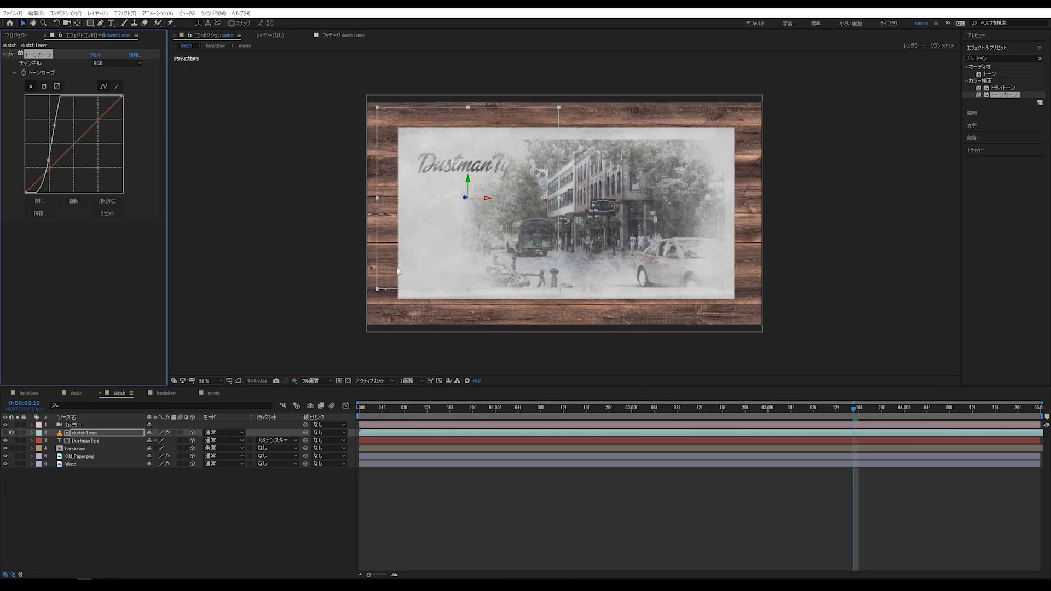
left_click_drag(531, 204, 529, 176)
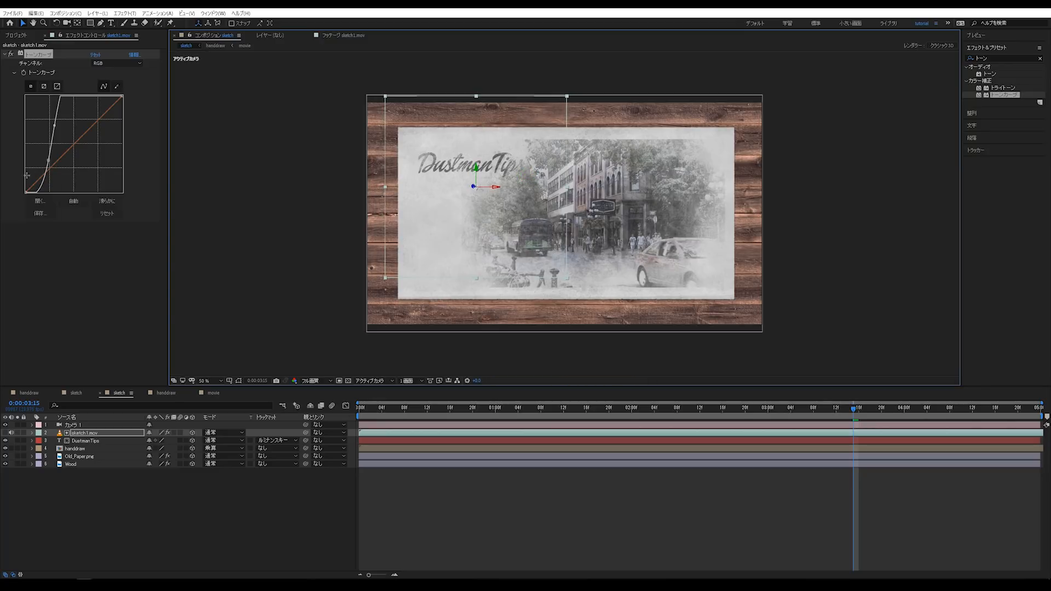
left_click_drag(47, 160, 47, 157)
Delay the DustmanTips text layer and its sketch1.mov matte so that both start at 0:00:02:11
key("Home")
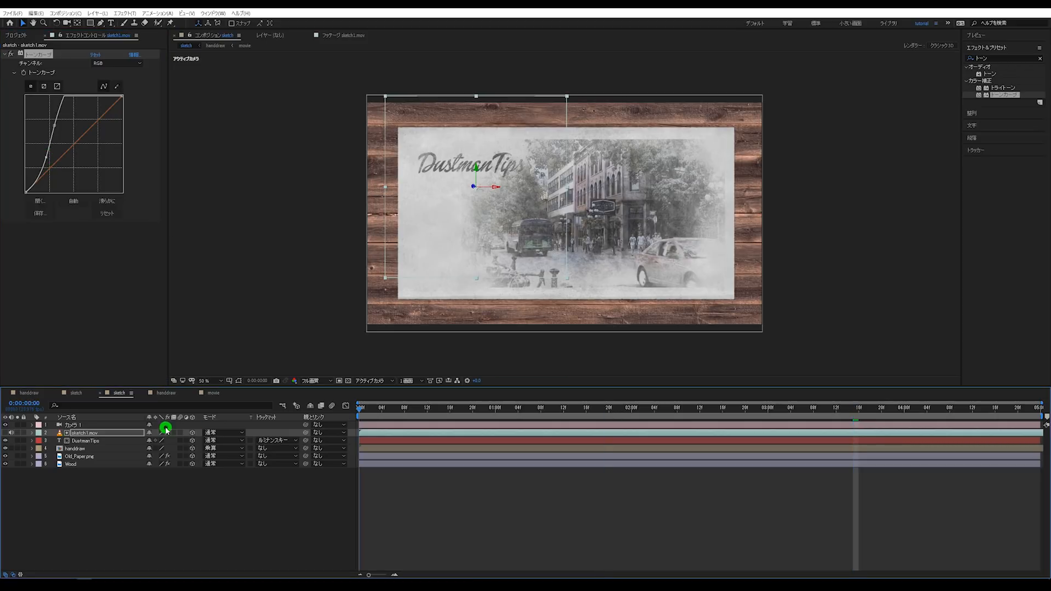
left_click(692, 408)
left_click(425, 425)
left_click(377, 432)
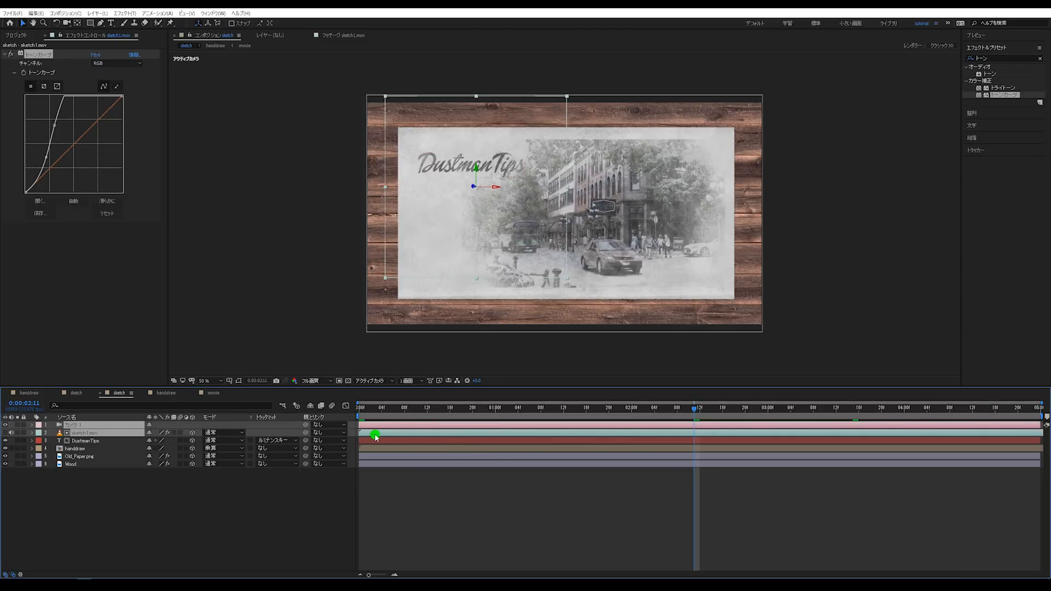
left_click(375, 441)
left_click(371, 432, "shift")
left_click_drag(371, 432, 708, 434)
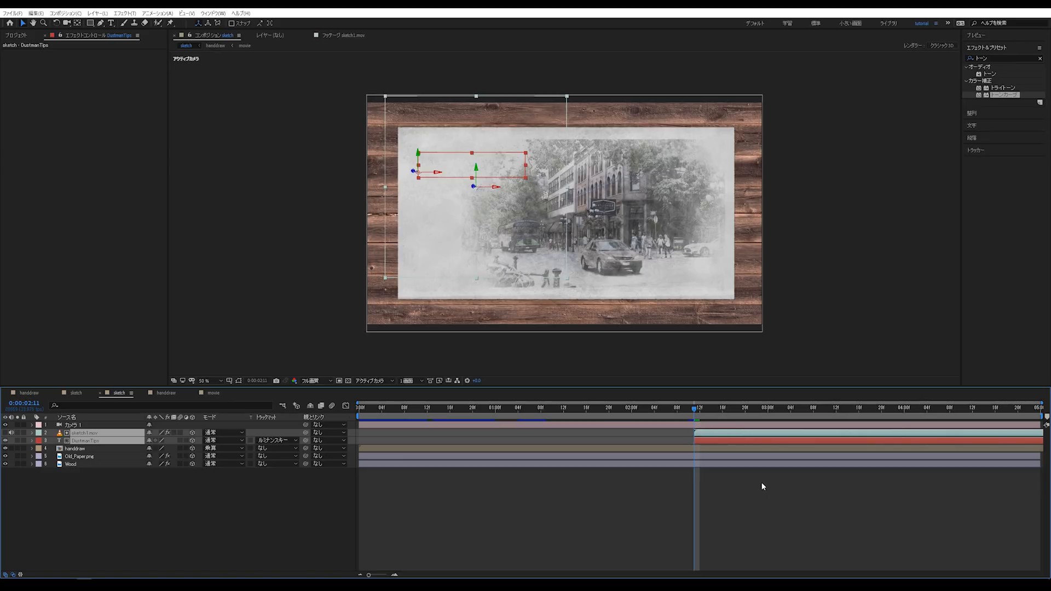
Add keyframes for the camera's point of interest (目標点) and position (位置) at 0:00:00:00
left_click_drag(694, 409, 243, 437)
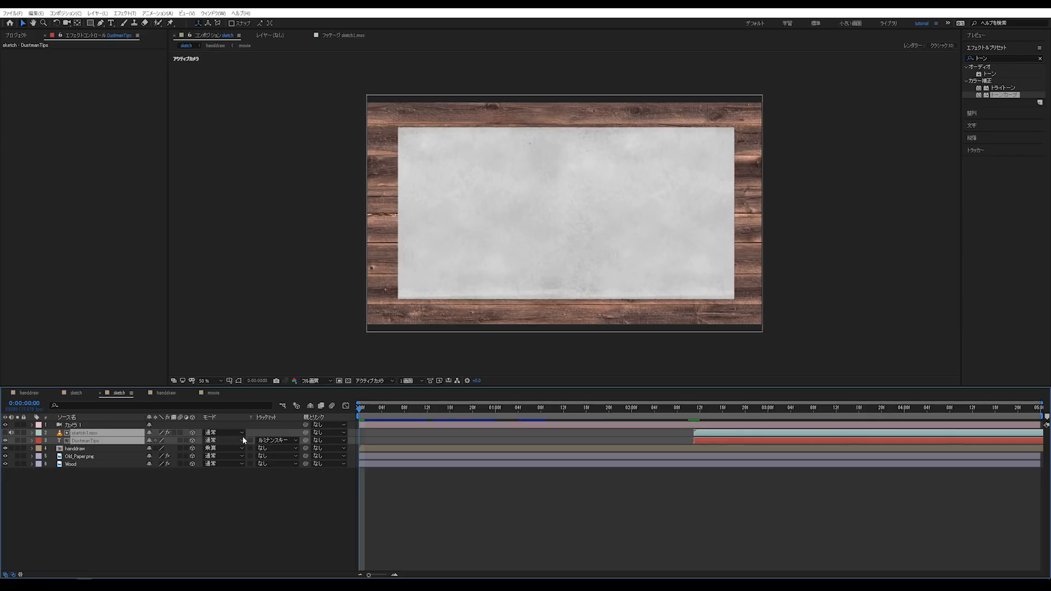
left_click(80, 426)
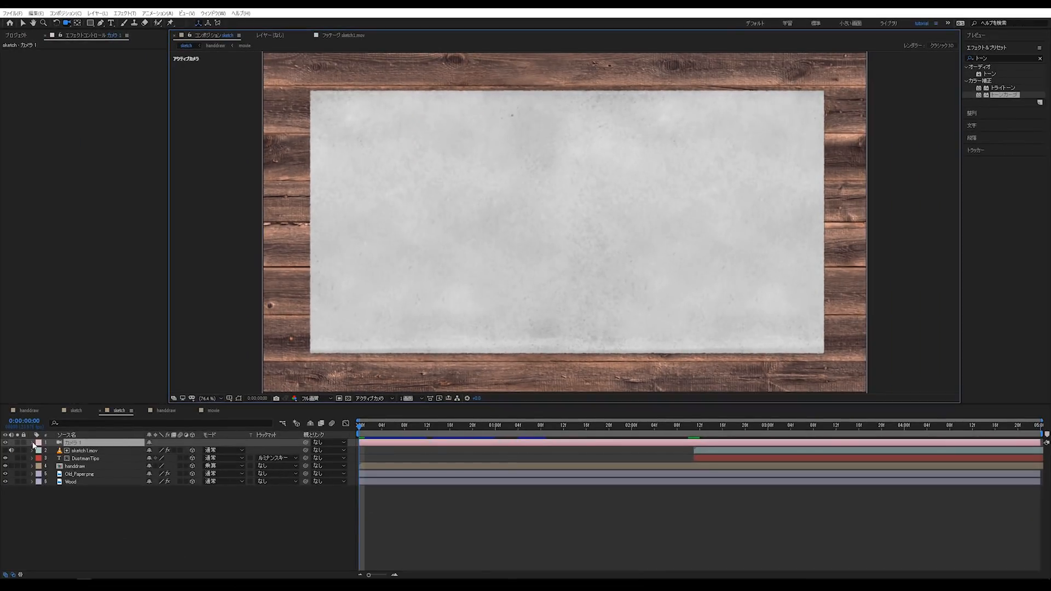
left_click(32, 442)
left_click(40, 450)
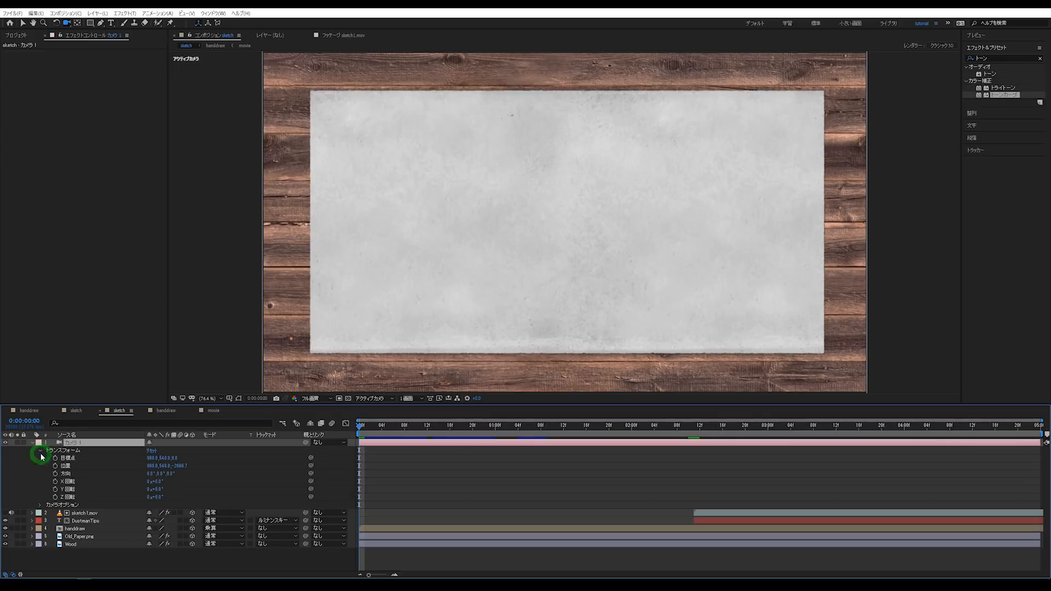
left_click(55, 457)
left_click(55, 466)
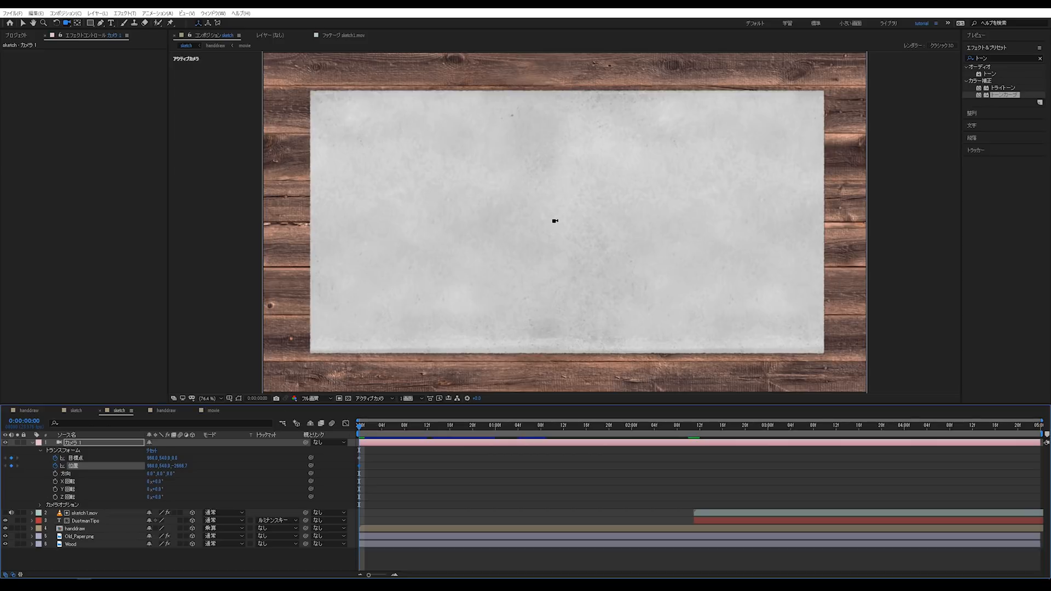
Frame the opening camera view as a tilted close-up of the paper by moving in, orbiting and panning the camera
left_click(574, 195)
left_click_drag(573, 196, 572, 140)
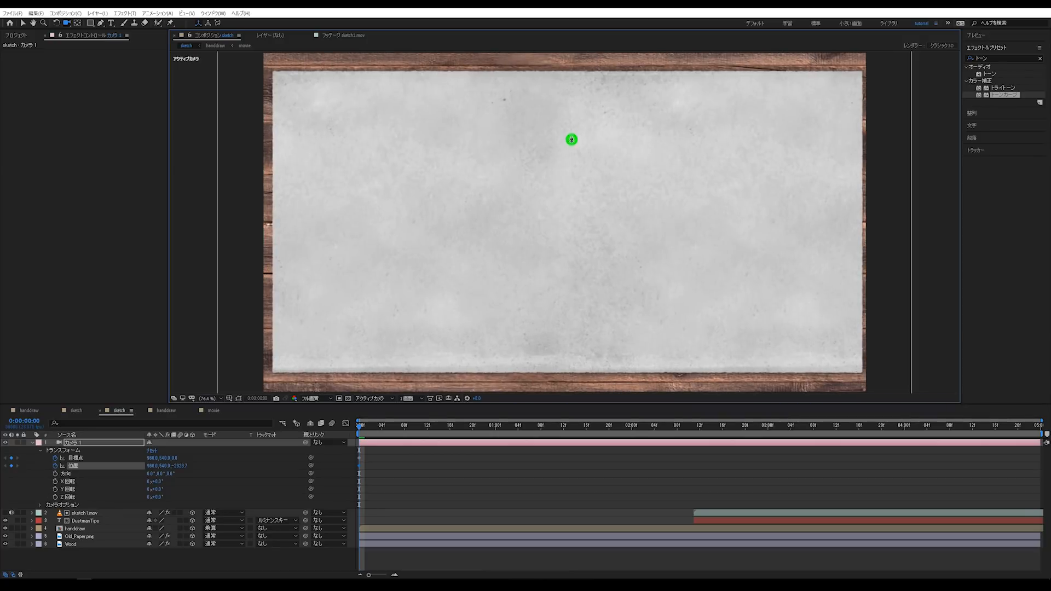
left_click_drag(566, 147, 553, 125)
left_click_drag(596, 195, 596, 184)
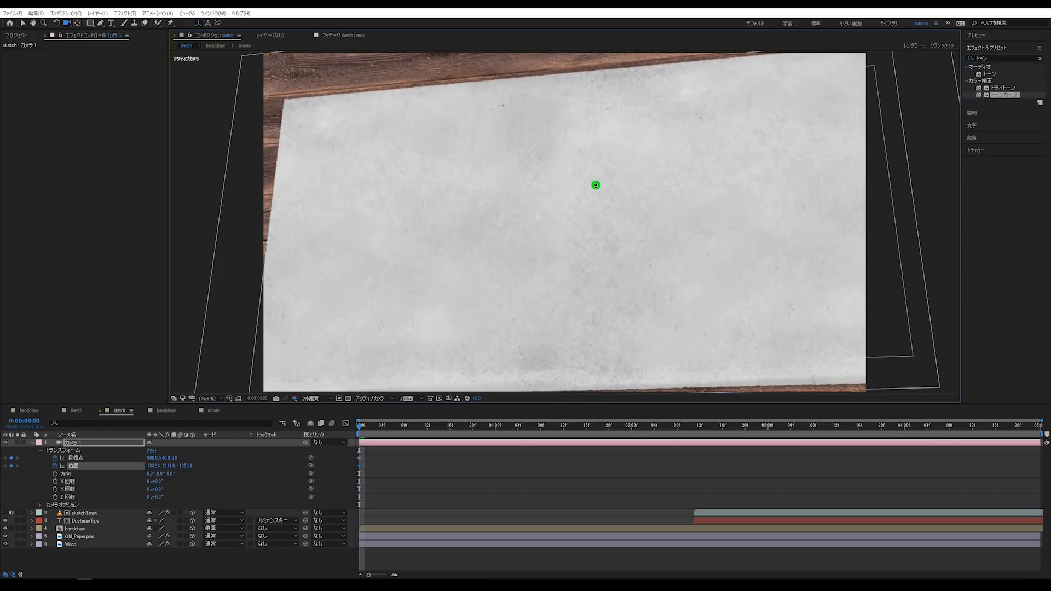
left_click_drag(604, 196, 575, 178)
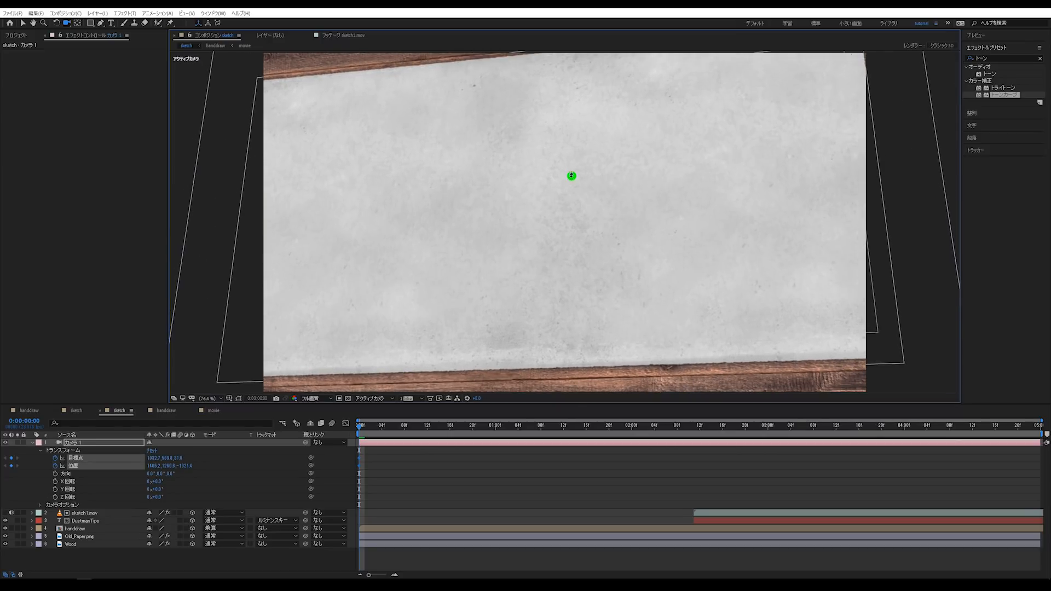
left_click_drag(571, 176, 568, 157)
mouse_move(571, 144)
left_mouse_down()
mouse_move(565, 154)
mouse_move(558, 130)
left_mouse_up()
left_click_drag(557, 202, 547, 166)
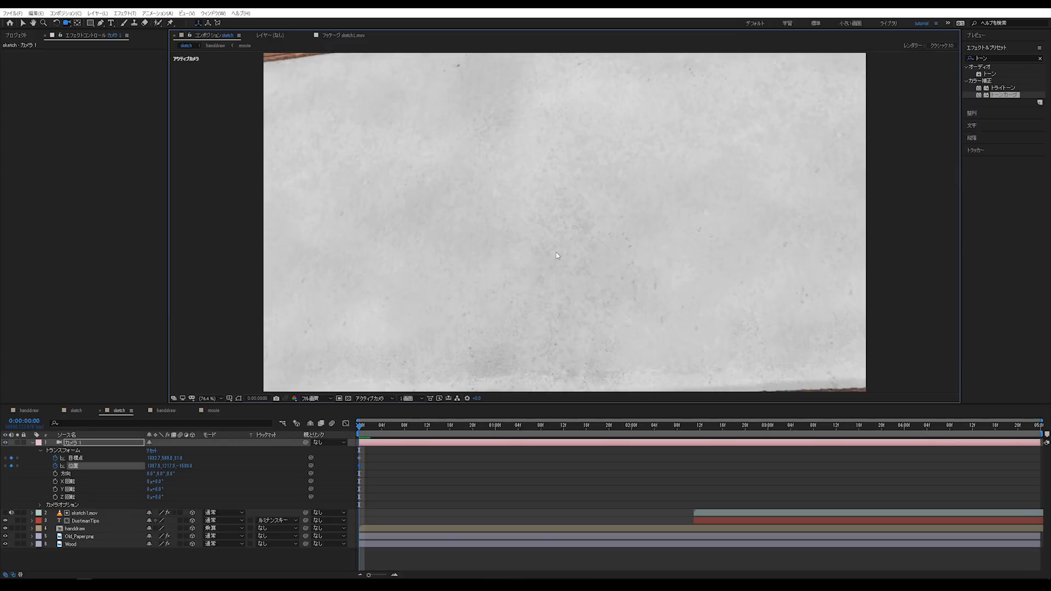
Refine the camera's orbit at frame 1 and replace the opening position keyframe with the adjusted one at 0:00:00:00
left_click_drag(539, 197, 539, 217)
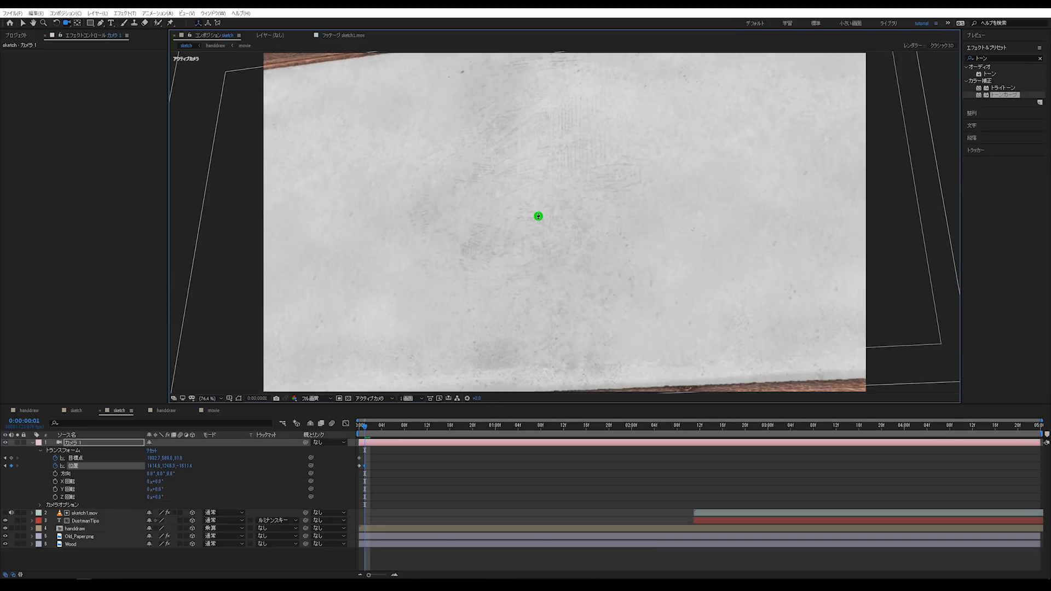
left_click_drag(540, 235, 541, 232)
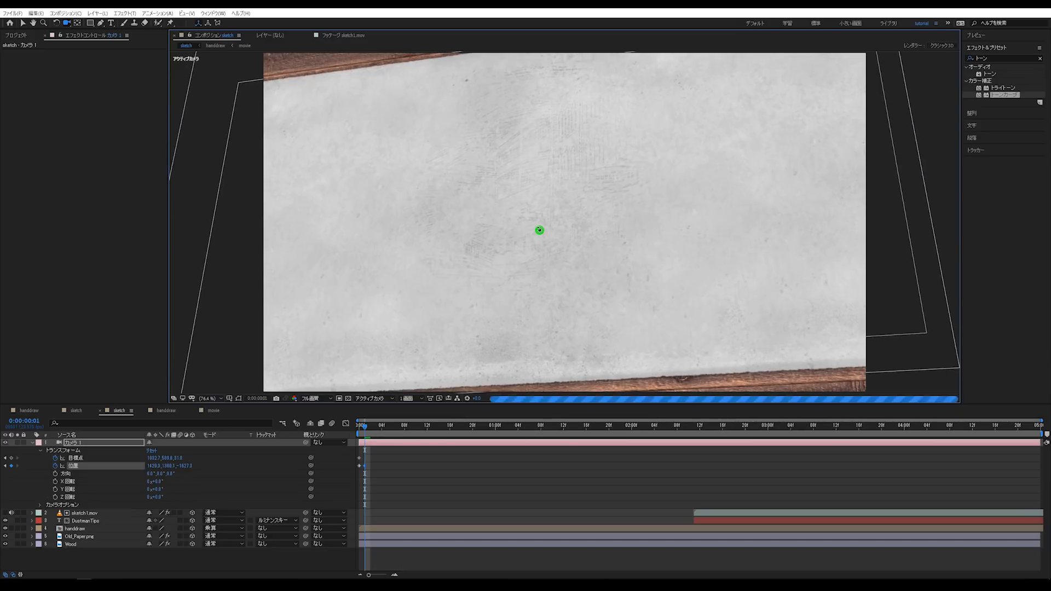
left_click(360, 466)
left_click(359, 468)
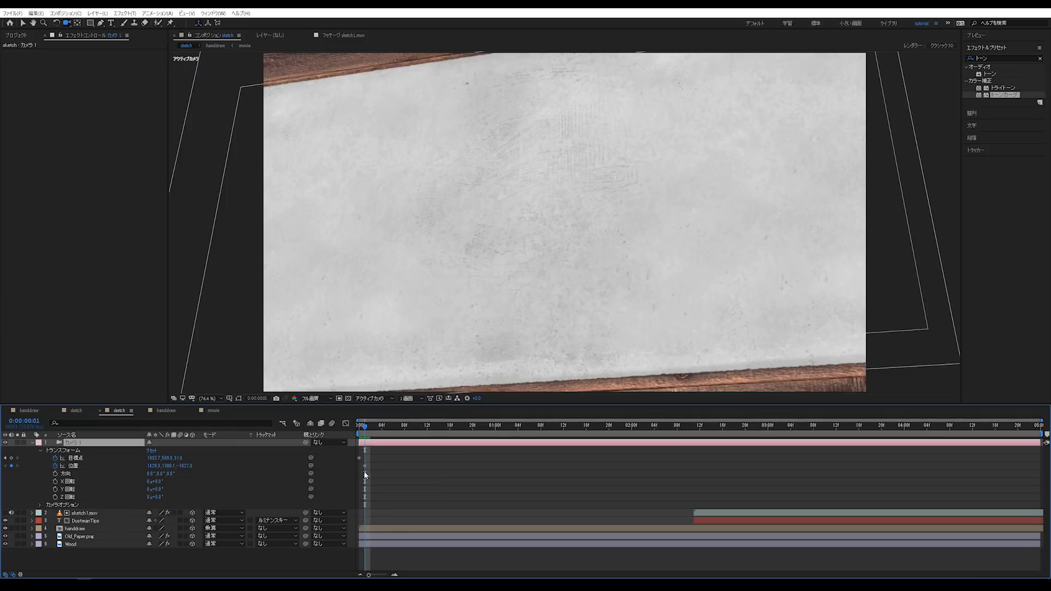
left_click(390, 472)
At 0:00:04:23, orbit and pull back the camera until the whole paper and the surrounding wood are in view
left_click_drag(386, 428, 1036, 427)
left_click_drag(609, 175, 590, 250)
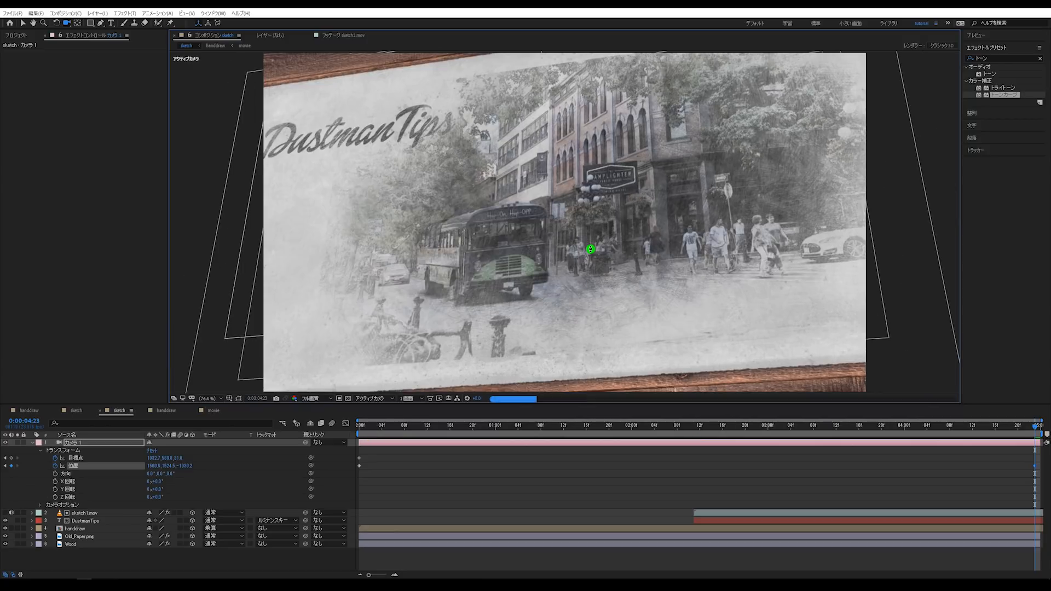
scroll(595, 269, "down", 2)
scroll(596, 269, "down", 2)
left_click_drag(599, 293, 659, 241)
left_click_drag(583, 200, 616, 234)
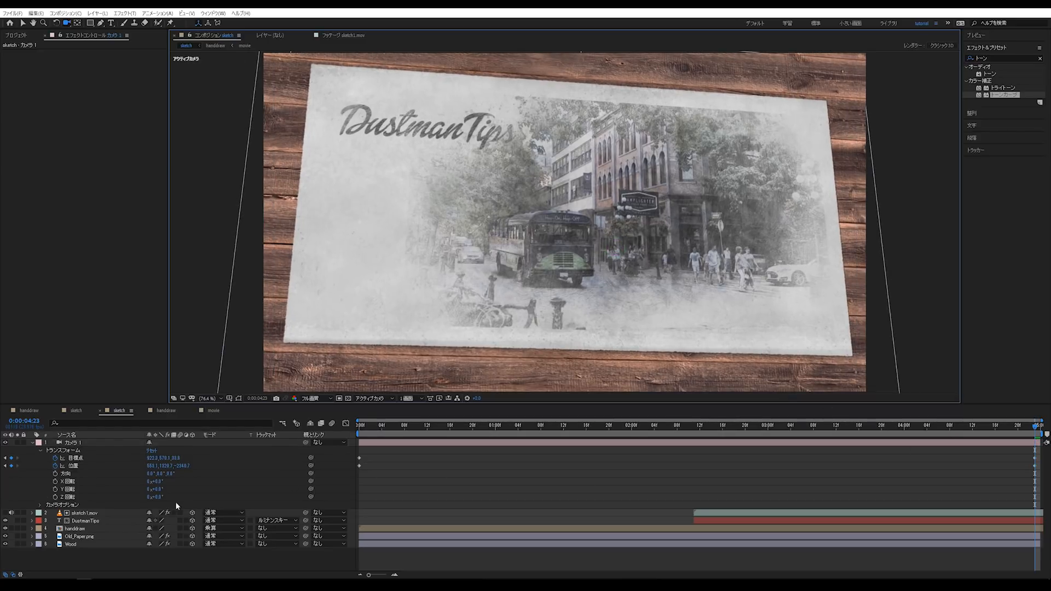
Keyframe the camera's Z rotation (Z回転) at 0:00:00:00, increase it at 0:00:04:23 to tilt the paper counterclockwise, and refine the ending view
key("Home")
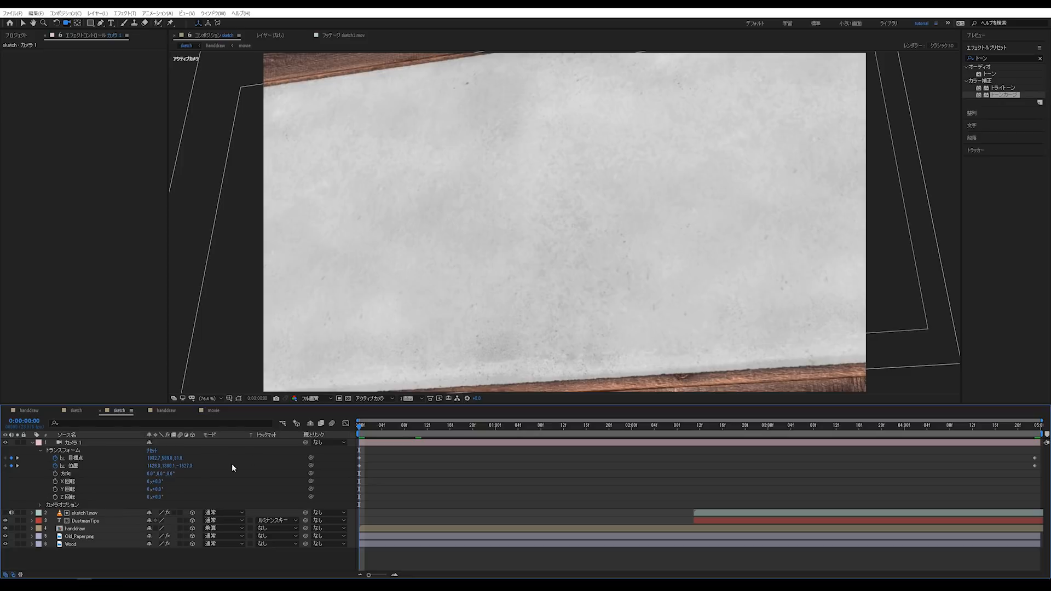
left_click(55, 497)
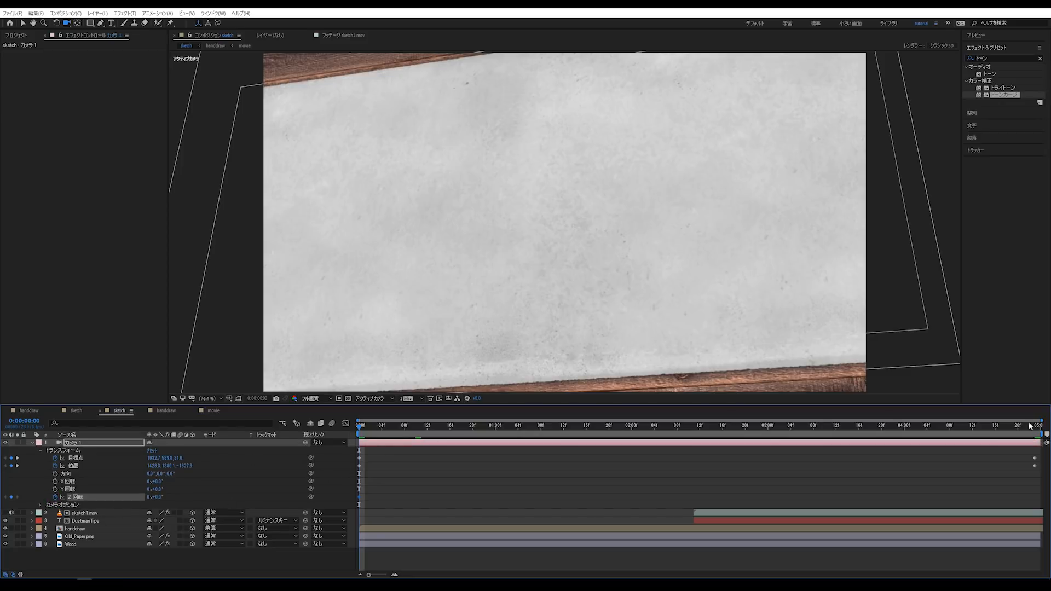
left_click(1040, 430)
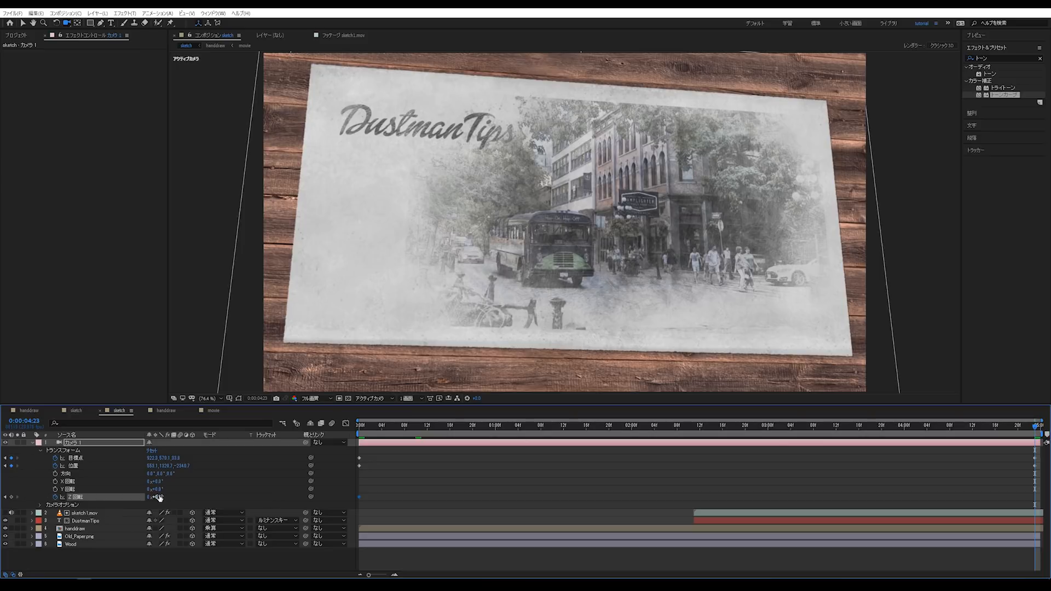
left_click_drag(158, 497, 164, 496)
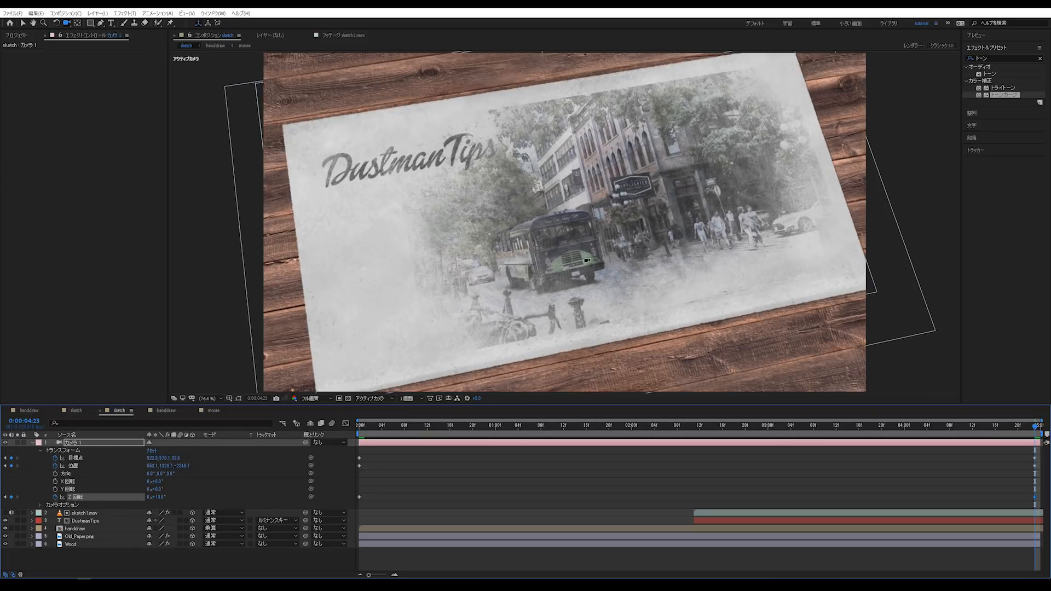
left_click_drag(568, 238, 569, 225)
At 0:00:00:00, set the camera's Z rotation to a negative angle and reframe the opening view around the clockwise-tilted paper
left_click_drag(405, 427, 347, 439)
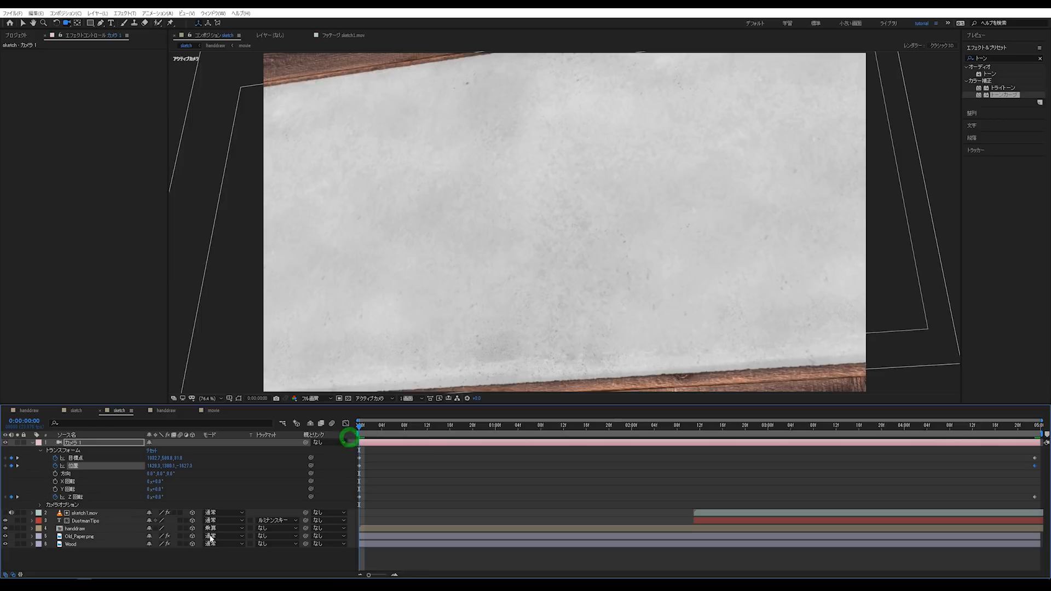
left_click_drag(162, 498, 156, 497)
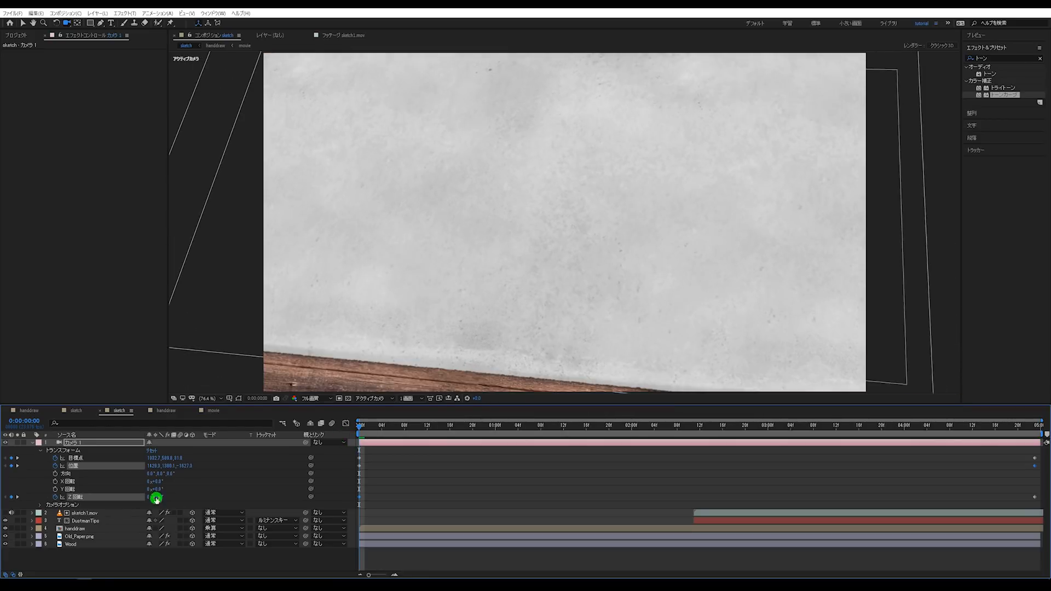
left_click_drag(460, 275, 458, 291)
left_click_drag(507, 267, 485, 314)
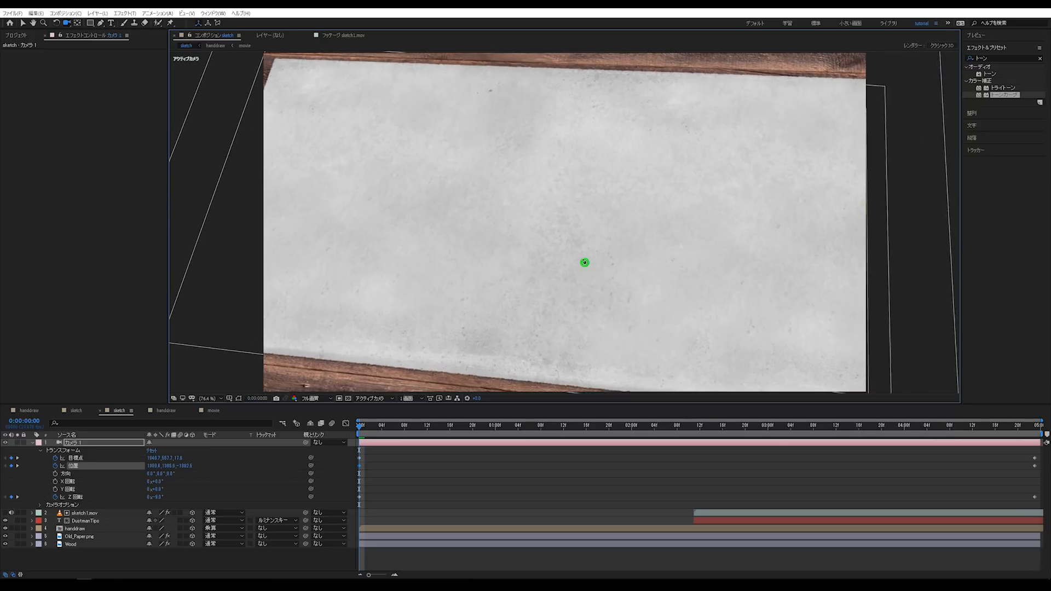
key("ctrl+z")
left_click_drag(530, 247, 529, 246)
left_click_drag(158, 497, 150, 492)
left_click_drag(391, 236, 369, 218)
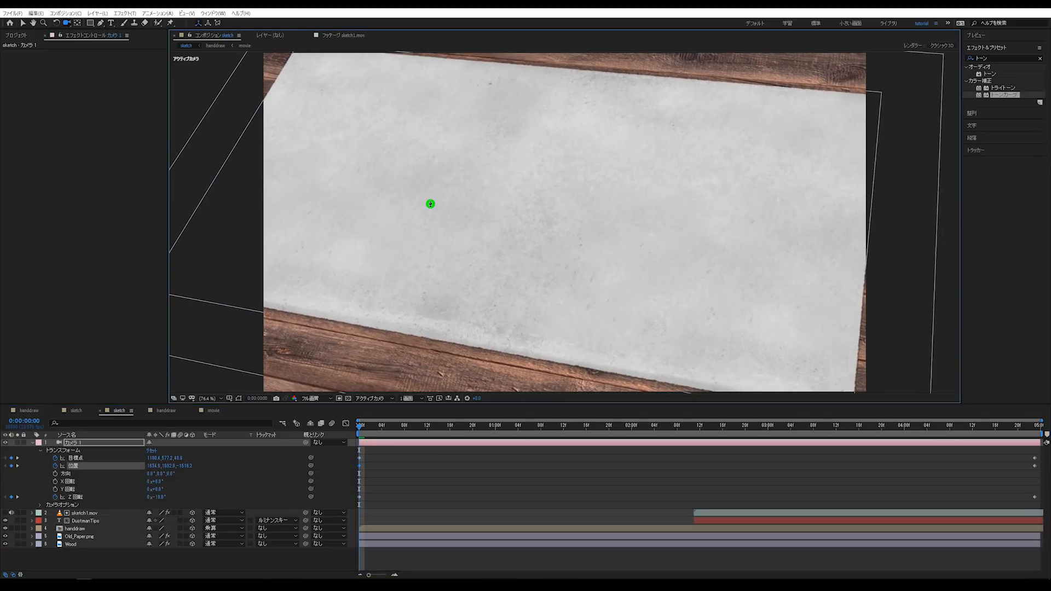
scroll(430, 203, "up", 2)
Preview the camera animation, check the movie and handdraw compositions, and return to the sketch composition
key("space")
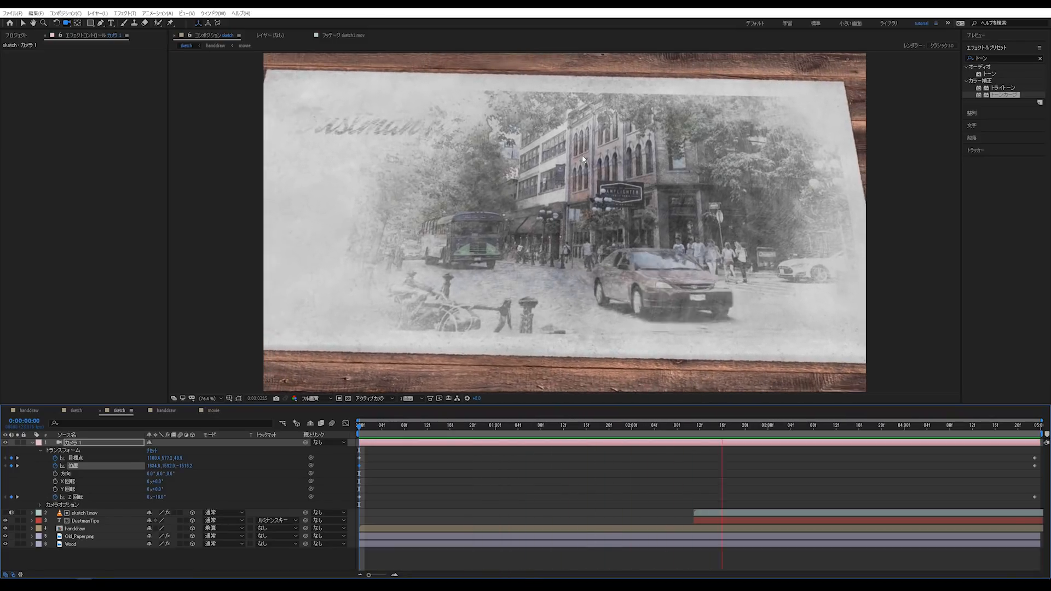
key("space")
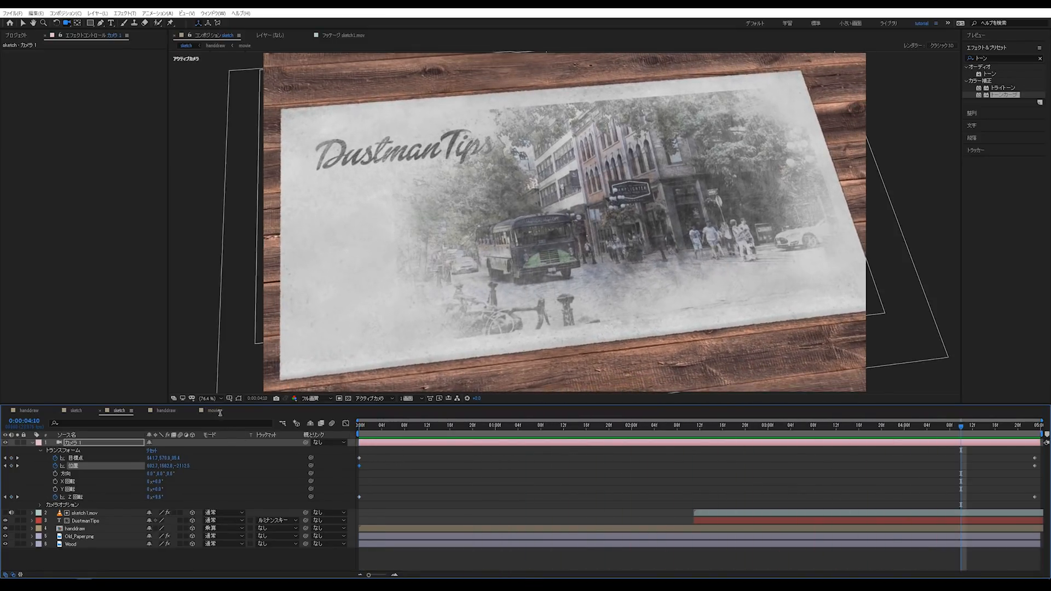
left_click(214, 410)
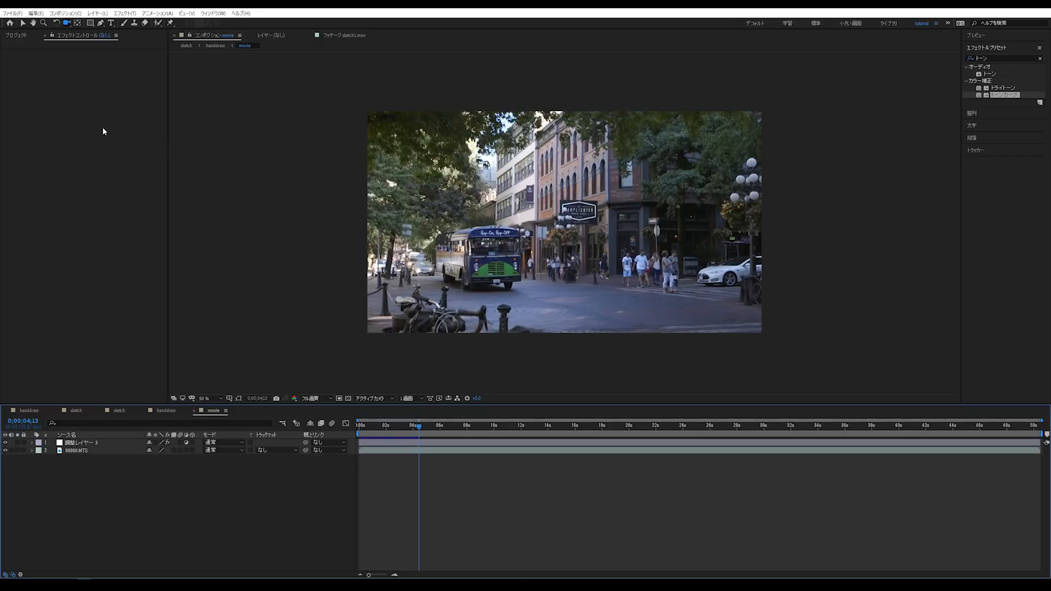
left_click(162, 411)
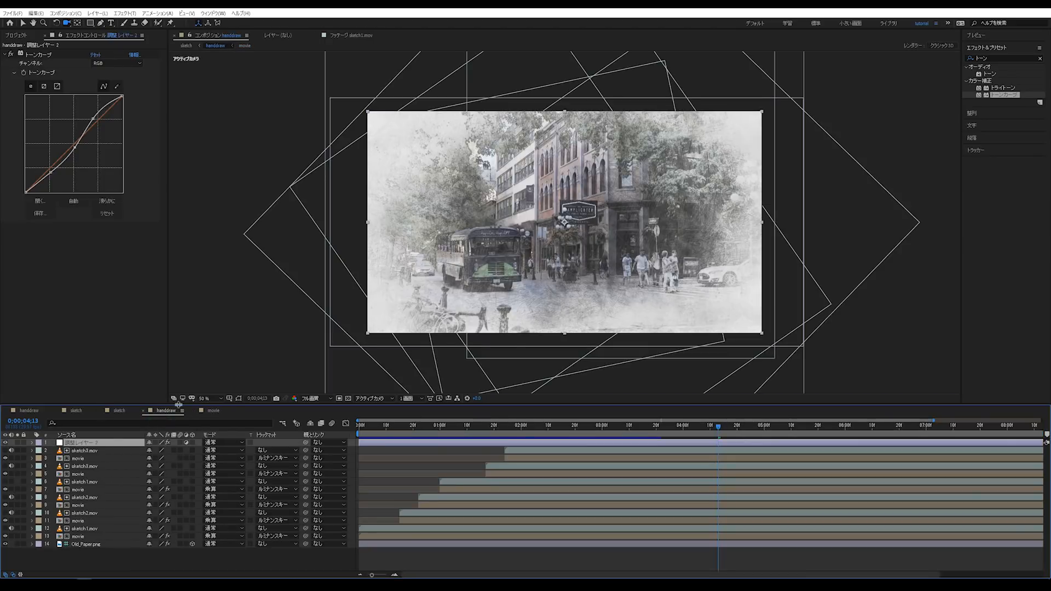
left_click(211, 411)
left_click(120, 410)
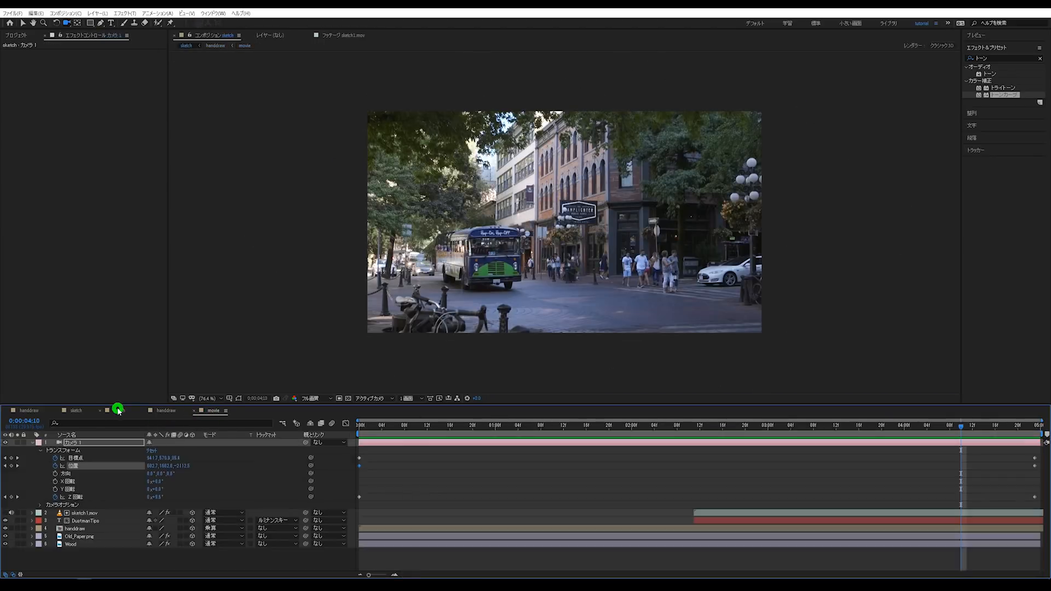